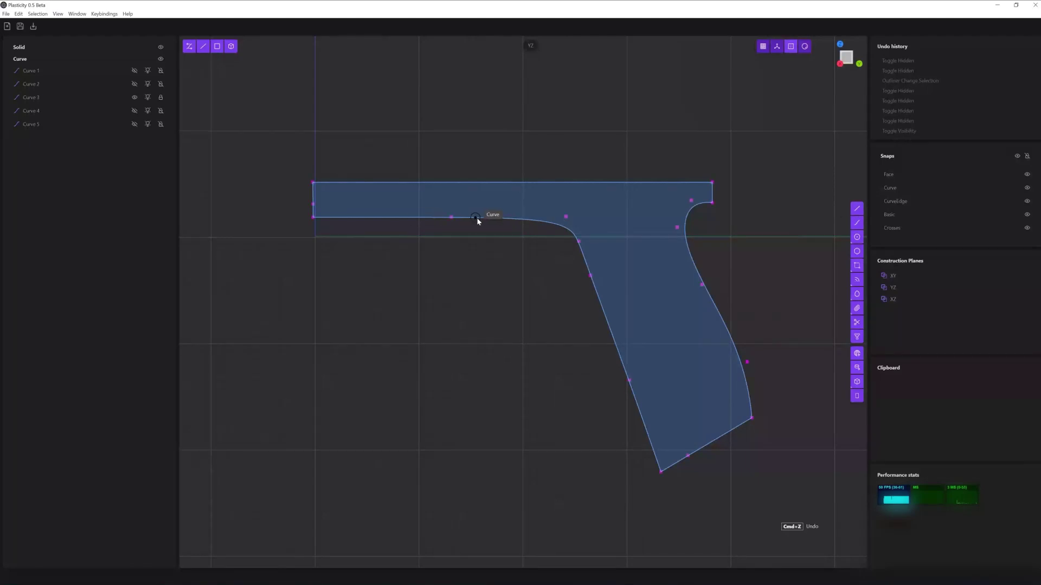
Close the outline at its start point and scale one control point along a single axis
{"action": "left_click", "coordinate": [707, 201]}
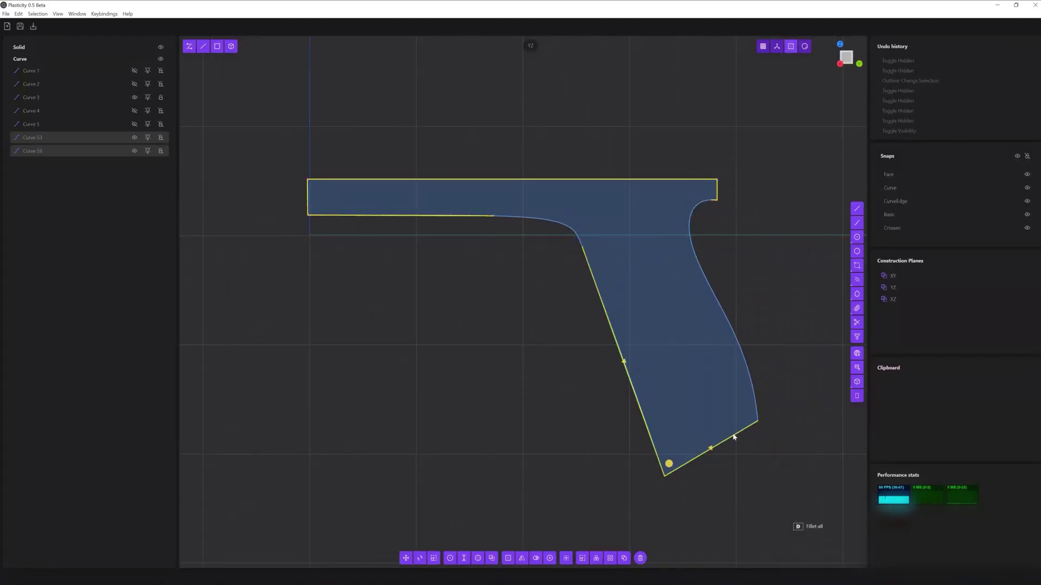
{"action": "left_click", "coordinate": [434, 313]}
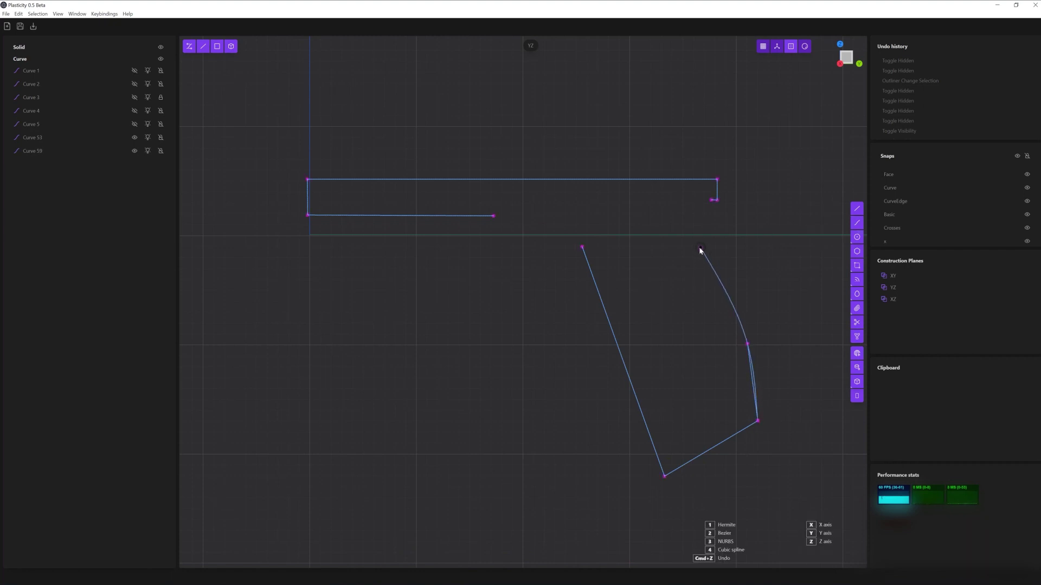
{"action": "left_click", "coordinate": [189, 46]}
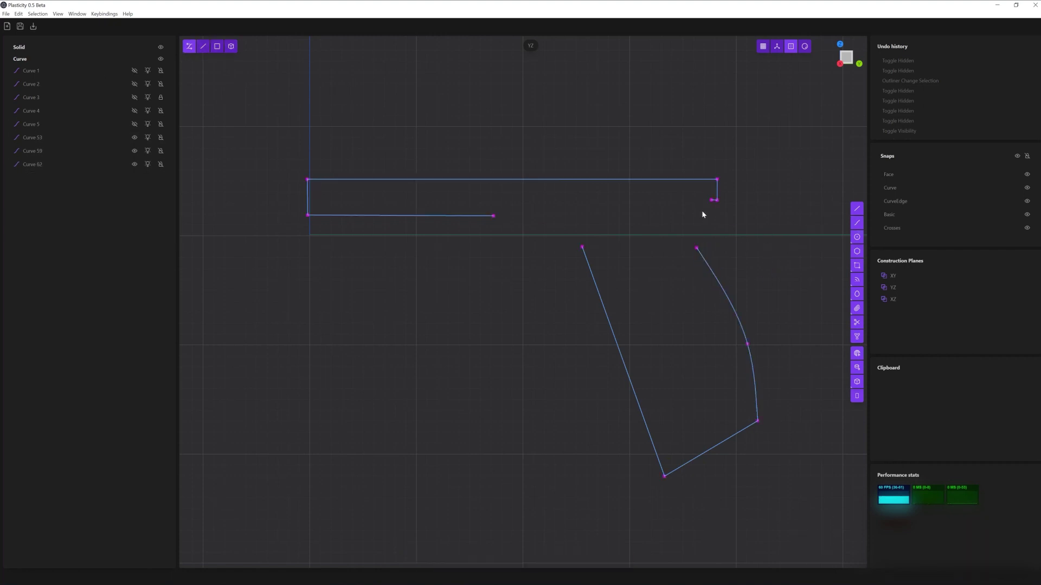
{"action": "left_click", "coordinate": [524, 559]}
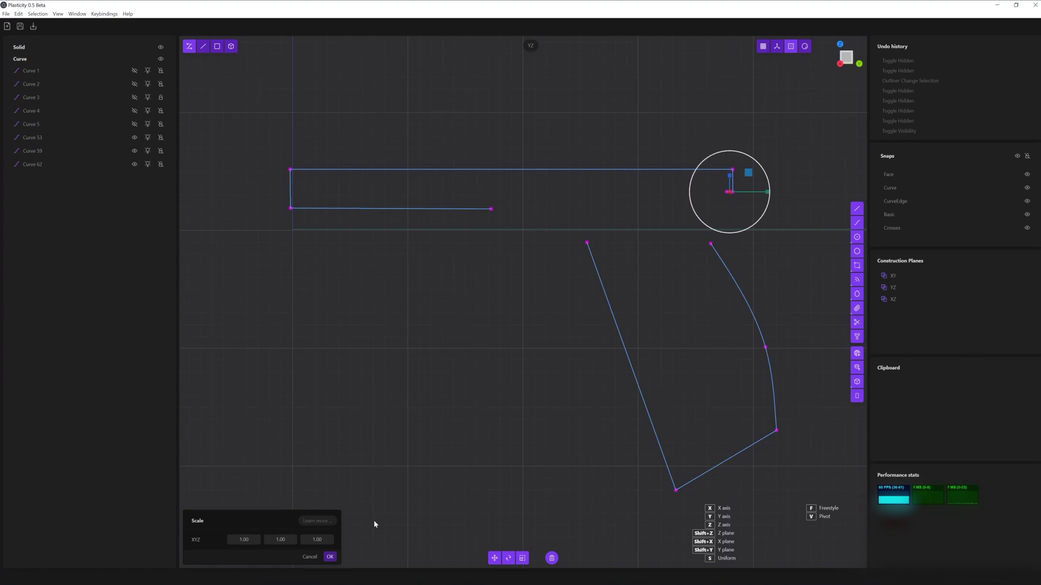
{"action": "key", "text": "Escape"}
{"action": "key", "text": "s"}
{"action": "left_click", "coordinate": [330, 557]}
Bridge the top rail to the grip curve with G2 continuity and join all curves into one closed profile
{"action": "left_click", "coordinate": [766, 356]}
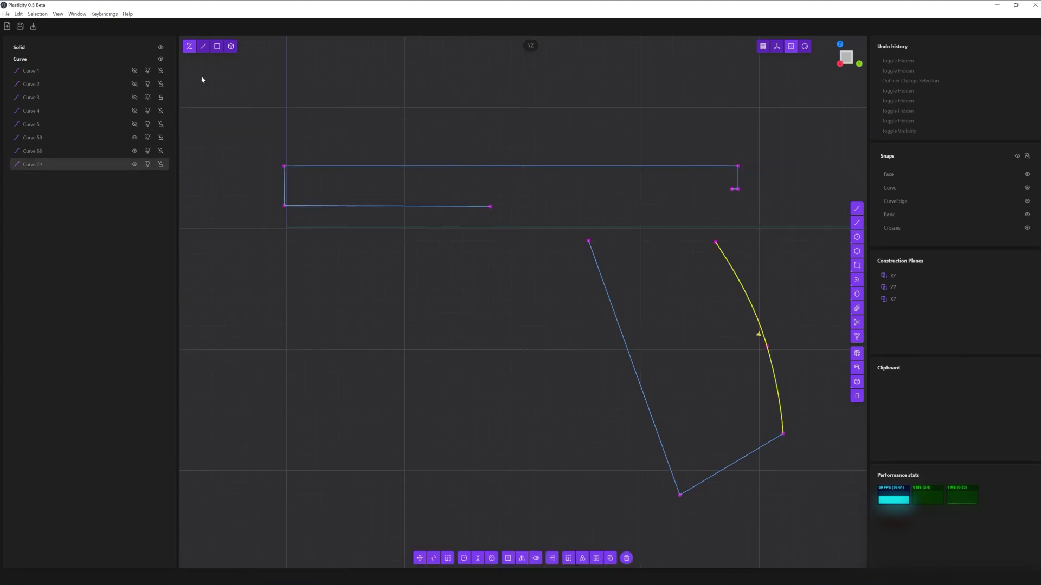
{"action": "left_click", "coordinate": [134, 98]}
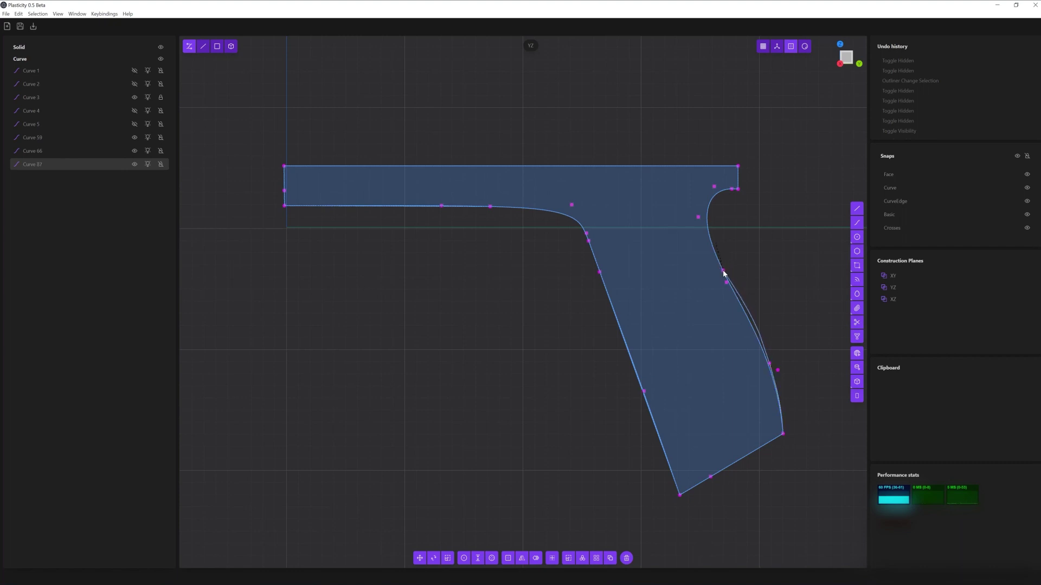
{"action": "left_click", "coordinate": [135, 97]}
{"action": "scroll", "coordinate": [525, 304], "scroll_direction": "up", "scroll_amount": 1}
{"action": "left_click", "coordinate": [203, 46]}
{"action": "scroll", "coordinate": [793, 287], "scroll_direction": "down", "scroll_amount": 1}
{"action": "left_click", "coordinate": [289, 526]}
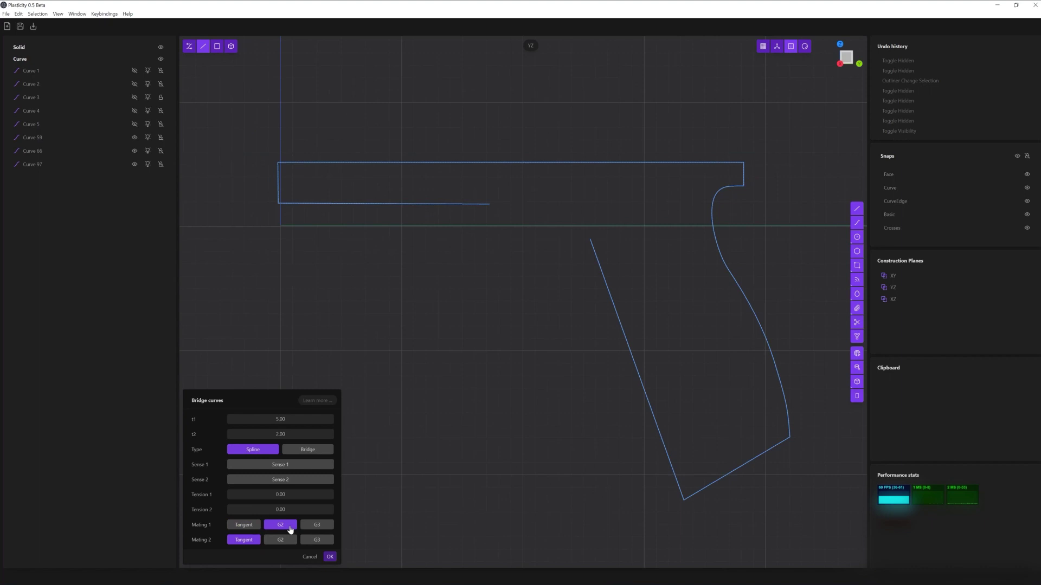
{"action": "key", "text": "Return"}
{"action": "left_click", "coordinate": [857, 337]}
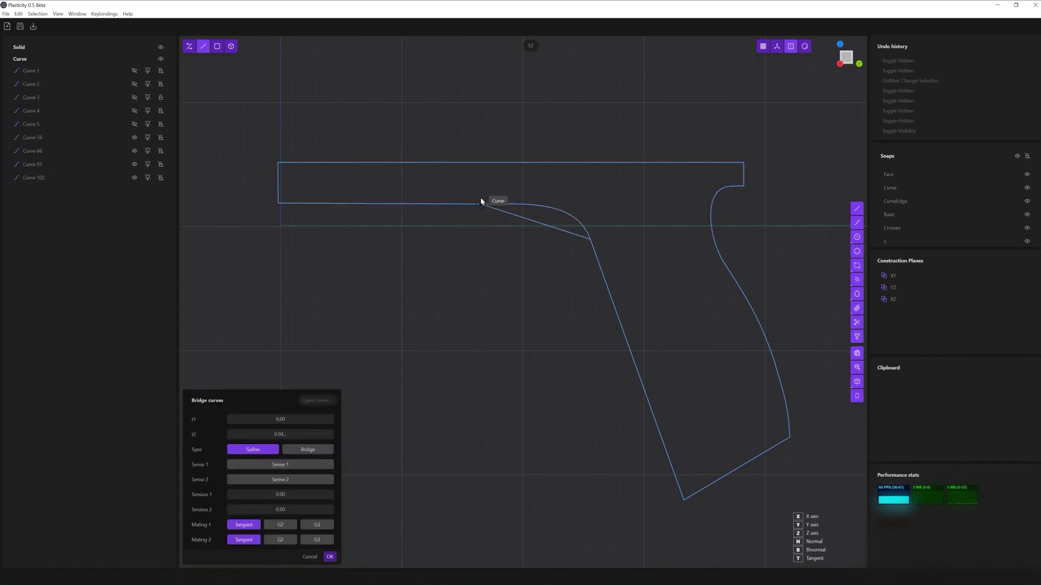
{"action": "key", "text": "Return"}
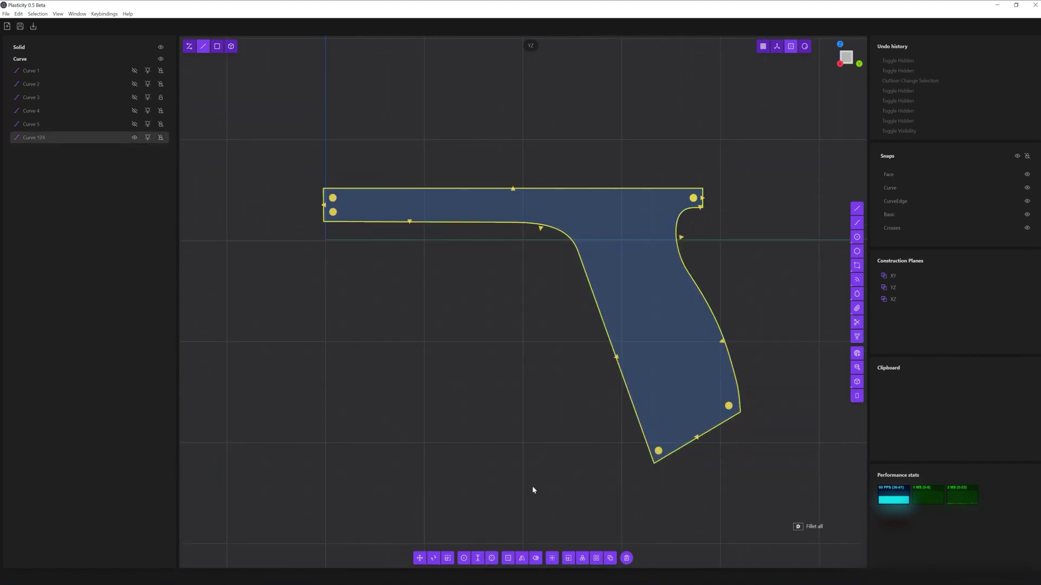
{"action": "left_click", "coordinate": [532, 489]}
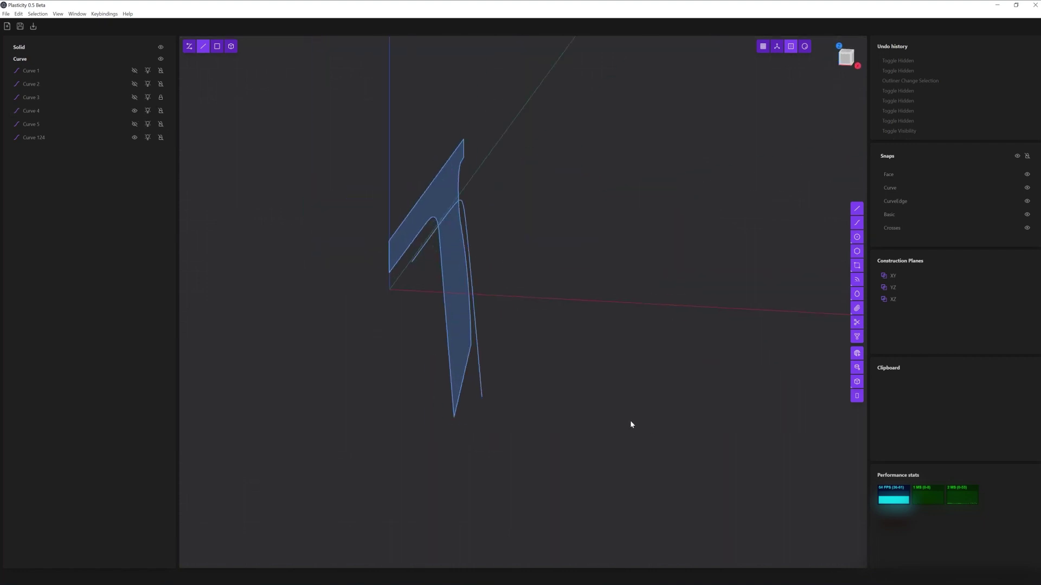
Extrude the profile into a solid, hide a reference curve, and fillet the frame's outer edges
{"action": "left_click_drag", "start_coordinate": [419, 187], "coordinate": [394, 186]}
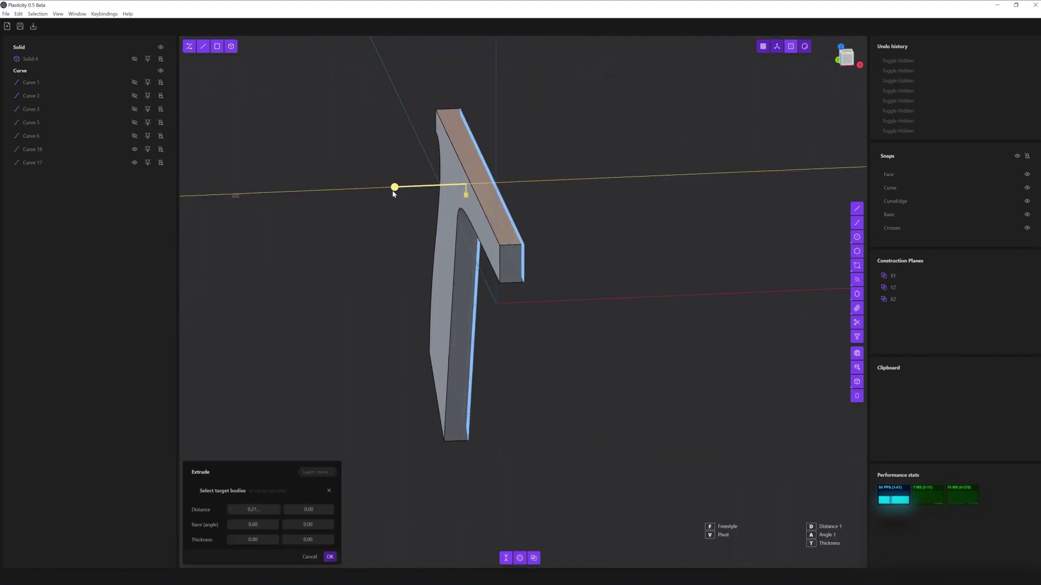
{"action": "middle_click_drag", "start_coordinate": [395, 185], "coordinate": [587, 213]}
{"action": "key", "text": "Return"}
{"action": "left_click", "coordinate": [135, 162]}
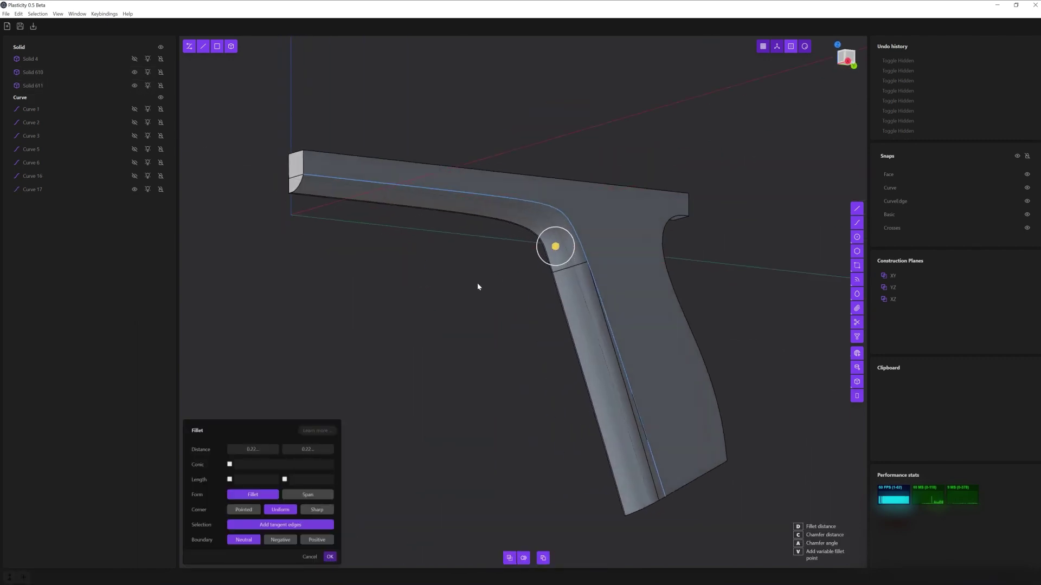
{"action": "left_click", "coordinate": [329, 557]}
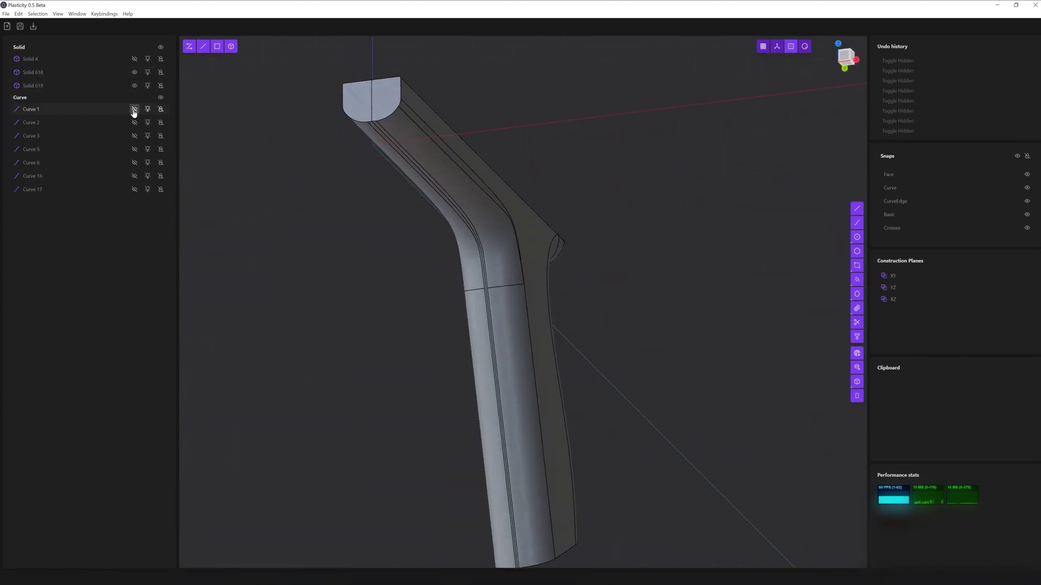
Offset the trigger guard outline in the flat side view
{"action": "key", "text": "KP_3"}
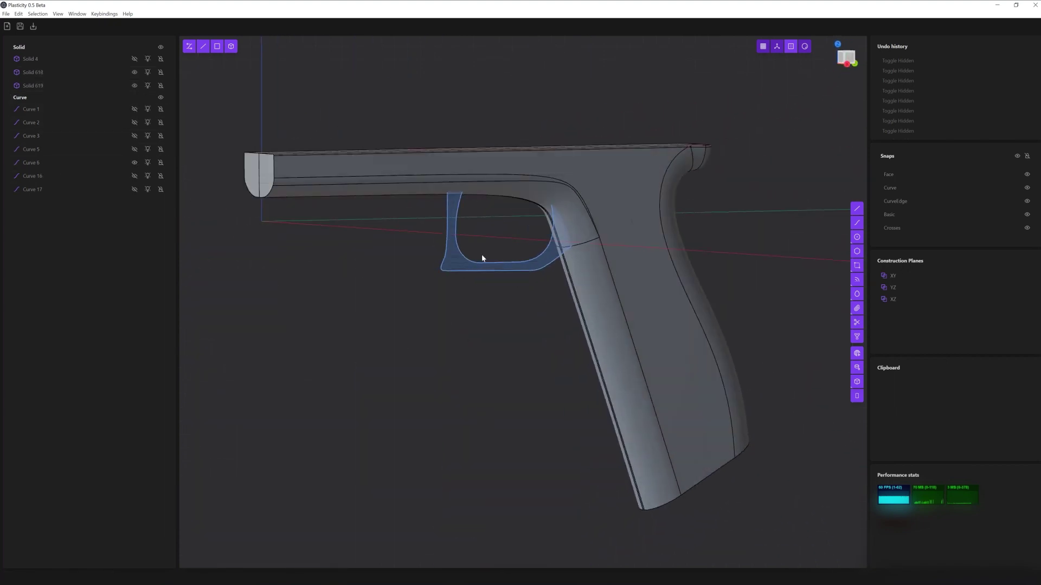
{"action": "left_click", "coordinate": [481, 254]}
{"action": "scroll", "coordinate": [581, 289], "scroll_direction": "up", "scroll_amount": 3}
{"action": "scroll", "coordinate": [590, 414], "scroll_direction": "up", "scroll_amount": 3}
{"action": "left_click", "coordinate": [857, 322]}
{"action": "middle_click_drag", "start_coordinate": [479, 439], "coordinate": [499, 504]}
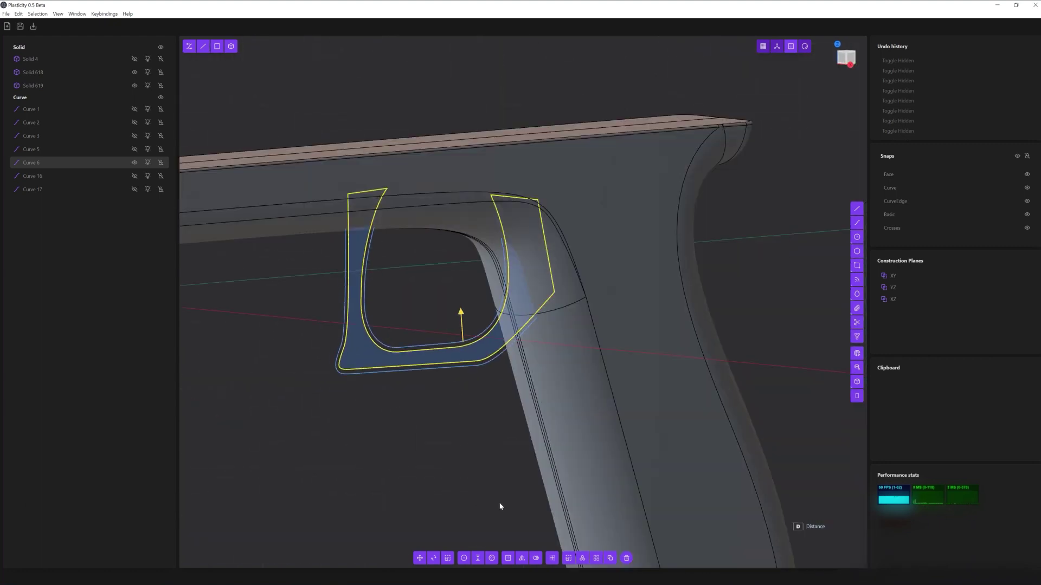
{"action": "left_click", "coordinate": [436, 419]}
{"action": "middle_click_drag", "start_coordinate": [437, 419], "coordinate": [468, 423]}
Shift the offset guard curve to one side in the front view
{"action": "left_click", "coordinate": [844, 69]}
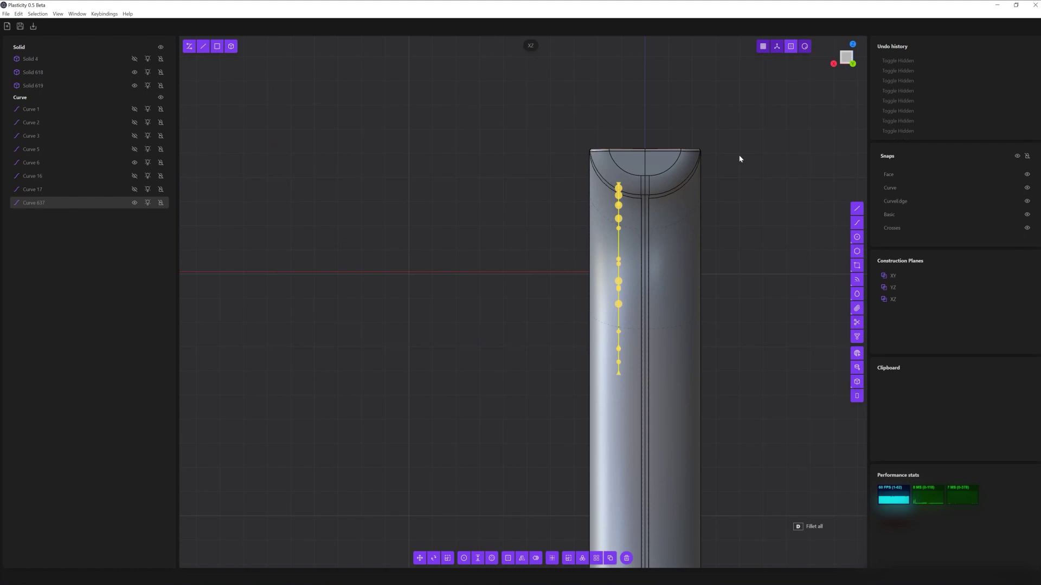
{"action": "key", "text": "g"}
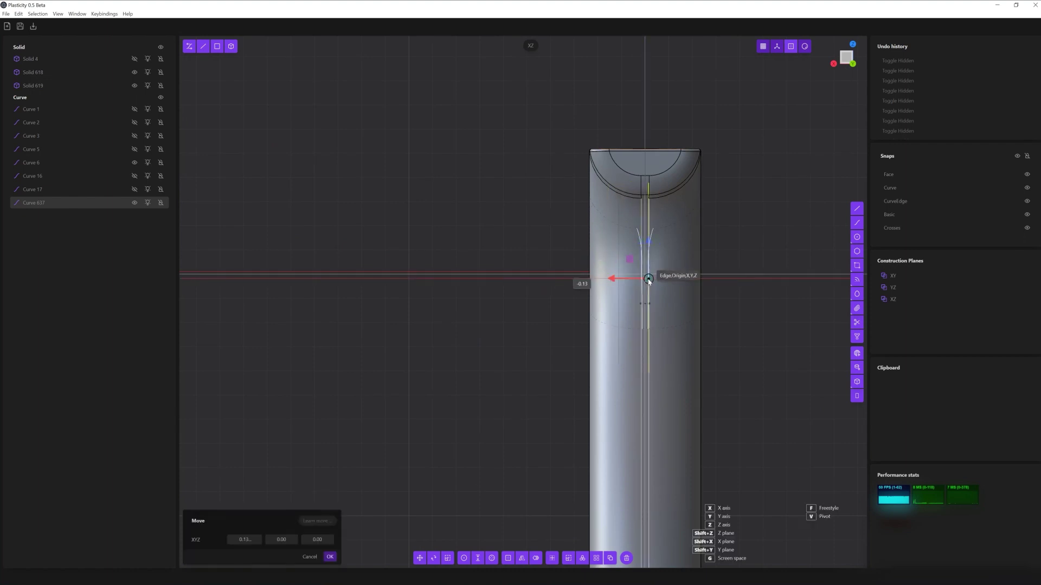
{"action": "mouse_move", "coordinate": [643, 277]}
{"action": "middle_mouse_down"}
{"action": "mouse_move", "coordinate": [637, 375]}
{"action": "mouse_move", "coordinate": [356, 404]}
{"action": "middle_mouse_up"}
{"action": "left_click", "coordinate": [470, 458]}
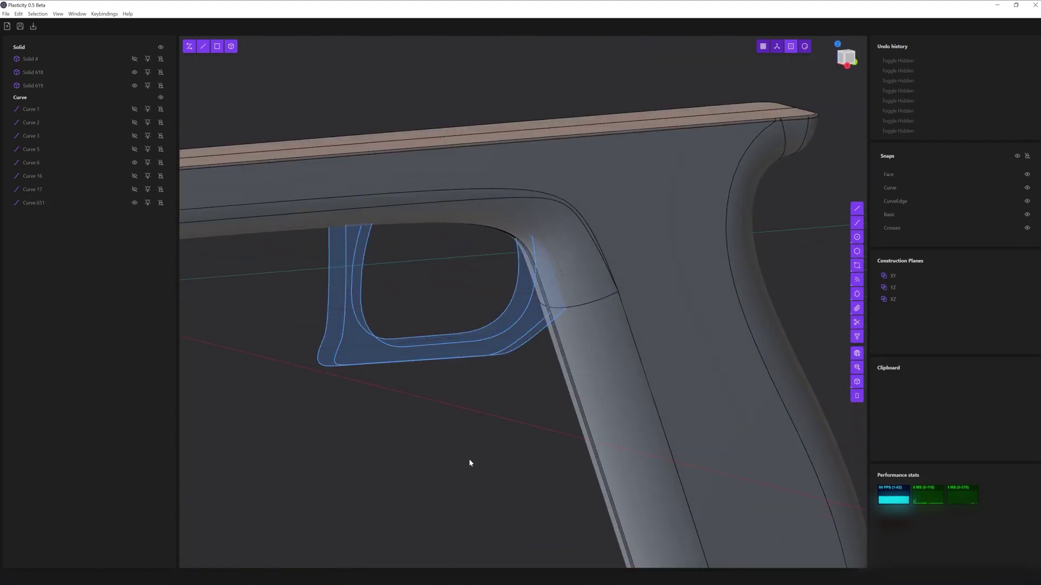
{"action": "middle_click_drag", "start_coordinate": [470, 462], "coordinate": [560, 435]}
Create another copy of the guard outline as an extra loft profile
{"action": "key", "text": "e"}
{"action": "left_click", "coordinate": [844, 64]}
{"action": "left_click", "coordinate": [309, 558]}
{"action": "mouse_move", "coordinate": [326, 548]}
{"action": "middle_mouse_down"}
{"action": "mouse_move", "coordinate": [484, 511]}
{"action": "mouse_move", "coordinate": [407, 354]}
{"action": "mouse_move", "coordinate": [554, 495]}
{"action": "middle_mouse_up"}
{"action": "left_click", "coordinate": [519, 558]}
{"action": "mouse_move", "coordinate": [518, 562]}
{"action": "middle_mouse_down"}
{"action": "mouse_move", "coordinate": [359, 418]}
{"action": "mouse_move", "coordinate": [302, 422]}
{"action": "mouse_move", "coordinate": [355, 459]}
{"action": "middle_mouse_up"}
{"action": "key", "text": "Return"}
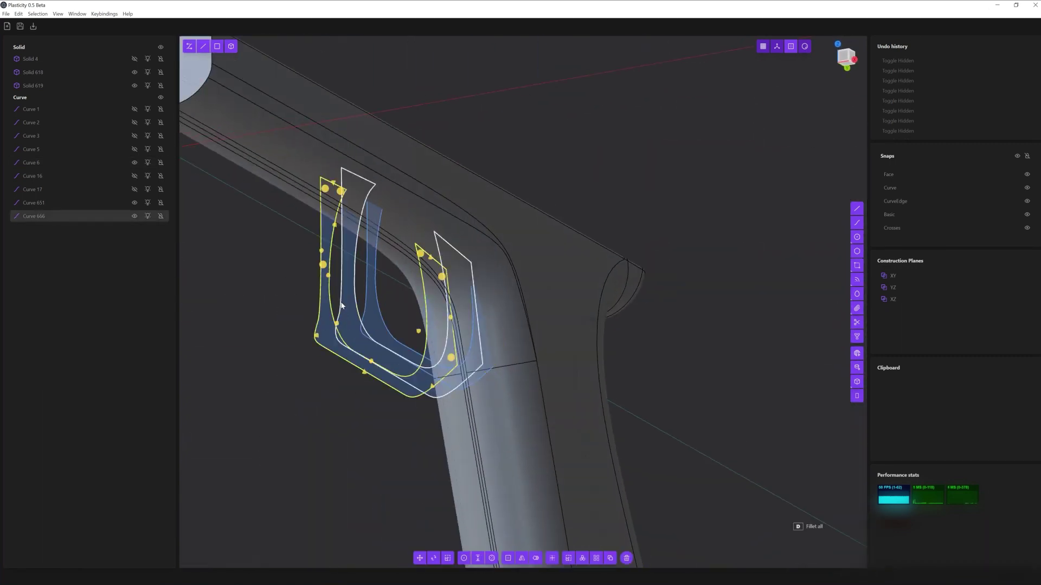
Loft through the guard outlines to form the trigger guard solid
{"action": "left_click", "coordinate": [342, 305]}
{"action": "left_click", "coordinate": [450, 303]}
{"action": "key", "text": "l"}
{"action": "mouse_move", "coordinate": [380, 380]}
{"action": "middle_mouse_down"}
{"action": "mouse_move", "coordinate": [259, 454]}
{"action": "mouse_move", "coordinate": [325, 558]}
{"action": "middle_mouse_up"}
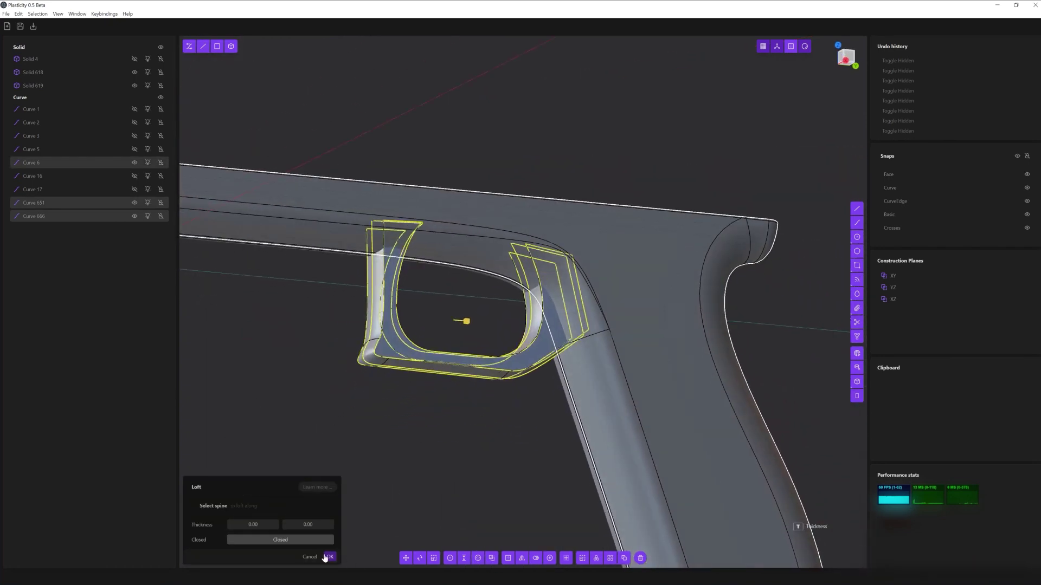
{"action": "left_click", "coordinate": [328, 557]}
Boolean-union the trigger guard with the frame into one solid
{"action": "mouse_move", "coordinate": [445, 488]}
{"action": "middle_mouse_down"}
{"action": "mouse_move", "coordinate": [538, 474]}
{"action": "mouse_move", "coordinate": [589, 384]}
{"action": "middle_mouse_up"}
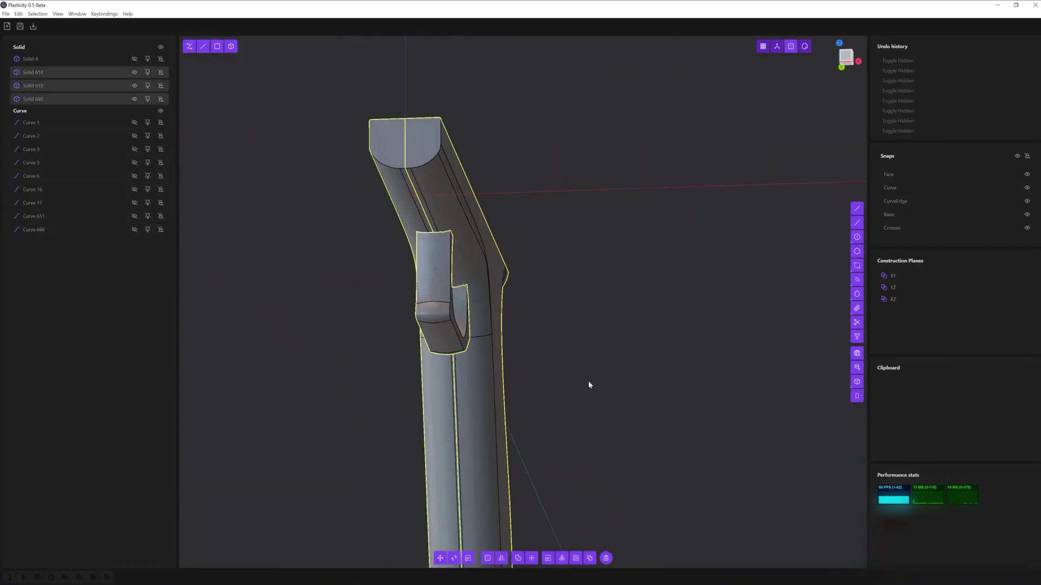
{"action": "key", "text": "ctrl+shift+u"}
{"action": "key", "text": "Return"}
{"action": "mouse_move", "coordinate": [434, 432]}
{"action": "middle_mouse_down"}
{"action": "mouse_move", "coordinate": [371, 457]}
{"action": "mouse_move", "coordinate": [542, 275]}
{"action": "mouse_move", "coordinate": [531, 473]}
{"action": "middle_mouse_up"}
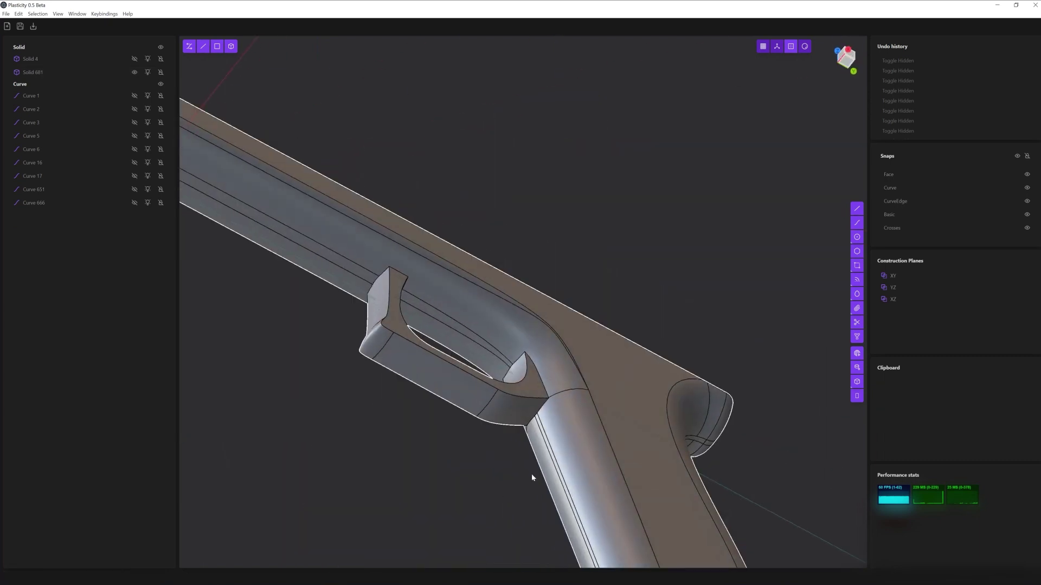
Fillet the merged solid and the first trigger guard edge
{"action": "left_click", "coordinate": [531, 474]}
{"action": "key", "text": "f"}
{"action": "mouse_move", "coordinate": [607, 325]}
{"action": "middle_mouse_down"}
{"action": "mouse_move", "coordinate": [496, 425]}
{"action": "mouse_move", "coordinate": [462, 143]}
{"action": "mouse_move", "coordinate": [414, 174]}
{"action": "middle_mouse_up"}
{"action": "key", "text": "Return"}
{"action": "left_click", "coordinate": [463, 143]}
{"action": "key", "text": "f"}
{"action": "scroll", "coordinate": [432, 232], "scroll_direction": "up", "scroll_amount": 3}
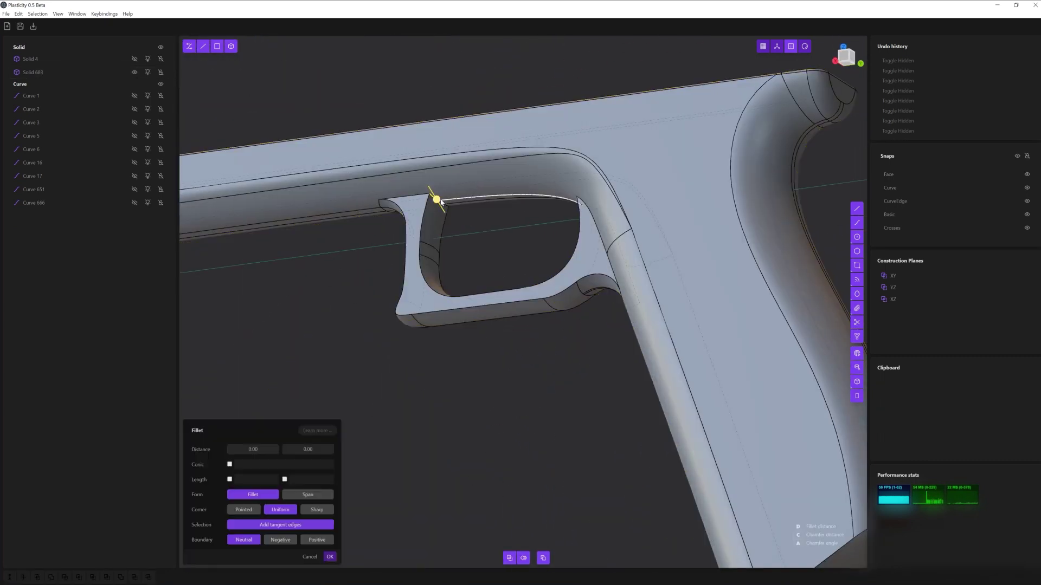
{"action": "key", "text": "Return"}
Fillet two more guard edges, the first at 0.19
{"action": "mouse_move", "coordinate": [458, 224]}
{"action": "middle_mouse_down"}
{"action": "mouse_move", "coordinate": [575, 225]}
{"action": "mouse_move", "coordinate": [623, 318]}
{"action": "mouse_move", "coordinate": [506, 267]}
{"action": "mouse_move", "coordinate": [533, 255]}
{"action": "mouse_move", "coordinate": [489, 227]}
{"action": "mouse_move", "coordinate": [539, 217]}
{"action": "middle_mouse_up"}
{"action": "left_click", "coordinate": [574, 226]}
{"action": "key", "text": "f"}
{"action": "key", "text": "Return"}
{"action": "left_click", "coordinate": [623, 318]}
{"action": "key", "text": "f"}
{"action": "key", "text": "Return"}
Fillet the next guard edge with a 0.02 radius
{"action": "left_click", "coordinate": [561, 151]}
{"action": "key", "text": "f"}
{"action": "left_click_drag", "start_coordinate": [444, 163], "coordinate": [427, 160]}
{"action": "mouse_move", "coordinate": [404, 150]}
{"action": "middle_mouse_down"}
{"action": "mouse_move", "coordinate": [416, 181]}
{"action": "mouse_move", "coordinate": [466, 233]}
{"action": "middle_mouse_up"}
{"action": "key", "text": "Return"}
Round the last guard edge from the underside and deselect the finished frame
{"action": "left_click", "coordinate": [466, 233]}
{"action": "key", "text": "f"}
{"action": "middle_click_drag", "start_coordinate": [521, 274], "coordinate": [481, 237]}
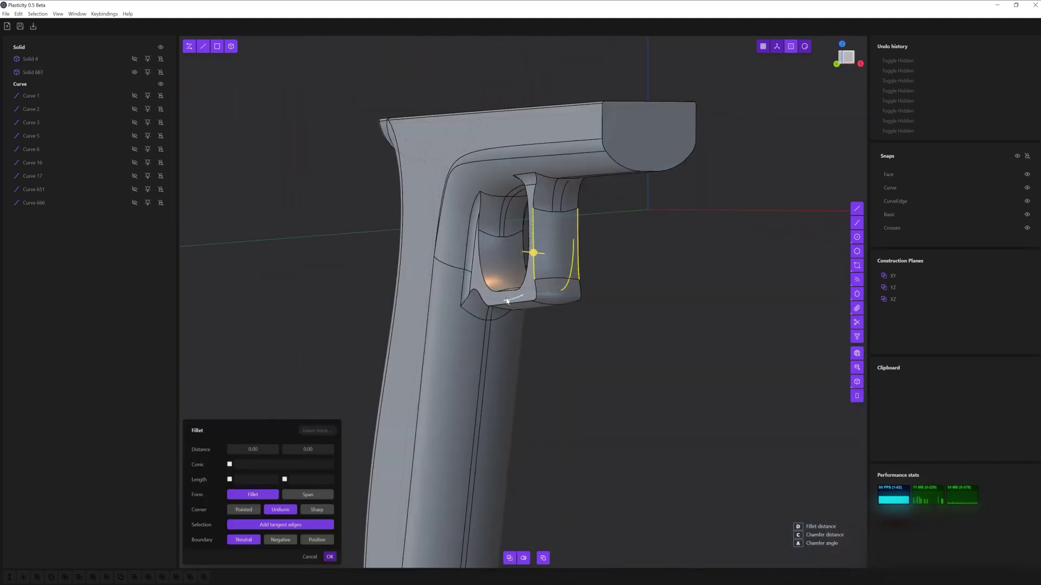
{"action": "middle_click_drag", "start_coordinate": [506, 300], "coordinate": [492, 342]}
{"action": "mouse_move", "coordinate": [479, 288]}
{"action": "middle_mouse_down"}
{"action": "mouse_move", "coordinate": [511, 324]}
{"action": "mouse_move", "coordinate": [402, 324]}
{"action": "mouse_move", "coordinate": [511, 363]}
{"action": "mouse_move", "coordinate": [432, 365]}
{"action": "middle_mouse_up"}
{"action": "scroll", "coordinate": [511, 324], "scroll_direction": "down", "scroll_amount": 3}
{"action": "key", "text": "Return"}
{"action": "left_click", "coordinate": [402, 324]}
{"action": "scroll", "coordinate": [597, 354], "scroll_direction": "up", "scroll_amount": 3}
Draw a new curve and shift its top end to the left
{"action": "scroll", "coordinate": [504, 287], "scroll_direction": "up", "scroll_amount": 4}
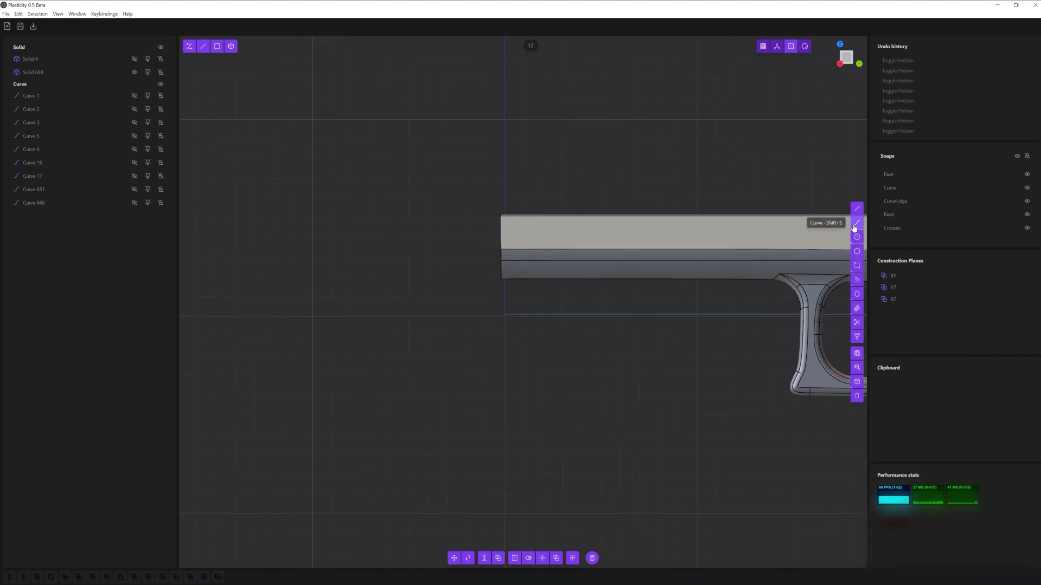
{"action": "key", "text": "c"}
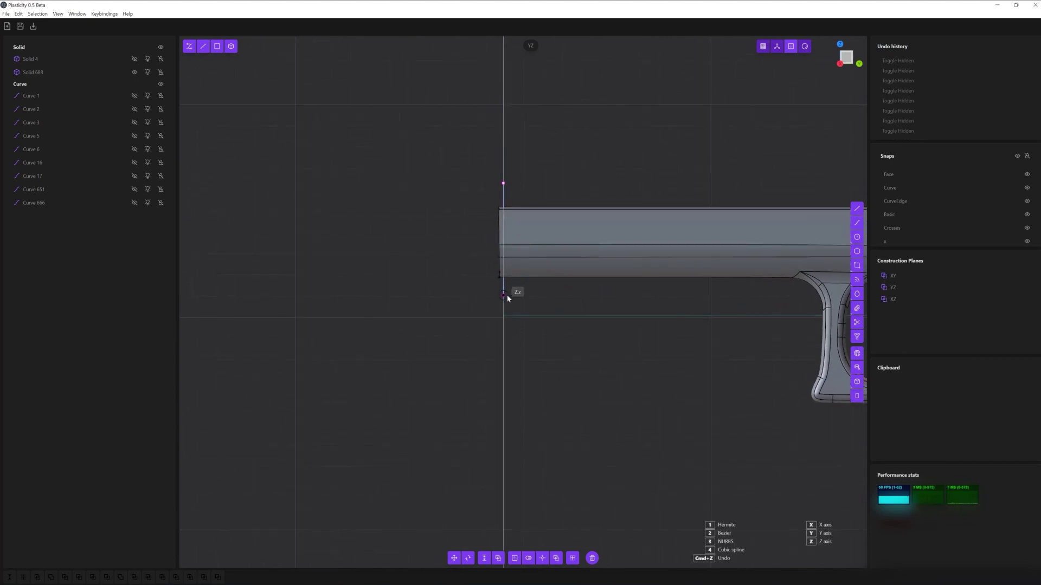
{"action": "key", "text": "Return"}
{"action": "scroll", "coordinate": [573, 321], "scroll_direction": "up", "scroll_amount": 1}
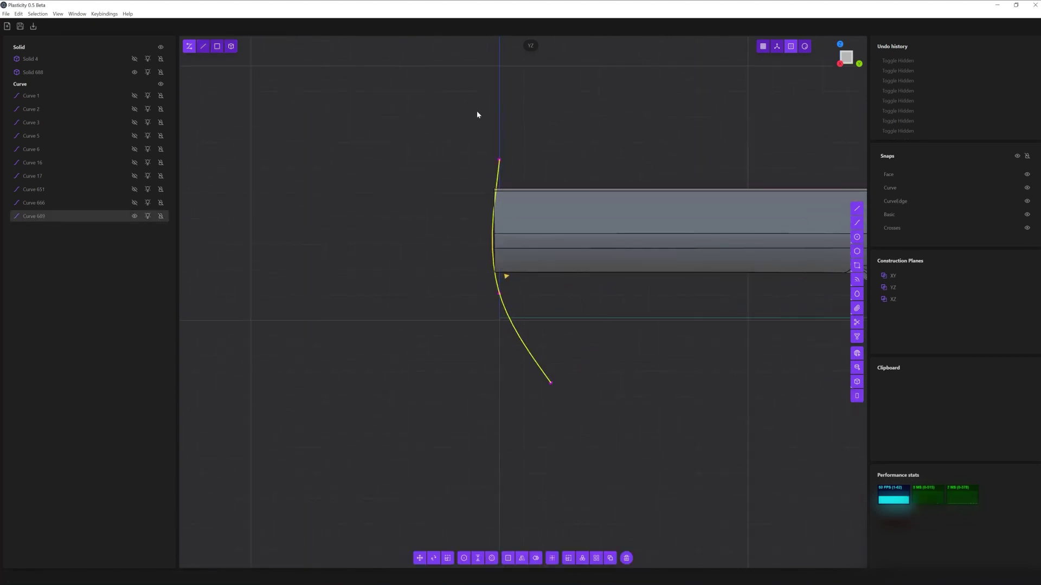
{"action": "left_click_drag", "start_coordinate": [499, 161], "coordinate": [486, 162]}
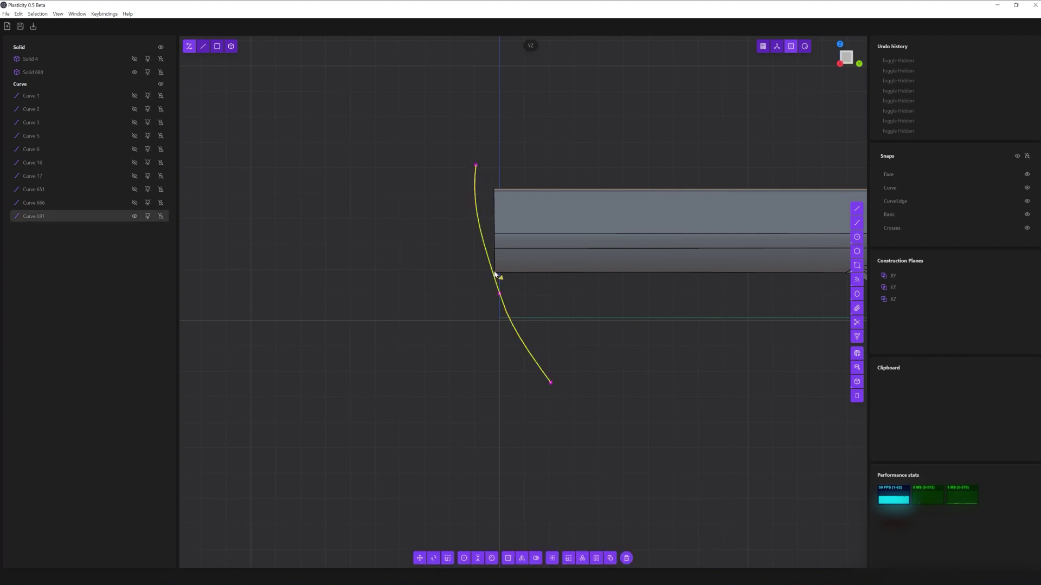
Scale and reposition the curve, then delete the cutting curve
{"action": "left_click", "coordinate": [475, 178]}
{"action": "key", "text": "s"}
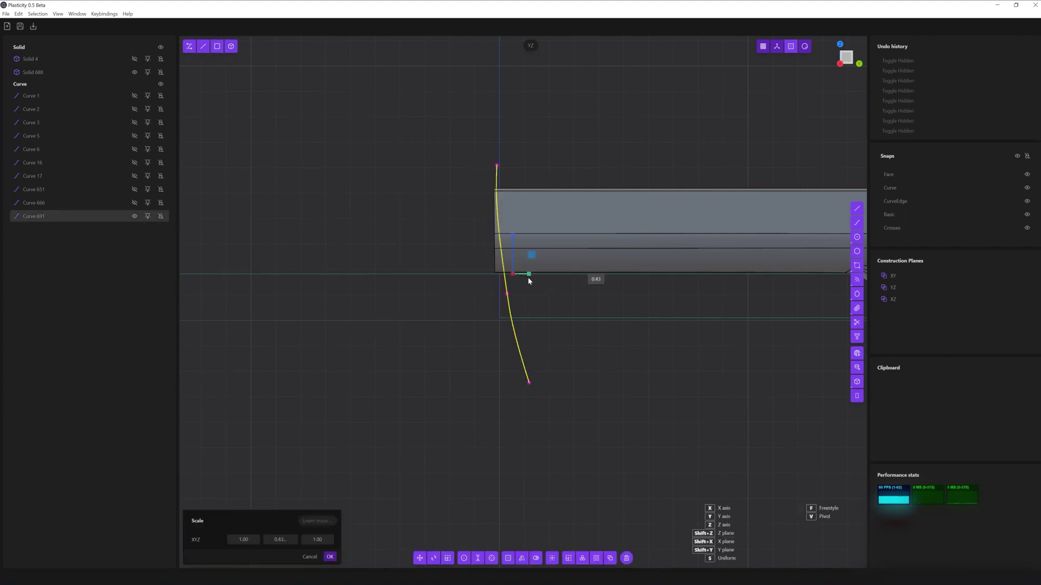
{"action": "left_click", "coordinate": [534, 278]}
{"action": "key", "text": "g"}
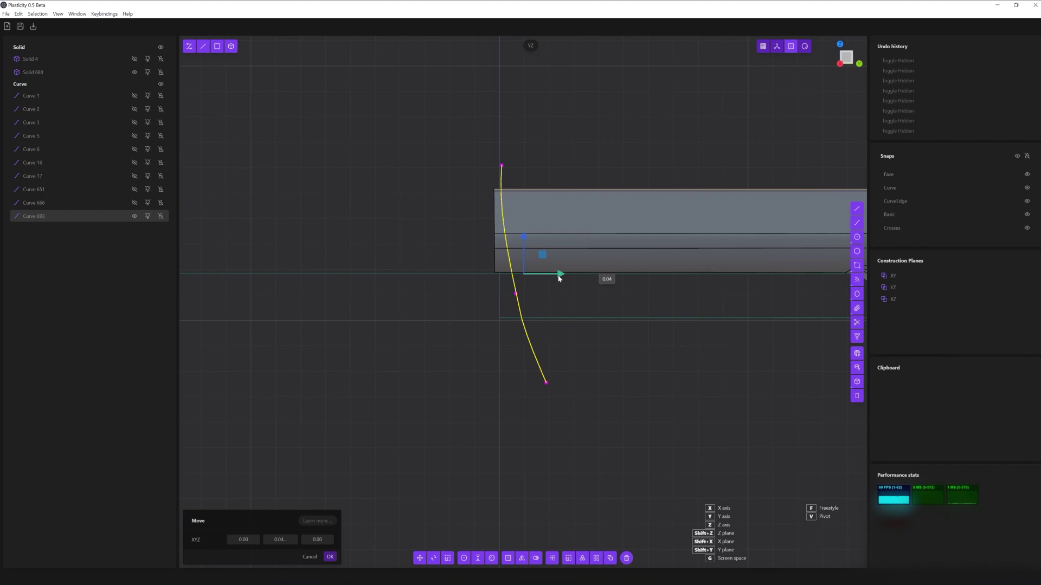
{"action": "left_click", "coordinate": [329, 558]}
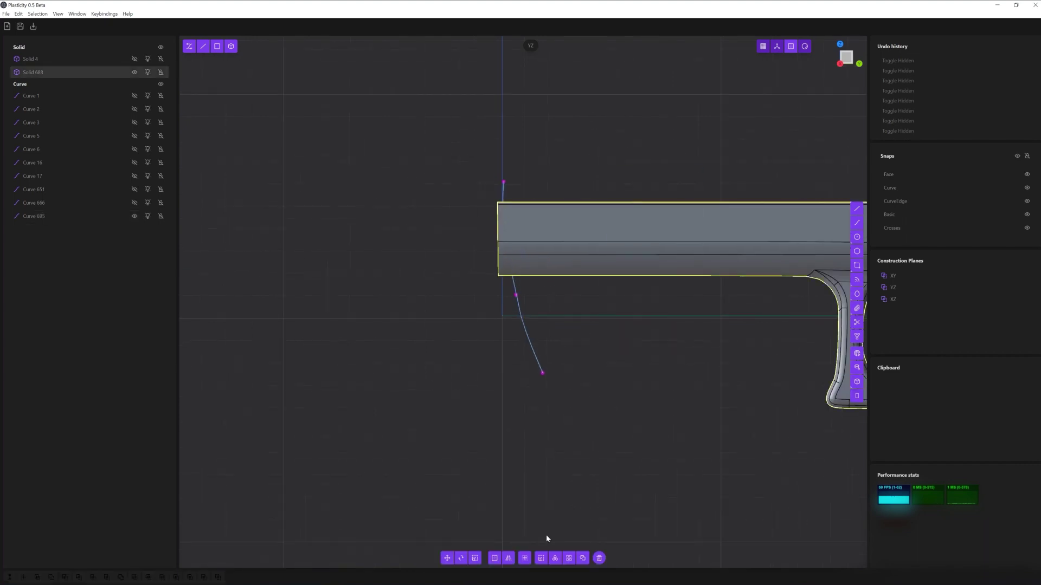
{"action": "key", "text": "Delete"}
Move the angled line into place and mirror it across the centre axis
{"action": "middle_click_drag", "start_coordinate": [521, 344], "coordinate": [571, 428]}
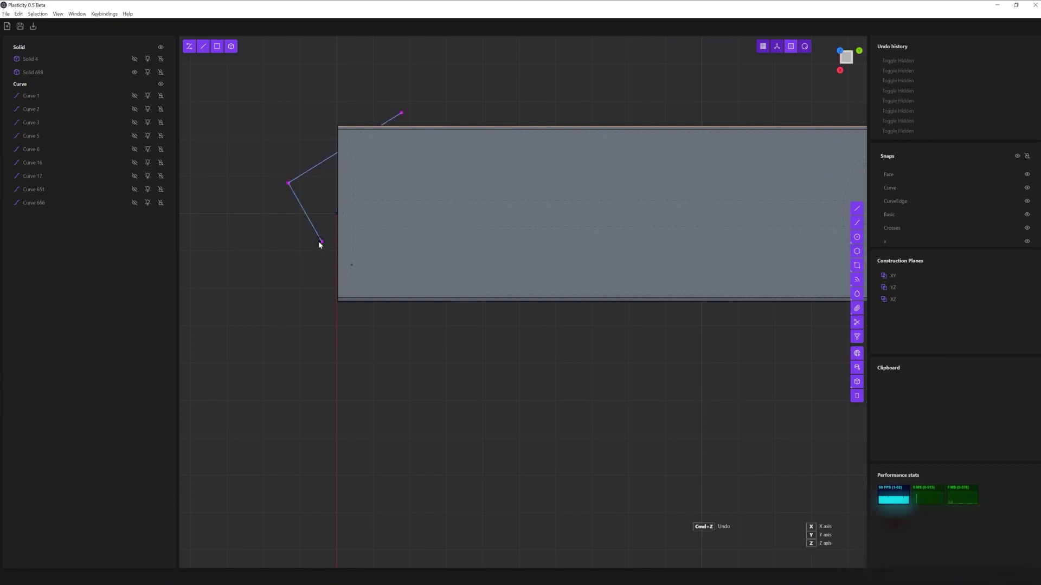
{"action": "left_click", "coordinate": [426, 558]}
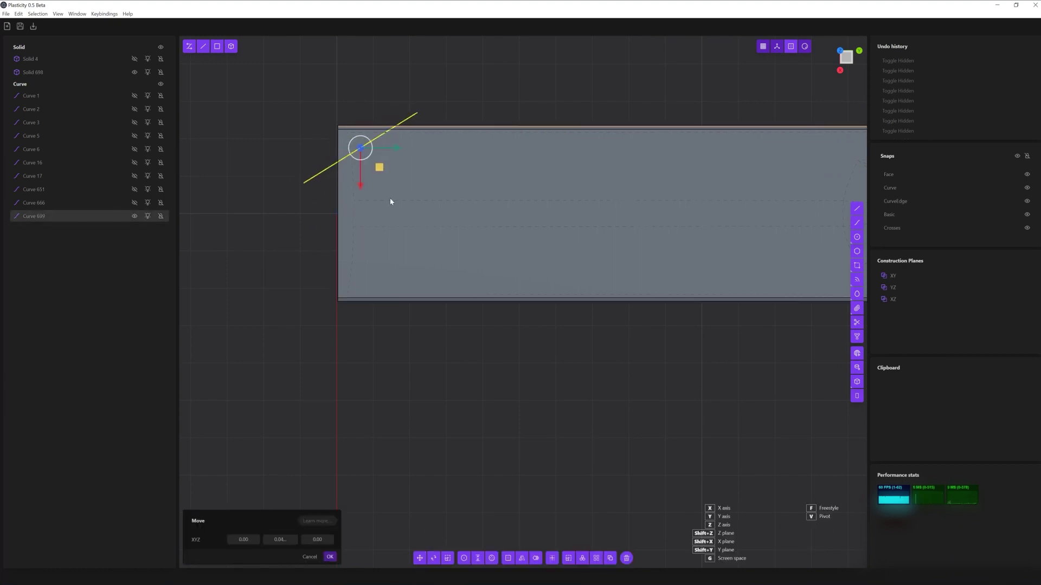
{"action": "key", "text": "Return"}
{"action": "key", "text": "alt+x"}
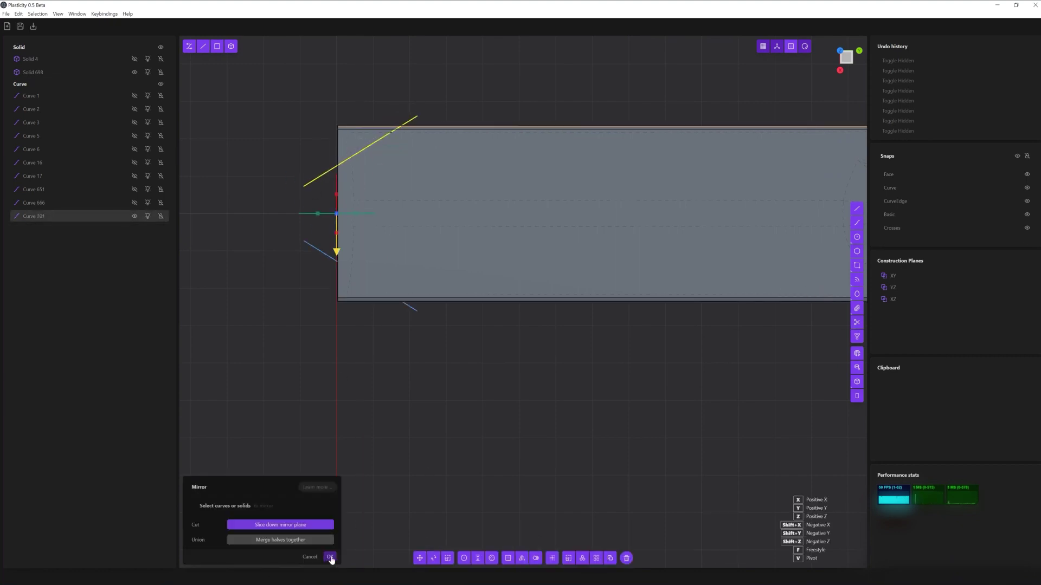
{"action": "left_click", "coordinate": [330, 558]}
Slice the slide with both angled lines and remove the unwanted pieces
{"action": "left_click", "coordinate": [407, 448]}
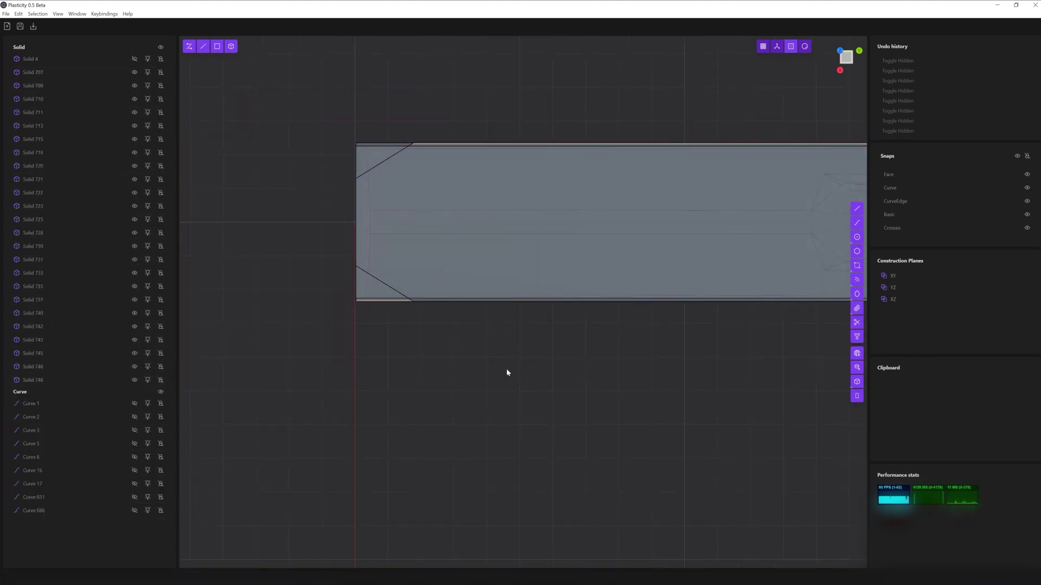
{"action": "key", "text": "ctrl+a"}
{"action": "key", "text": "Return"}
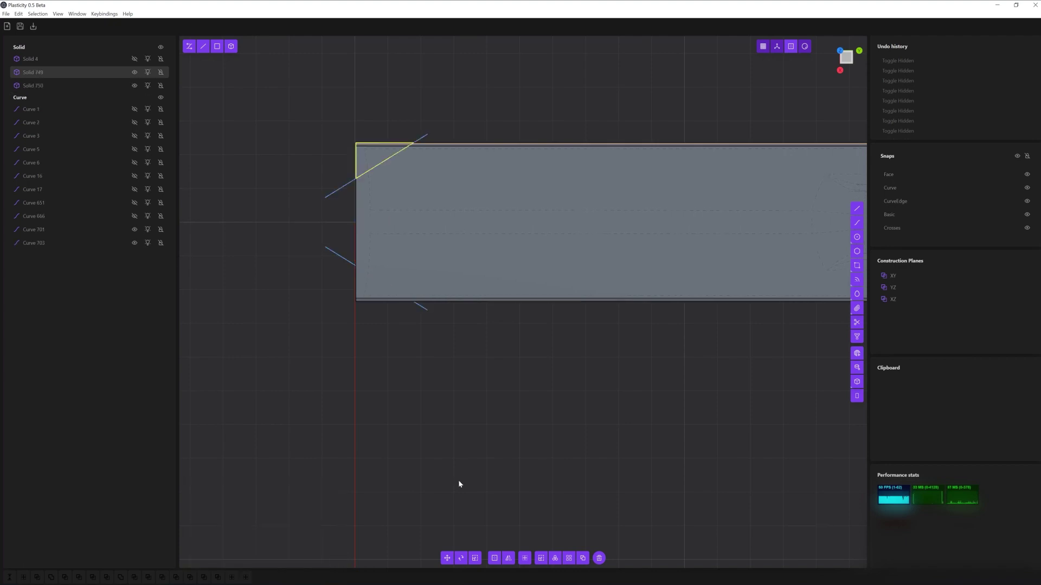
Cut off the slide's bottom rear corner to match the top chamfer
{"action": "key", "text": "alt+x"}
{"action": "left_click", "coordinate": [338, 540]}
{"action": "mouse_move", "coordinate": [401, 321]}
{"action": "middle_mouse_down"}
{"action": "mouse_move", "coordinate": [588, 337]}
{"action": "mouse_move", "coordinate": [489, 375]}
{"action": "middle_mouse_up"}
{"action": "scroll", "coordinate": [489, 375], "scroll_direction": "up", "scroll_amount": 1}
{"action": "middle_click_drag", "start_coordinate": [622, 288], "coordinate": [590, 363], "text": "shift"}
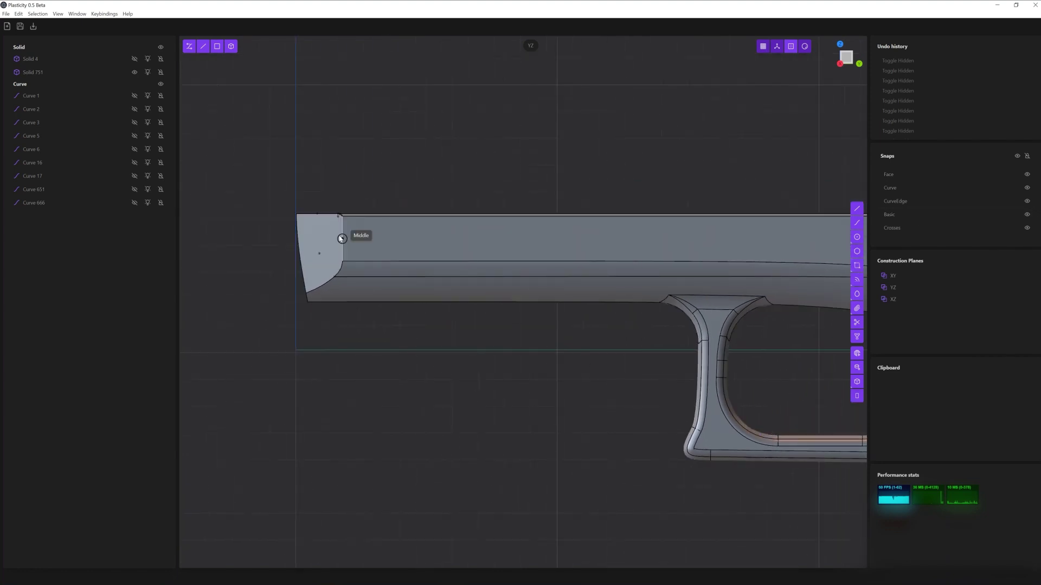
Extrude a rectangle over the slide's rear into a box
{"action": "left_click", "coordinate": [630, 353]}
{"action": "key", "text": "e"}
{"action": "mouse_move", "coordinate": [539, 352]}
{"action": "middle_mouse_down"}
{"action": "mouse_move", "coordinate": [555, 502]}
{"action": "mouse_move", "coordinate": [577, 495]}
{"action": "mouse_move", "coordinate": [683, 262]}
{"action": "middle_mouse_up"}
{"action": "middle_click_drag", "start_coordinate": [635, 353], "coordinate": [515, 358]}
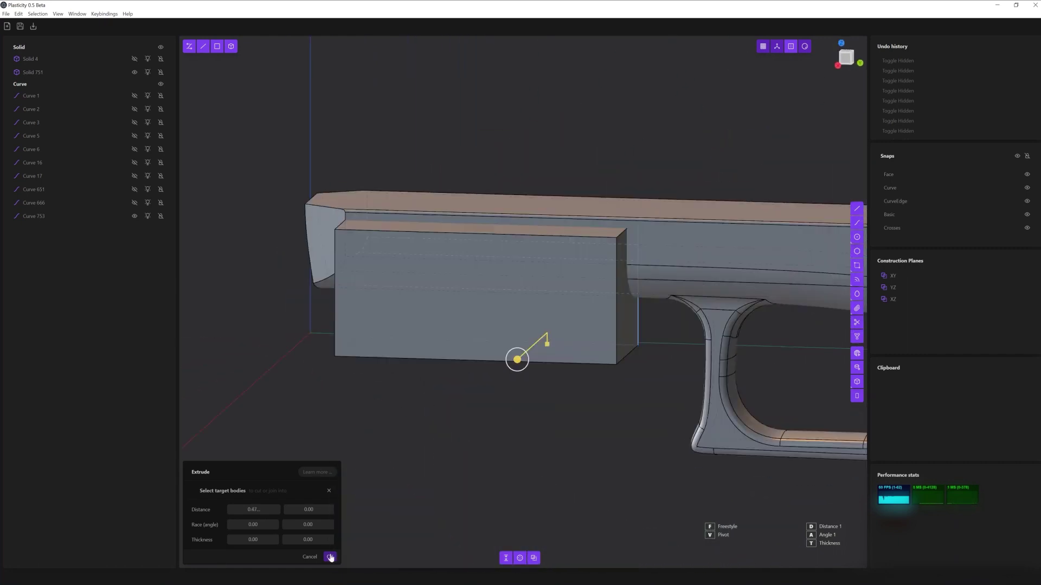
{"action": "left_click", "coordinate": [330, 556]}
Move the new box to the right
{"action": "left_click", "coordinate": [834, 64]}
{"action": "mouse_move", "coordinate": [836, 64]}
{"action": "middle_mouse_down"}
{"action": "mouse_move", "coordinate": [845, 41]}
{"action": "mouse_move", "coordinate": [525, 291]}
{"action": "middle_mouse_up"}
{"action": "key", "text": "g"}
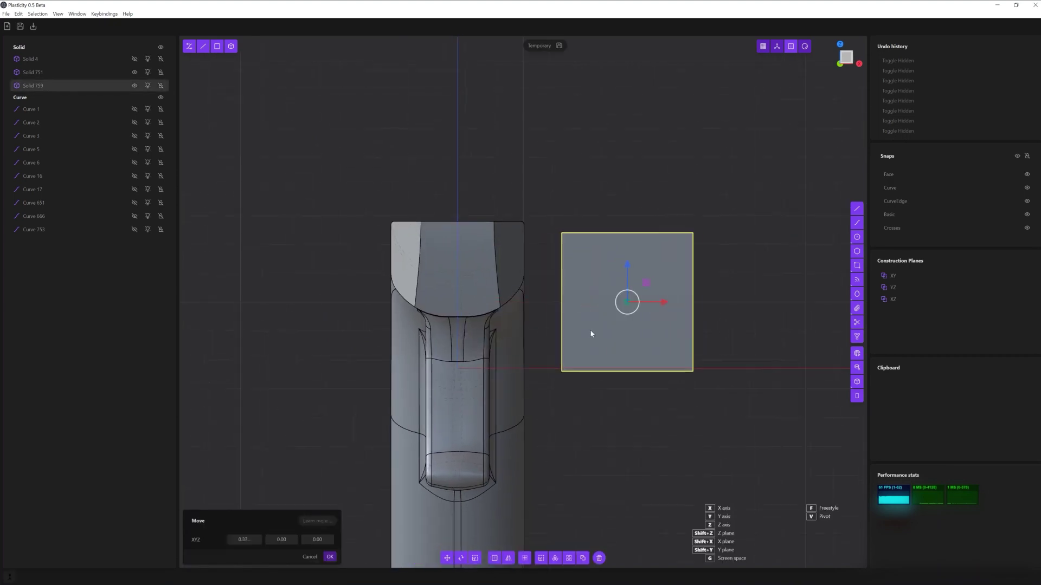
{"action": "scroll", "coordinate": [591, 331], "scroll_direction": "up", "scroll_amount": 3}
{"action": "key", "text": "Return"}
{"action": "scroll", "coordinate": [575, 449], "scroll_direction": "down", "scroll_amount": 2}
Cut the box's top-left corner with a line and move the chamfered box into place
{"action": "key", "text": "l"}
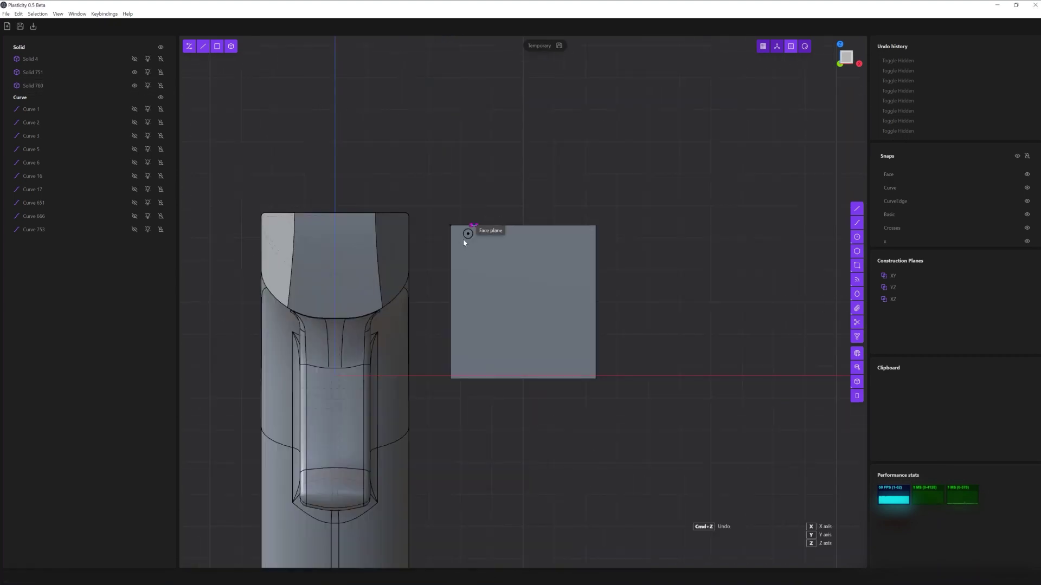
{"action": "left_click", "coordinate": [450, 246]}
{"action": "left_click", "coordinate": [502, 258]}
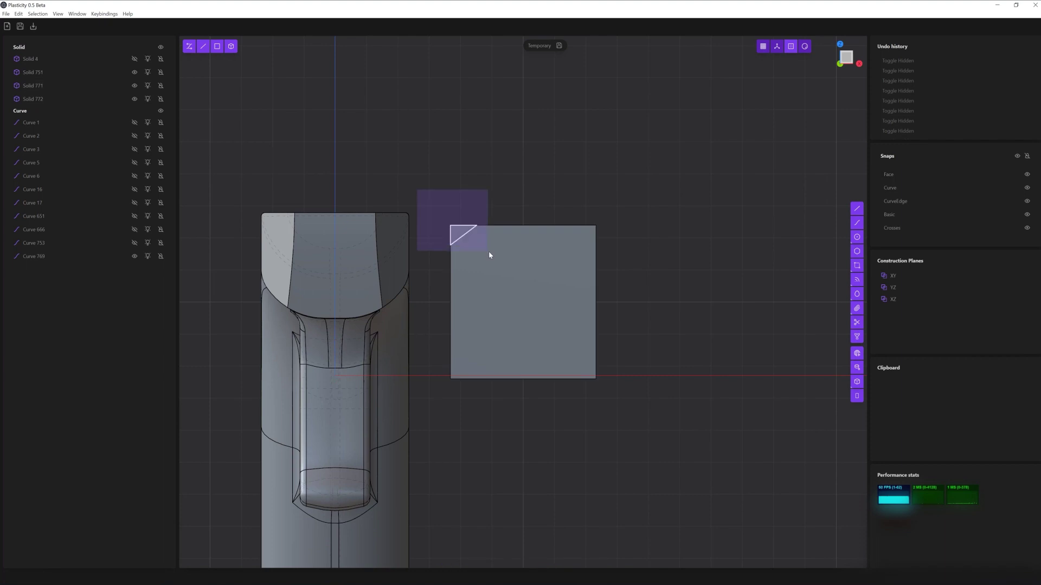
{"action": "left_click", "coordinate": [513, 287]}
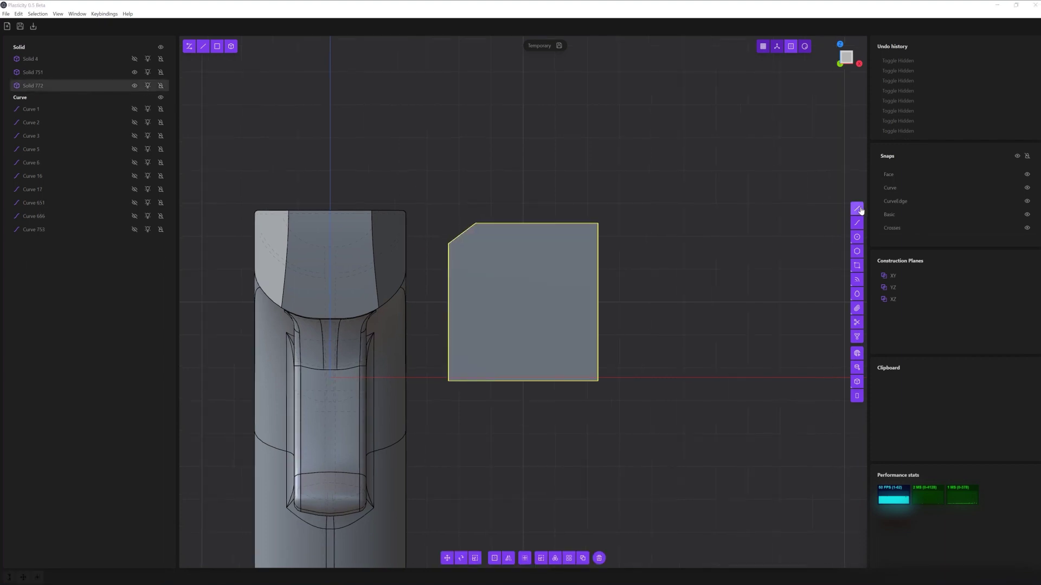
{"action": "left_click", "coordinate": [447, 558]}
{"action": "mouse_move", "coordinate": [447, 558]}
{"action": "middle_mouse_down"}
{"action": "mouse_move", "coordinate": [430, 495]}
{"action": "mouse_move", "coordinate": [548, 170]}
{"action": "mouse_move", "coordinate": [480, 217]}
{"action": "mouse_move", "coordinate": [569, 262]}
{"action": "mouse_move", "coordinate": [344, 329]}
{"action": "mouse_move", "coordinate": [643, 425]}
{"action": "mouse_move", "coordinate": [598, 413]}
{"action": "middle_mouse_up"}
{"action": "left_click", "coordinate": [329, 557]}
Adjust the box's end face, then hide and show the slide body to check it
{"action": "left_click", "coordinate": [686, 286]}
{"action": "key", "text": "r"}
{"action": "mouse_move", "coordinate": [693, 325]}
{"action": "middle_mouse_down"}
{"action": "mouse_move", "coordinate": [655, 239]}
{"action": "mouse_move", "coordinate": [538, 479]}
{"action": "middle_mouse_up"}
{"action": "left_click", "coordinate": [402, 375]}
{"action": "mouse_move", "coordinate": [402, 375]}
{"action": "middle_mouse_down"}
{"action": "mouse_move", "coordinate": [467, 445]}
{"action": "mouse_move", "coordinate": [531, 431]}
{"action": "mouse_move", "coordinate": [581, 323]}
{"action": "mouse_move", "coordinate": [360, 298]}
{"action": "middle_mouse_up"}
{"action": "left_click", "coordinate": [134, 73]}
{"action": "left_click", "coordinate": [134, 72]}
{"action": "left_click", "coordinate": [134, 72]}
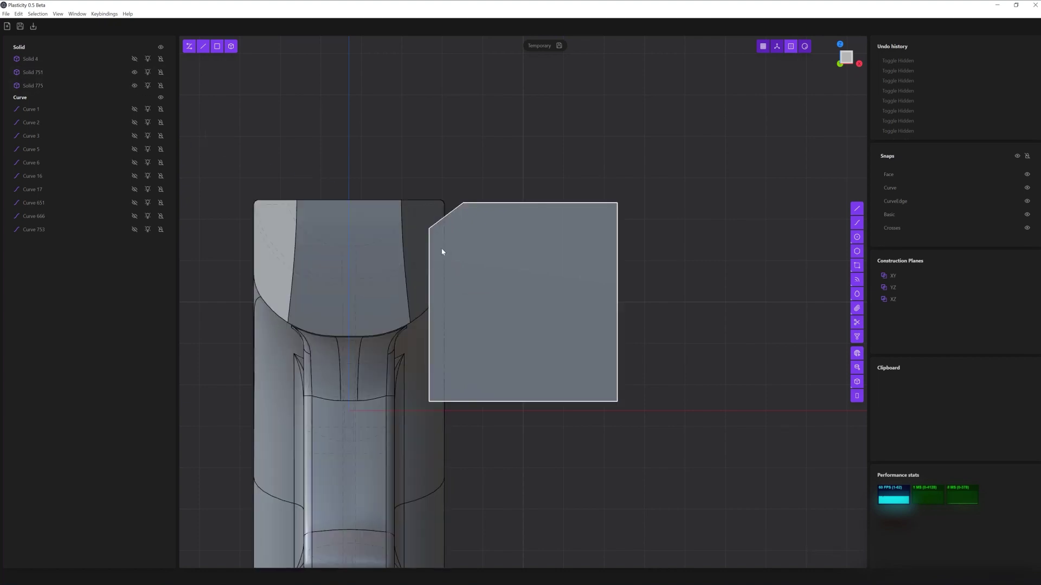
Draw a zigzag notch polyline across the new block, ending below it
{"action": "scroll", "coordinate": [452, 263], "scroll_direction": "up", "scroll_amount": 2}
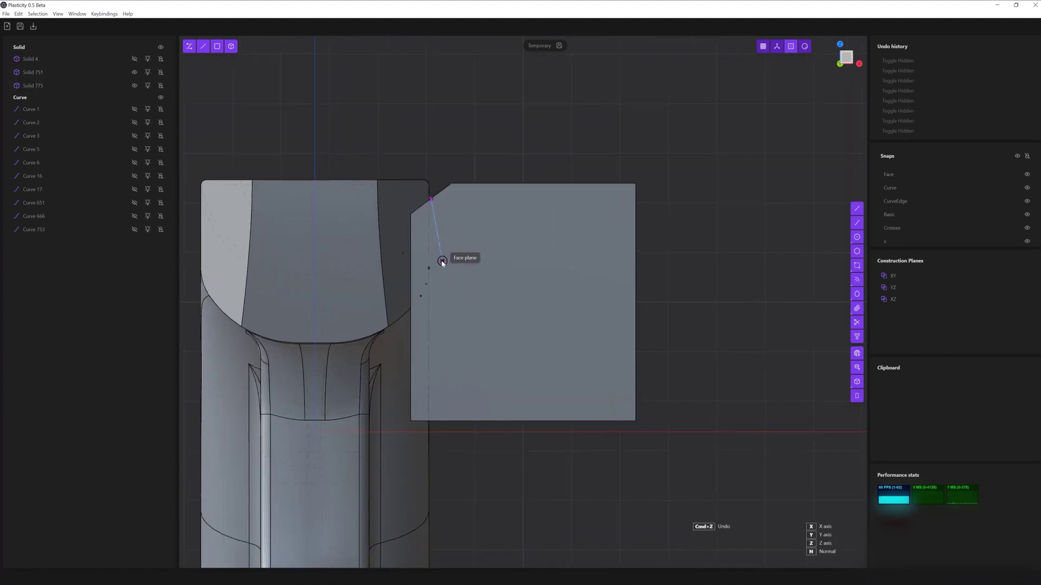
{"action": "left_click", "coordinate": [430, 259]}
{"action": "left_click", "coordinate": [411, 266]}
{"action": "left_click", "coordinate": [435, 286]}
{"action": "scroll", "coordinate": [432, 285], "scroll_direction": "up", "scroll_amount": 2}
{"action": "left_click", "coordinate": [402, 490]}
{"action": "key", "text": "Return"}
Reposition the notch line's lower points
{"action": "scroll", "coordinate": [401, 347], "scroll_direction": "up", "scroll_amount": 1}
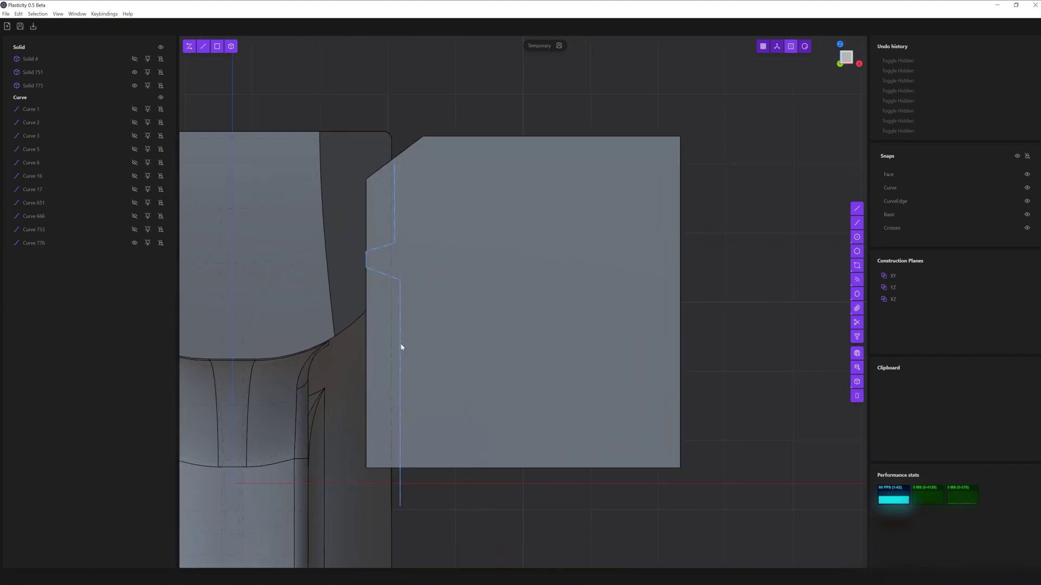
{"action": "left_click", "coordinate": [400, 280], "text": "shift"}
{"action": "key", "text": "g"}
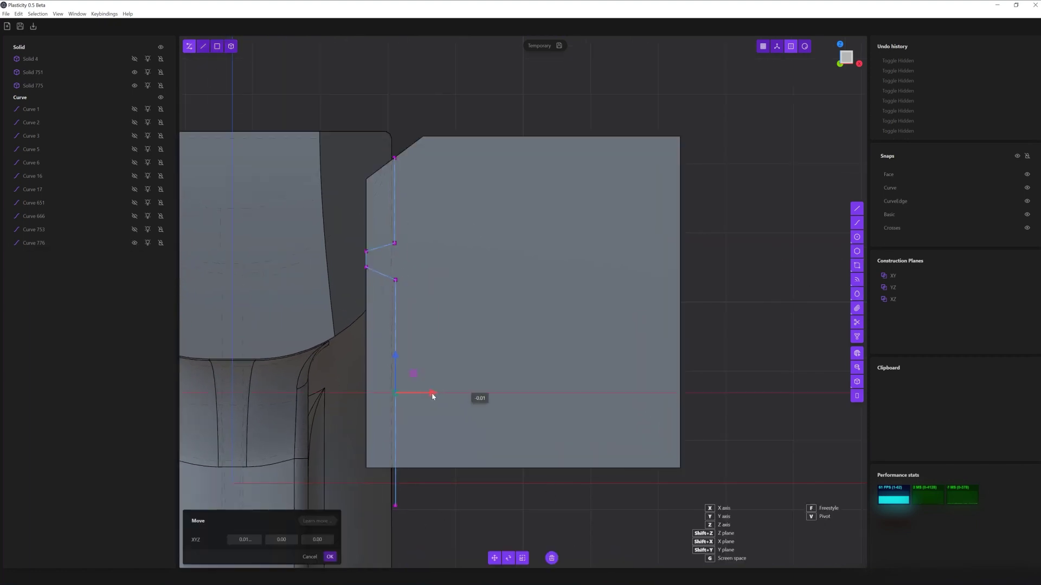
{"action": "left_click", "coordinate": [433, 394]}
Cut the block along the notch line
{"action": "mouse_move", "coordinate": [580, 507]}
{"action": "middle_mouse_down"}
{"action": "mouse_move", "coordinate": [555, 521]}
{"action": "mouse_move", "coordinate": [404, 532]}
{"action": "middle_mouse_up"}
{"action": "key", "text": "alt+x"}
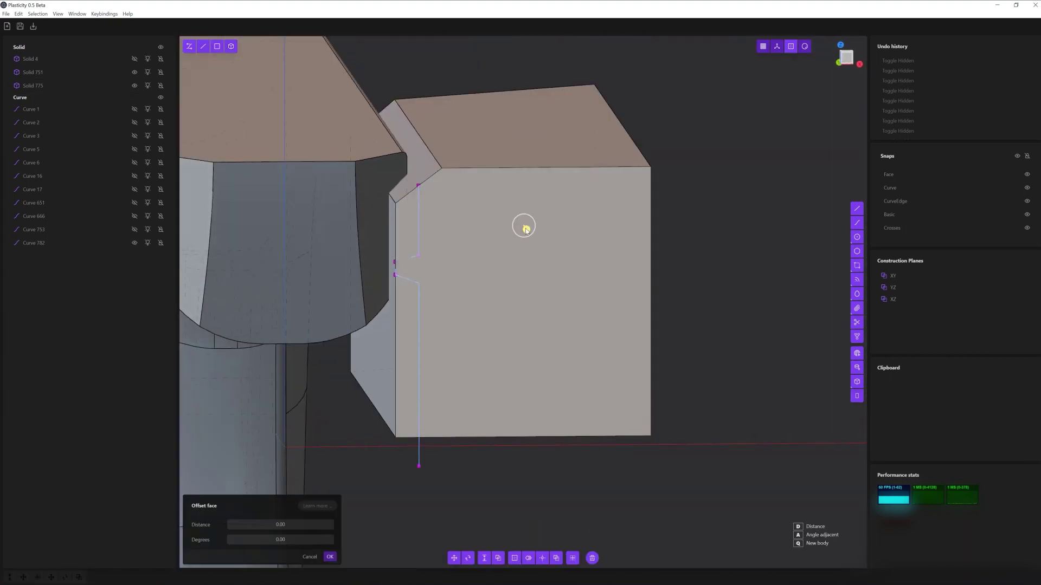
{"action": "left_click", "coordinate": [415, 423]}
{"action": "left_click", "coordinate": [418, 453]}
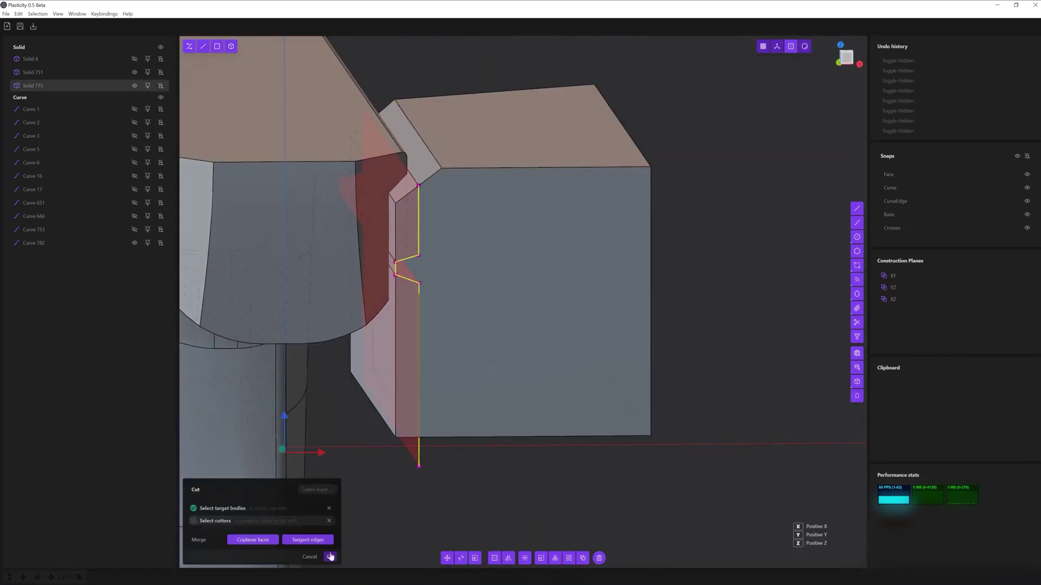
{"action": "key", "text": "Return"}
Move the cut piece against the slide's rear and pick the slide for a Boolean subtract
{"action": "mouse_move", "coordinate": [415, 319]}
{"action": "middle_mouse_down"}
{"action": "mouse_move", "coordinate": [375, 452]}
{"action": "mouse_move", "coordinate": [472, 479]}
{"action": "mouse_move", "coordinate": [476, 365]}
{"action": "mouse_move", "coordinate": [542, 494]}
{"action": "middle_mouse_up"}
{"action": "key", "text": "KP_1"}
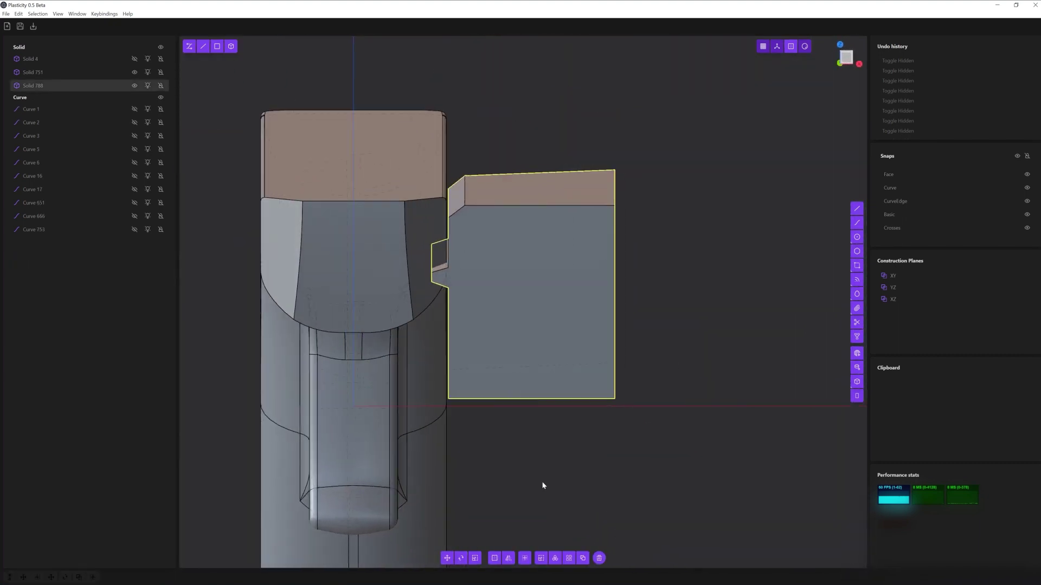
{"action": "key", "text": "g"}
{"action": "middle_click_drag", "start_coordinate": [545, 283], "coordinate": [645, 382]}
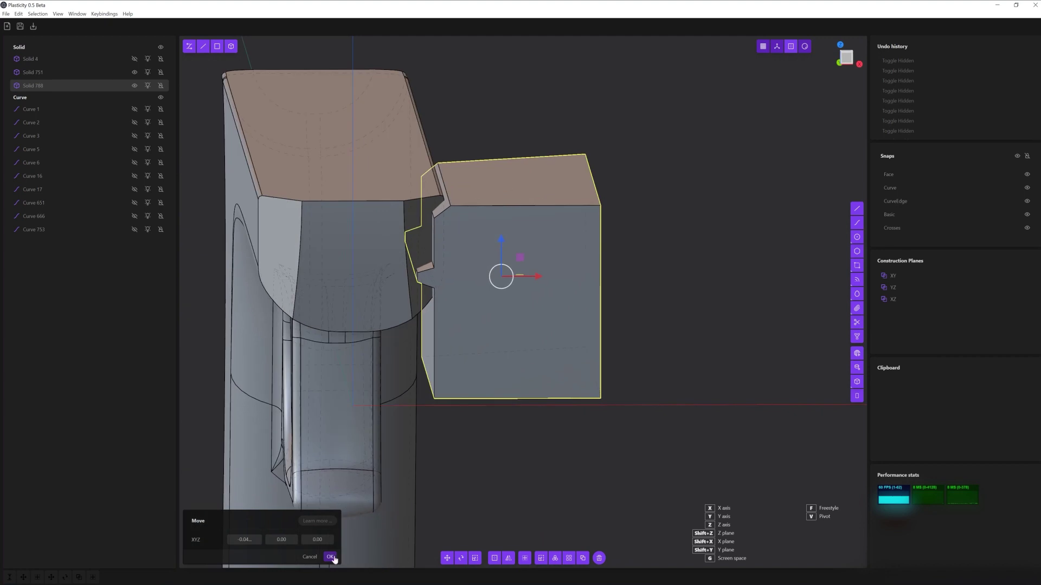
{"action": "left_click", "coordinate": [330, 558]}
{"action": "left_click", "coordinate": [412, 434]}
{"action": "key", "text": "shift+b"}
Subtract the block from the slide and offset the resulting ledge face
{"action": "left_click", "coordinate": [330, 557]}
{"action": "mouse_move", "coordinate": [337, 557]}
{"action": "middle_mouse_down"}
{"action": "mouse_move", "coordinate": [522, 399]}
{"action": "mouse_move", "coordinate": [425, 465]}
{"action": "mouse_move", "coordinate": [451, 451]}
{"action": "middle_mouse_up"}
{"action": "scroll", "coordinate": [451, 412], "scroll_direction": "up", "scroll_amount": 3}
{"action": "scroll", "coordinate": [315, 324], "scroll_direction": "up", "scroll_amount": 3}
{"action": "left_click", "coordinate": [315, 326]}
{"action": "key", "text": "o"}
{"action": "mouse_move", "coordinate": [315, 326]}
{"action": "middle_mouse_down"}
{"action": "mouse_move", "coordinate": [490, 402]}
{"action": "mouse_move", "coordinate": [611, 432]}
{"action": "mouse_move", "coordinate": [620, 453]}
{"action": "mouse_move", "coordinate": [635, 455]}
{"action": "middle_mouse_up"}
{"action": "left_click", "coordinate": [343, 306]}
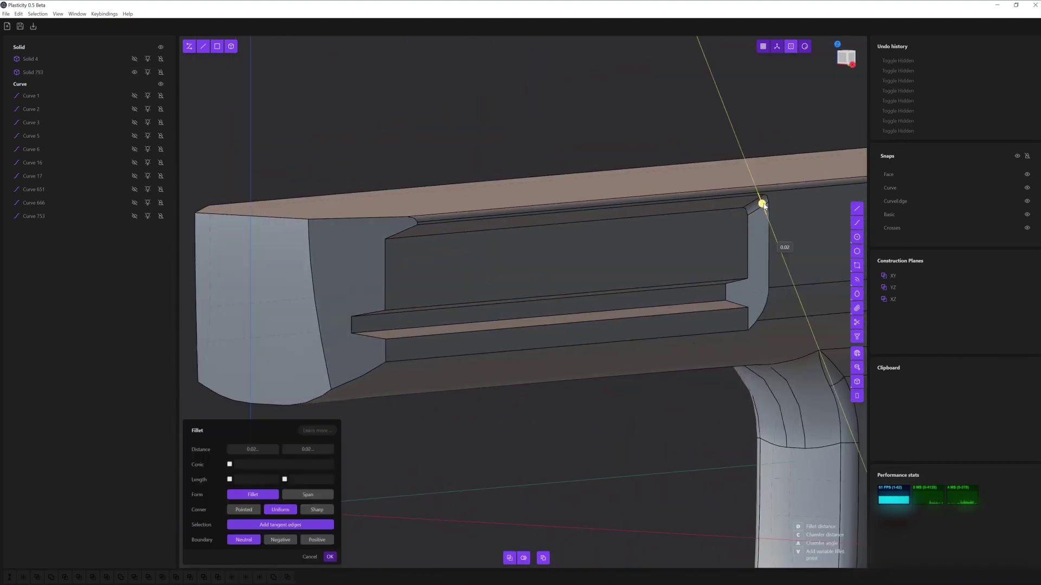
Select the side port cut's edges, lower ledge and corner edges for a small fillet
{"action": "mouse_move", "coordinate": [764, 206]}
{"action": "middle_mouse_down"}
{"action": "mouse_move", "coordinate": [654, 471]}
{"action": "mouse_move", "coordinate": [584, 393]}
{"action": "mouse_move", "coordinate": [455, 506]}
{"action": "mouse_move", "coordinate": [658, 282]}
{"action": "middle_mouse_up"}
{"action": "left_click", "coordinate": [652, 271]}
{"action": "left_click", "coordinate": [653, 357]}
{"action": "mouse_move", "coordinate": [656, 367]}
{"action": "middle_mouse_down"}
{"action": "mouse_move", "coordinate": [431, 489]}
{"action": "mouse_move", "coordinate": [460, 314]}
{"action": "middle_mouse_up"}
{"action": "left_click", "coordinate": [457, 343]}
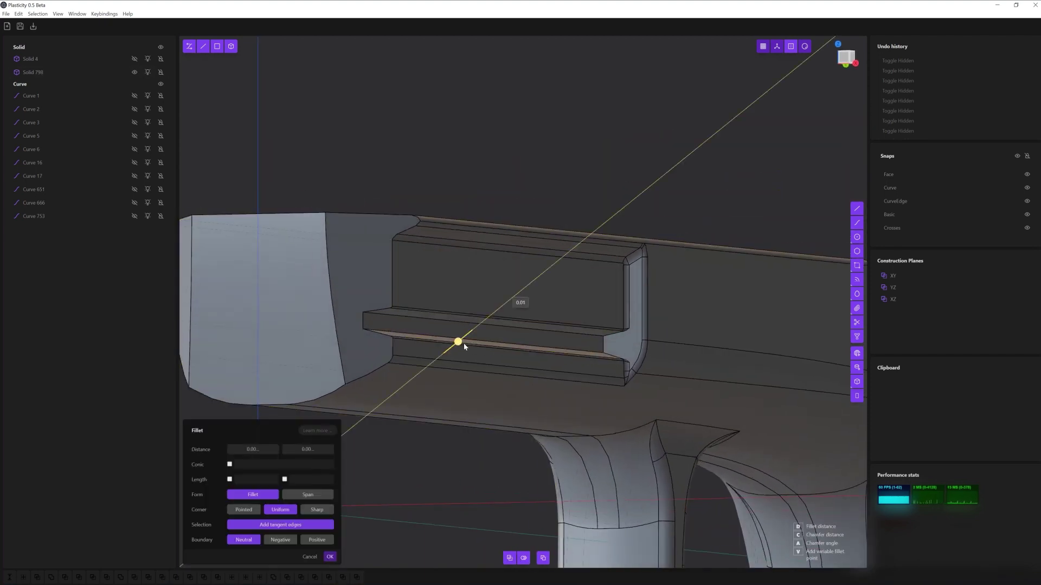
{"action": "left_click", "coordinate": [466, 349]}
{"action": "mouse_move", "coordinate": [481, 365]}
{"action": "middle_mouse_down"}
{"action": "mouse_move", "coordinate": [418, 319]}
{"action": "mouse_move", "coordinate": [401, 335]}
{"action": "middle_mouse_up"}
{"action": "left_click", "coordinate": [401, 335]}
{"action": "left_click", "coordinate": [652, 324]}
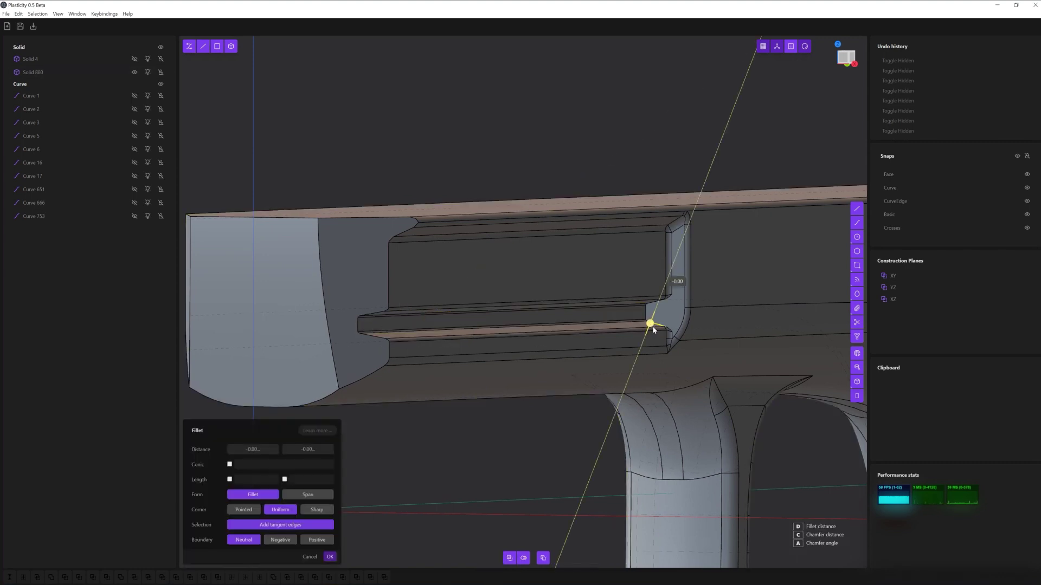
Add the slide's front corner edge and set the fillet distance
{"action": "mouse_move", "coordinate": [655, 325]}
{"action": "middle_mouse_down"}
{"action": "mouse_move", "coordinate": [516, 420]}
{"action": "mouse_move", "coordinate": [397, 288]}
{"action": "middle_mouse_up"}
{"action": "left_click", "coordinate": [389, 287]}
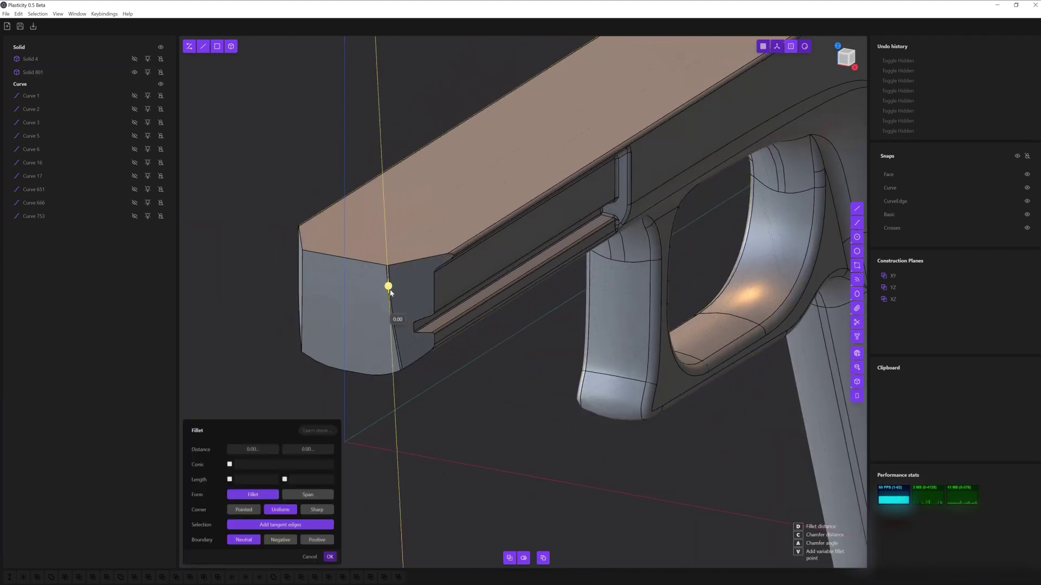
{"action": "left_click_drag", "start_coordinate": [392, 296], "coordinate": [303, 555]}
{"action": "key", "text": "f"}
{"action": "mouse_move", "coordinate": [377, 370]}
{"action": "middle_mouse_down"}
{"action": "mouse_move", "coordinate": [396, 347]}
{"action": "mouse_move", "coordinate": [423, 386]}
{"action": "mouse_move", "coordinate": [390, 368]}
{"action": "mouse_move", "coordinate": [369, 371]}
{"action": "mouse_move", "coordinate": [435, 448]}
{"action": "mouse_move", "coordinate": [383, 306]}
{"action": "mouse_move", "coordinate": [515, 367]}
{"action": "mouse_move", "coordinate": [474, 374]}
{"action": "mouse_move", "coordinate": [476, 309]}
{"action": "mouse_move", "coordinate": [446, 283]}
{"action": "mouse_move", "coordinate": [493, 310]}
{"action": "middle_mouse_up"}
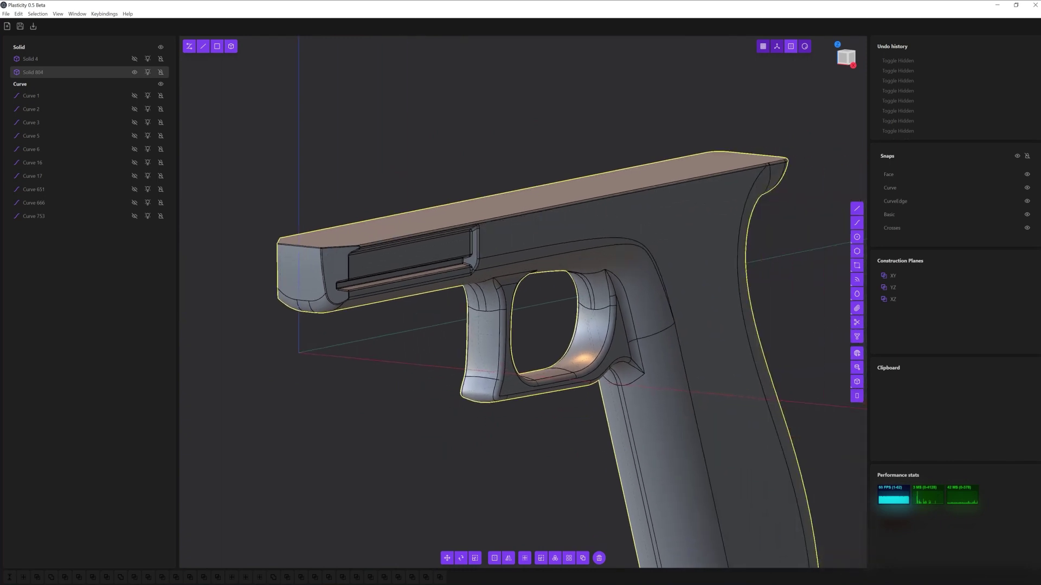
Extrude a rectangle under the grip into a box
{"action": "left_click", "coordinate": [746, 466]}
{"action": "mouse_move", "coordinate": [433, 490]}
{"action": "middle_mouse_down", "text": "shift"}
{"action": "mouse_move", "coordinate": [461, 481]}
{"action": "mouse_move", "coordinate": [564, 516]}
{"action": "middle_mouse_up", "text": "shift"}
{"action": "key", "text": "g"}
{"action": "key", "text": "e"}
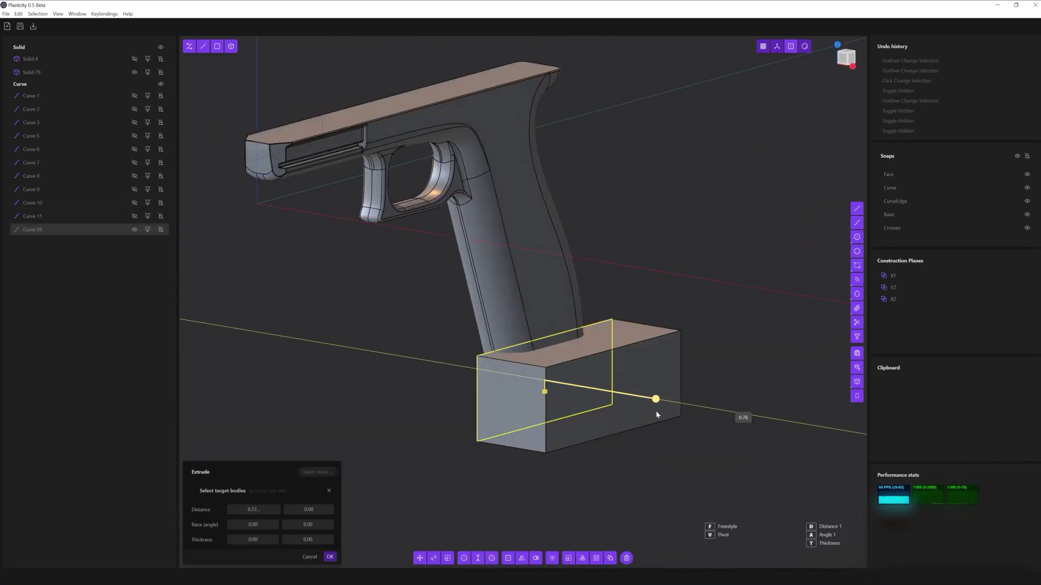
{"action": "left_click", "coordinate": [587, 434]}
Position the box under the grip and scale it into a wider base
{"action": "middle_click_drag", "start_coordinate": [586, 434], "coordinate": [535, 507]}
{"action": "key", "text": "g"}
{"action": "left_click", "coordinate": [470, 394]}
{"action": "middle_click_drag", "start_coordinate": [470, 394], "coordinate": [542, 412]}
{"action": "left_click", "coordinate": [481, 565]}
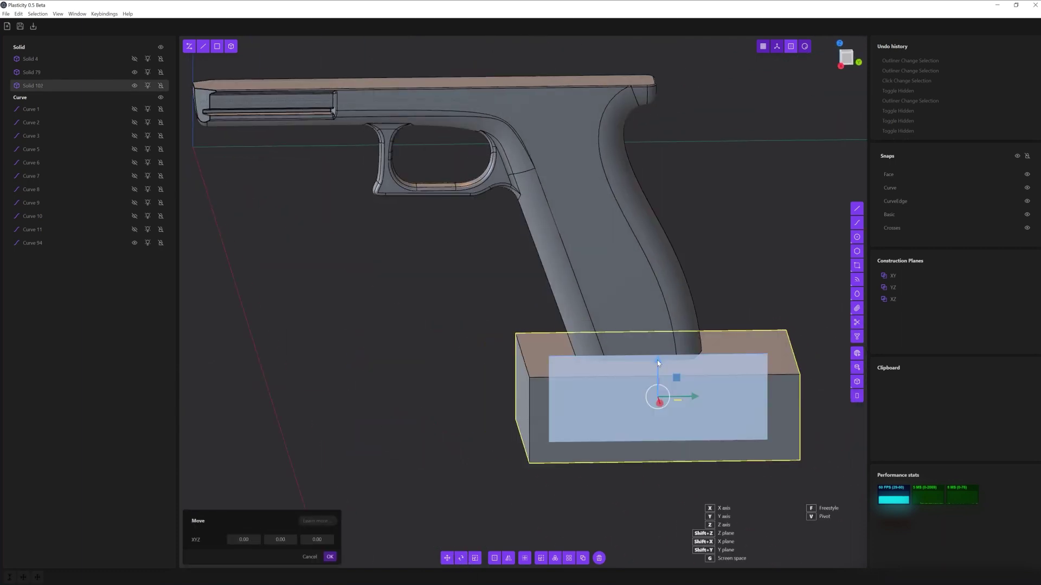
{"action": "key", "text": "Return"}
{"action": "middle_click_drag", "start_coordinate": [657, 360], "coordinate": [140, 145]}
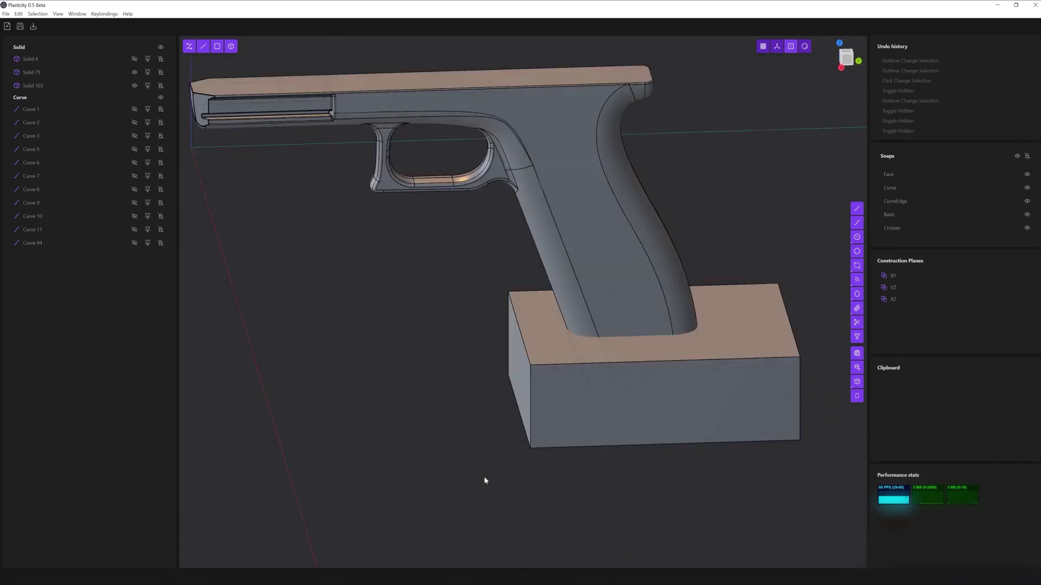
Union the base block with the frame
{"action": "middle_click_drag", "start_coordinate": [486, 481], "coordinate": [671, 466]}
{"action": "key", "text": "shift+u"}
{"action": "key", "text": "Return"}
Fillet the edge where the grip meets the base block
{"action": "left_click", "coordinate": [601, 433]}
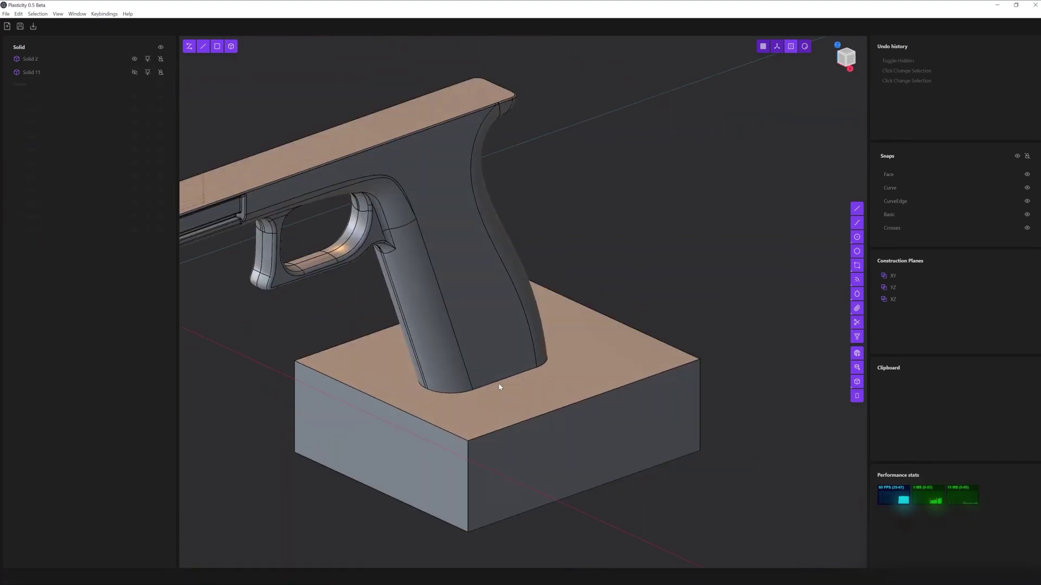
{"action": "left_click", "coordinate": [502, 380]}
{"action": "key", "text": "f"}
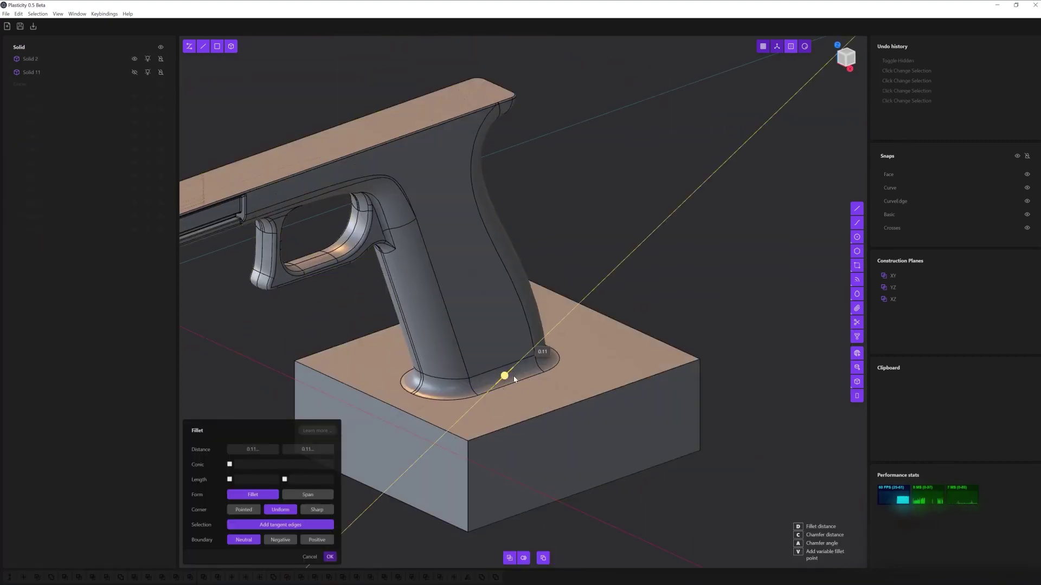
{"action": "key", "text": "KP_1"}
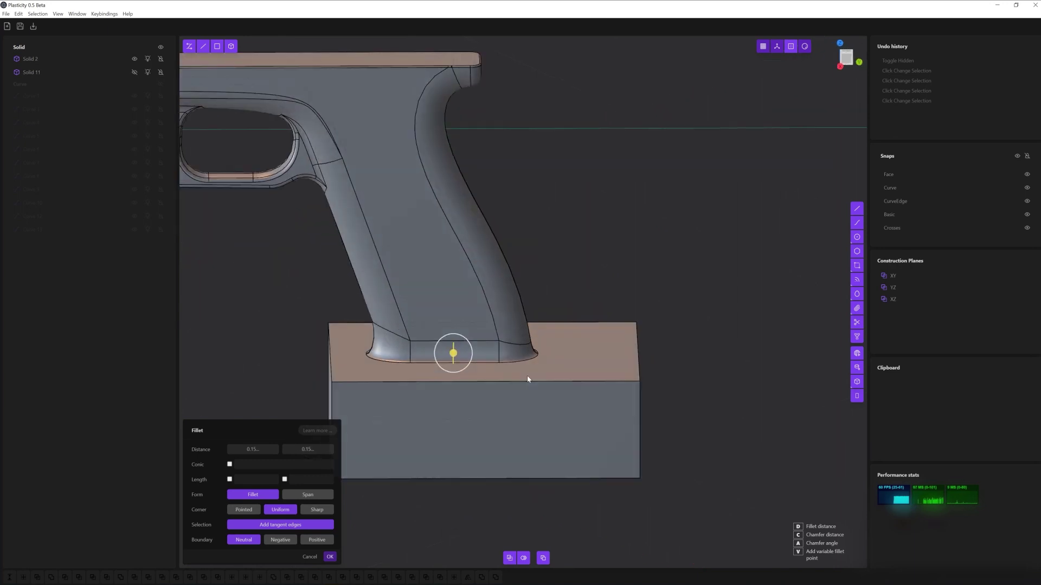
{"action": "mouse_move", "coordinate": [468, 344]}
{"action": "middle_mouse_down"}
{"action": "mouse_move", "coordinate": [516, 365]}
{"action": "mouse_move", "coordinate": [521, 352]}
{"action": "mouse_move", "coordinate": [495, 383]}
{"action": "mouse_move", "coordinate": [515, 365]}
{"action": "middle_mouse_up"}
{"action": "middle_click_drag", "start_coordinate": [617, 421], "coordinate": [504, 432]}
{"action": "key", "text": "Return"}
{"action": "left_click", "coordinate": [511, 511]}
{"action": "middle_click_drag", "start_coordinate": [375, 488], "coordinate": [610, 325]}
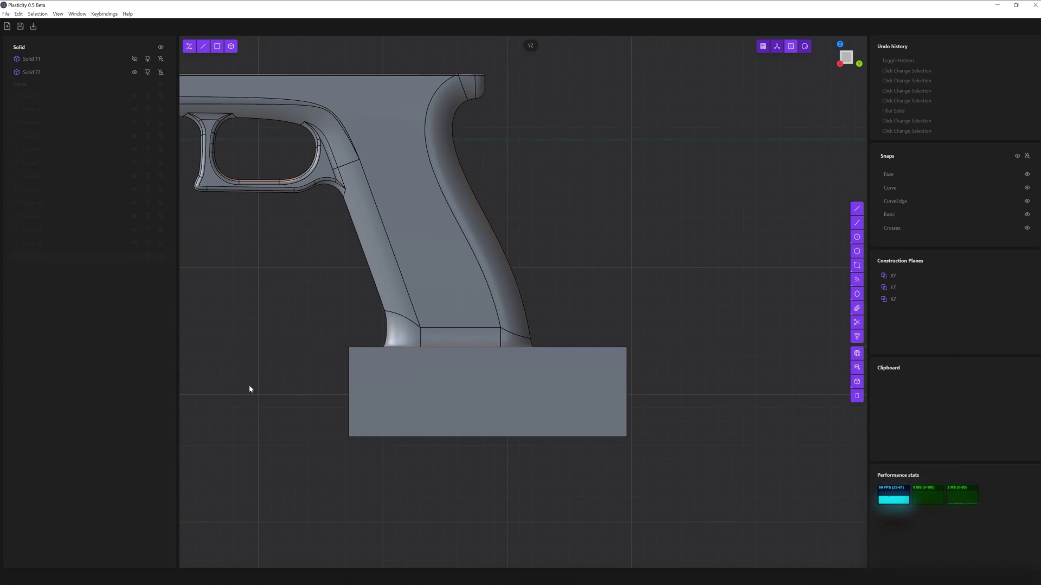
Cut the grip with the horizontal base line and offset its bottom face into a lip
{"action": "left_click", "coordinate": [135, 95]}
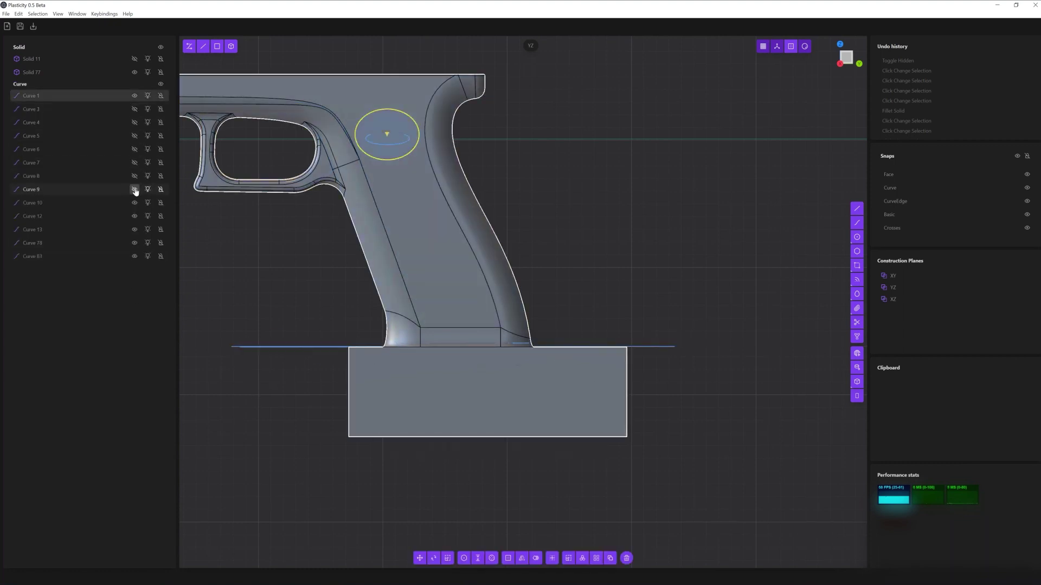
{"action": "left_click", "coordinate": [643, 347]}
{"action": "scroll", "coordinate": [642, 347], "scroll_direction": "up", "scroll_amount": 2}
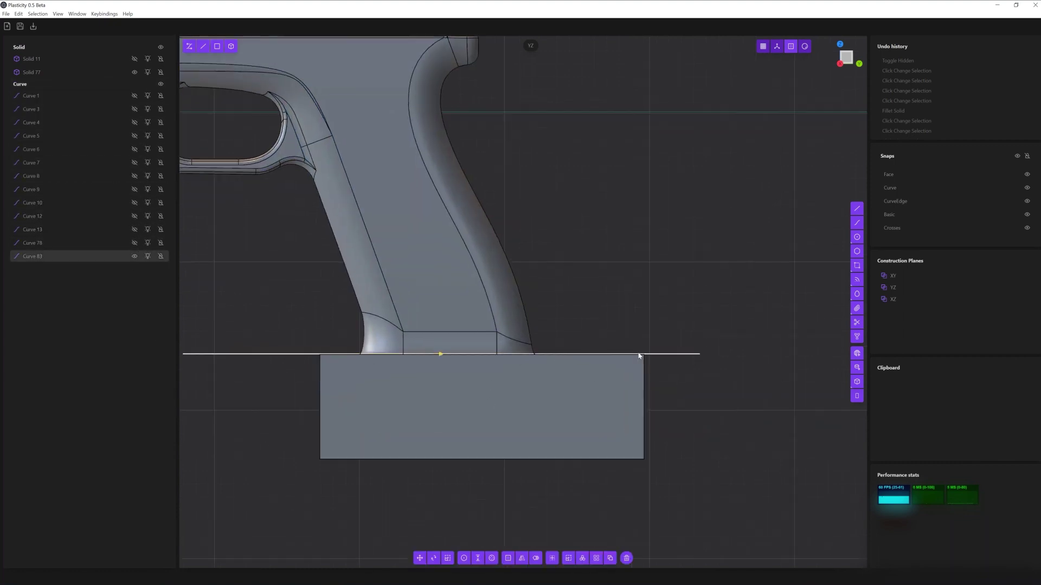
{"action": "key", "text": "g"}
{"action": "left_click", "coordinate": [451, 362]}
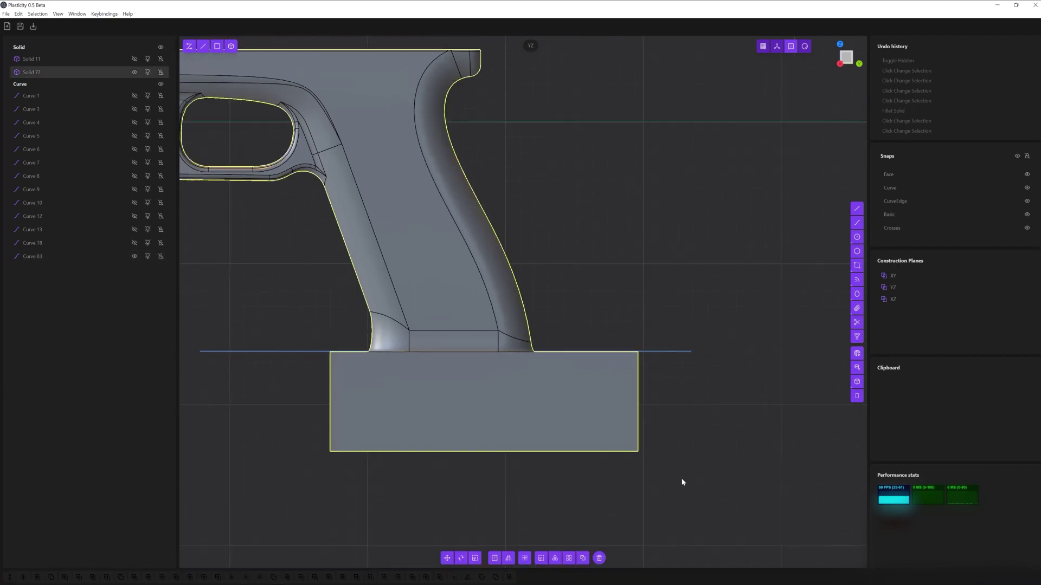
{"action": "key", "text": "Return"}
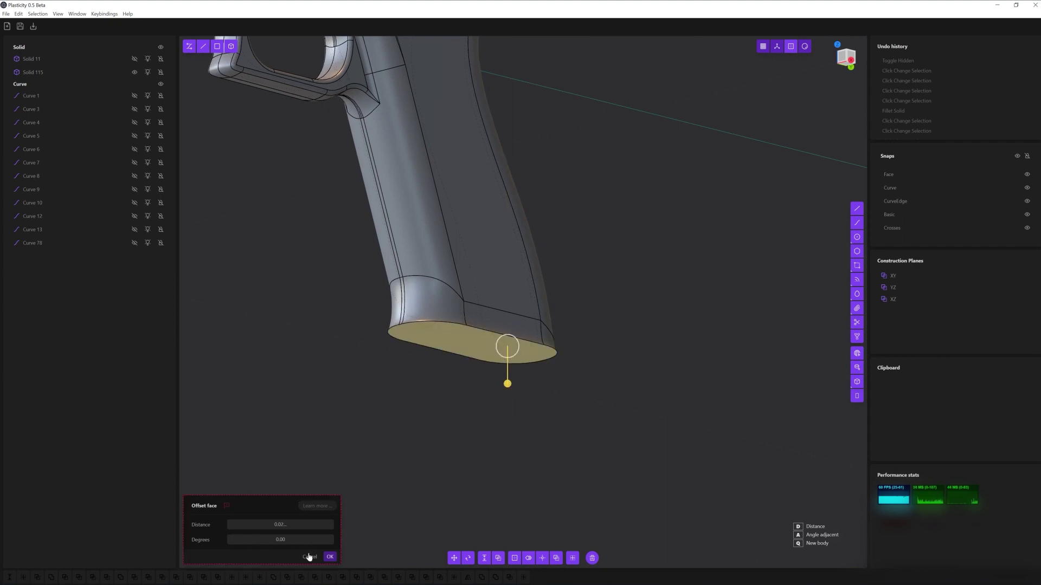
{"action": "middle_click_drag", "start_coordinate": [504, 401], "coordinate": [587, 445]}
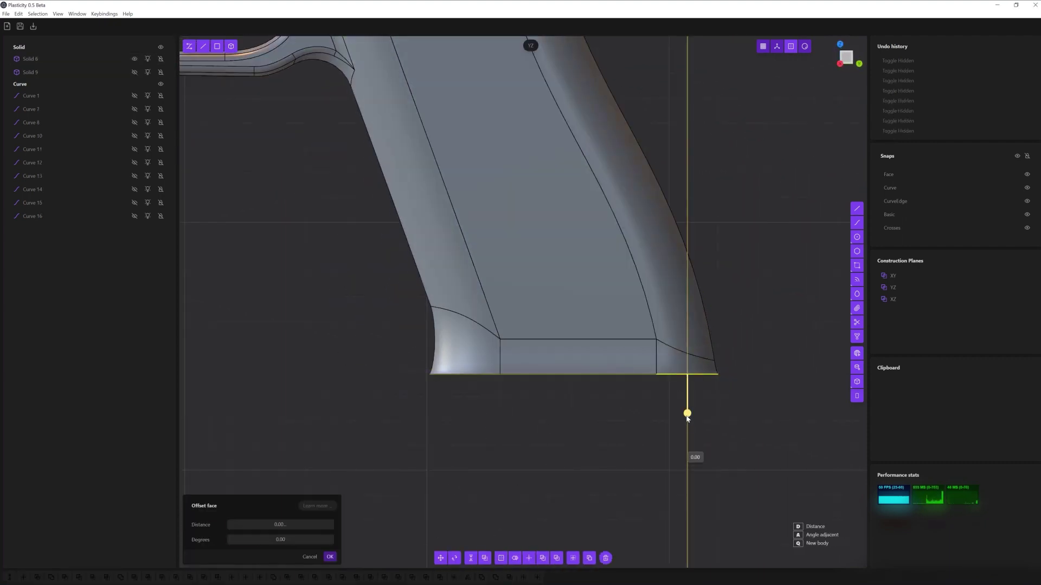
{"action": "left_click", "coordinate": [470, 558]}
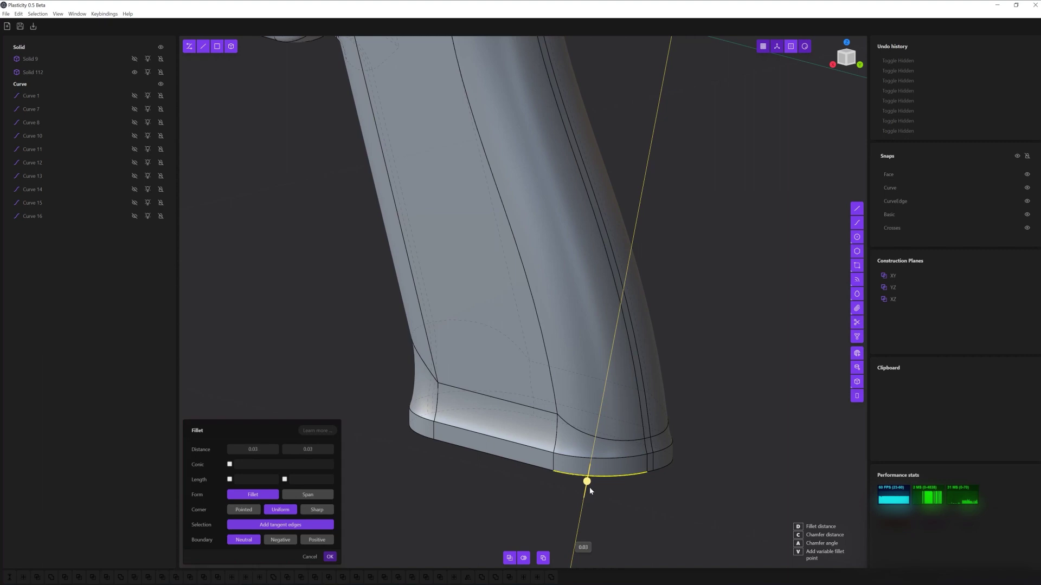
Commit both fillets on the grip base-plate lip's bottom edges
{"action": "middle_click_drag", "start_coordinate": [590, 482], "coordinate": [580, 426]}
{"action": "key", "text": "Return"}
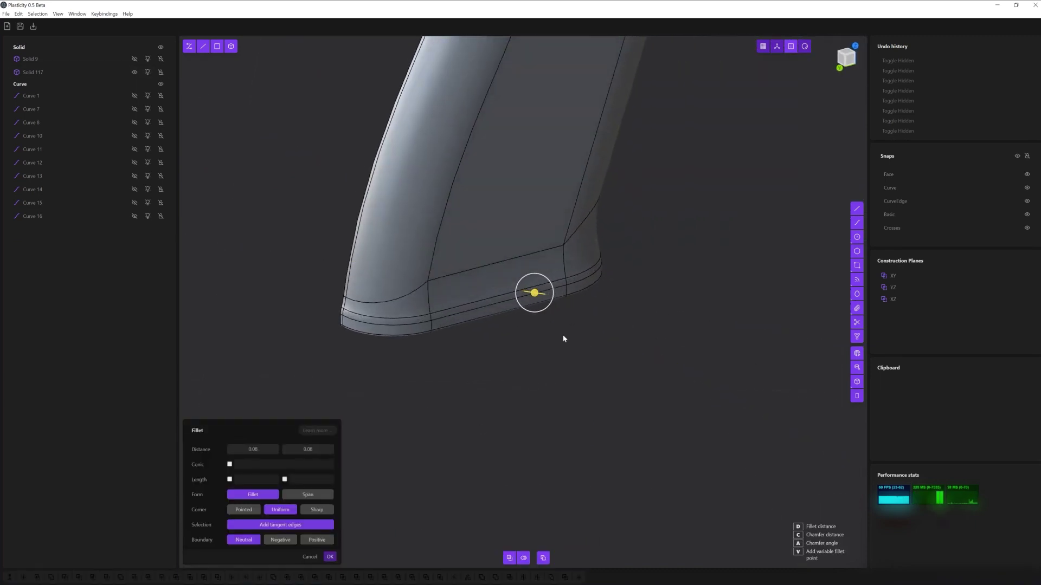
{"action": "key", "text": "Return"}
{"action": "middle_click_drag", "start_coordinate": [466, 410], "coordinate": [556, 411]}
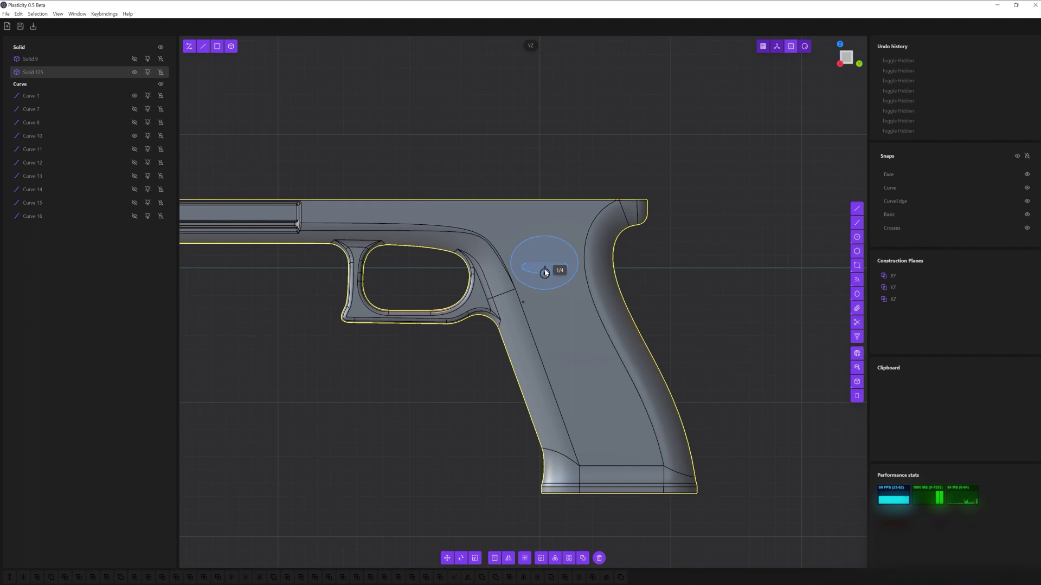
Finish the circle on the frame side and hide the gun body to isolate the disc
{"action": "left_click", "coordinate": [545, 272]}
{"action": "middle_click_drag", "start_coordinate": [716, 309], "coordinate": [718, 307]}
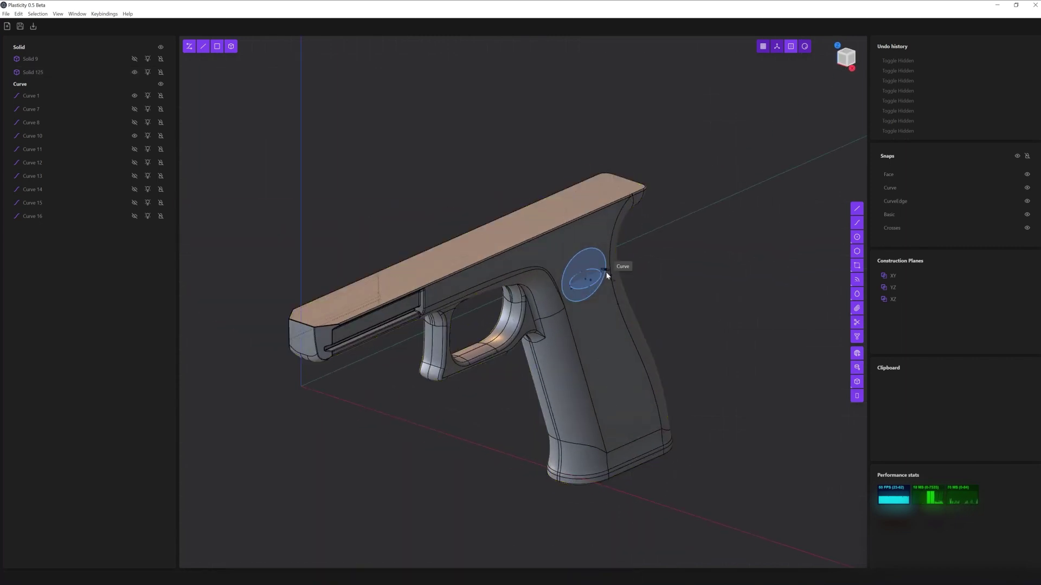
{"action": "scroll", "coordinate": [657, 284], "scroll_direction": "up", "scroll_amount": 3}
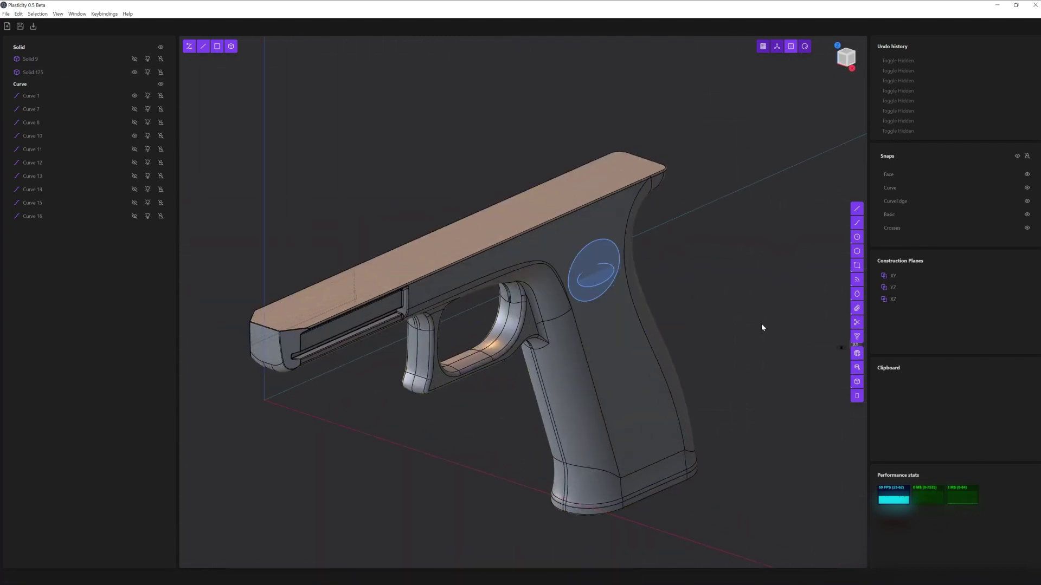
{"action": "scroll", "coordinate": [704, 303], "scroll_direction": "up", "scroll_amount": 2}
{"action": "middle_click_drag", "start_coordinate": [772, 328], "coordinate": [622, 296]}
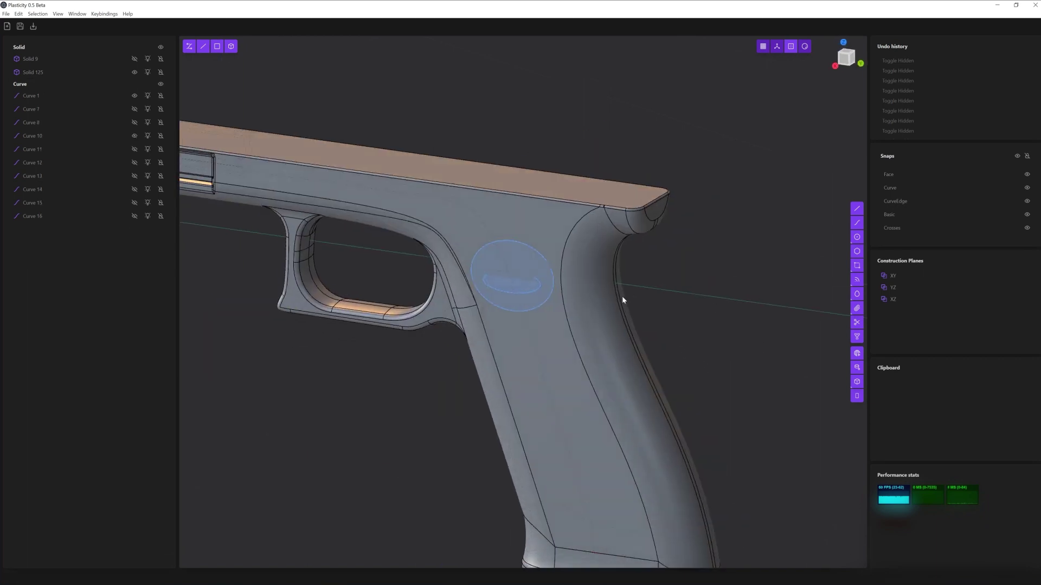
{"action": "scroll", "coordinate": [622, 296], "scroll_direction": "up", "scroll_amount": 3}
{"action": "left_click", "coordinate": [137, 71]}
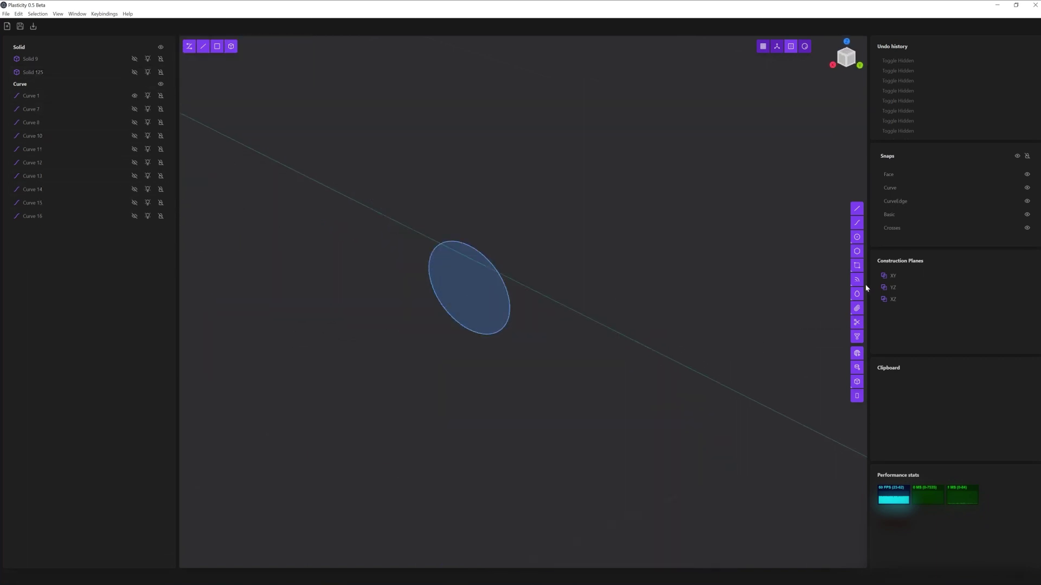
Create a sphere at the disc centre and place it
{"action": "left_click", "coordinate": [471, 290]}
{"action": "left_click", "coordinate": [504, 309]}
{"action": "mouse_move", "coordinate": [504, 309]}
{"action": "middle_mouse_down"}
{"action": "mouse_move", "coordinate": [683, 383]}
{"action": "mouse_move", "coordinate": [597, 291]}
{"action": "middle_mouse_up"}
{"action": "key", "text": "g"}
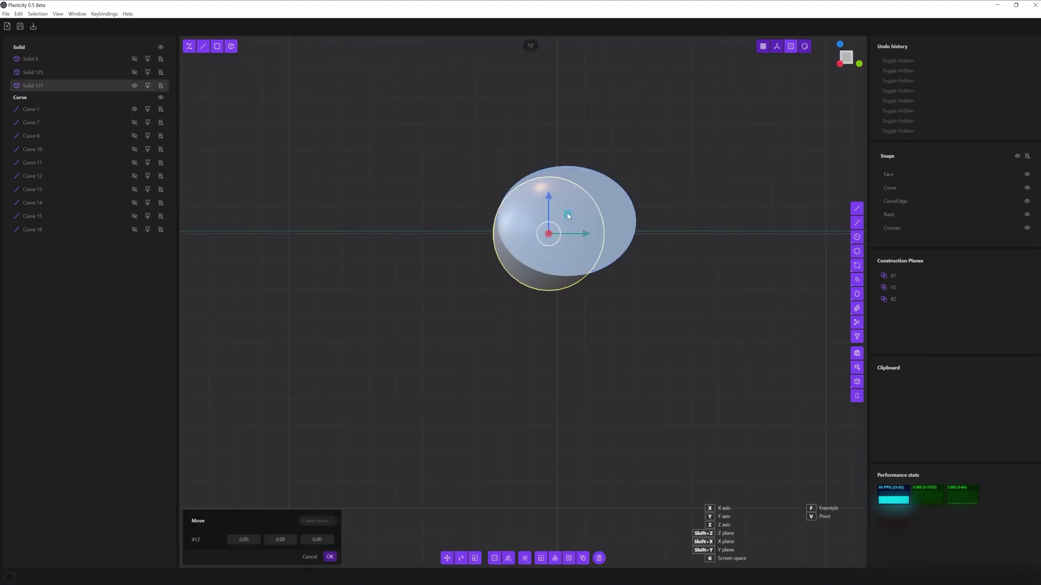
{"action": "left_click", "coordinate": [577, 423]}
Squash the sphere vertically to 0.90, flatten it along X to 0.36, and shift it slightly along X
{"action": "key", "text": "s"}
{"action": "left_click_drag", "start_coordinate": [570, 186], "coordinate": [571, 192]}
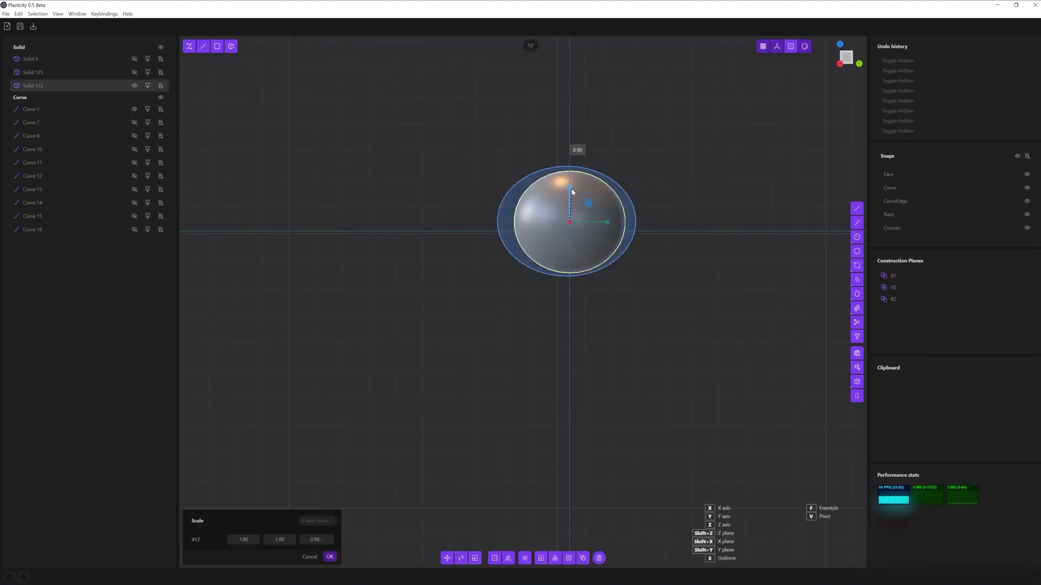
{"action": "left_click", "coordinate": [570, 187]}
{"action": "key", "text": "s"}
{"action": "middle_click_drag", "start_coordinate": [548, 395], "coordinate": [429, 315]}
{"action": "key", "text": "x"}
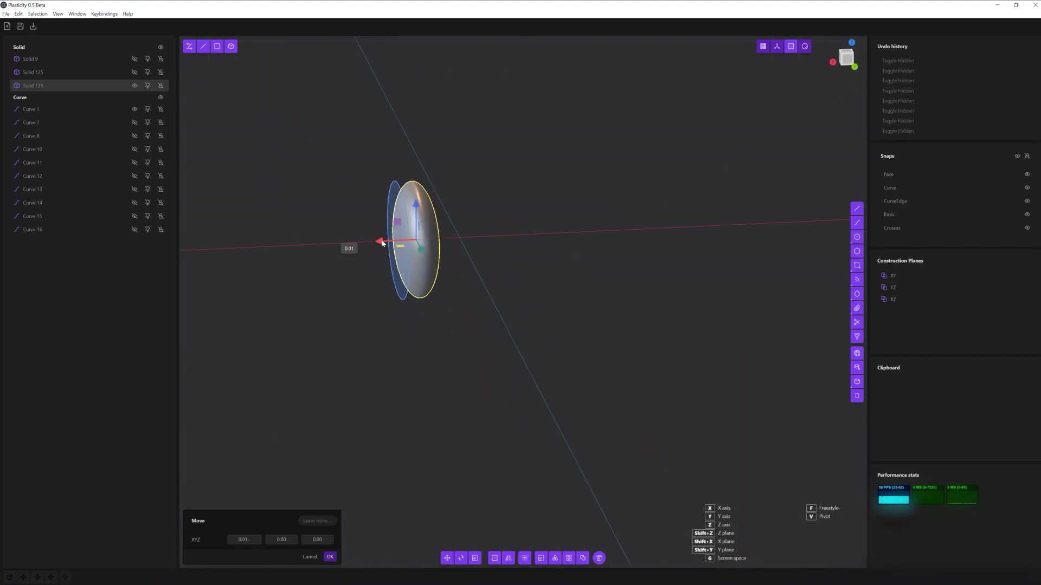
{"action": "middle_click_drag", "start_coordinate": [382, 243], "coordinate": [412, 255]}
{"action": "key", "text": "Return"}
Show the gun body, try a rotation and a face offset, then hide the body again
{"action": "key", "text": "alt+h"}
{"action": "middle_click_drag", "start_coordinate": [749, 249], "coordinate": [603, 265]}
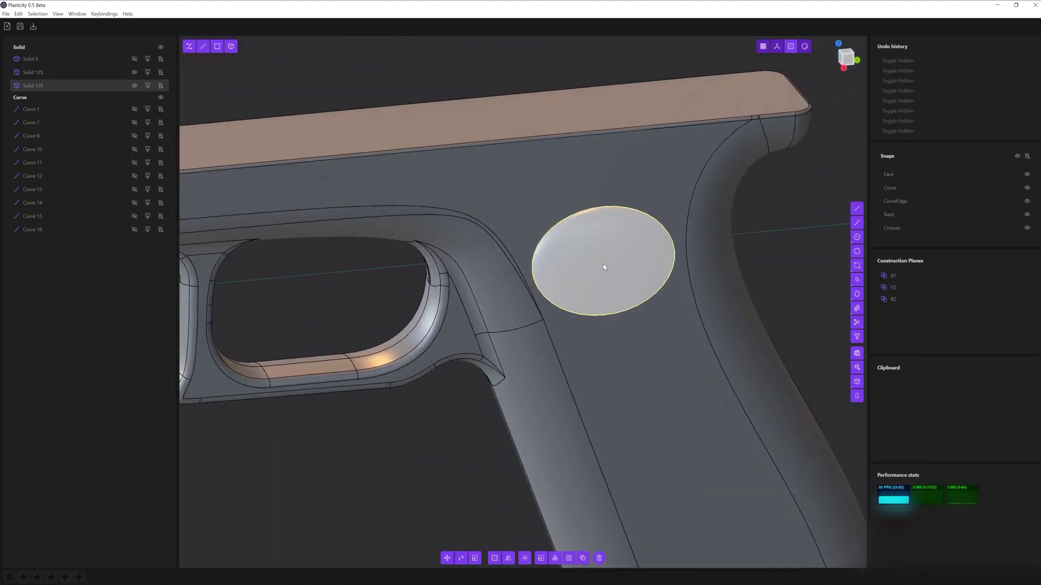
{"action": "key", "text": "r"}
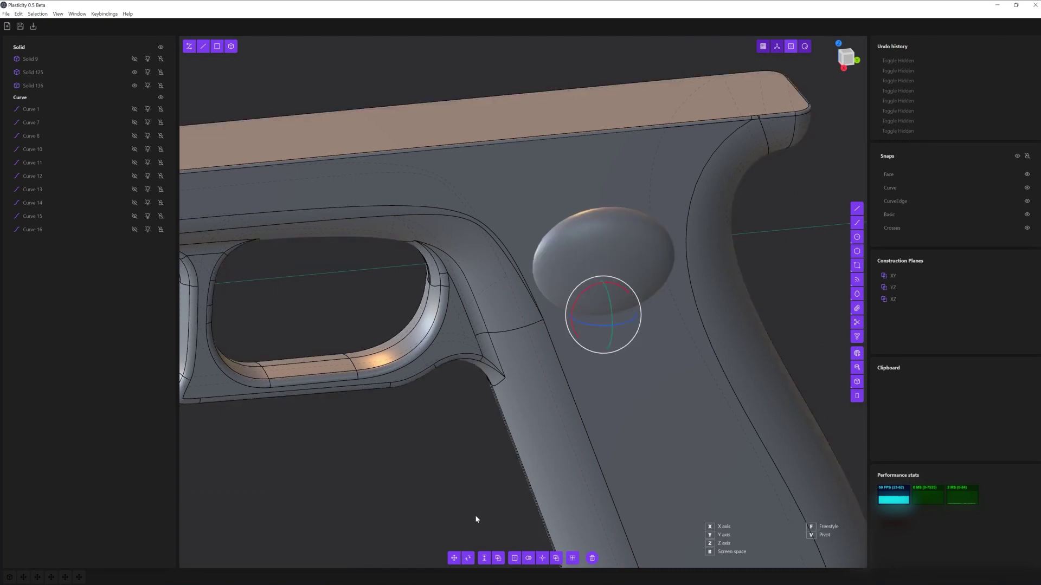
{"action": "key", "text": "Escape"}
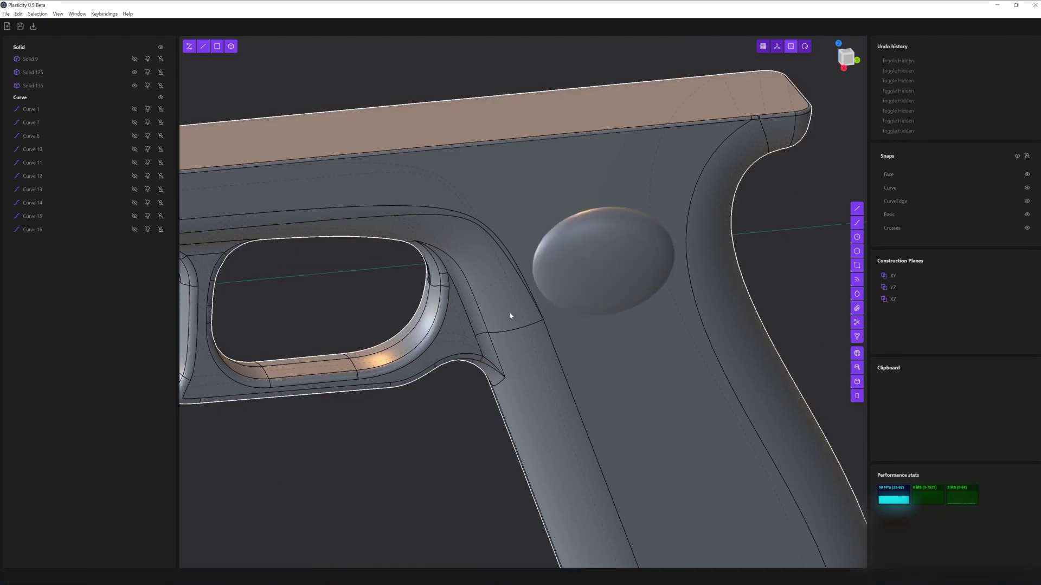
{"action": "middle_click_drag", "start_coordinate": [734, 325], "coordinate": [651, 352]}
{"action": "key", "text": "shift+h"}
{"action": "key", "text": "o"}
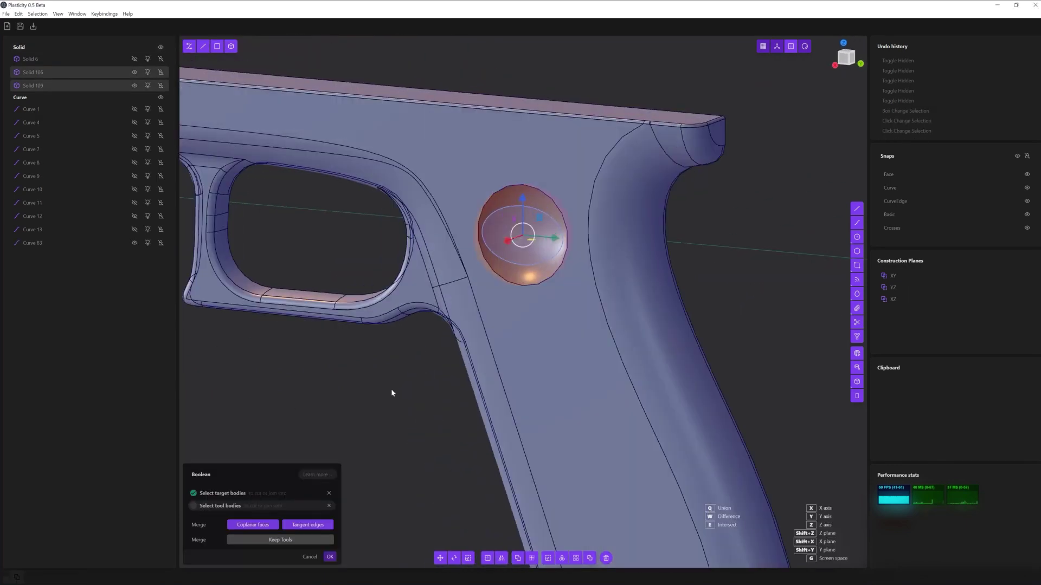
{"action": "middle_click_drag", "start_coordinate": [392, 389], "coordinate": [381, 464]}
Subtract the sphere from the body, then undo the boolean cut
{"action": "left_click", "coordinate": [628, 211]}
{"action": "key", "text": "Return"}
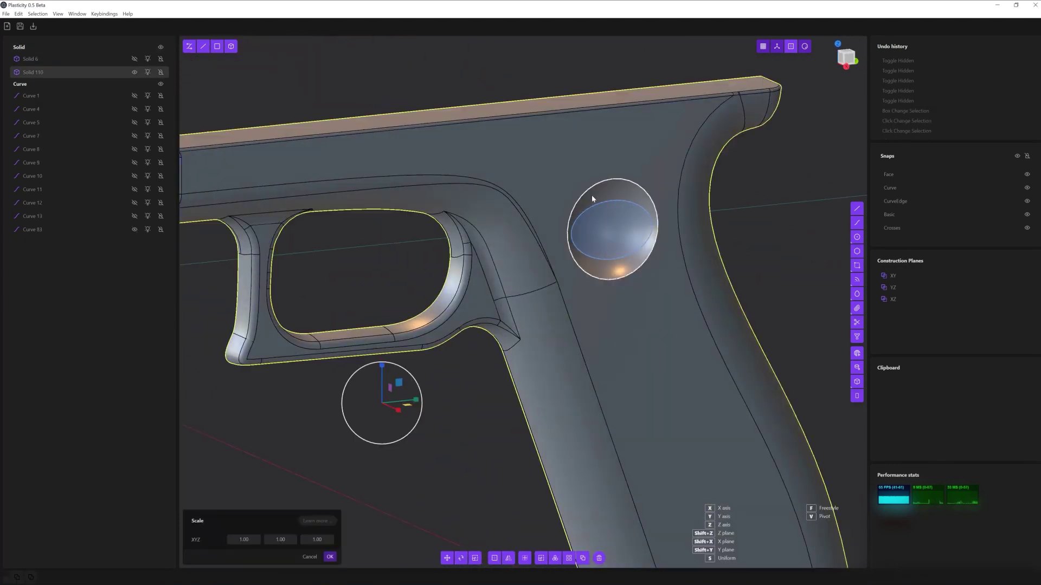
{"action": "key", "text": "o"}
{"action": "key", "text": "Escape"}
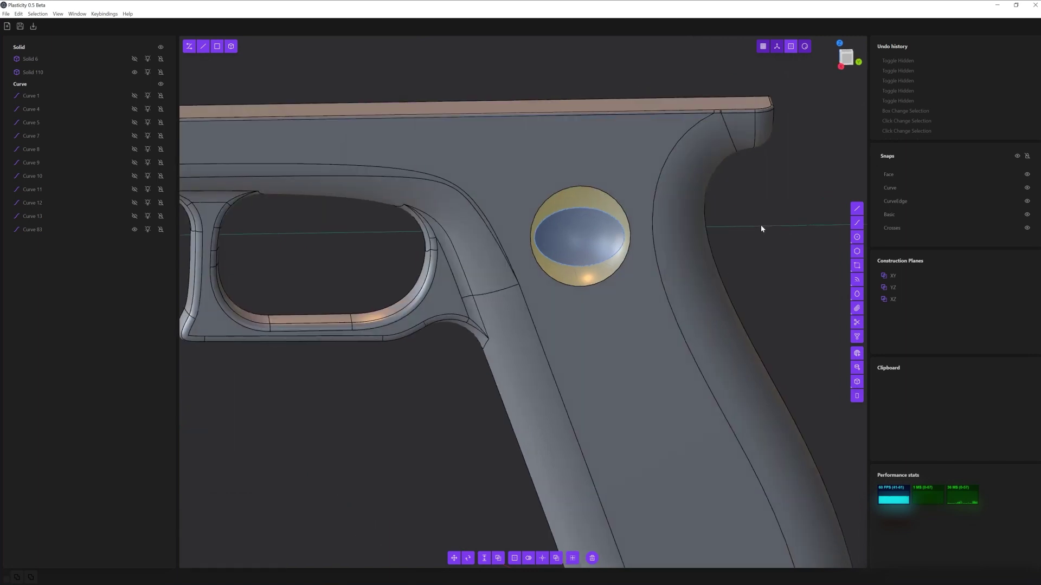
{"action": "key", "text": "ctrl+z"}
Flatten the sphere along Z to 0.77, then 0.64, and push it 0.05 along X
{"action": "left_click", "coordinate": [582, 228]}
{"action": "left_click", "coordinate": [475, 558]}
{"action": "left_click_drag", "start_coordinate": [583, 192], "coordinate": [585, 205]}
{"action": "middle_click_drag", "start_coordinate": [584, 205], "coordinate": [656, 261]}
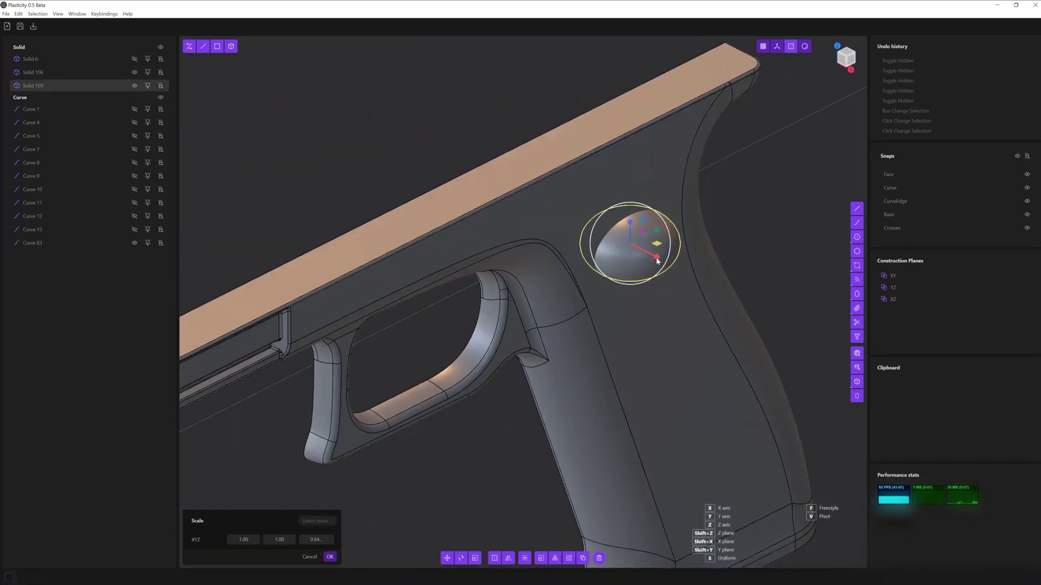
{"action": "left_click", "coordinate": [446, 559]}
{"action": "left_click_drag", "start_coordinate": [662, 259], "coordinate": [665, 265]}
{"action": "key", "text": "Return"}
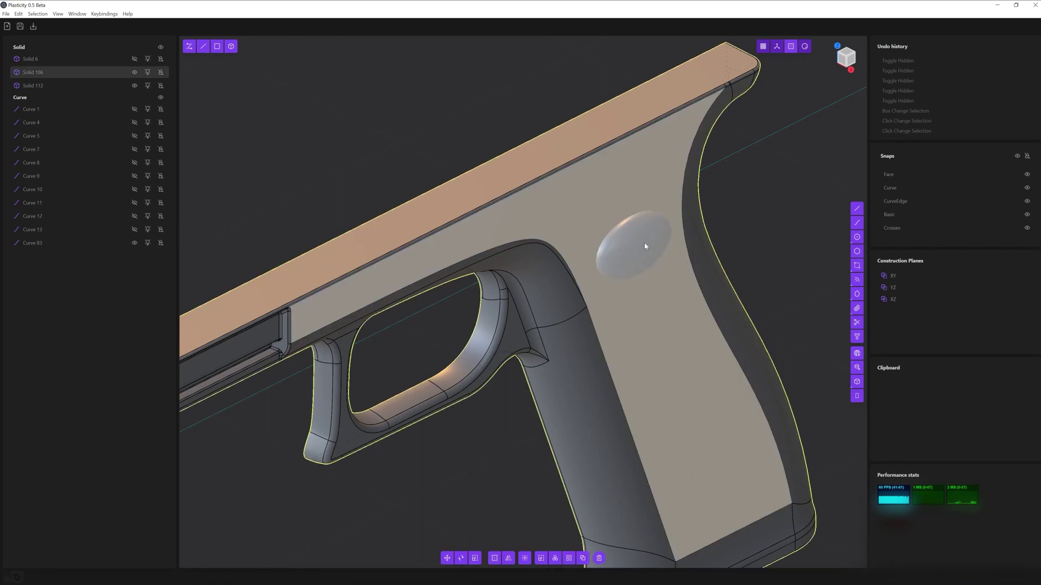
Subtract the reshaped sphere from the gun body and fillet the dimple's rim edge
{"action": "left_click", "coordinate": [739, 302]}
{"action": "scroll", "coordinate": [662, 263], "scroll_direction": "up", "scroll_amount": 3}
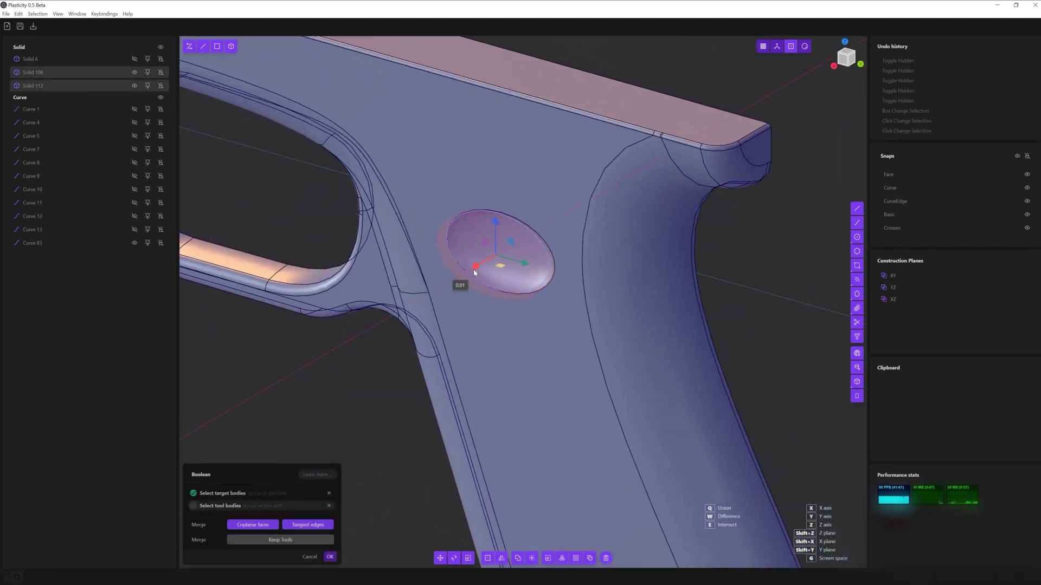
{"action": "key", "text": "Return"}
{"action": "middle_click_drag", "start_coordinate": [422, 462], "coordinate": [639, 251]}
{"action": "left_click", "coordinate": [677, 259]}
{"action": "key", "text": "f"}
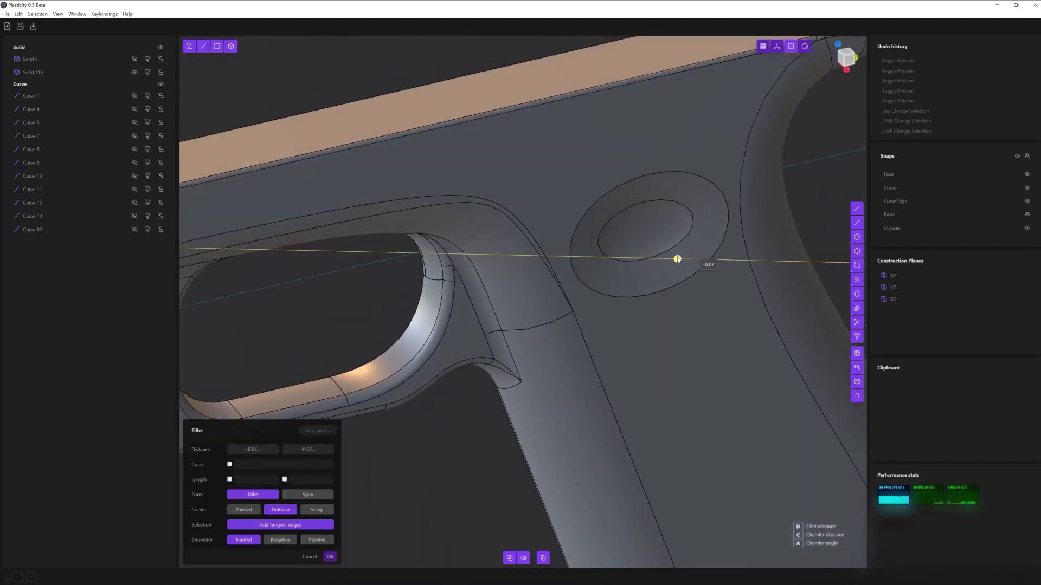
{"action": "mouse_move", "coordinate": [704, 248]}
{"action": "middle_mouse_down"}
{"action": "mouse_move", "coordinate": [750, 191]}
{"action": "mouse_move", "coordinate": [674, 244]}
{"action": "middle_mouse_up"}
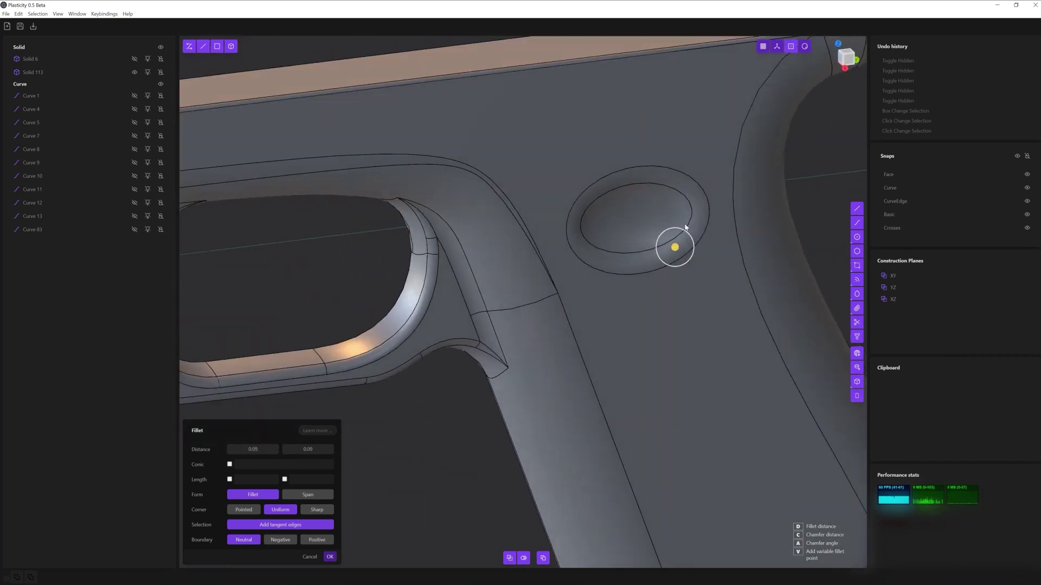
{"action": "key", "text": "Return"}
Show the hidden circle curve and extrude it into a disc
{"action": "middle_click_drag", "start_coordinate": [786, 230], "coordinate": [206, 68]}
{"action": "left_click", "coordinate": [135, 135]}
{"action": "mouse_move", "coordinate": [488, 271]}
{"action": "middle_mouse_down"}
{"action": "mouse_move", "coordinate": [788, 215]}
{"action": "mouse_move", "coordinate": [758, 219]}
{"action": "middle_mouse_up"}
{"action": "left_click", "coordinate": [677, 193]}
{"action": "key", "text": "e"}
{"action": "left_click", "coordinate": [329, 558]}
{"action": "mouse_move", "coordinate": [379, 379]}
{"action": "middle_mouse_down"}
{"action": "mouse_move", "coordinate": [236, 180]}
{"action": "mouse_move", "coordinate": [646, 196]}
{"action": "middle_mouse_up"}
Offset the extruded disc's circular face
{"action": "left_click", "coordinate": [646, 196]}
{"action": "left_click", "coordinate": [475, 558]}
{"action": "mouse_move", "coordinate": [684, 262]}
{"action": "middle_mouse_down"}
{"action": "mouse_move", "coordinate": [760, 204]}
{"action": "mouse_move", "coordinate": [522, 209]}
{"action": "mouse_move", "coordinate": [478, 546]}
{"action": "middle_mouse_up"}
{"action": "left_click", "coordinate": [668, 196]}
{"action": "mouse_move", "coordinate": [623, 279]}
{"action": "middle_mouse_down"}
{"action": "mouse_move", "coordinate": [743, 226]}
{"action": "mouse_move", "coordinate": [603, 272]}
{"action": "mouse_move", "coordinate": [786, 273]}
{"action": "mouse_move", "coordinate": [862, 343]}
{"action": "middle_mouse_up"}
{"action": "scroll", "coordinate": [618, 288], "scroll_direction": "up", "scroll_amount": 3}
{"action": "left_click", "coordinate": [712, 267]}
{"action": "key", "text": "Escape"}
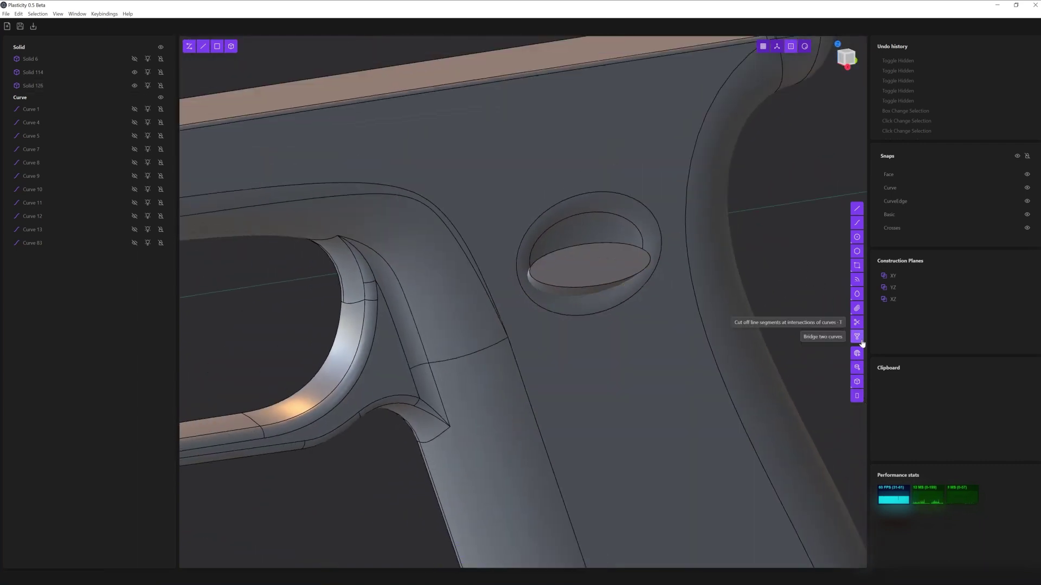
Create a sphere inside the hole, squash it flat, tilt it and reposition it
{"action": "left_click", "coordinate": [596, 264]}
{"action": "left_click", "coordinate": [670, 269]}
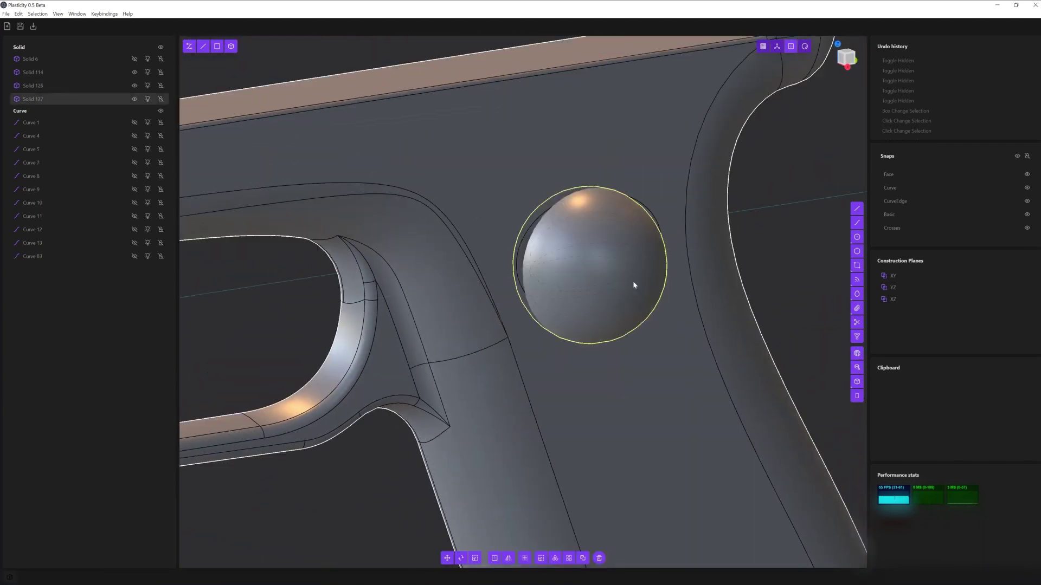
{"action": "key", "text": "s"}
{"action": "mouse_move", "coordinate": [639, 299]}
{"action": "middle_mouse_down"}
{"action": "mouse_move", "coordinate": [626, 252]}
{"action": "mouse_move", "coordinate": [653, 263]}
{"action": "mouse_move", "coordinate": [724, 252]}
{"action": "mouse_move", "coordinate": [651, 260]}
{"action": "middle_mouse_up"}
{"action": "key", "text": "r"}
{"action": "mouse_move", "coordinate": [627, 178]}
{"action": "middle_mouse_down"}
{"action": "mouse_move", "coordinate": [649, 266]}
{"action": "mouse_move", "coordinate": [661, 249]}
{"action": "mouse_move", "coordinate": [672, 196]}
{"action": "mouse_move", "coordinate": [523, 465]}
{"action": "mouse_move", "coordinate": [735, 256]}
{"action": "mouse_move", "coordinate": [281, 539]}
{"action": "mouse_move", "coordinate": [336, 542]}
{"action": "middle_mouse_up"}
{"action": "key", "text": "g"}
{"action": "key", "text": "r"}
{"action": "key", "text": "g"}
{"action": "key", "text": "Return"}
Boolean the flattened sphere with the disc to form the ledge
{"action": "left_click", "coordinate": [595, 239], "text": "shift"}
{"action": "key", "text": "shift+Return"}
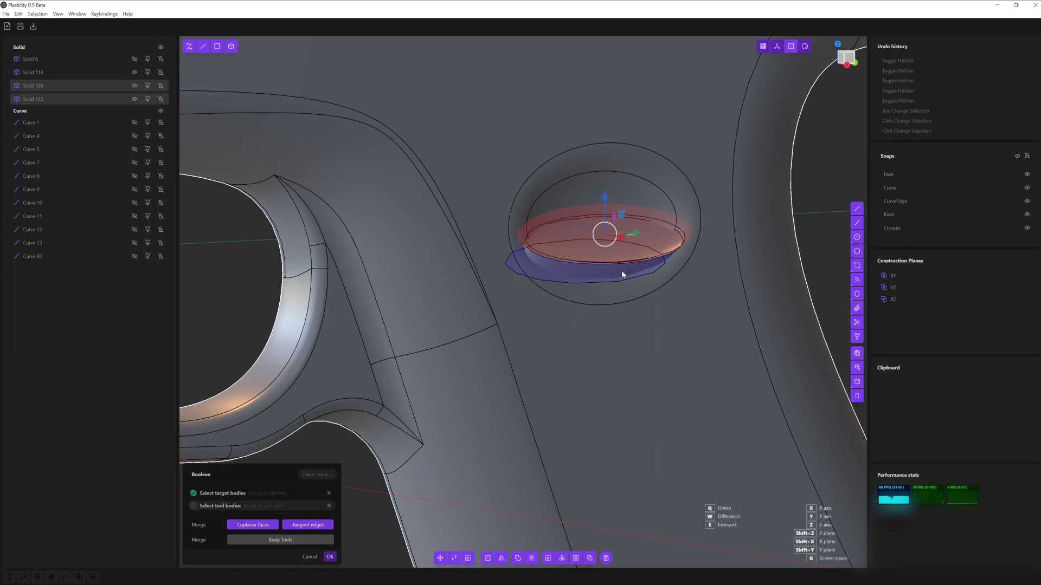
{"action": "mouse_move", "coordinate": [595, 239]}
{"action": "middle_mouse_down"}
{"action": "mouse_move", "coordinate": [409, 174]}
{"action": "mouse_move", "coordinate": [651, 313]}
{"action": "middle_mouse_up"}
{"action": "key", "text": "Return"}
Fillet the lower edge of the hole
{"action": "left_click", "coordinate": [536, 297]}
{"action": "middle_click_drag", "start_coordinate": [536, 298], "coordinate": [685, 297]}
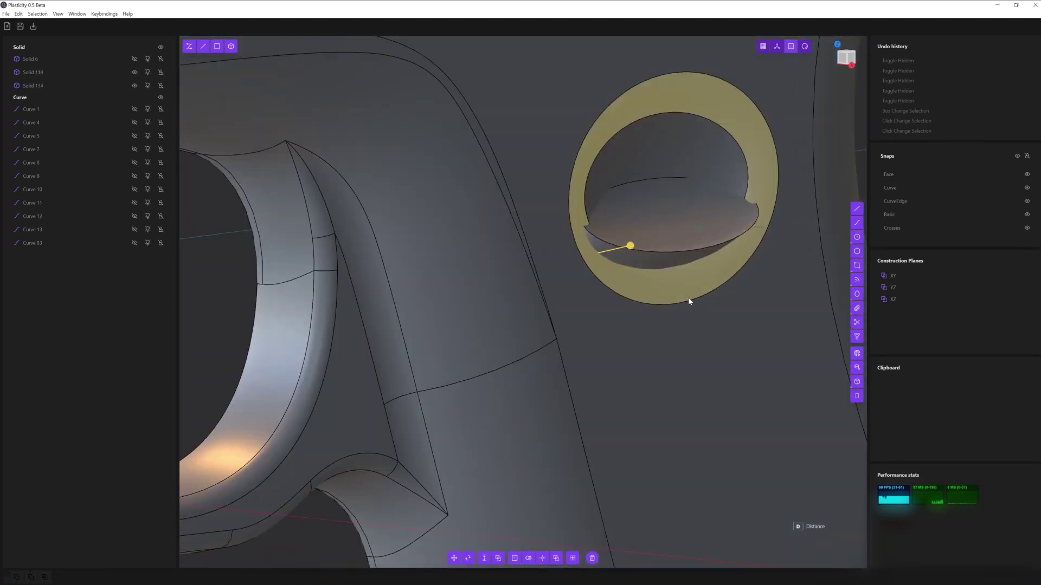
{"action": "left_click", "coordinate": [711, 246]}
{"action": "key", "text": "f"}
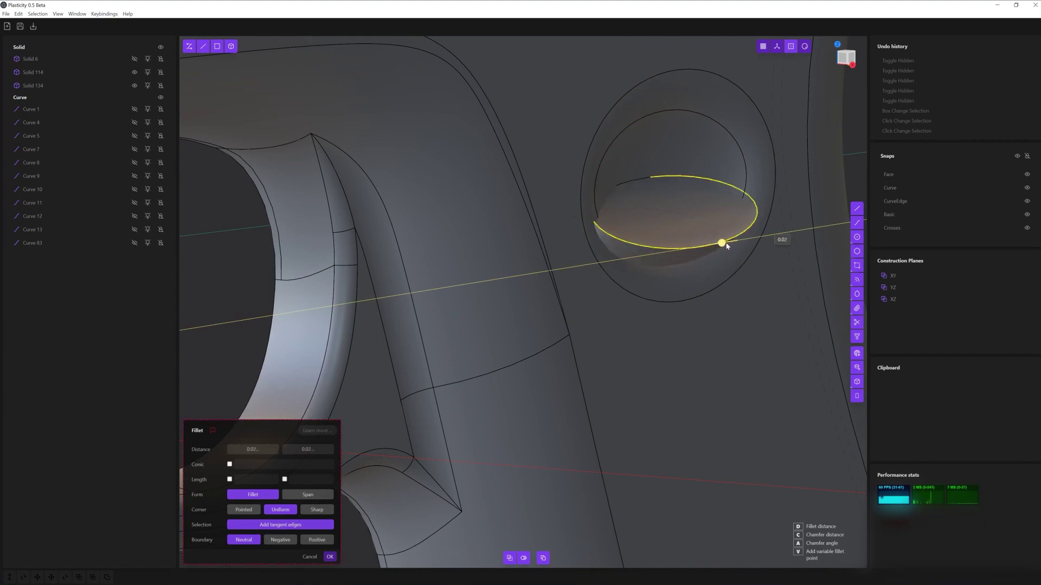
{"action": "mouse_move", "coordinate": [722, 245]}
{"action": "middle_mouse_down"}
{"action": "mouse_move", "coordinate": [733, 243]}
{"action": "mouse_move", "coordinate": [785, 308]}
{"action": "middle_mouse_up"}
{"action": "key", "text": "Return"}
Union the ledge solid into the frame body
{"action": "left_click", "coordinate": [785, 308], "text": "shift"}
{"action": "key", "text": "shift+b"}
{"action": "scroll", "coordinate": [796, 317], "scroll_direction": "up", "scroll_amount": 5}
{"action": "key", "text": "Return"}
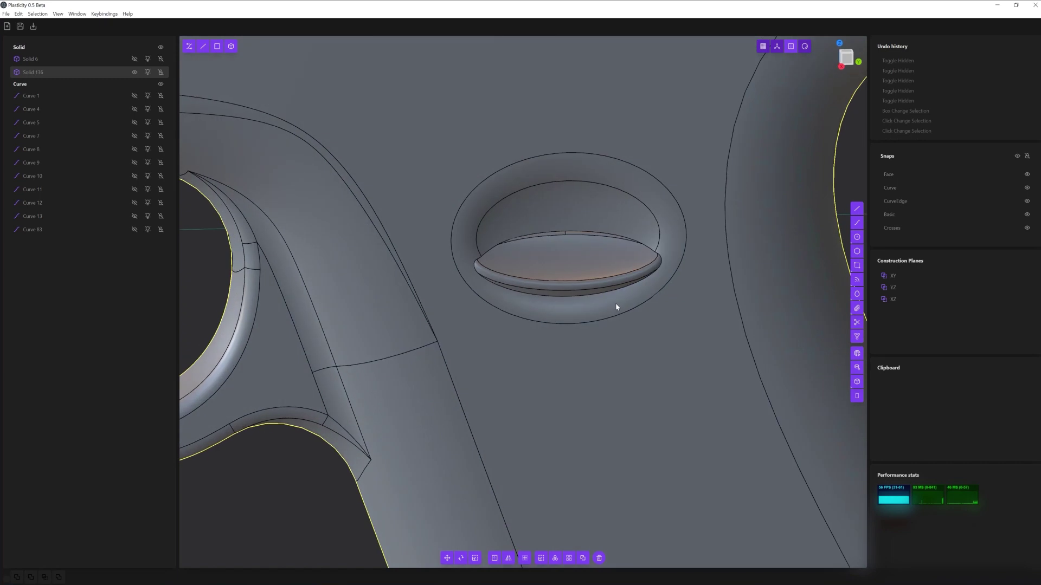
Fillet the hole's top edge and inspect the finished recess
{"action": "left_click", "coordinate": [605, 230]}
{"action": "key", "text": "f"}
{"action": "scroll", "coordinate": [605, 230], "scroll_direction": "down", "scroll_amount": 3}
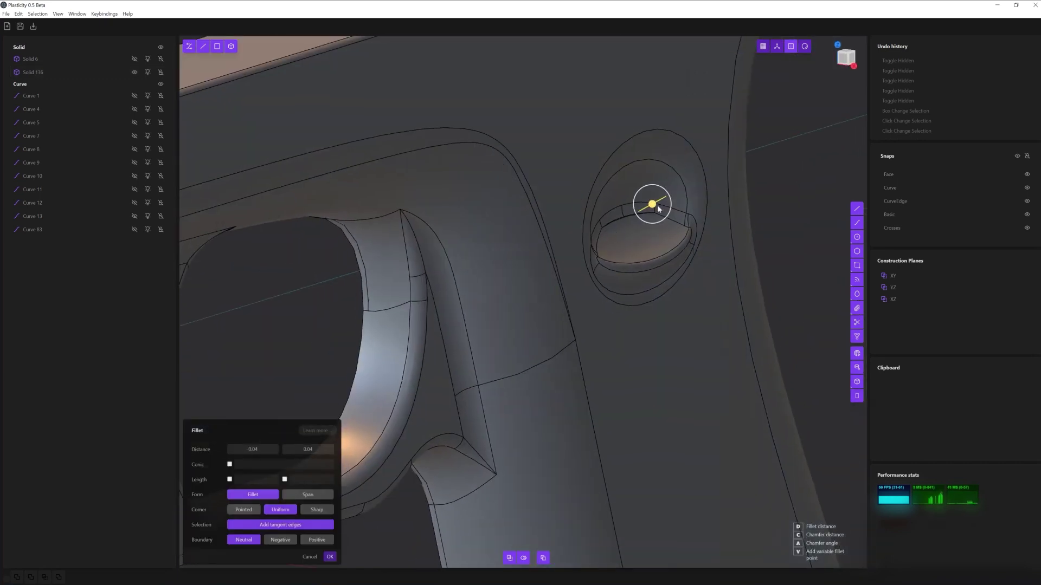
{"action": "key", "text": "Return"}
{"action": "middle_click_drag", "start_coordinate": [495, 293], "coordinate": [797, 56]}
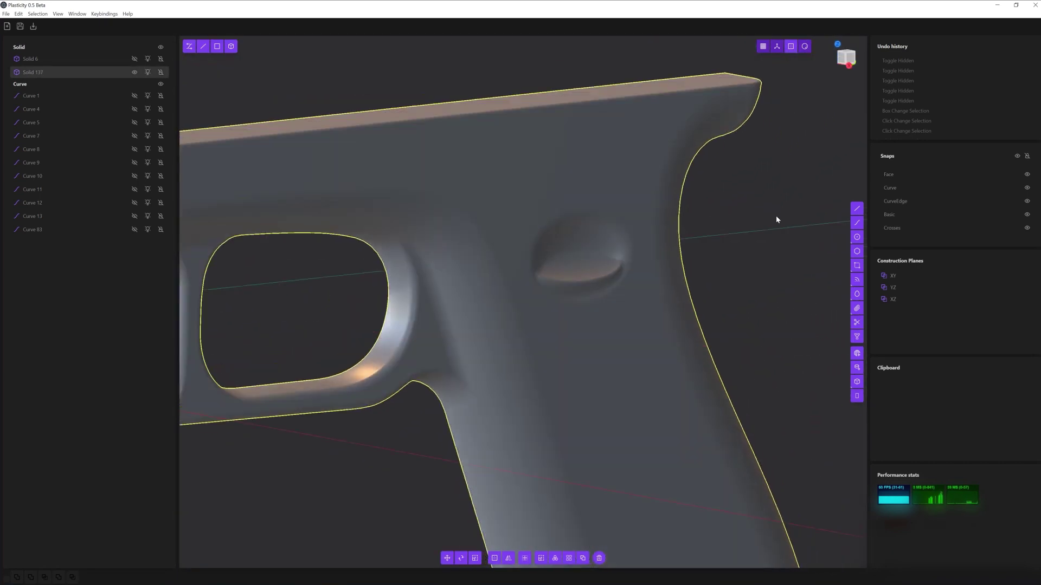
{"action": "middle_click_drag", "start_coordinate": [775, 215], "coordinate": [667, 228]}
Draw a cylinder along the gun in the side view and move it sideways into the frame
{"action": "scroll", "coordinate": [667, 228], "scroll_direction": "down", "scroll_amount": 3}
{"action": "left_click", "coordinate": [488, 370]}
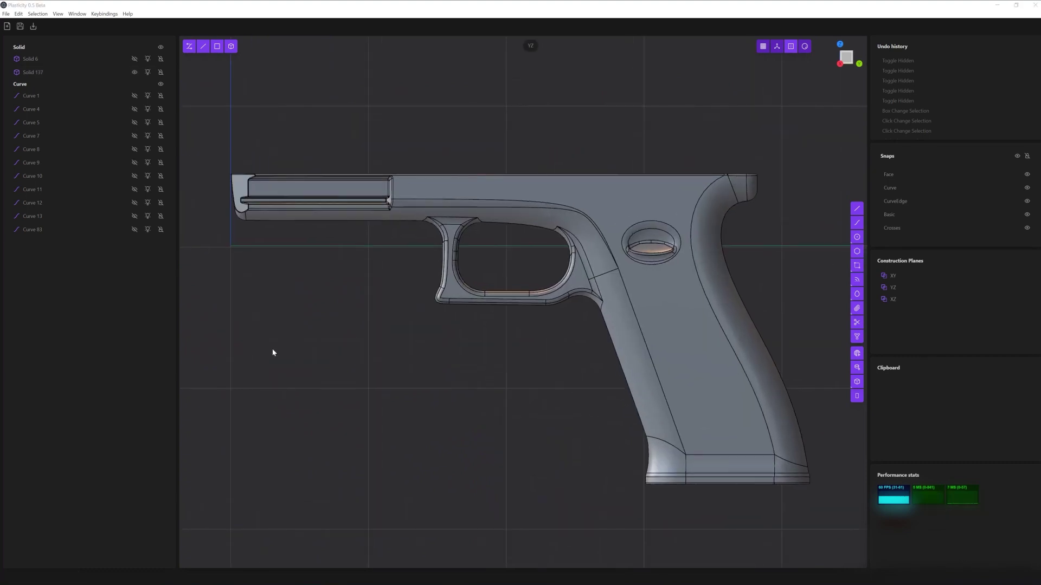
{"action": "scroll", "coordinate": [506, 358], "scroll_direction": "up", "scroll_amount": 1}
{"action": "left_click", "coordinate": [513, 202]}
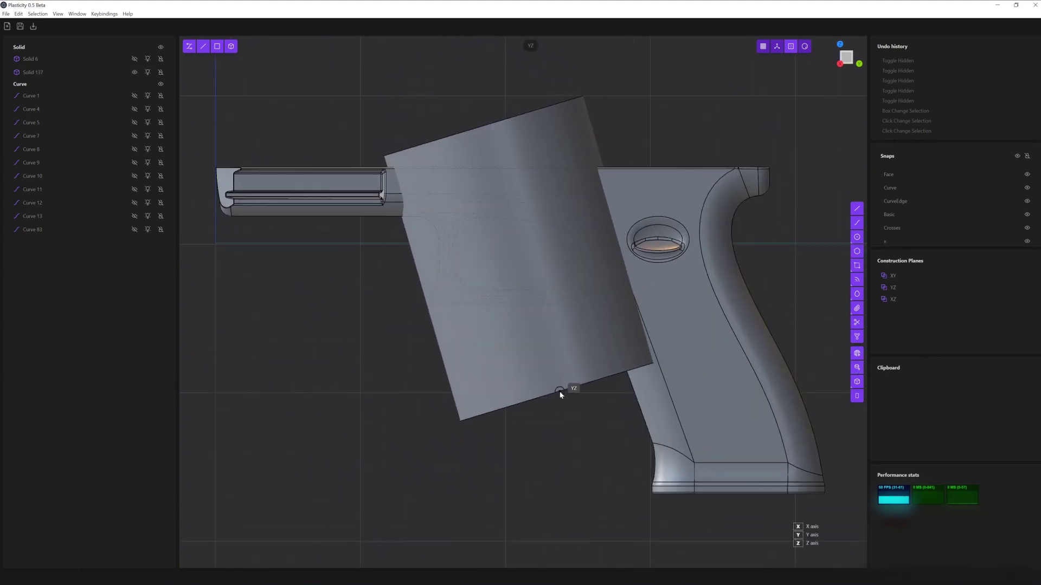
{"action": "left_click", "coordinate": [561, 396]}
{"action": "mouse_move", "coordinate": [411, 293]}
{"action": "middle_mouse_down"}
{"action": "mouse_move", "coordinate": [469, 315]}
{"action": "mouse_move", "coordinate": [423, 471]}
{"action": "middle_mouse_up"}
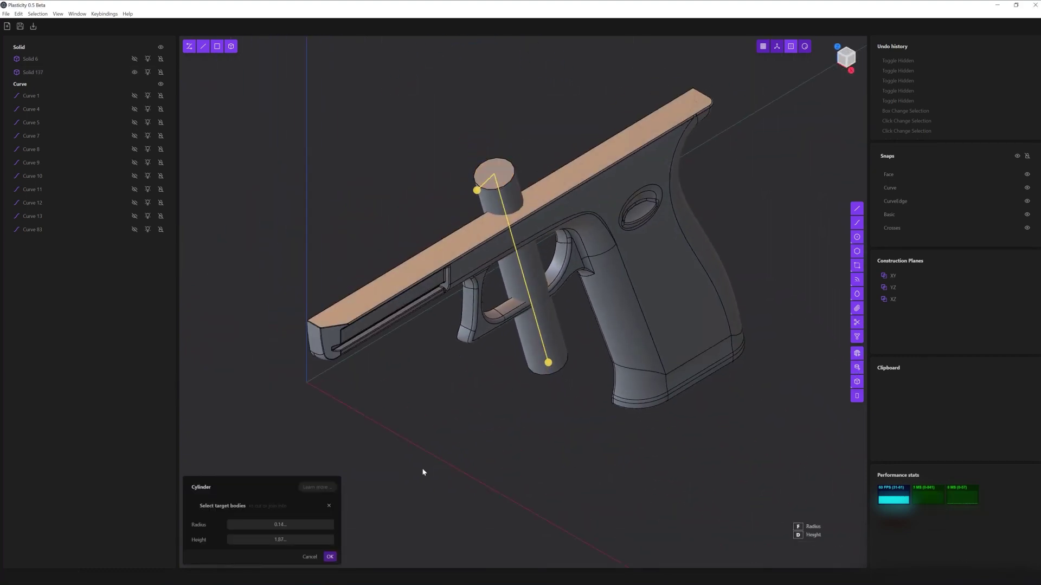
{"action": "key", "text": "Return"}
{"action": "left_click_drag", "start_coordinate": [549, 290], "coordinate": [578, 299]}
{"action": "mouse_move", "coordinate": [579, 298]}
{"action": "middle_mouse_down"}
{"action": "mouse_move", "coordinate": [599, 263]}
{"action": "mouse_move", "coordinate": [596, 323]}
{"action": "middle_mouse_up"}
{"action": "left_click", "coordinate": [330, 557]}
Subtract the cylinder from the frame to cut the angled channel
{"action": "left_click", "coordinate": [476, 144]}
{"action": "key", "text": "shift+b"}
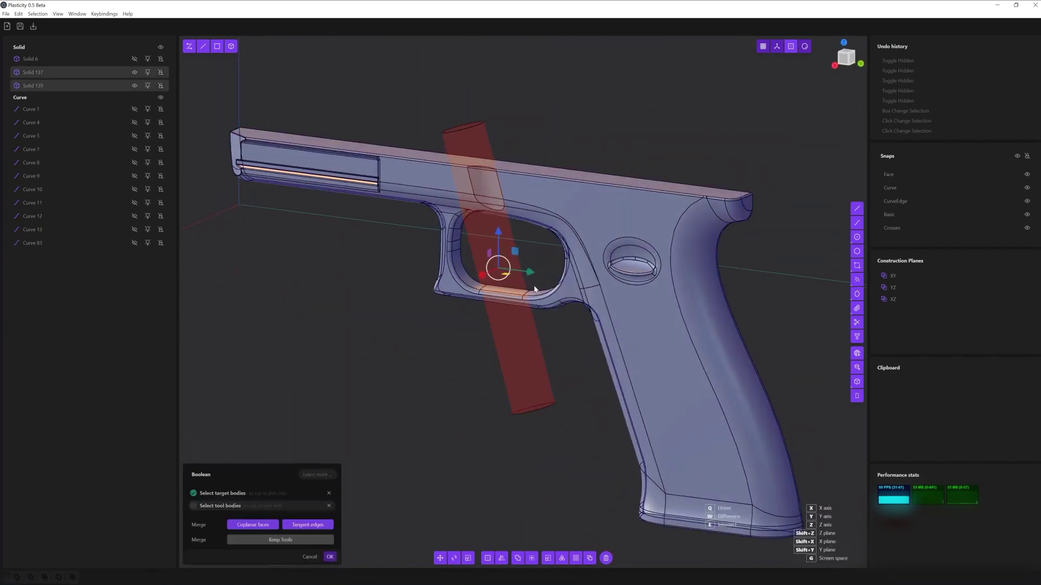
{"action": "middle_click_drag", "start_coordinate": [476, 163], "coordinate": [552, 219]}
{"action": "key", "text": "r"}
{"action": "mouse_move", "coordinate": [466, 561]}
{"action": "middle_mouse_down"}
{"action": "mouse_move", "coordinate": [581, 334]}
{"action": "mouse_move", "coordinate": [523, 222]}
{"action": "mouse_move", "coordinate": [520, 268]}
{"action": "mouse_move", "coordinate": [466, 278]}
{"action": "middle_mouse_up"}
{"action": "key", "text": "Escape"}
Fillet the new cut's edges and return to the flat side view
{"action": "key", "text": "f"}
{"action": "key", "text": "Return"}
{"action": "key", "text": "KP_3"}
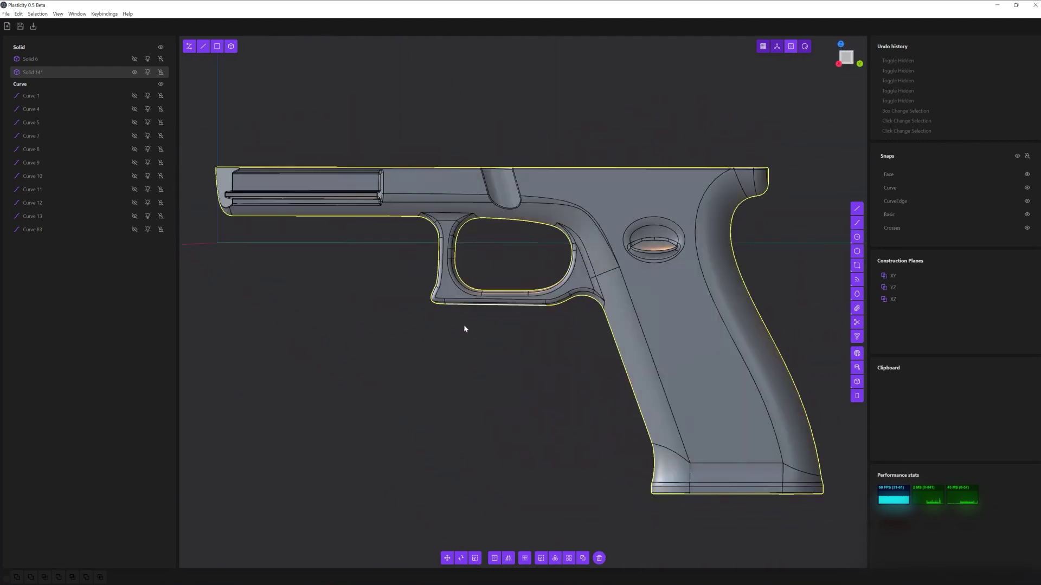
{"action": "middle_click_drag", "start_coordinate": [464, 324], "coordinate": [328, 248], "text": "shift"}
Offset a parallel curve from the grip's back edge
{"action": "left_click", "coordinate": [592, 214]}
{"action": "key", "text": "o"}
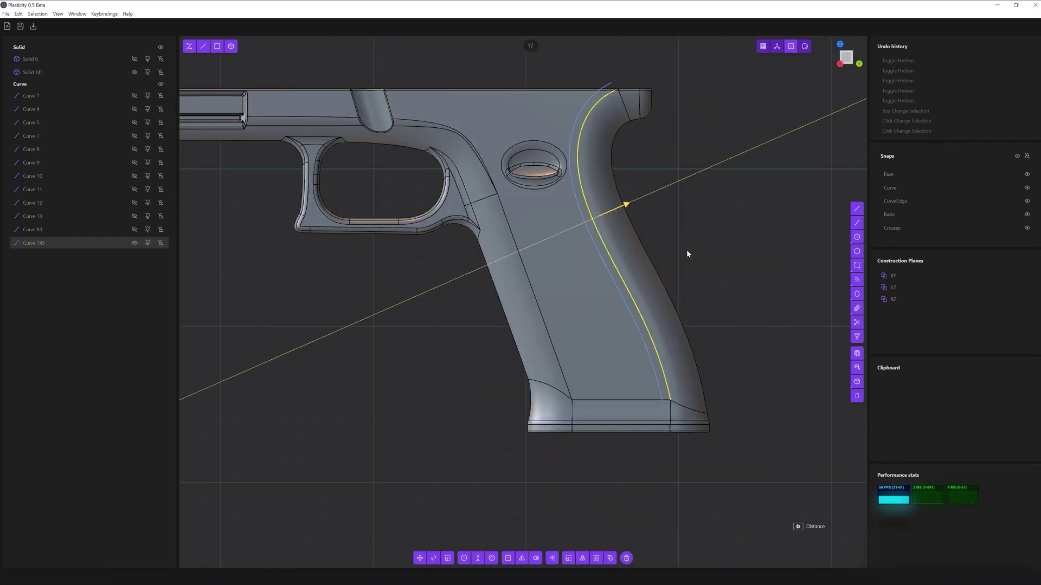
{"action": "left_click", "coordinate": [729, 260]}
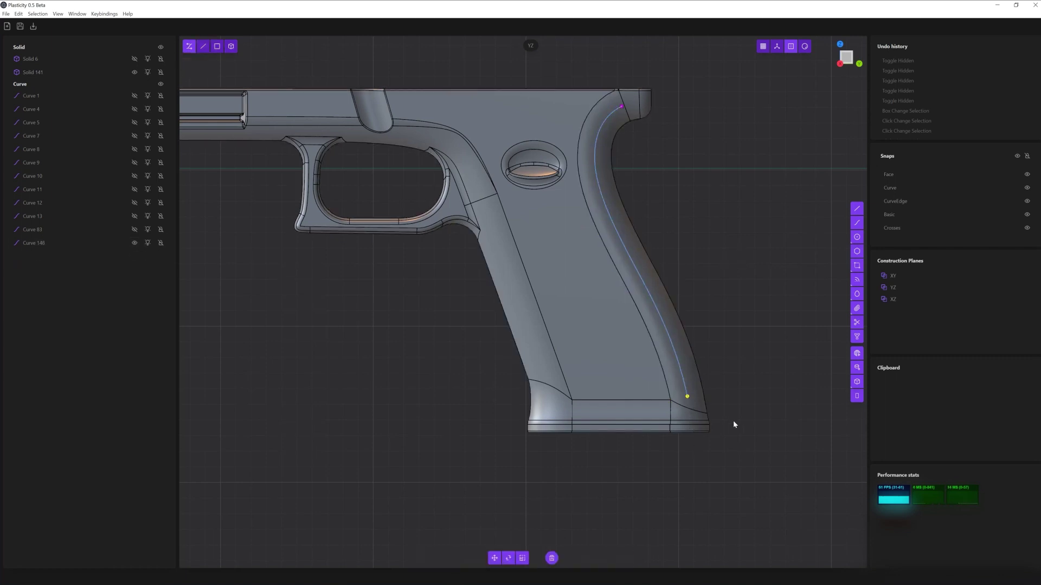
{"action": "key", "text": "g"}
{"action": "key", "text": "Escape"}
{"action": "key", "text": "Escape"}
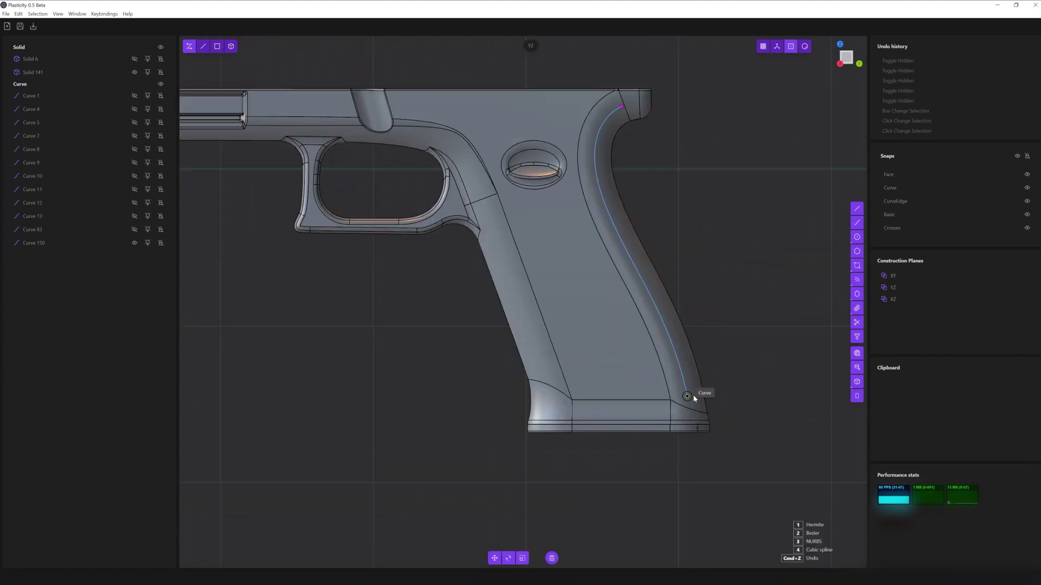
Extend the offset curve downward so it ends below the grip
{"action": "left_click", "coordinate": [687, 397]}
{"action": "middle_click_drag", "start_coordinate": [688, 396], "coordinate": [661, 481]}
{"action": "left_click", "coordinate": [647, 484]}
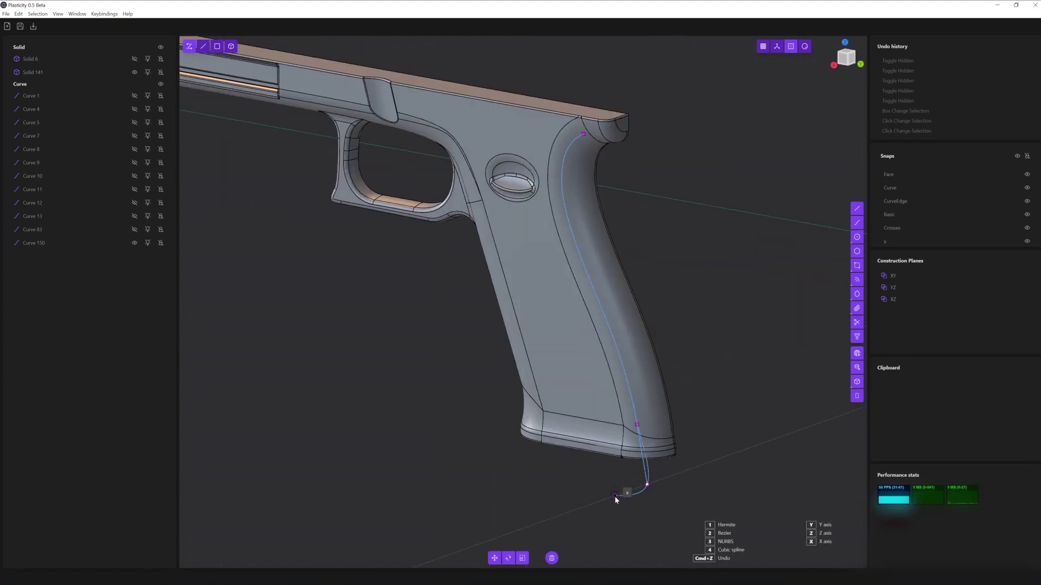
{"action": "key", "text": "KP_3"}
{"action": "mouse_move", "coordinate": [546, 529]}
{"action": "middle_mouse_down"}
{"action": "mouse_move", "coordinate": [662, 474]}
{"action": "mouse_move", "coordinate": [817, 189]}
{"action": "middle_mouse_up"}
{"action": "key", "text": "Escape"}
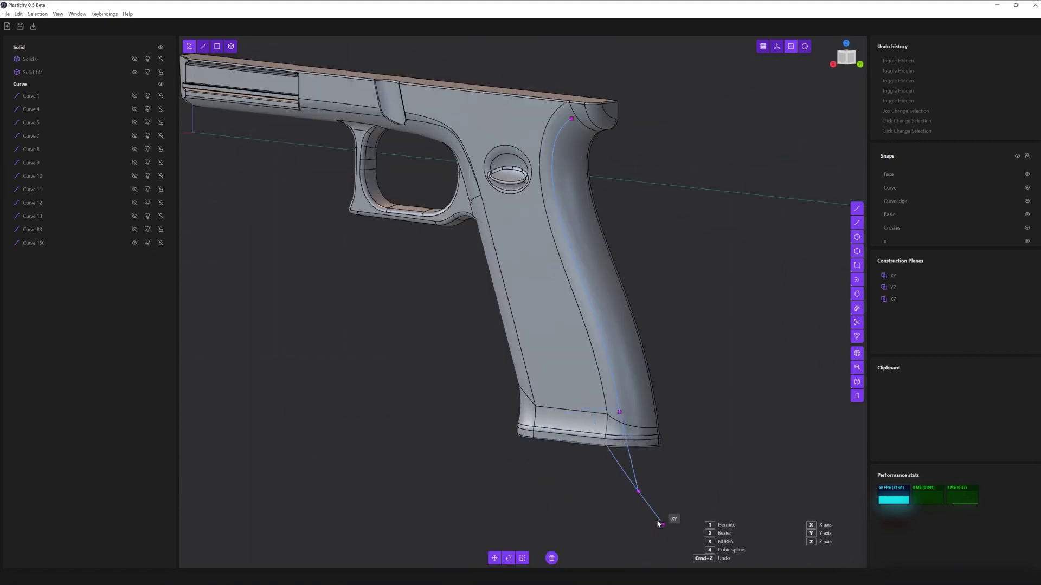
{"action": "left_click", "coordinate": [631, 495]}
{"action": "key", "text": "Return"}
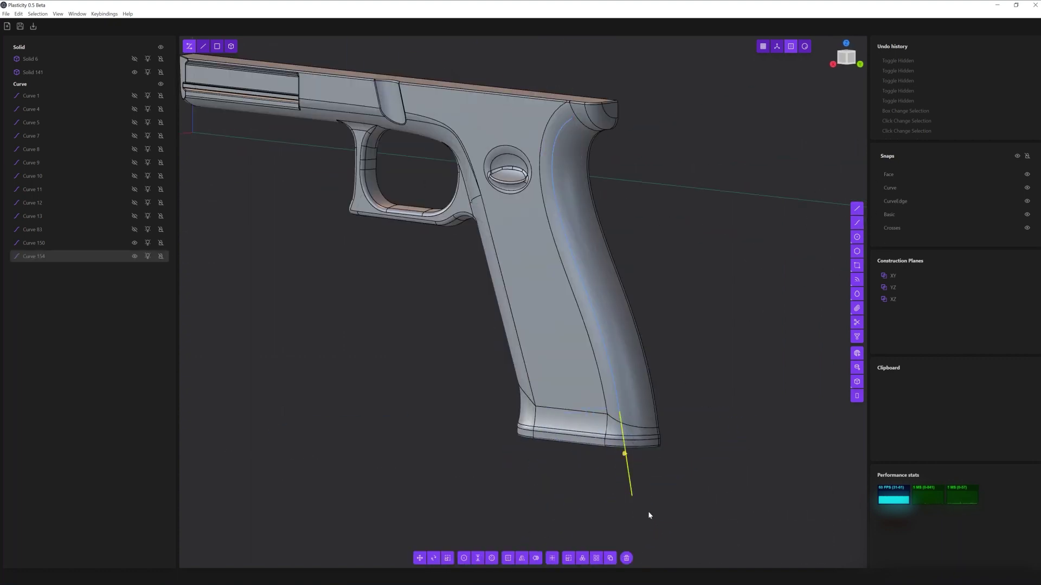
{"action": "middle_click_drag", "start_coordinate": [615, 386], "coordinate": [711, 305]}
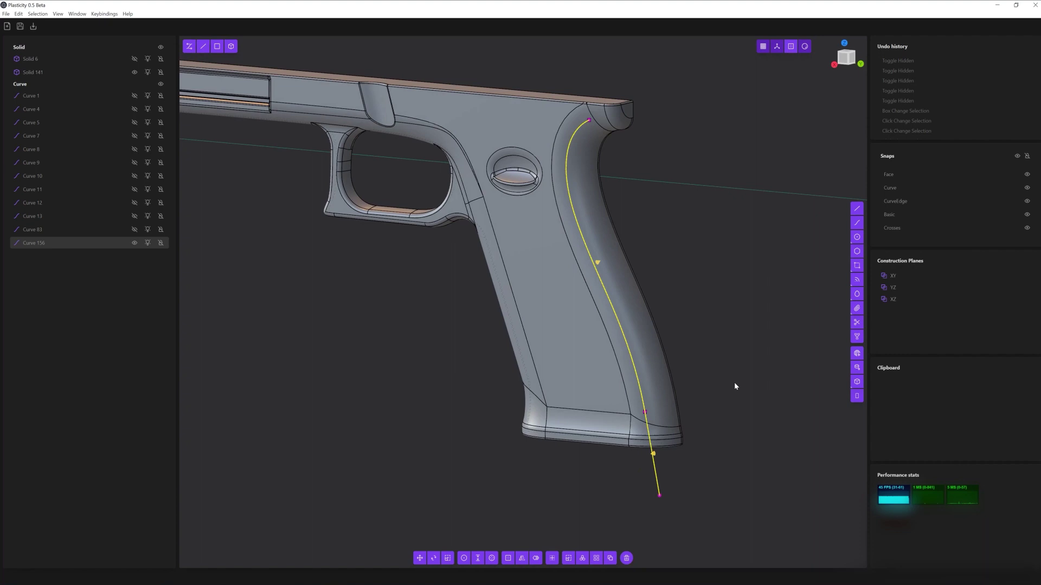
{"action": "key", "text": "KP_3"}
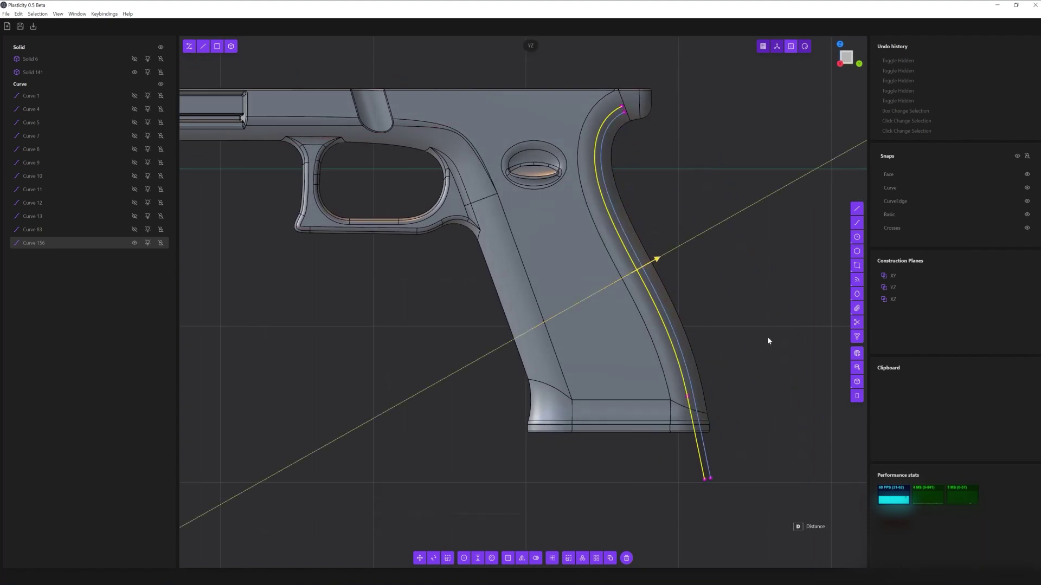
Connect the two curves' ends into one closed strip outline
{"action": "key", "text": "ctrl+z"}
{"action": "middle_click_drag", "start_coordinate": [435, 450], "coordinate": [407, 347]}
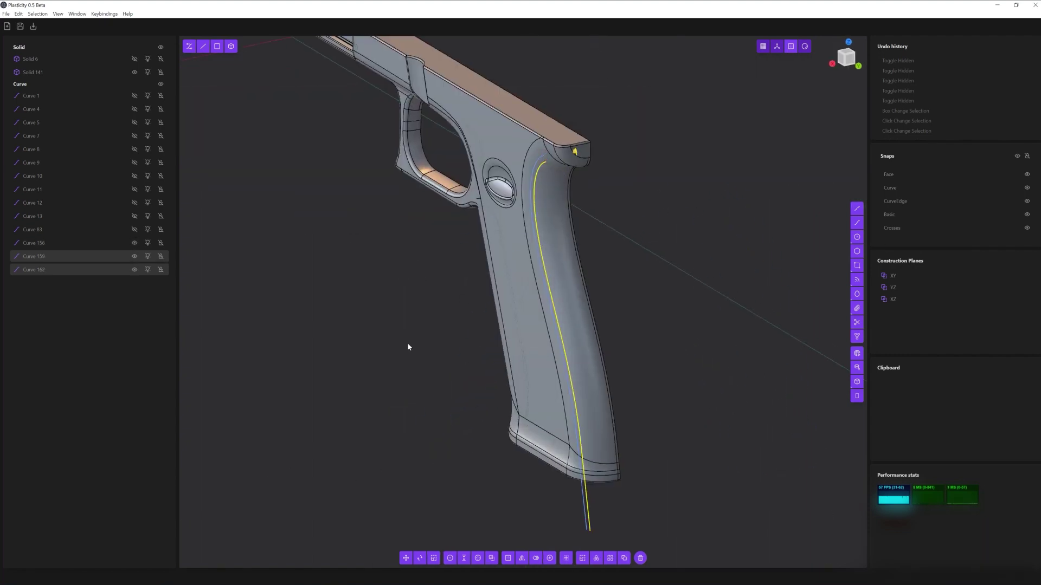
{"action": "left_click", "coordinate": [135, 72]}
{"action": "left_click", "coordinate": [607, 208]}
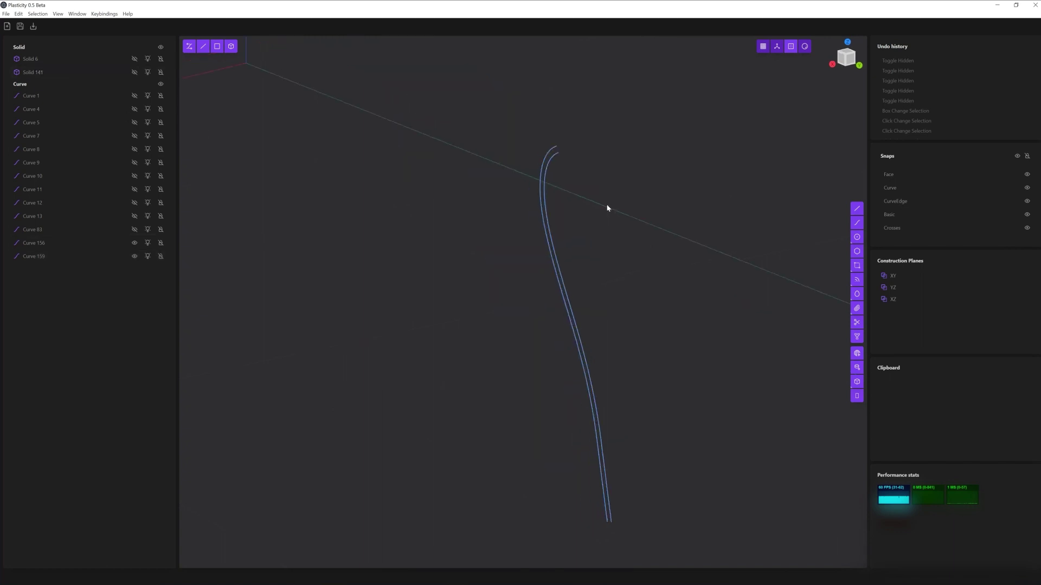
{"action": "left_click", "coordinate": [560, 157]}
{"action": "left_click", "coordinate": [667, 540]}
{"action": "middle_click_drag", "start_coordinate": [666, 541], "coordinate": [435, 332]}
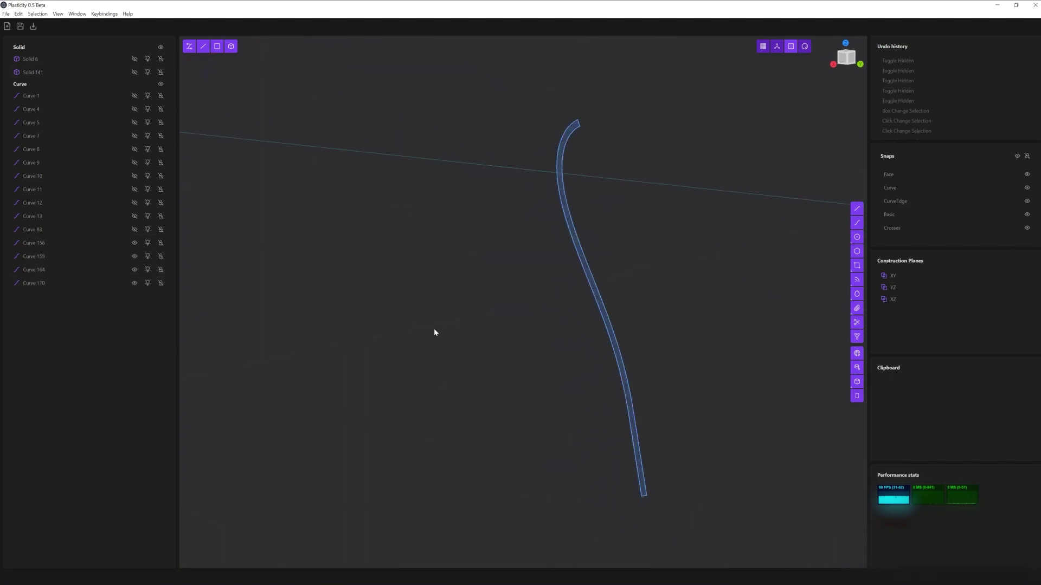
{"action": "key", "text": "Escape"}
{"action": "key", "text": "ctrl+z"}
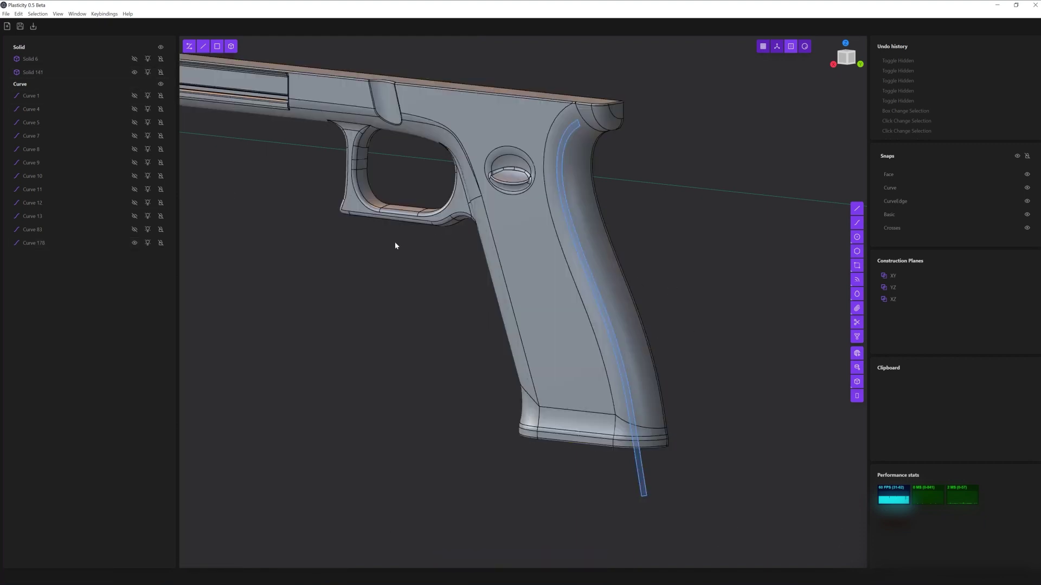
Extrude the strip outline into a thin solid strip
{"action": "left_click", "coordinate": [596, 303]}
{"action": "key", "text": "e"}
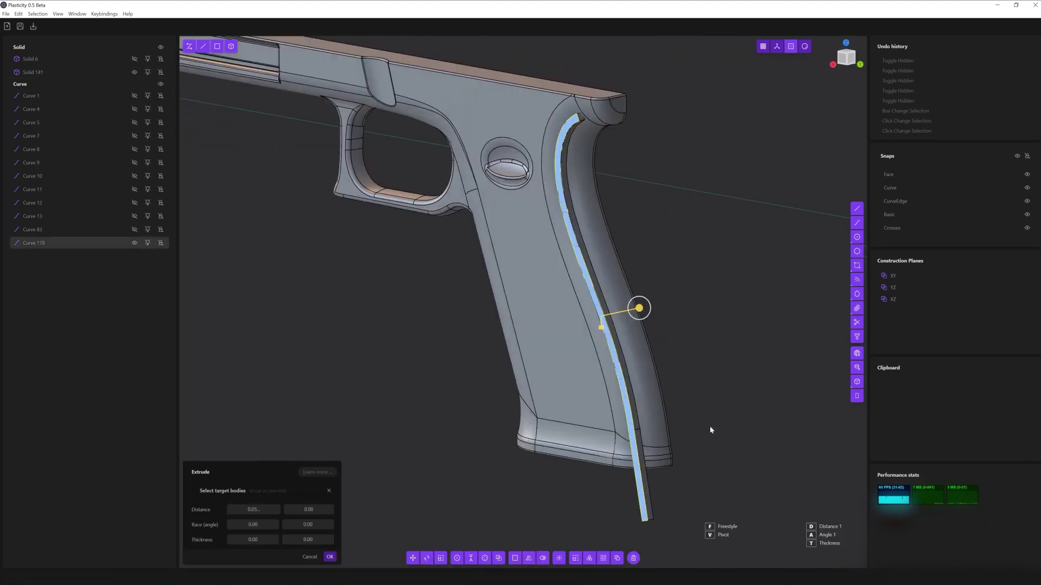
{"action": "middle_click_drag", "start_coordinate": [710, 426], "coordinate": [320, 556]}
{"action": "left_click", "coordinate": [330, 557]}
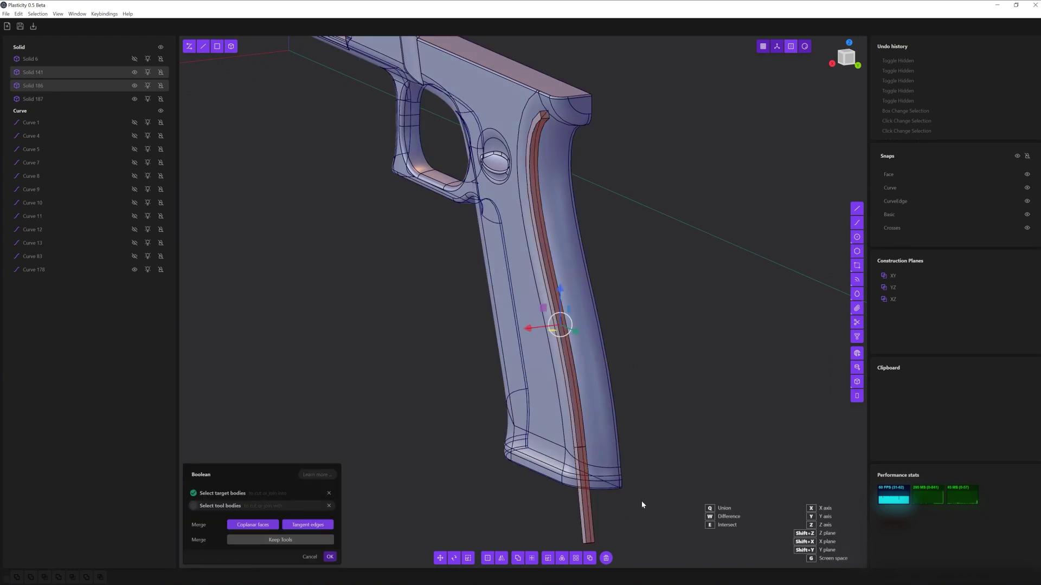
{"action": "middle_click_drag", "start_coordinate": [466, 573], "coordinate": [112, 186]}
{"action": "middle_click_drag", "start_coordinate": [412, 380], "coordinate": [422, 388]}
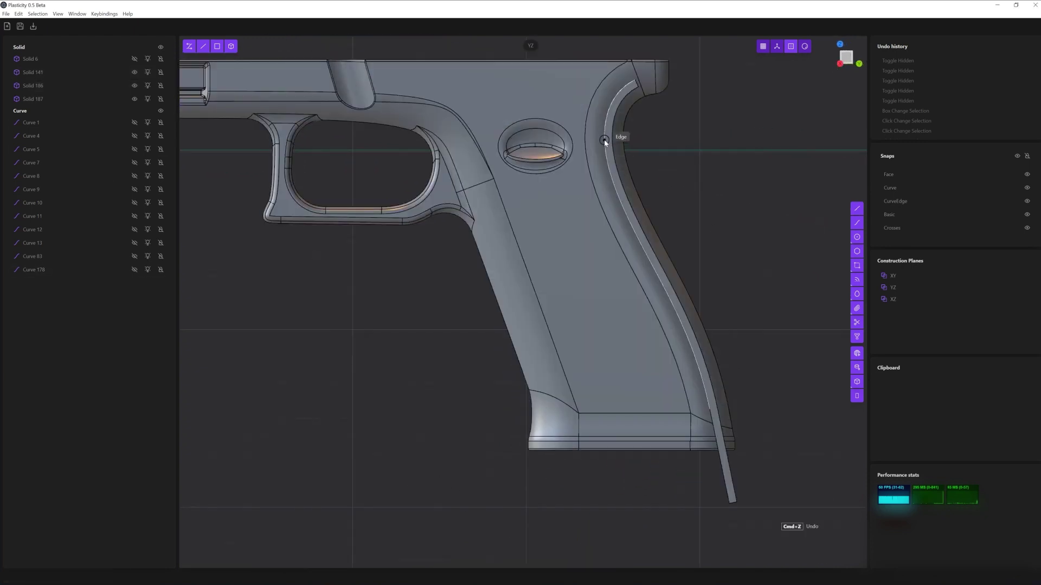
Boolean-union the extruded strip with the grip as a raised strip
{"action": "left_click", "coordinate": [729, 477]}
{"action": "key", "text": "ctrl+minus"}
{"action": "key", "text": "Return"}
{"action": "left_click", "coordinate": [608, 106]}
{"action": "middle_click_drag", "start_coordinate": [608, 105], "coordinate": [729, 291]}
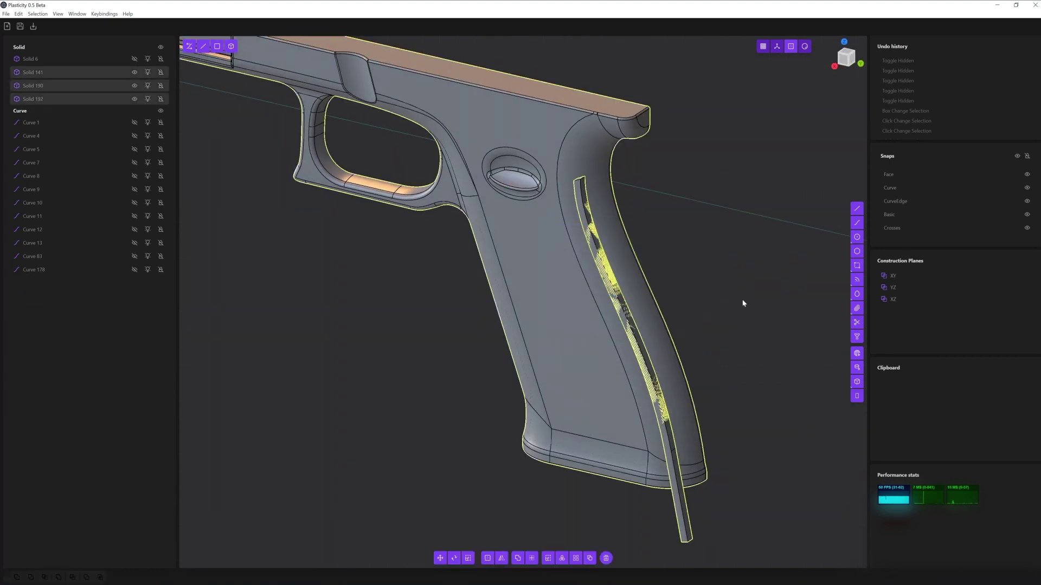
{"action": "key", "text": "ctrl+minus"}
{"action": "scroll", "coordinate": [713, 403], "scroll_direction": "up", "scroll_amount": 2}
{"action": "key", "text": "w"}
{"action": "middle_click_drag", "start_coordinate": [636, 436], "coordinate": [567, 470]}
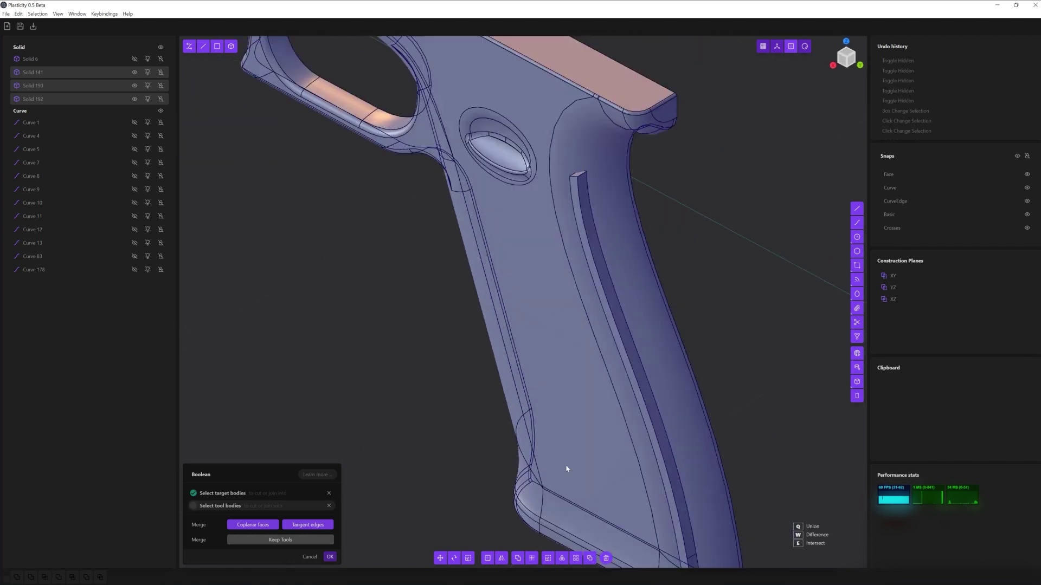
{"action": "key", "text": "q"}
{"action": "mouse_move", "coordinate": [609, 421]}
{"action": "middle_mouse_down"}
{"action": "mouse_move", "coordinate": [600, 460]}
{"action": "mouse_move", "coordinate": [611, 400]}
{"action": "mouse_move", "coordinate": [633, 449]}
{"action": "mouse_move", "coordinate": [583, 418]}
{"action": "middle_mouse_up"}
{"action": "key", "text": "Return"}
Rotate the strip's end face at the grip's base
{"action": "mouse_move", "coordinate": [703, 155]}
{"action": "middle_mouse_down"}
{"action": "mouse_move", "coordinate": [711, 103]}
{"action": "mouse_move", "coordinate": [639, 179]}
{"action": "mouse_move", "coordinate": [650, 179]}
{"action": "mouse_move", "coordinate": [630, 130]}
{"action": "middle_mouse_up"}
{"action": "scroll", "coordinate": [665, 103], "scroll_direction": "up", "scroll_amount": 3}
{"action": "scroll", "coordinate": [639, 179], "scroll_direction": "up", "scroll_amount": 3}
{"action": "left_click", "coordinate": [626, 198]}
{"action": "key", "text": "r"}
{"action": "key", "text": "Return"}
{"action": "scroll", "coordinate": [630, 130], "scroll_direction": "down", "scroll_amount": 3}
{"action": "mouse_move", "coordinate": [669, 226]}
{"action": "middle_mouse_down"}
{"action": "mouse_move", "coordinate": [732, 501]}
{"action": "mouse_move", "coordinate": [691, 315]}
{"action": "middle_mouse_up"}
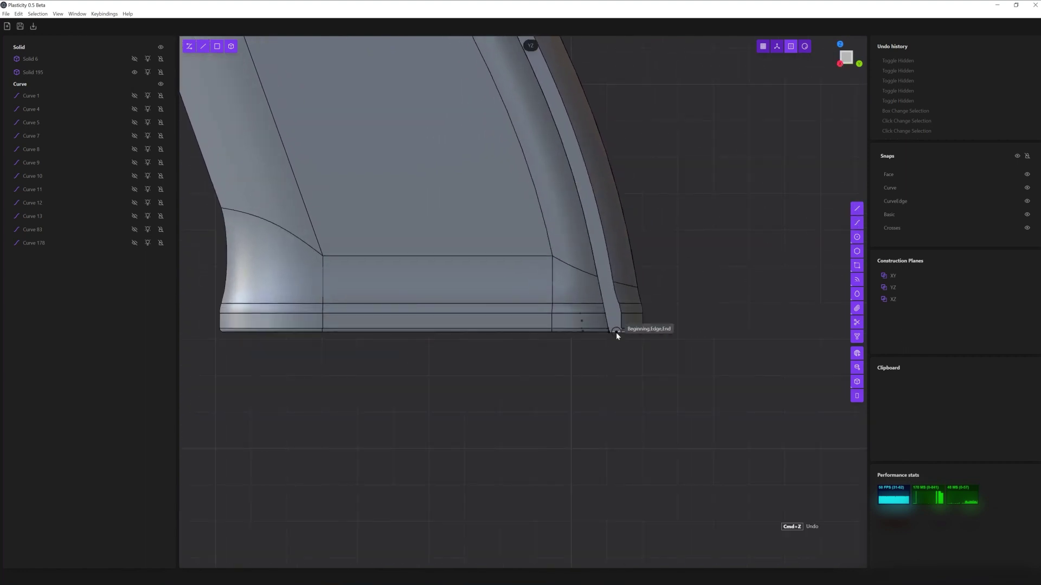
Draw a line from the strip's bottom end
{"action": "left_click", "coordinate": [600, 290]}
{"action": "left_click", "coordinate": [418, 559]}
{"action": "middle_click_drag", "start_coordinate": [542, 434], "coordinate": [622, 336]}
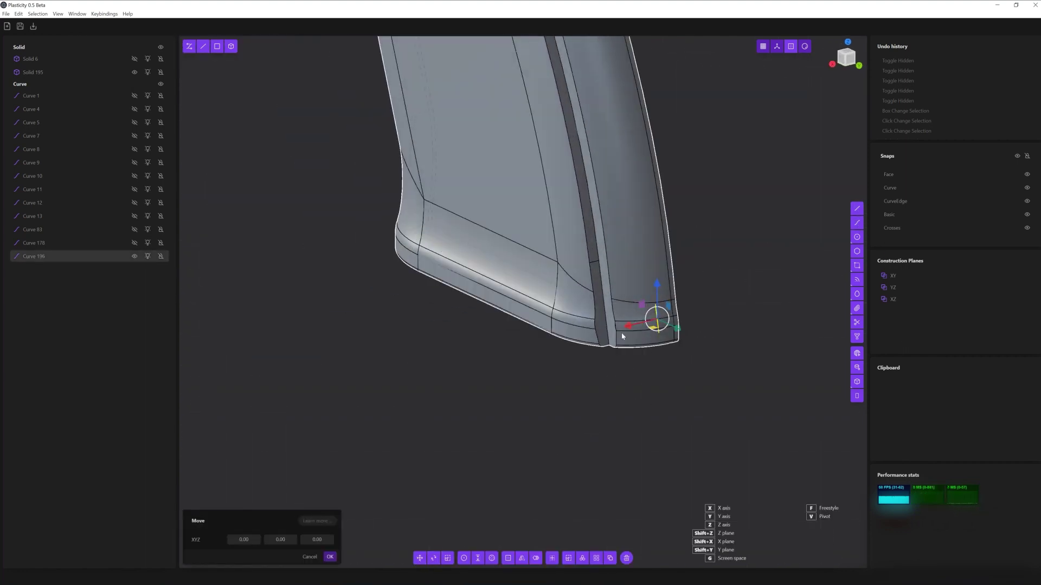
{"action": "left_click", "coordinate": [836, 65]}
{"action": "middle_click_drag", "start_coordinate": [295, 559], "coordinate": [542, 411]}
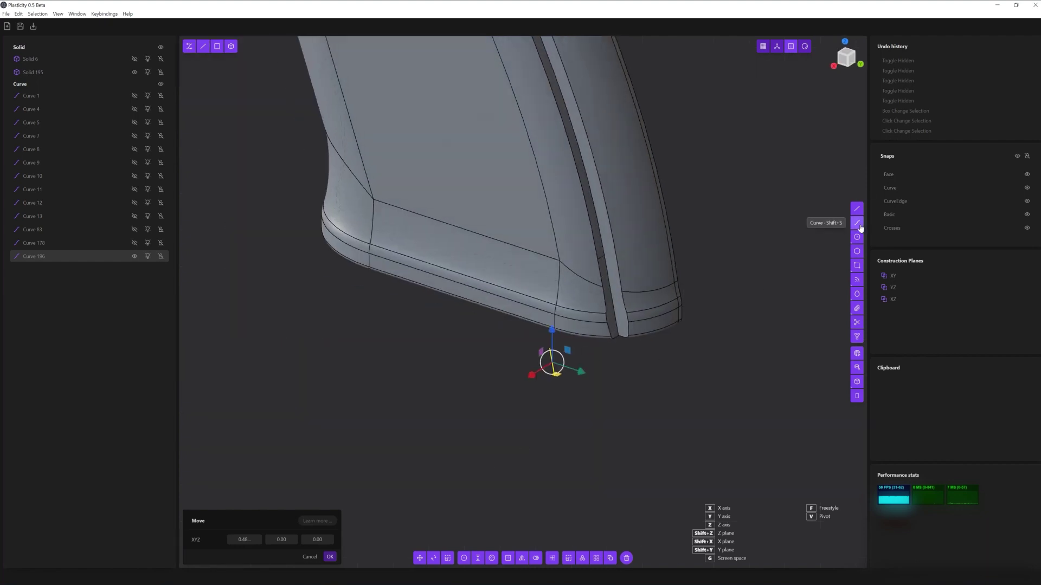
Draw a curve from the line's end down below the grip
{"action": "key", "text": "p"}
{"action": "left_click", "coordinate": [552, 350]}
{"action": "left_click", "coordinate": [561, 405]}
{"action": "left_click", "coordinate": [842, 67]}
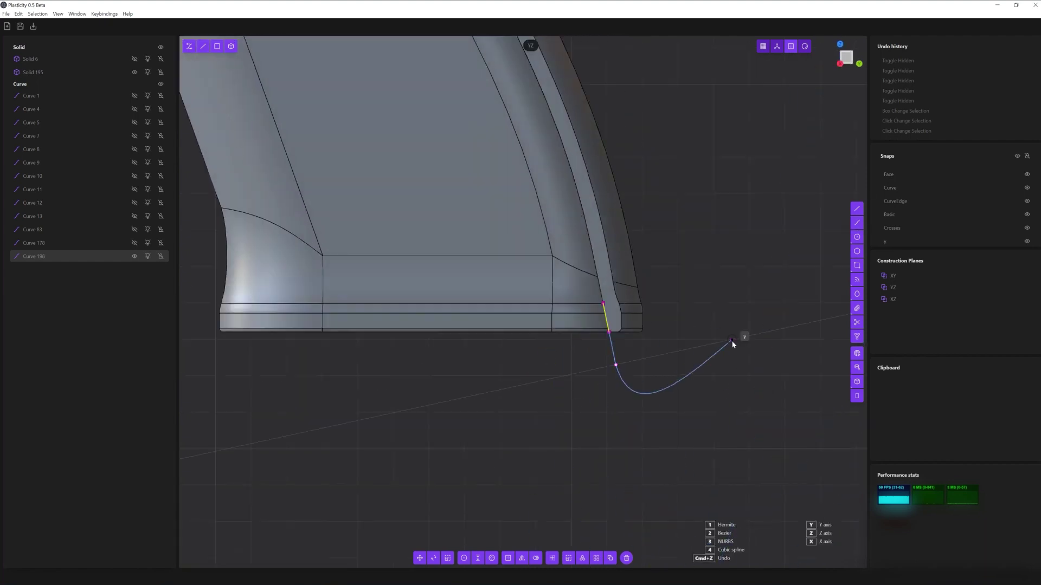
{"action": "left_click", "coordinate": [706, 382]}
{"action": "key", "text": "Return"}
{"action": "middle_click_drag", "start_coordinate": [706, 383], "coordinate": [695, 285]}
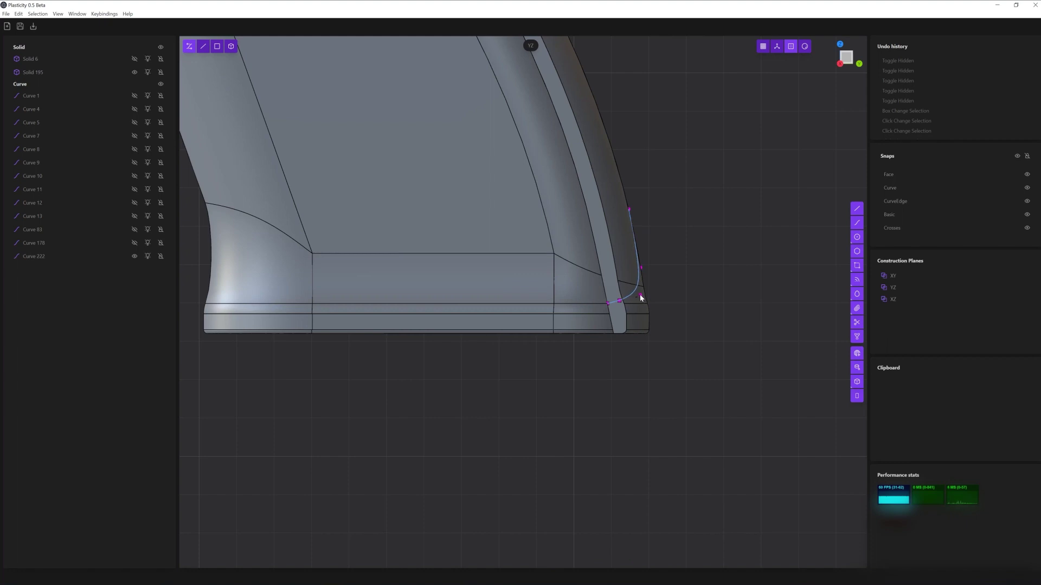
{"action": "left_click", "coordinate": [614, 337]}
{"action": "middle_click_drag", "start_coordinate": [610, 412], "coordinate": [457, 491]}
Join the curves and cut the grip with them at the strip's end
{"action": "key", "text": "s"}
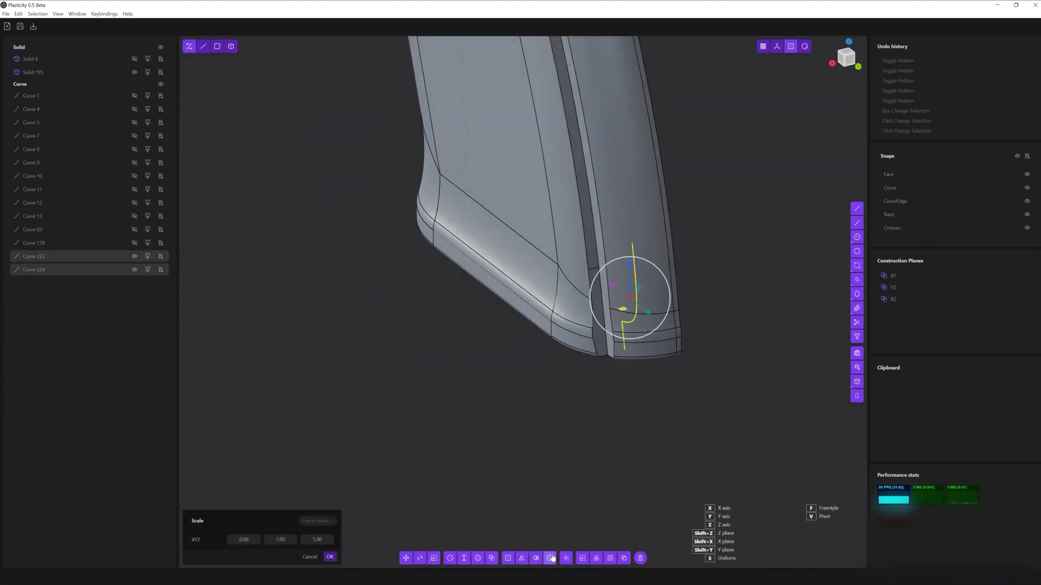
{"action": "left_click", "coordinate": [551, 558]}
{"action": "key", "text": "alt+x"}
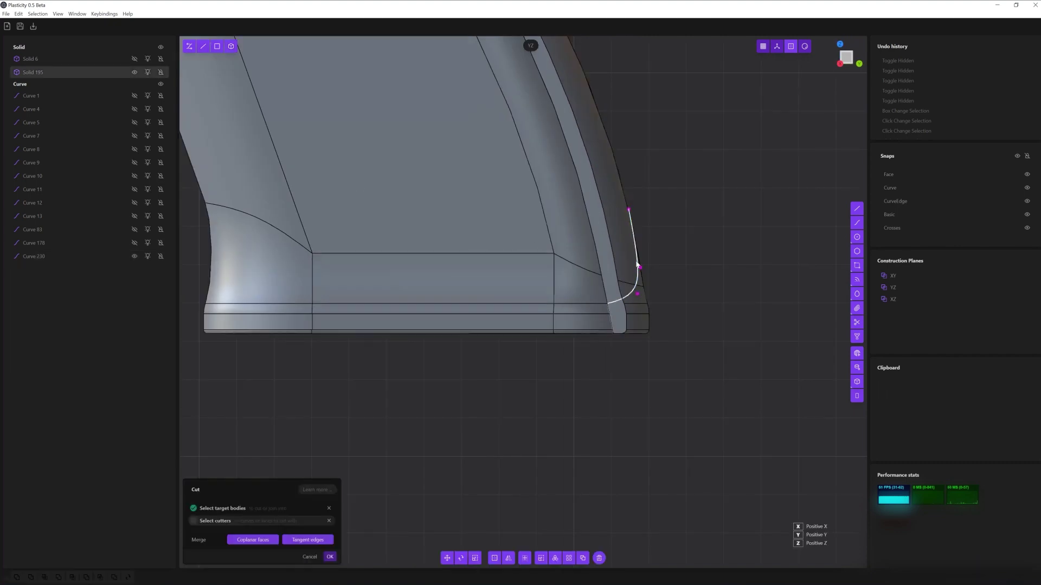
{"action": "key", "text": "Return"}
{"action": "scroll", "coordinate": [519, 295], "scroll_direction": "up", "scroll_amount": 1}
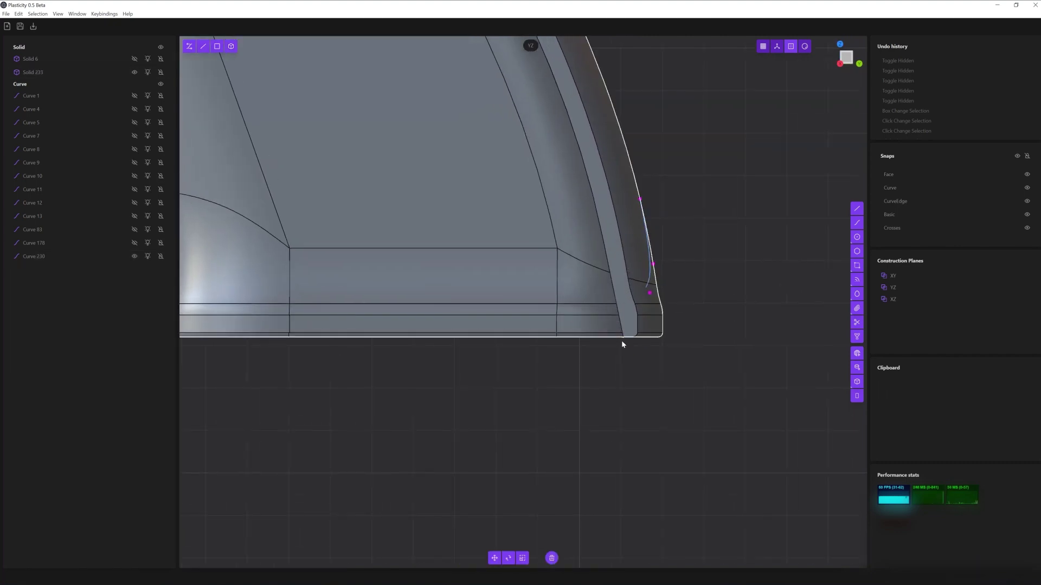
{"action": "middle_click_drag", "start_coordinate": [621, 340], "coordinate": [535, 489]}
{"action": "left_click", "coordinate": [662, 295]}
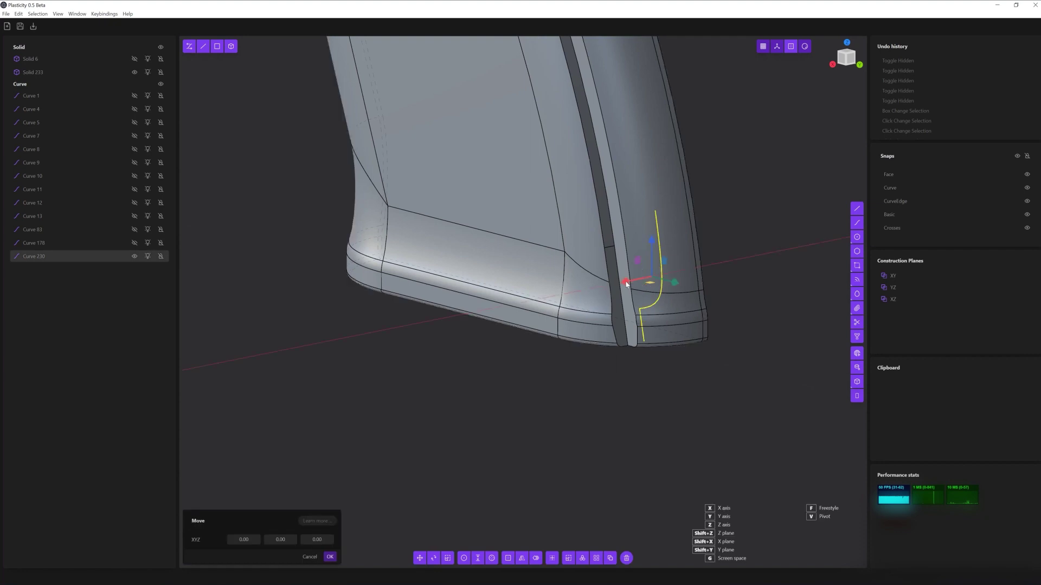
{"action": "key", "text": "Escape"}
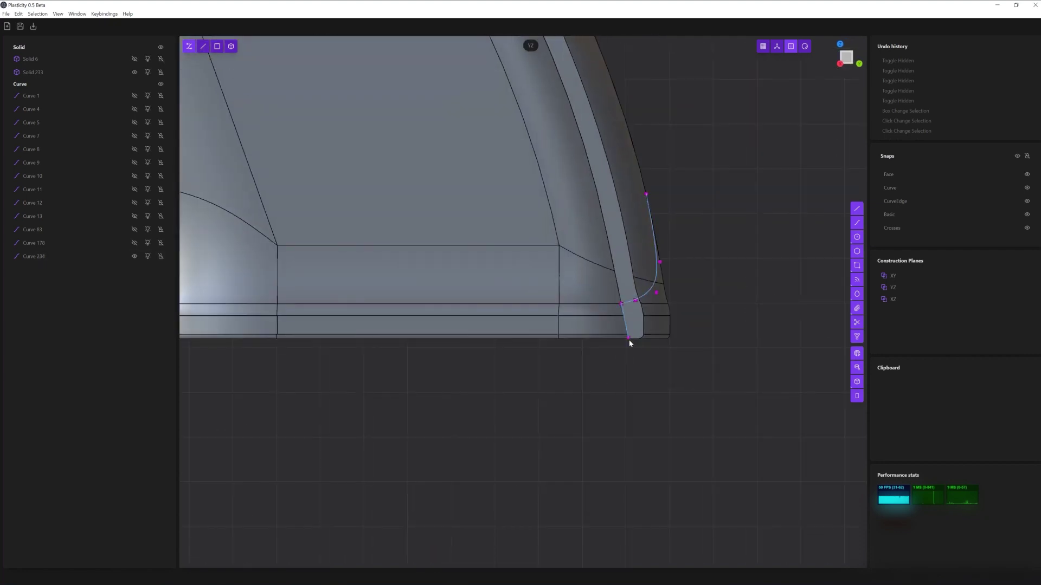
Extend the curve below the grip and cut the grip's rear corner with both curves
{"action": "left_click", "coordinate": [495, 558]}
{"action": "left_click", "coordinate": [706, 300]}
{"action": "middle_click_drag", "start_coordinate": [512, 461], "coordinate": [570, 375]}
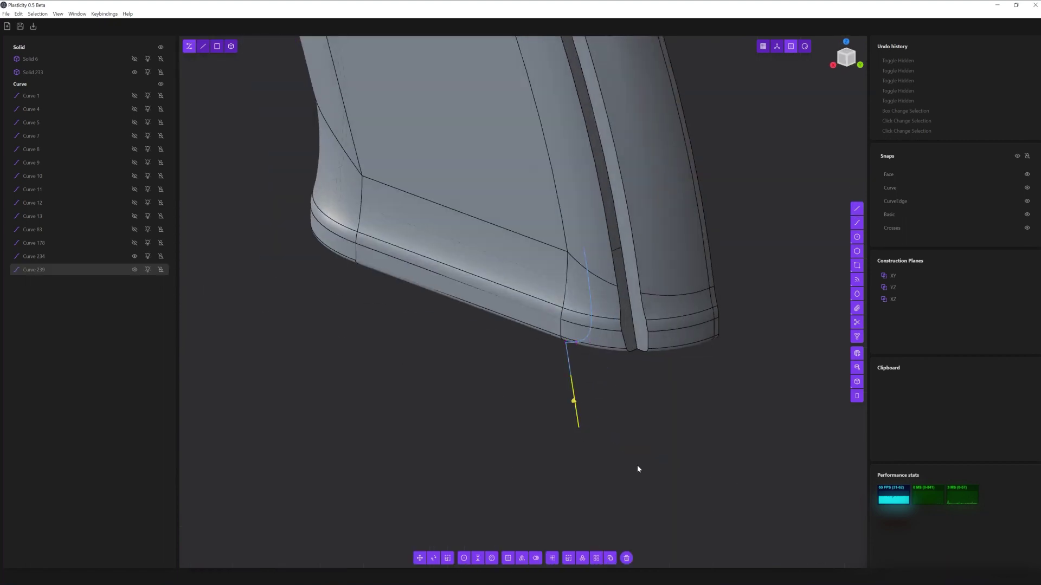
{"action": "left_click_drag", "start_coordinate": [430, 332], "coordinate": [585, 471]}
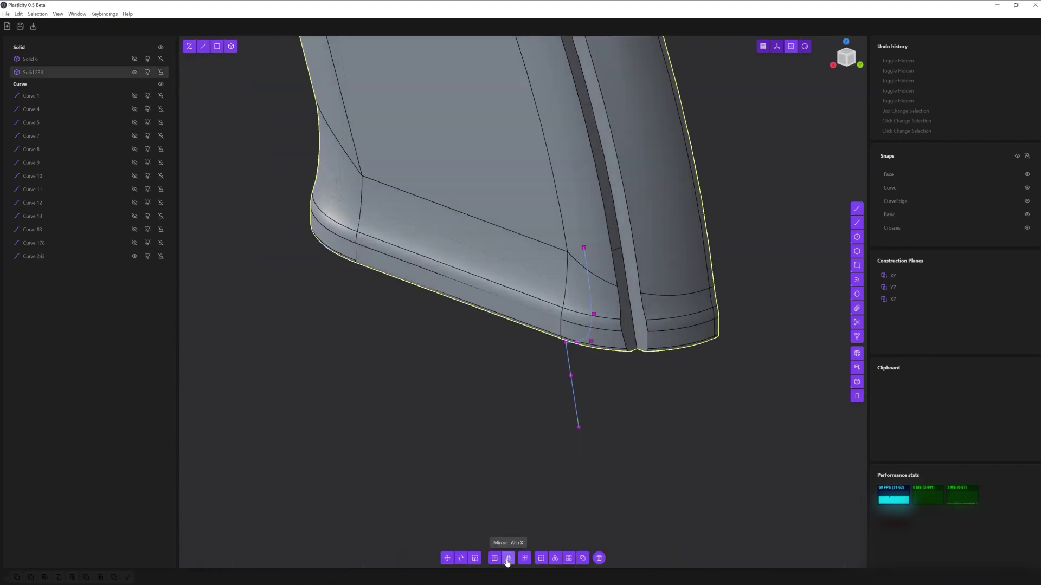
{"action": "left_click", "coordinate": [508, 558]}
{"action": "key", "text": "Return"}
Fillet the new rear corner edge at 0.07
{"action": "mouse_move", "coordinate": [605, 404]}
{"action": "middle_mouse_down"}
{"action": "mouse_move", "coordinate": [666, 353]}
{"action": "mouse_move", "coordinate": [678, 371]}
{"action": "mouse_move", "coordinate": [671, 260]}
{"action": "mouse_move", "coordinate": [727, 297]}
{"action": "mouse_move", "coordinate": [692, 258]}
{"action": "mouse_move", "coordinate": [637, 442]}
{"action": "middle_mouse_up"}
{"action": "left_click", "coordinate": [671, 284]}
{"action": "key", "text": "f"}
{"action": "key", "text": "Return"}
Fillet the grip's bottom edge at 0.02
{"action": "left_click", "coordinate": [610, 472]}
{"action": "key", "text": "f"}
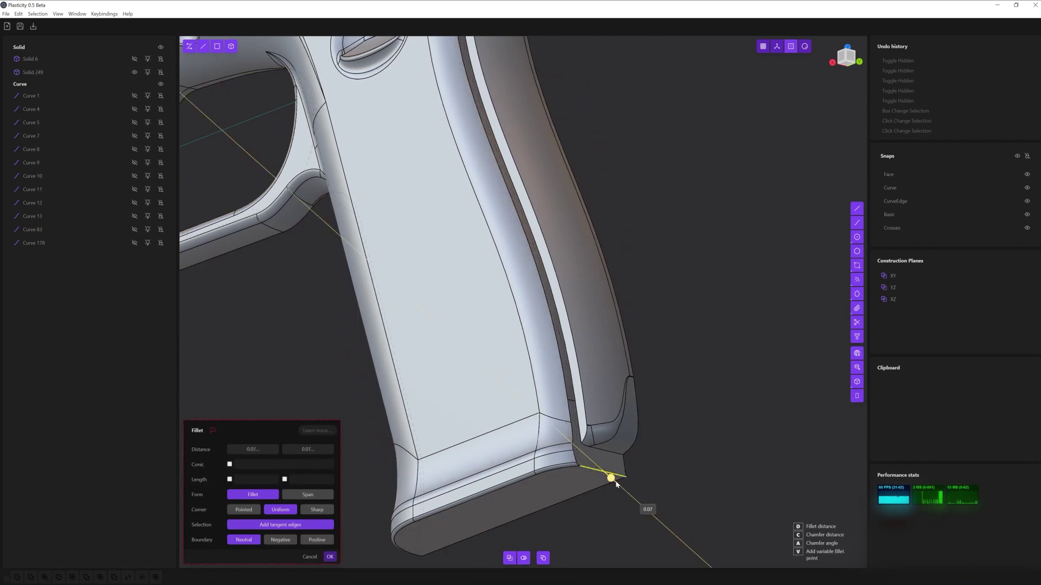
{"action": "left_click_drag", "start_coordinate": [607, 475], "coordinate": [605, 481]}
{"action": "middle_click_drag", "start_coordinate": [605, 481], "coordinate": [287, 545]}
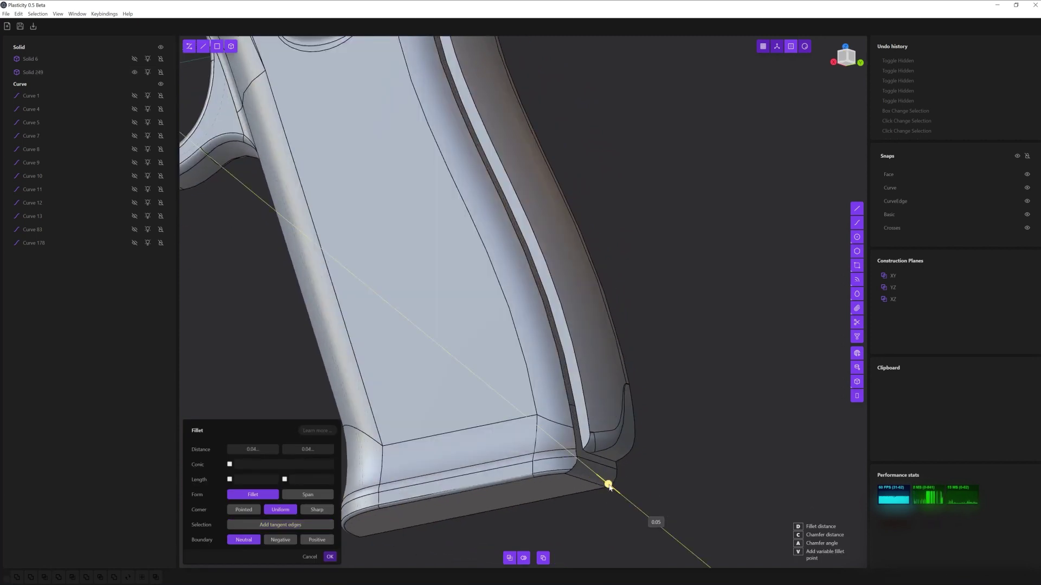
{"action": "mouse_move", "coordinate": [639, 489]}
{"action": "middle_mouse_down"}
{"action": "mouse_move", "coordinate": [681, 488]}
{"action": "mouse_move", "coordinate": [588, 456]}
{"action": "middle_mouse_up"}
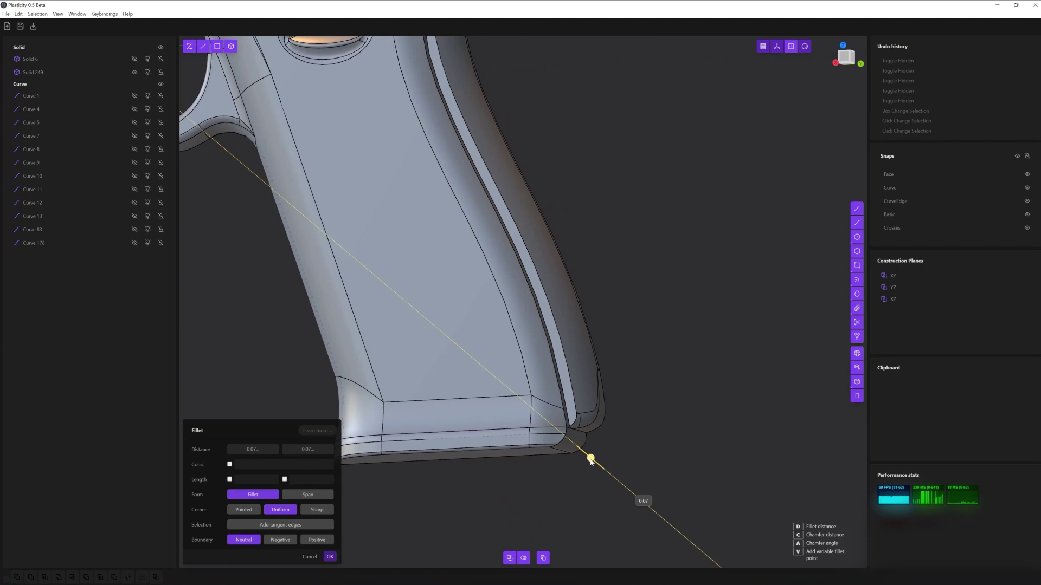
{"action": "key", "text": "Return"}
{"action": "scroll", "coordinate": [626, 454], "scroll_direction": "up", "scroll_amount": 3}
Fillet another grip edge, the long groove edge and the grip's back edge
{"action": "left_click", "coordinate": [569, 439]}
{"action": "key", "text": "f"}
{"action": "mouse_move", "coordinate": [569, 439]}
{"action": "middle_mouse_down"}
{"action": "mouse_move", "coordinate": [752, 287]}
{"action": "mouse_move", "coordinate": [496, 152]}
{"action": "mouse_move", "coordinate": [609, 223]}
{"action": "mouse_move", "coordinate": [588, 357]}
{"action": "middle_mouse_up"}
{"action": "key", "text": "Return"}
{"action": "left_click", "coordinate": [496, 149]}
{"action": "key", "text": "f"}
{"action": "key", "text": "Return"}
{"action": "left_click", "coordinate": [588, 358]}
{"action": "key", "text": "f"}
{"action": "key", "text": "Return"}
Start a fillet on a grip-bottom edge and drag its size back to zero
{"action": "middle_click_drag", "start_coordinate": [724, 395], "coordinate": [642, 514]}
{"action": "left_click", "coordinate": [642, 513]}
{"action": "key", "text": "f"}
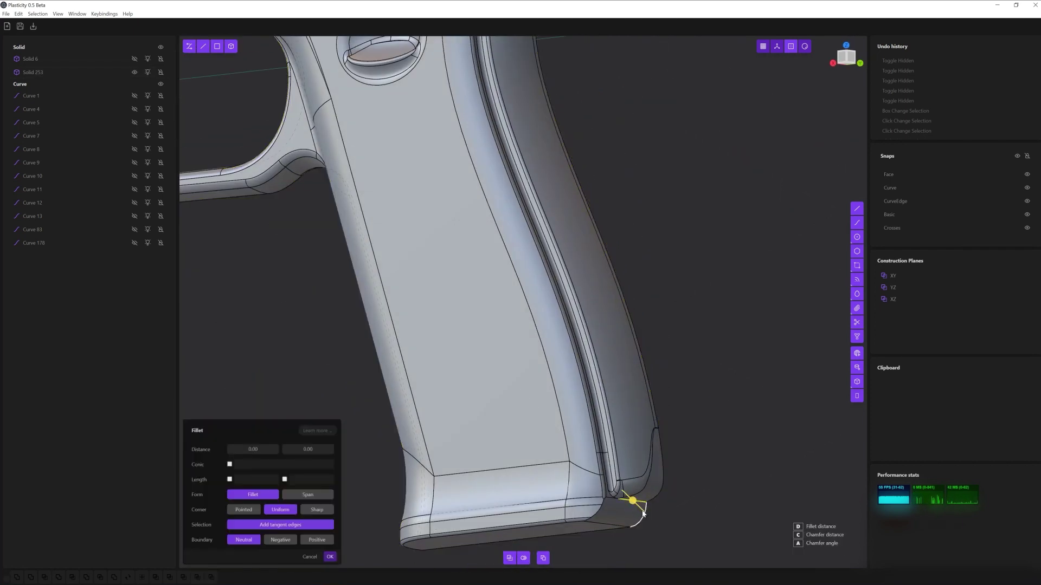
{"action": "left_click_drag", "start_coordinate": [639, 505], "coordinate": [644, 511]}
{"action": "mouse_move", "coordinate": [644, 511]}
{"action": "middle_mouse_down"}
{"action": "mouse_move", "coordinate": [691, 375]}
{"action": "mouse_move", "coordinate": [647, 353]}
{"action": "middle_mouse_up"}
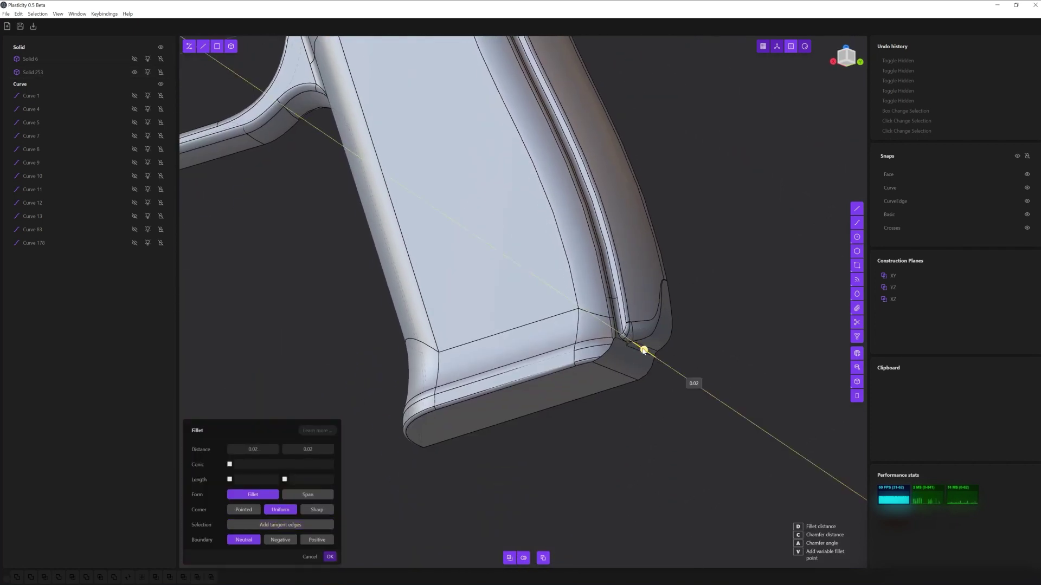
{"action": "left_click_drag", "start_coordinate": [643, 351], "coordinate": [628, 344]}
{"action": "middle_click_drag", "start_coordinate": [629, 345], "coordinate": [624, 346]}
{"action": "mouse_move", "coordinate": [625, 343]}
{"action": "left_mouse_down"}
{"action": "mouse_move", "coordinate": [613, 369]}
{"action": "mouse_move", "coordinate": [692, 409]}
{"action": "left_mouse_up"}
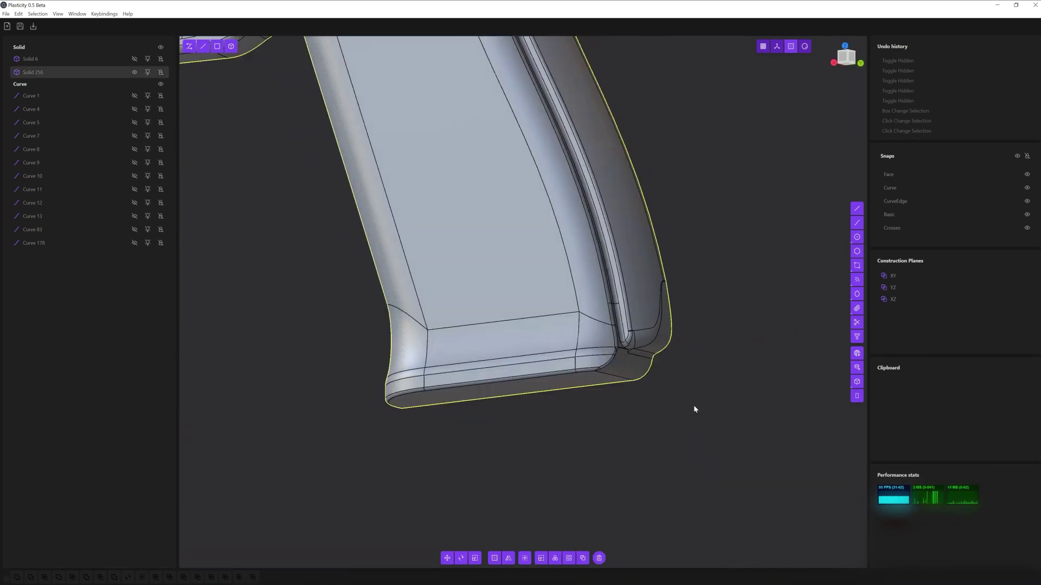
{"action": "middle_click_drag", "start_coordinate": [693, 408], "coordinate": [588, 202]}
{"action": "scroll", "coordinate": [587, 203], "scroll_direction": "up", "scroll_amount": 5}
{"action": "mouse_move", "coordinate": [484, 149]}
{"action": "middle_mouse_down"}
{"action": "mouse_move", "coordinate": [588, 176]}
{"action": "mouse_move", "coordinate": [543, 150]}
{"action": "mouse_move", "coordinate": [578, 152]}
{"action": "mouse_move", "coordinate": [747, 245]}
{"action": "mouse_move", "coordinate": [761, 215]}
{"action": "mouse_move", "coordinate": [668, 213]}
{"action": "middle_mouse_up"}
Fillet the groove's top edge and switch the viewport to matte shading
{"action": "key", "text": "f"}
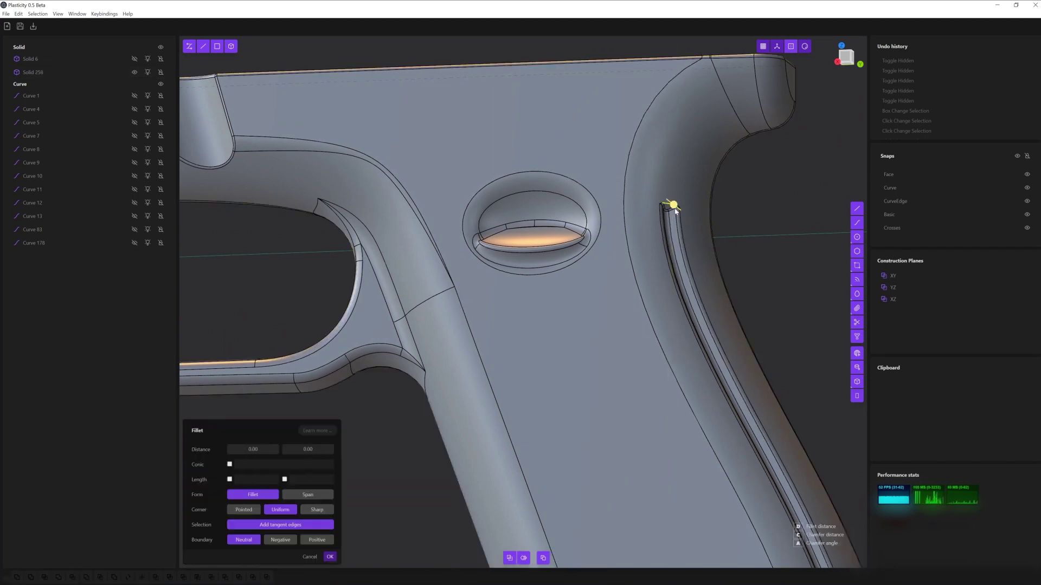
{"action": "key", "text": "Return"}
{"action": "scroll", "coordinate": [683, 210], "scroll_direction": "down", "scroll_amount": 10}
{"action": "left_click", "coordinate": [805, 46]}
{"action": "left_click", "coordinate": [794, 107]}
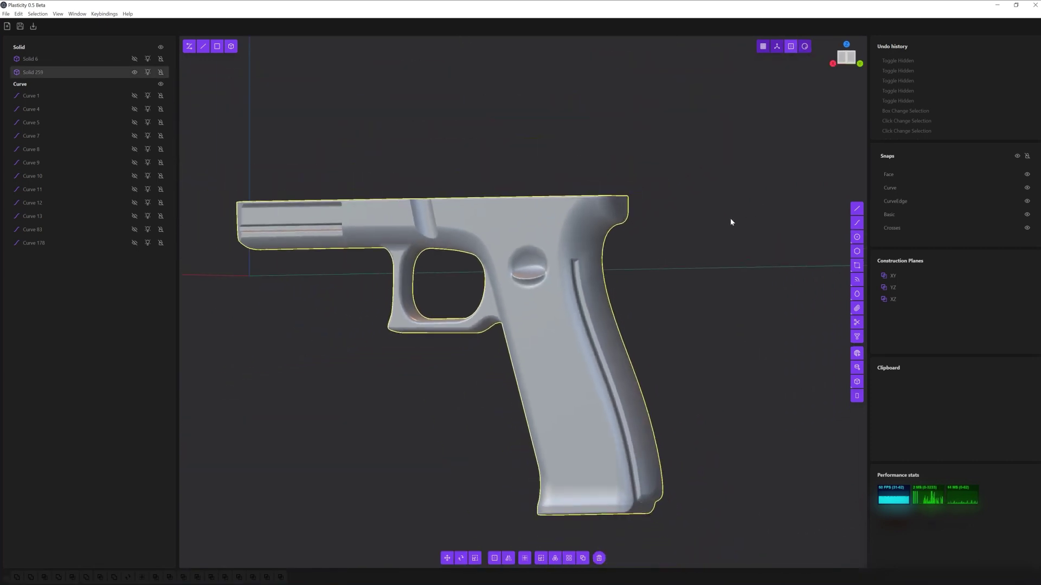
{"action": "middle_click_drag", "start_coordinate": [731, 221], "coordinate": [736, 247]}
{"action": "scroll", "coordinate": [736, 247], "scroll_direction": "up", "scroll_amount": 3}
{"action": "key", "text": "Escape"}
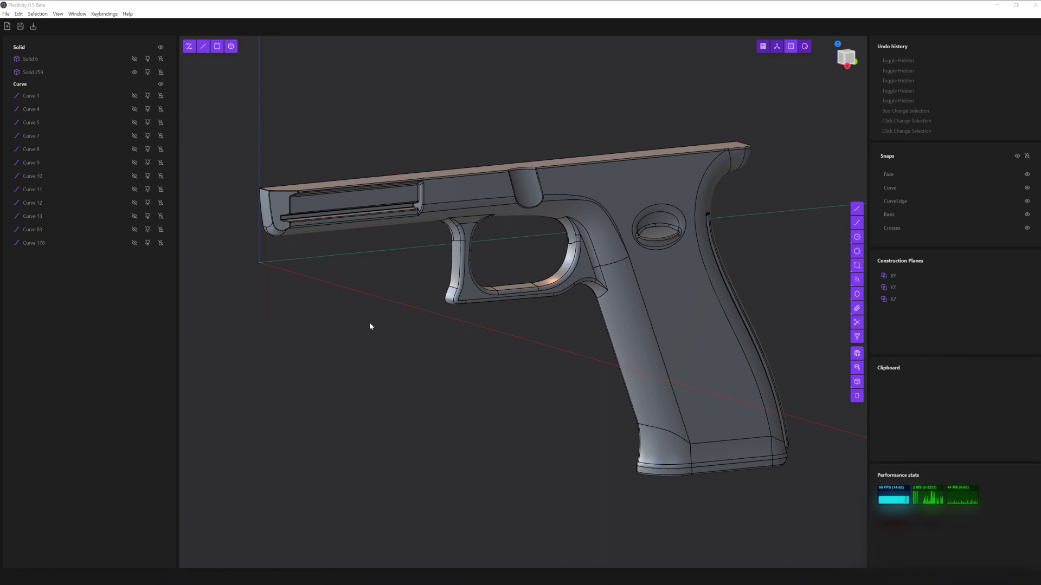
Mirror the frame solid with halves merged into one symmetrical solid
{"action": "left_click", "coordinate": [542, 325]}
{"action": "key", "text": "alt+x"}
{"action": "middle_click_drag", "start_coordinate": [446, 441], "coordinate": [270, 546]}
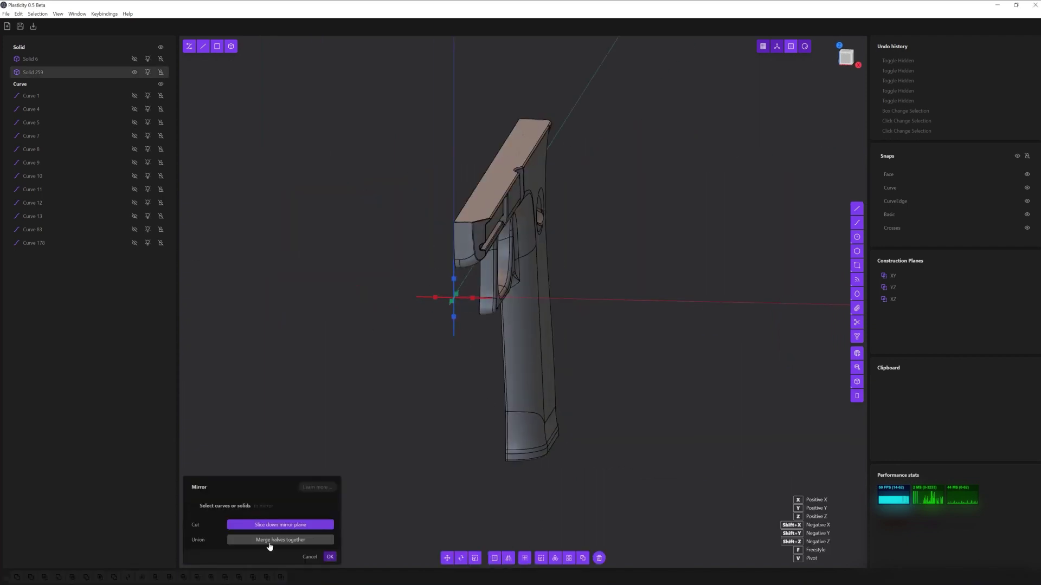
{"action": "key", "text": "Return"}
{"action": "mouse_move", "coordinate": [602, 414]}
{"action": "middle_mouse_down"}
{"action": "mouse_move", "coordinate": [519, 382]}
{"action": "mouse_move", "coordinate": [409, 414]}
{"action": "mouse_move", "coordinate": [480, 401]}
{"action": "middle_mouse_up"}
Draw the slide rectangle above the frame and extrude it into box Solid 419
{"action": "key", "text": "KP_3"}
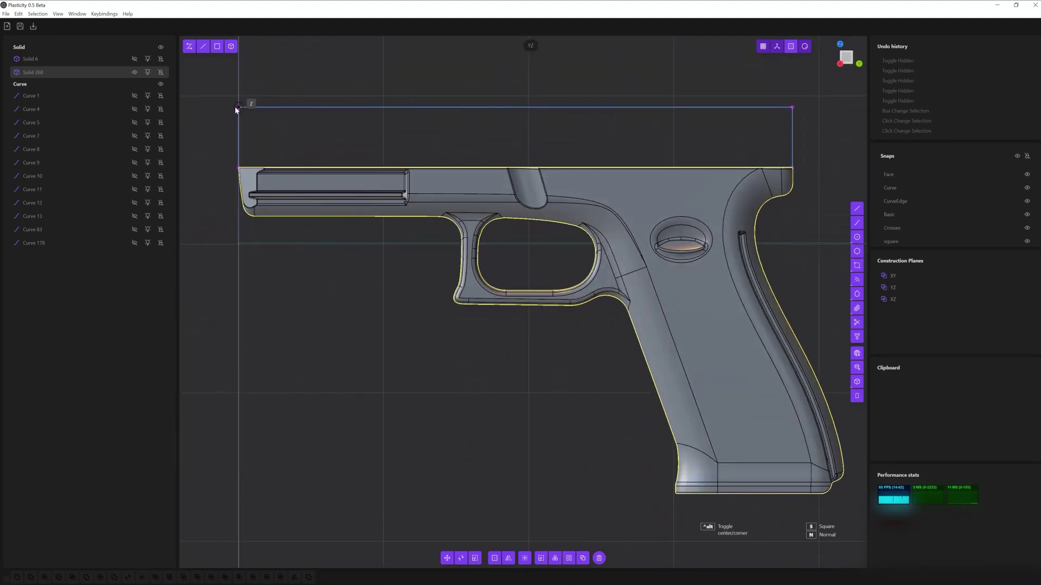
{"action": "left_click", "coordinate": [235, 109]}
{"action": "middle_click_drag", "start_coordinate": [239, 114], "coordinate": [516, 468]}
{"action": "left_click", "coordinate": [475, 559]}
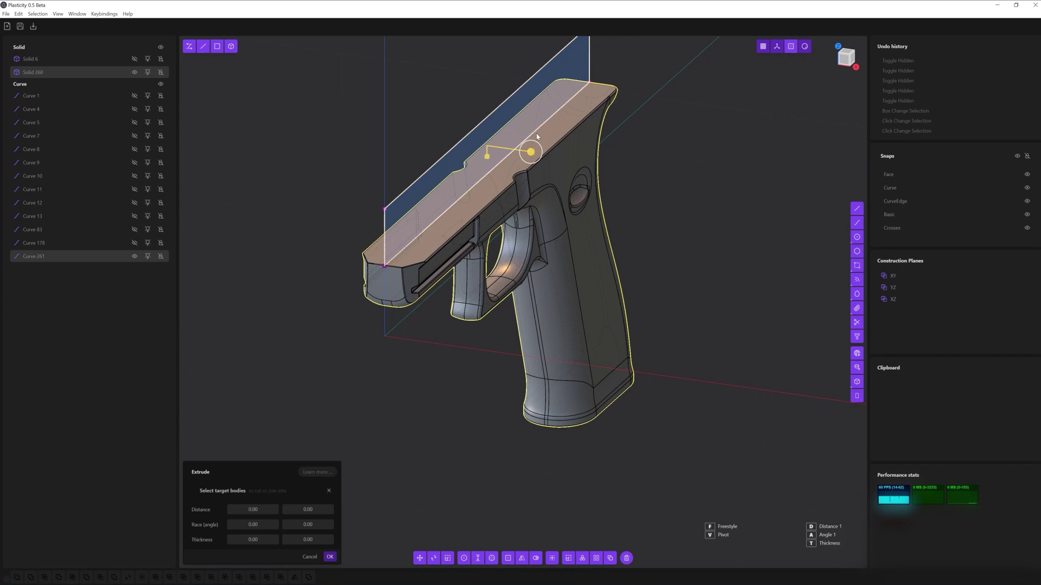
{"action": "key", "text": "Escape"}
{"action": "mouse_move", "coordinate": [409, 126]}
{"action": "middle_mouse_down"}
{"action": "mouse_move", "coordinate": [544, 304]}
{"action": "mouse_move", "coordinate": [652, 359]}
{"action": "middle_mouse_up"}
{"action": "left_click", "coordinate": [544, 304]}
{"action": "key", "text": "e"}
{"action": "key", "text": "Return"}
{"action": "mouse_move", "coordinate": [650, 424]}
{"action": "middle_mouse_down"}
{"action": "mouse_move", "coordinate": [369, 425]}
{"action": "mouse_move", "coordinate": [318, 441]}
{"action": "mouse_move", "coordinate": [275, 479]}
{"action": "middle_mouse_up"}
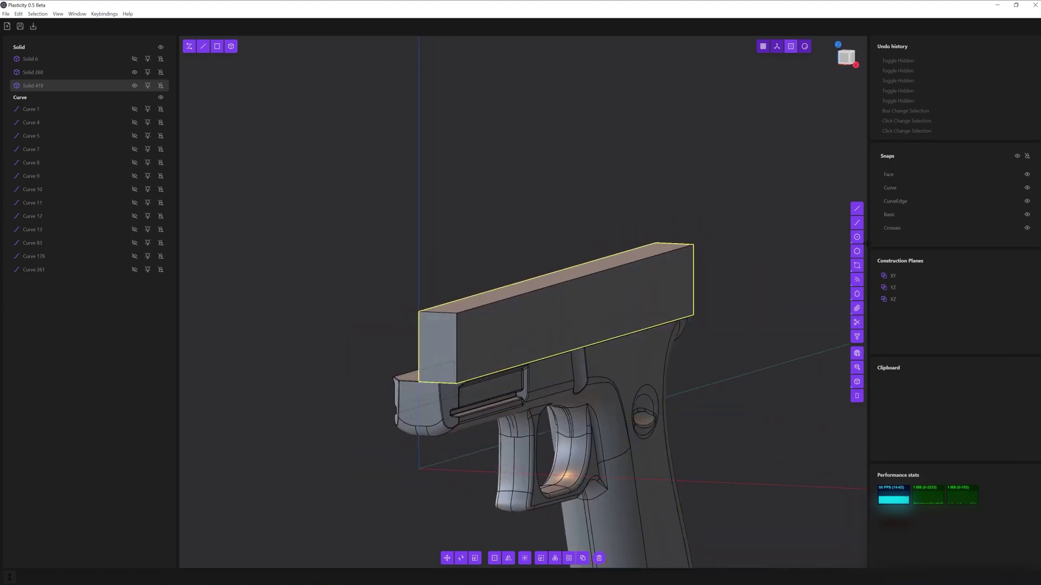
{"action": "key", "text": "KP_1"}
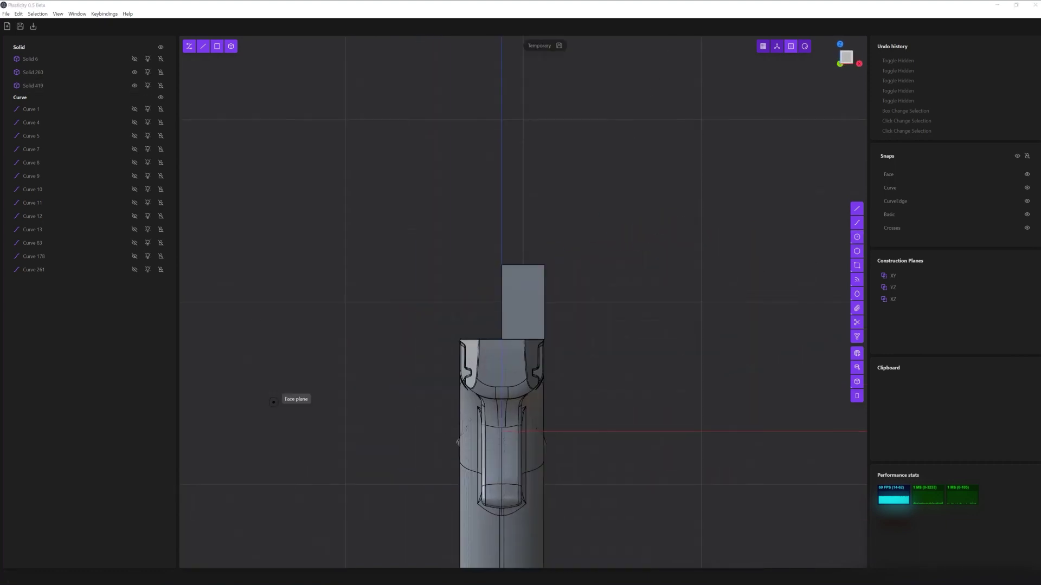
Place a circle on the slide's front end with a rectangle beneath it, forming a D-shape
{"action": "scroll", "coordinate": [502, 290], "scroll_direction": "up", "scroll_amount": 1}
{"action": "left_click", "coordinate": [523, 297]}
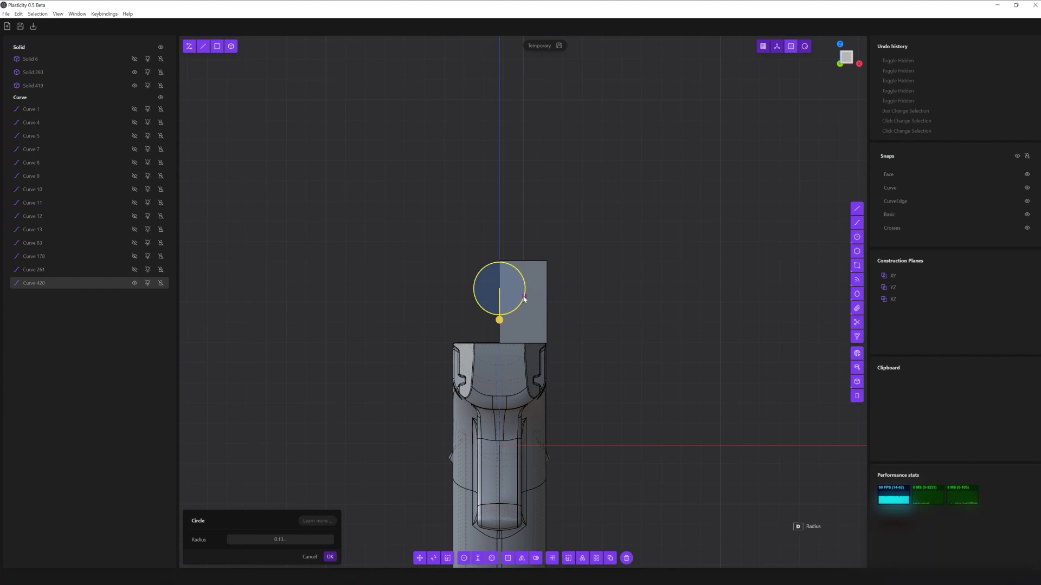
{"action": "key", "text": "g"}
{"action": "left_click", "coordinate": [566, 287]}
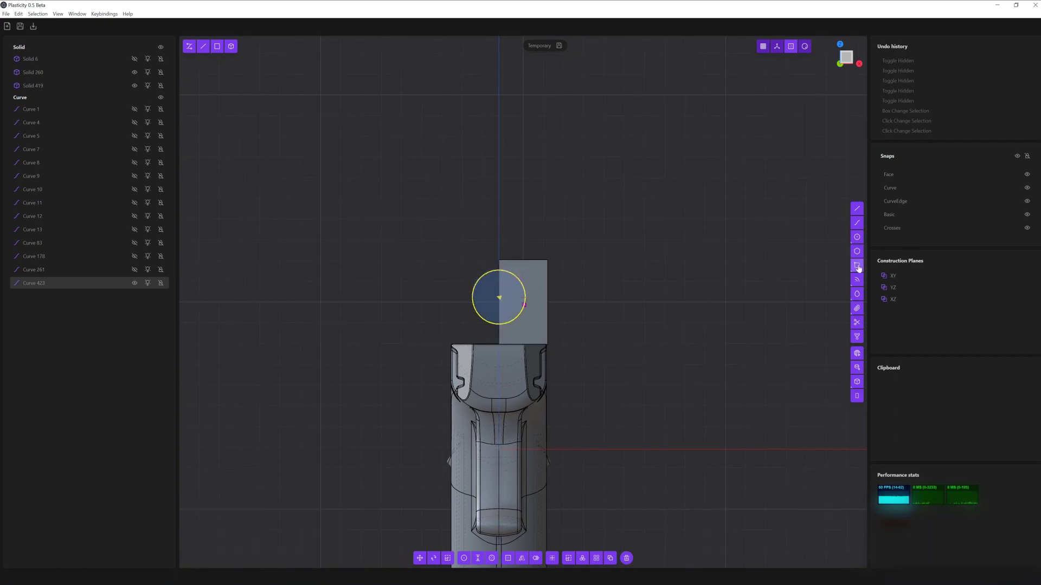
{"action": "left_click", "coordinate": [525, 297]}
{"action": "mouse_move", "coordinate": [602, 346]}
{"action": "middle_mouse_down"}
{"action": "mouse_move", "coordinate": [407, 469]}
{"action": "mouse_move", "coordinate": [328, 560]}
{"action": "middle_mouse_up"}
{"action": "left_click", "coordinate": [328, 560]}
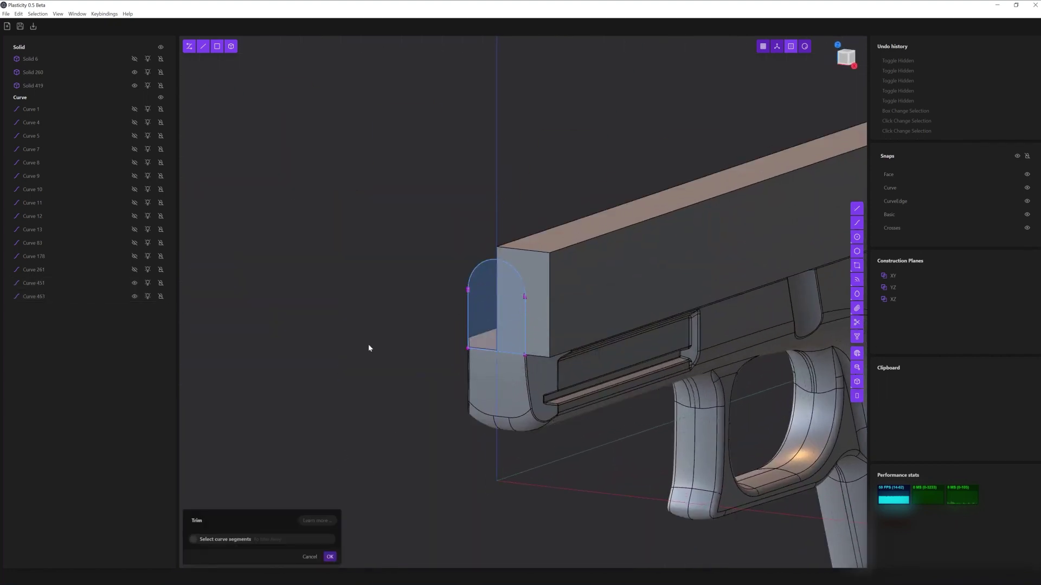
{"action": "middle_click_drag", "start_coordinate": [369, 344], "coordinate": [357, 568]}
Trim away the inner segment where the circle and rectangle overlap
{"action": "left_click", "coordinate": [465, 319]}
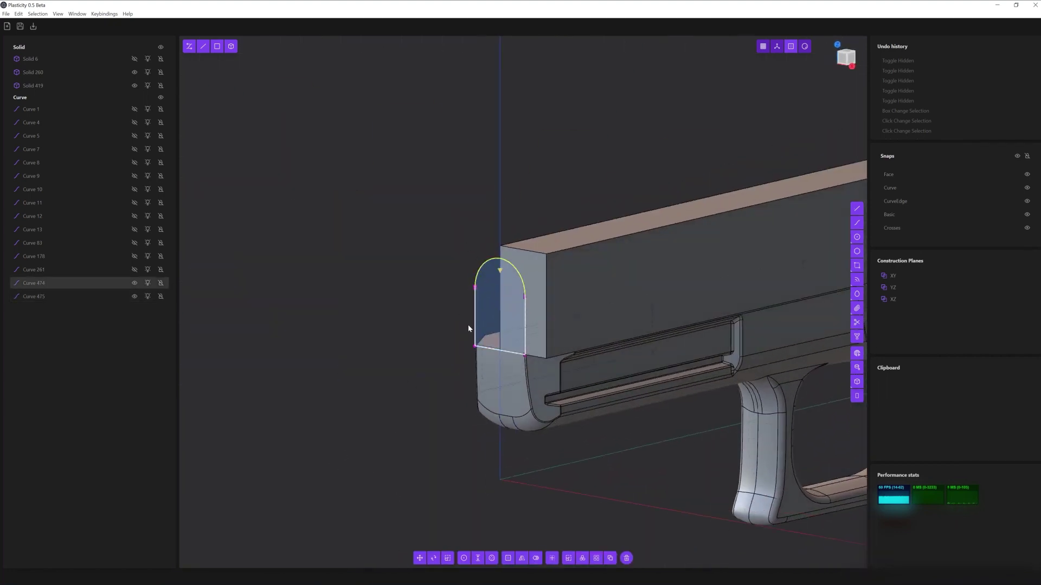
{"action": "left_click", "coordinate": [63, 283]}
{"action": "left_click", "coordinate": [63, 297], "text": "shift"}
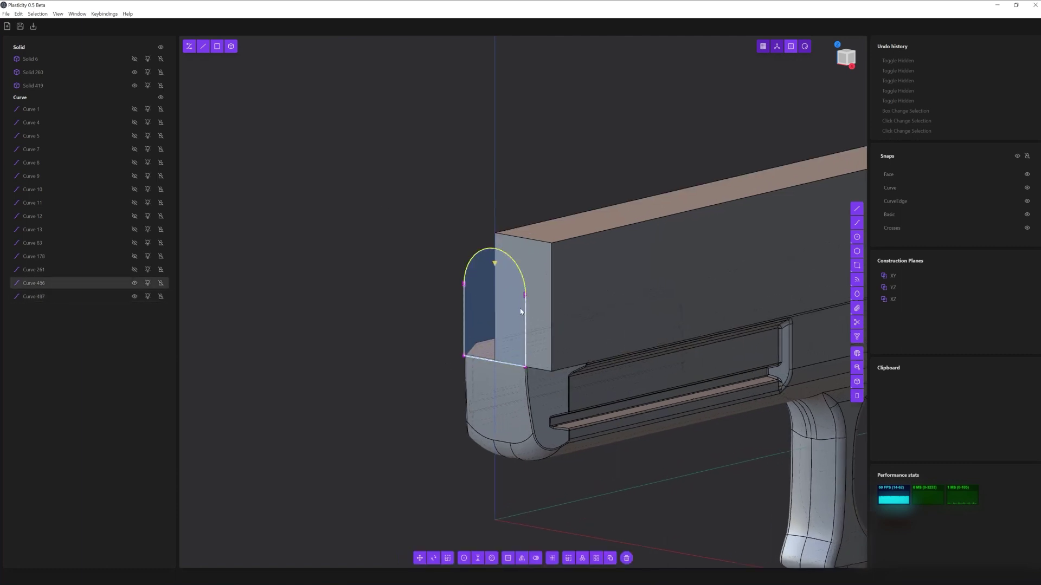
{"action": "scroll", "coordinate": [526, 301], "scroll_direction": "up", "scroll_amount": 3}
{"action": "scroll", "coordinate": [530, 300], "scroll_direction": "up", "scroll_amount": 3}
{"action": "key", "text": "t"}
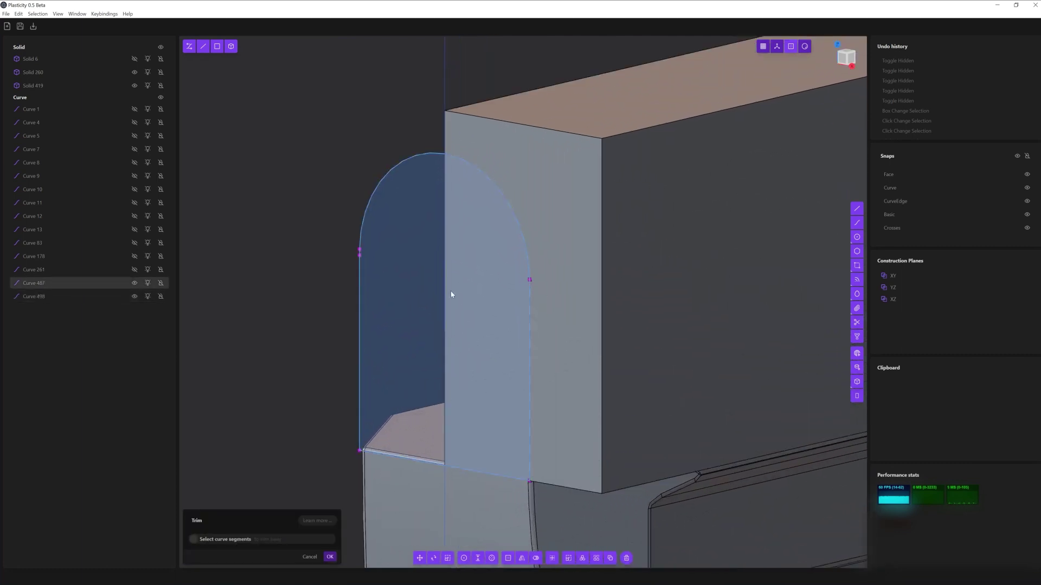
{"action": "scroll", "coordinate": [379, 488], "scroll_direction": "down", "scroll_amount": 2}
{"action": "left_click", "coordinate": [330, 557]}
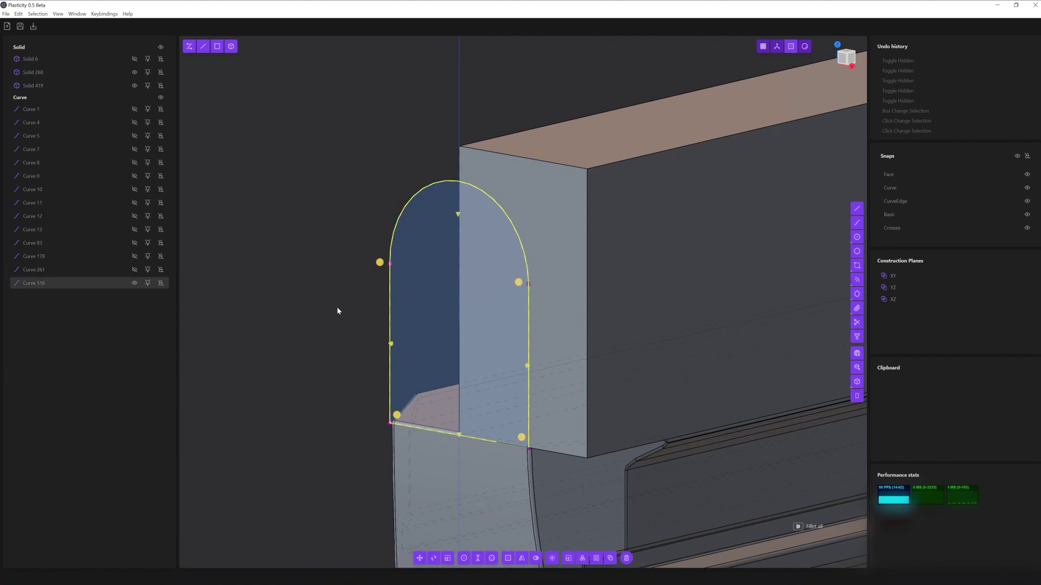
Offset the slide's top face and fillet the profile curve, ending in front view
{"action": "mouse_move", "coordinate": [337, 310]}
{"action": "middle_mouse_down"}
{"action": "mouse_move", "coordinate": [542, 243]}
{"action": "mouse_move", "coordinate": [453, 261]}
{"action": "middle_mouse_up"}
{"action": "left_click", "coordinate": [582, 225]}
{"action": "key", "text": "o"}
{"action": "left_click", "coordinate": [582, 225]}
{"action": "left_click", "coordinate": [486, 271]}
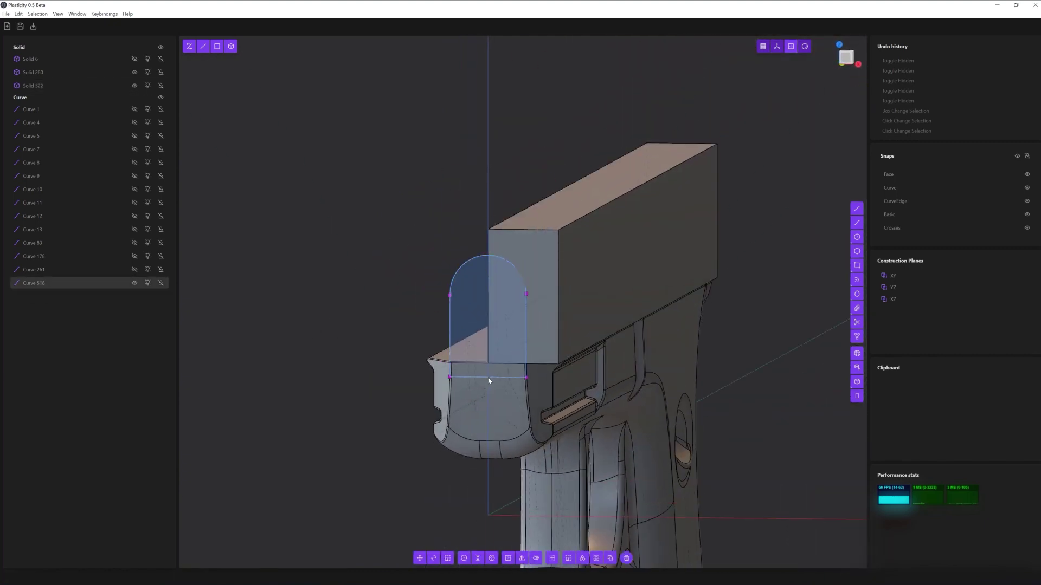
{"action": "key", "text": "f"}
{"action": "middle_click_drag", "start_coordinate": [535, 348], "coordinate": [561, 438]}
{"action": "mouse_move", "coordinate": [855, 211]}
{"action": "middle_mouse_down"}
{"action": "mouse_move", "coordinate": [773, 123]}
{"action": "mouse_move", "coordinate": [539, 245]}
{"action": "middle_mouse_up"}
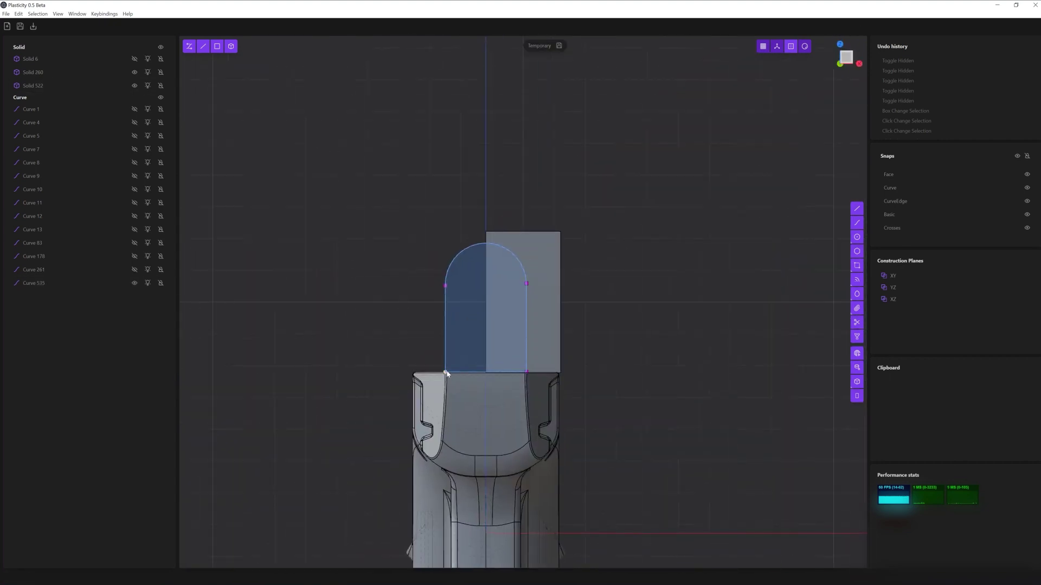
Duplicate the D-shaped profile and move the copy 0.30 back along the slide
{"action": "left_click", "coordinate": [477, 372]}
{"action": "key", "text": "f"}
{"action": "mouse_move", "coordinate": [487, 378]}
{"action": "middle_mouse_down"}
{"action": "mouse_move", "coordinate": [620, 417]}
{"action": "mouse_move", "coordinate": [652, 408]}
{"action": "middle_mouse_up"}
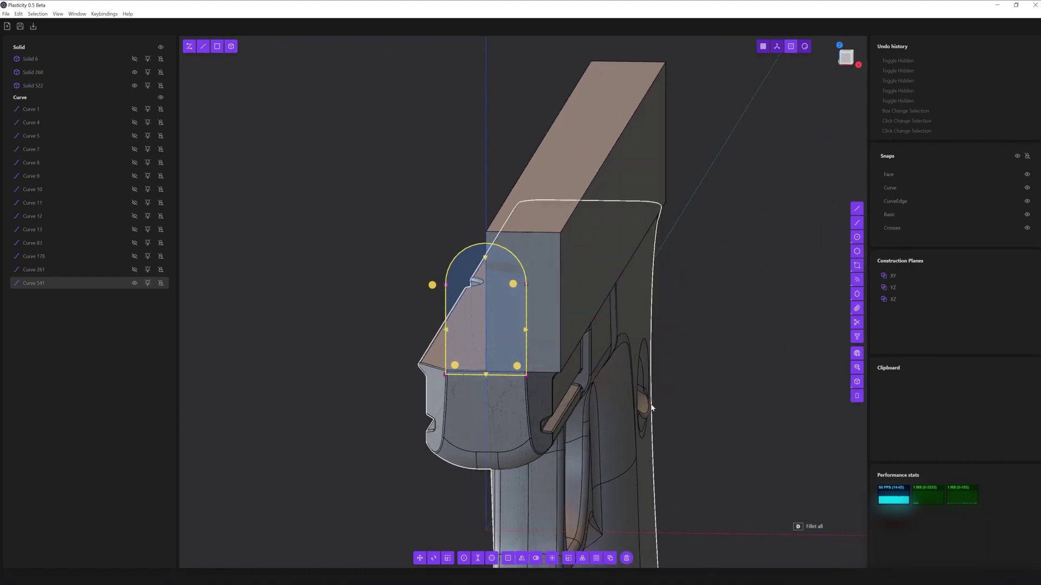
{"action": "middle_click_drag", "start_coordinate": [670, 321], "coordinate": [655, 338]}
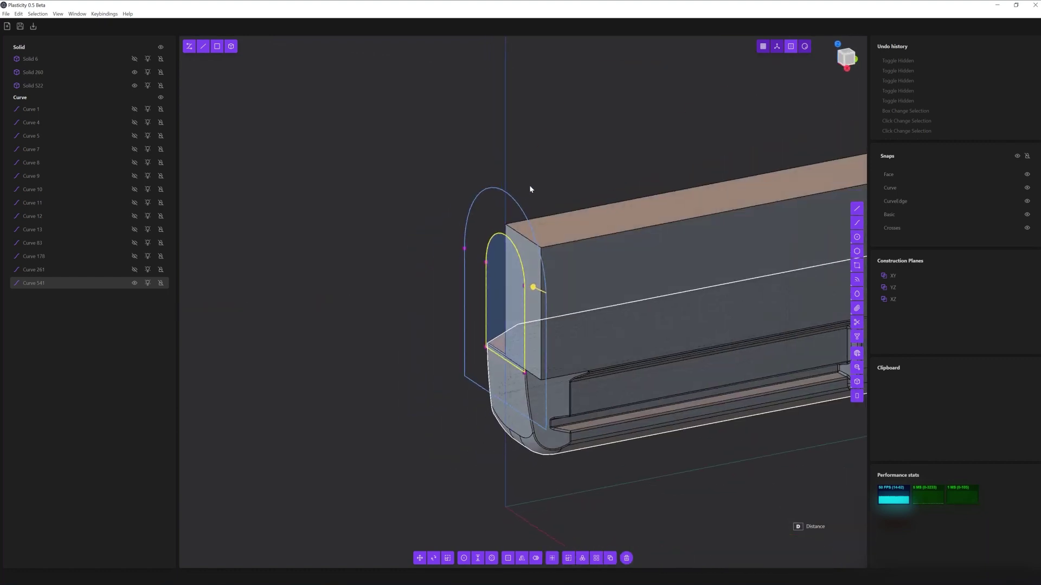
{"action": "key", "text": "ctrl+d"}
{"action": "key", "text": "g"}
{"action": "left_click_drag", "start_coordinate": [585, 282], "coordinate": [676, 287]}
{"action": "key", "text": "KP_3"}
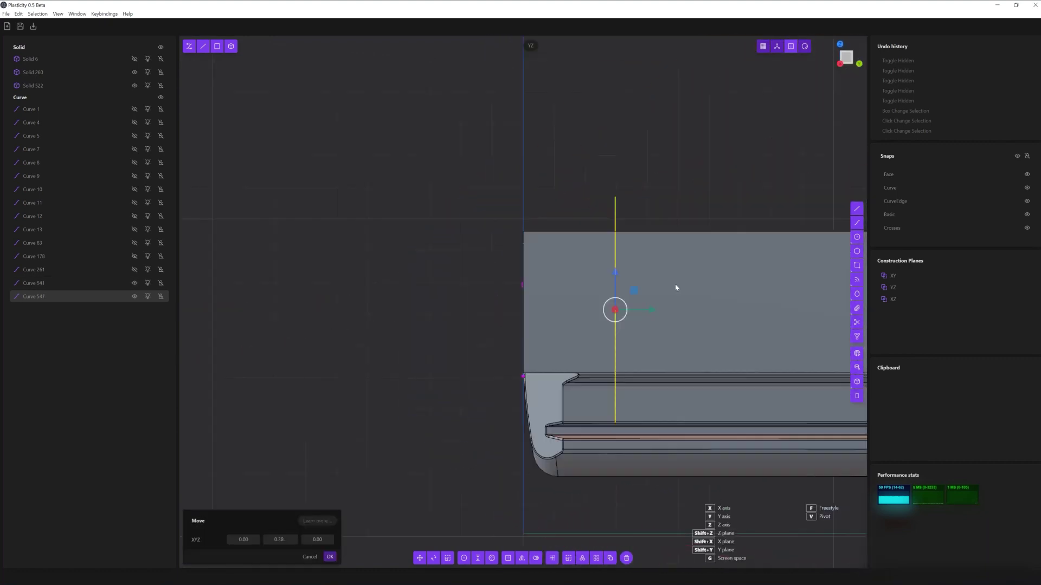
{"action": "mouse_move", "coordinate": [615, 318]}
{"action": "middle_mouse_down"}
{"action": "mouse_move", "coordinate": [588, 178]}
{"action": "mouse_move", "coordinate": [662, 219]}
{"action": "mouse_move", "coordinate": [584, 213]}
{"action": "mouse_move", "coordinate": [574, 469]}
{"action": "middle_mouse_up"}
{"action": "key", "text": "Return"}
Fillet a slide edge, then preview and cancel a loft between the two profiles
{"action": "key", "text": "f"}
{"action": "left_click", "coordinate": [593, 212]}
{"action": "key", "text": "f"}
{"action": "key", "text": "Return"}
{"action": "key", "text": "f"}
{"action": "left_click", "coordinate": [492, 559]}
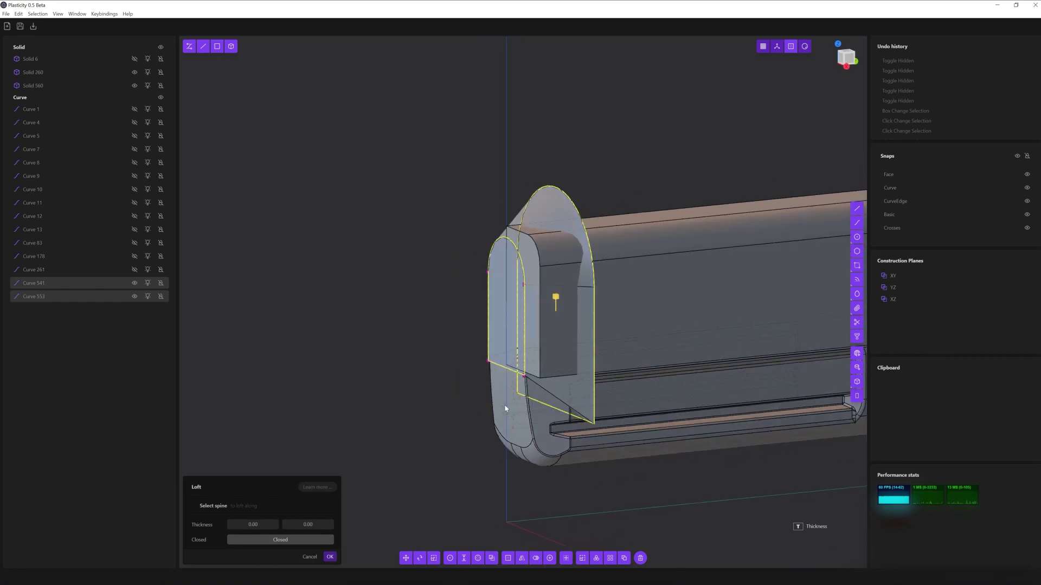
{"action": "mouse_move", "coordinate": [493, 418]}
{"action": "middle_mouse_down"}
{"action": "mouse_move", "coordinate": [508, 308]}
{"action": "mouse_move", "coordinate": [496, 321]}
{"action": "mouse_move", "coordinate": [593, 246]}
{"action": "mouse_move", "coordinate": [576, 199]}
{"action": "middle_mouse_up"}
{"action": "key", "text": "Escape"}
Offset the copied profile outward and build a solid from the profiles
{"action": "left_click", "coordinate": [593, 246]}
{"action": "left_click", "coordinate": [477, 558]}
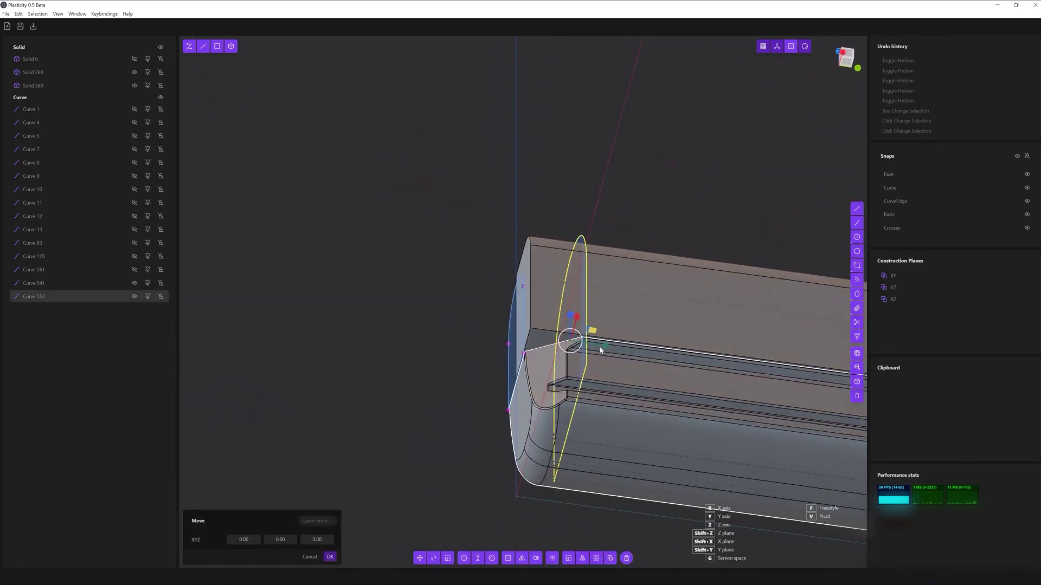
{"action": "middle_click_drag", "start_coordinate": [437, 309], "coordinate": [482, 321]}
{"action": "left_click", "coordinate": [482, 321]}
{"action": "key", "text": "Return"}
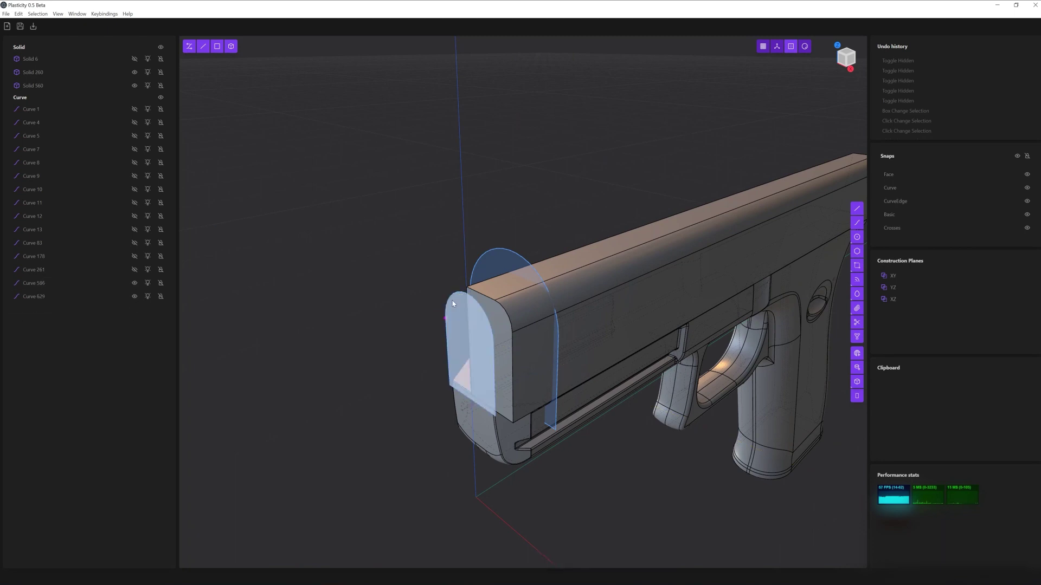
{"action": "left_click", "coordinate": [492, 558]}
{"action": "key", "text": "Return"}
{"action": "middle_click_drag", "start_coordinate": [285, 460], "coordinate": [633, 318]}
Extrude the enlarged profile into the rear wedge and Boolean it with the slide
{"action": "left_click", "coordinate": [160, 296]}
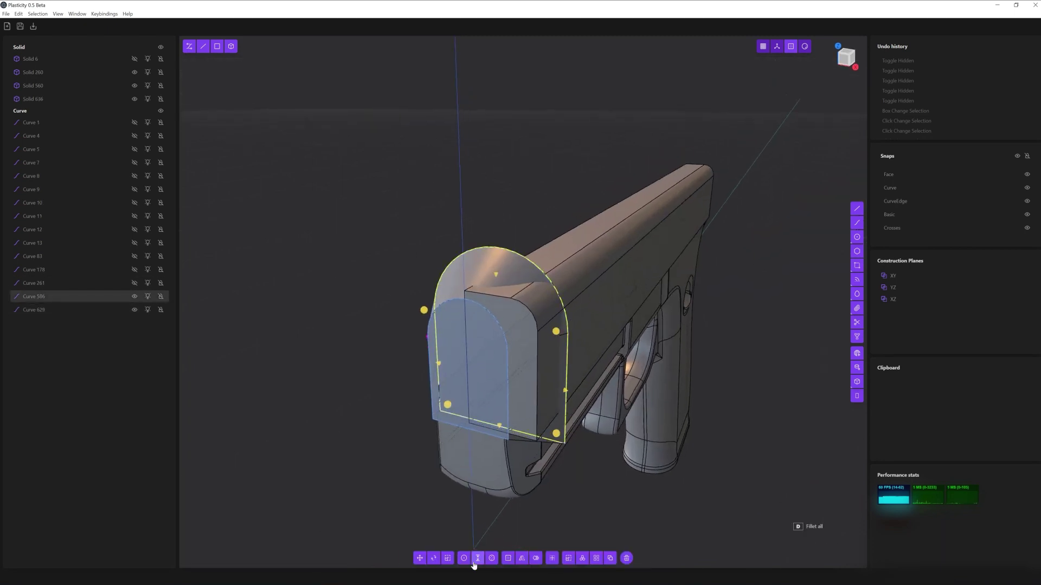
{"action": "key", "text": "e"}
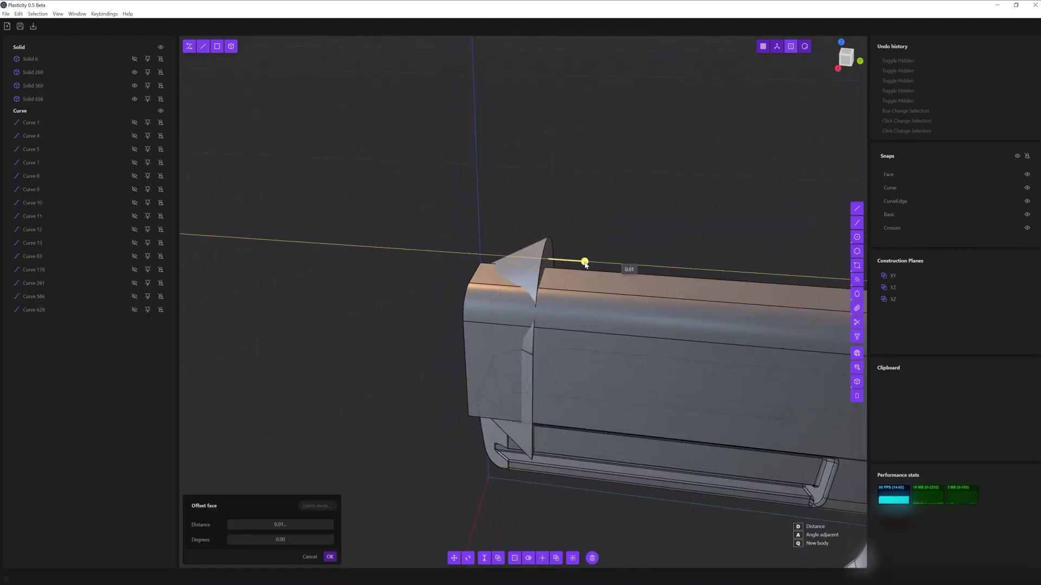
{"action": "left_click", "coordinate": [584, 263]}
{"action": "middle_click_drag", "start_coordinate": [585, 263], "coordinate": [644, 291]}
{"action": "key", "text": "shift+b"}
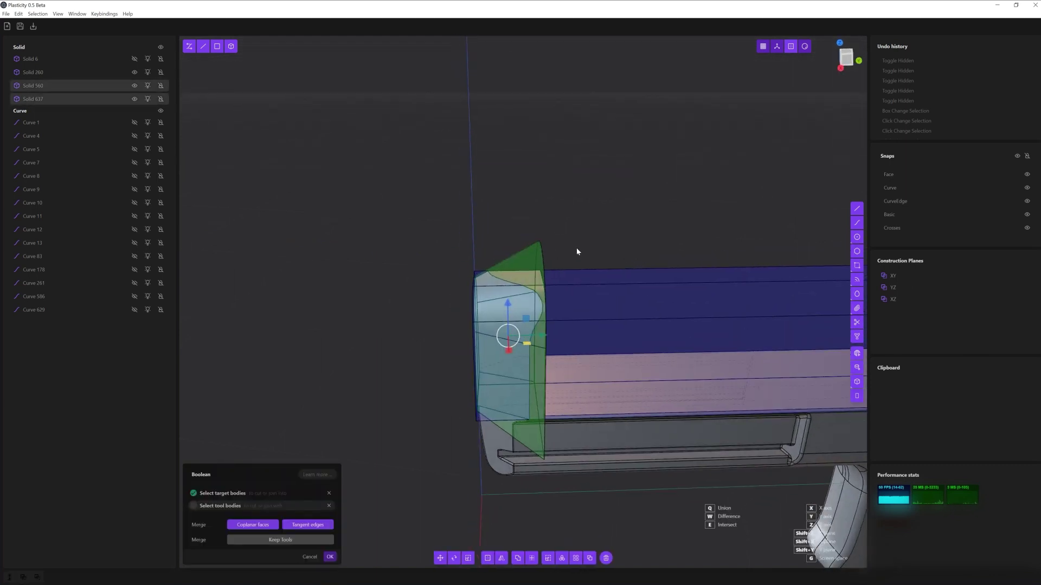
{"action": "key", "text": "Return"}
{"action": "middle_click_drag", "start_coordinate": [577, 248], "coordinate": [703, 252]}
Offset the selected face, then push the slide's rear face slightly inward
{"action": "key", "text": "o"}
{"action": "scroll", "coordinate": [769, 354], "scroll_direction": "down", "scroll_amount": 5}
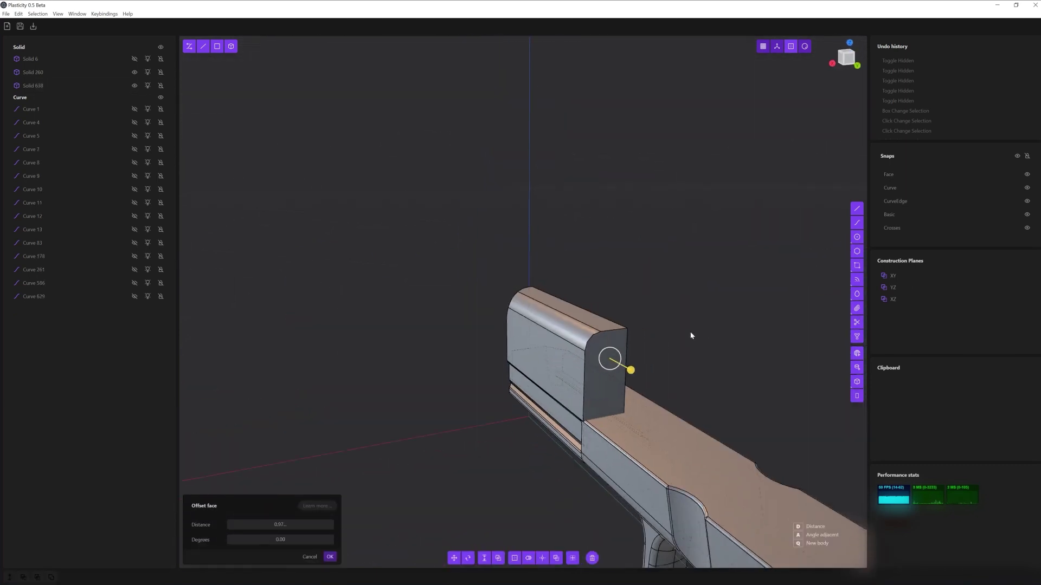
{"action": "scroll", "coordinate": [623, 347], "scroll_direction": "down", "scroll_amount": 5}
{"action": "left_click", "coordinate": [558, 283]}
{"action": "middle_click_drag", "start_coordinate": [557, 284], "coordinate": [597, 447]}
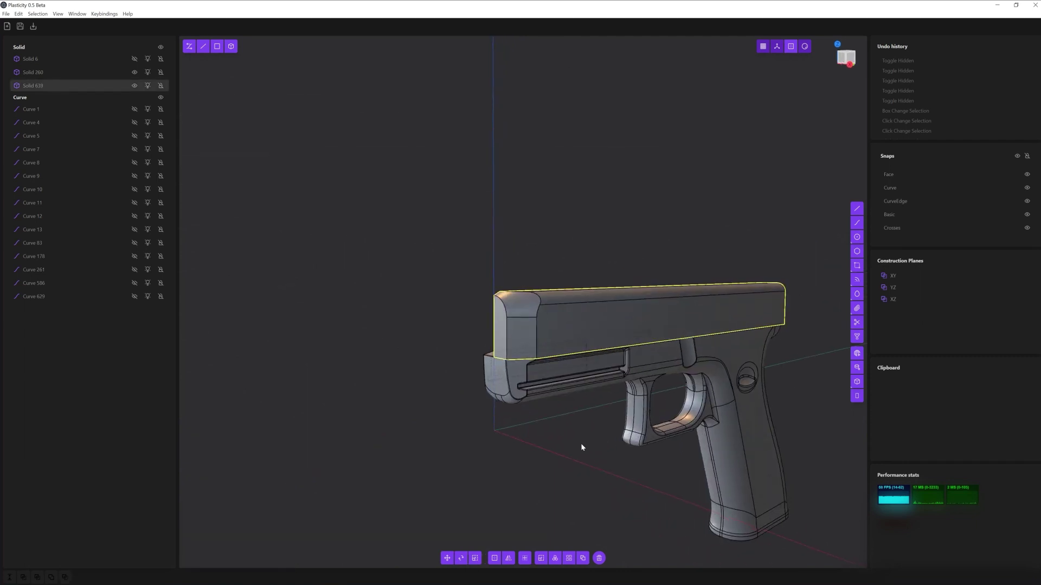
{"action": "scroll", "coordinate": [507, 310], "scroll_direction": "up", "scroll_amount": 3}
{"action": "middle_click_drag", "start_coordinate": [507, 310], "coordinate": [535, 320]}
{"action": "scroll", "coordinate": [503, 313], "scroll_direction": "up", "scroll_amount": 3}
{"action": "left_click", "coordinate": [503, 313]}
{"action": "key", "text": "o"}
{"action": "left_click_drag", "start_coordinate": [487, 269], "coordinate": [490, 271]}
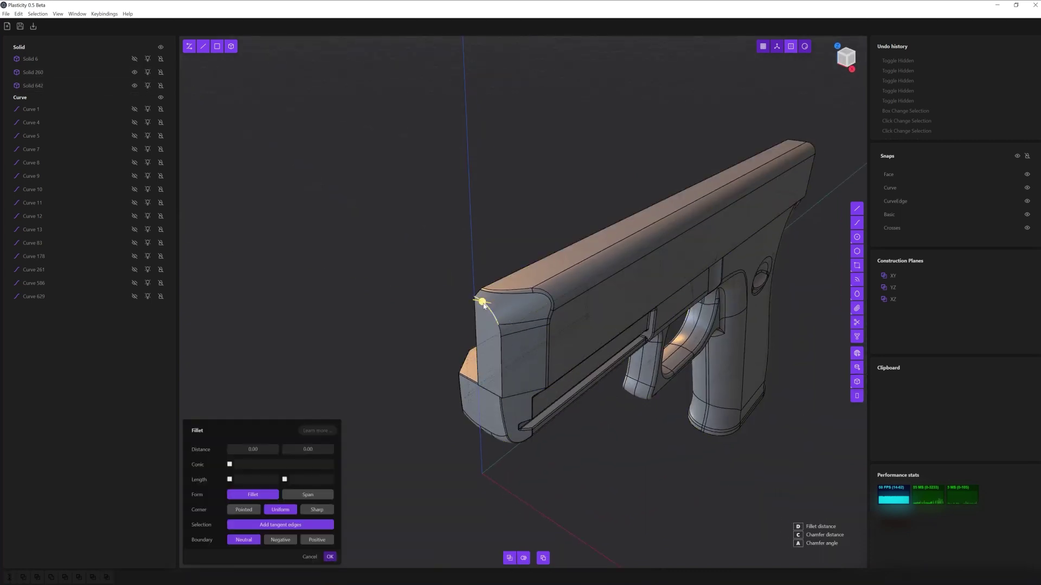
Confirm the slide edge fillet and draw concentric circles on the slide's front face
{"action": "middle_click_drag", "start_coordinate": [442, 267], "coordinate": [460, 362]}
{"action": "left_click", "coordinate": [837, 65]}
{"action": "mouse_move", "coordinate": [837, 65]}
{"action": "middle_mouse_down"}
{"action": "mouse_move", "coordinate": [743, 244]}
{"action": "mouse_move", "coordinate": [560, 400]}
{"action": "middle_mouse_up"}
{"action": "scroll", "coordinate": [560, 400], "scroll_direction": "up", "scroll_amount": 3}
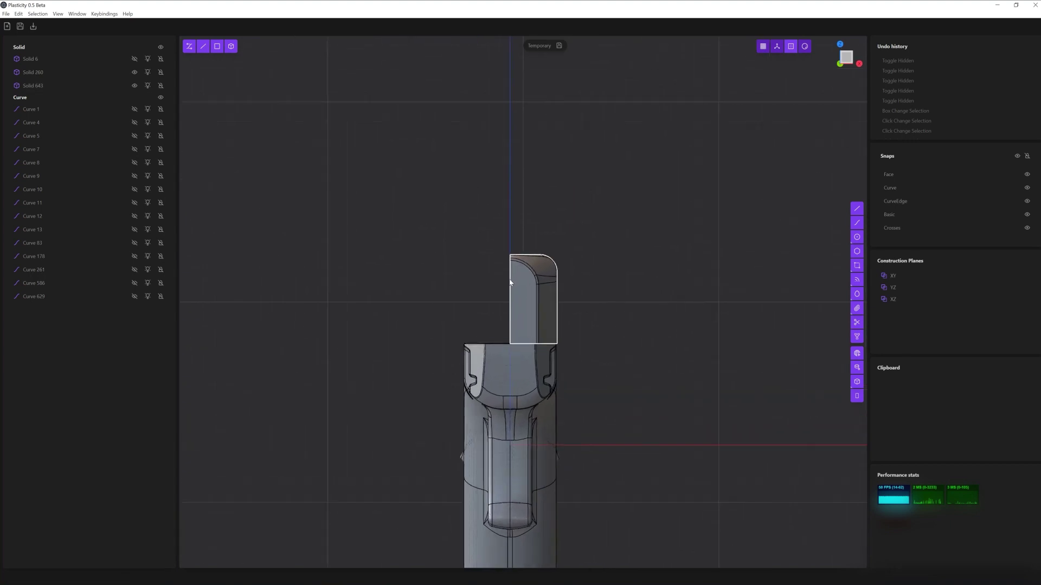
{"action": "scroll", "coordinate": [560, 399], "scroll_direction": "up", "scroll_amount": 2}
{"action": "left_click", "coordinate": [541, 237]}
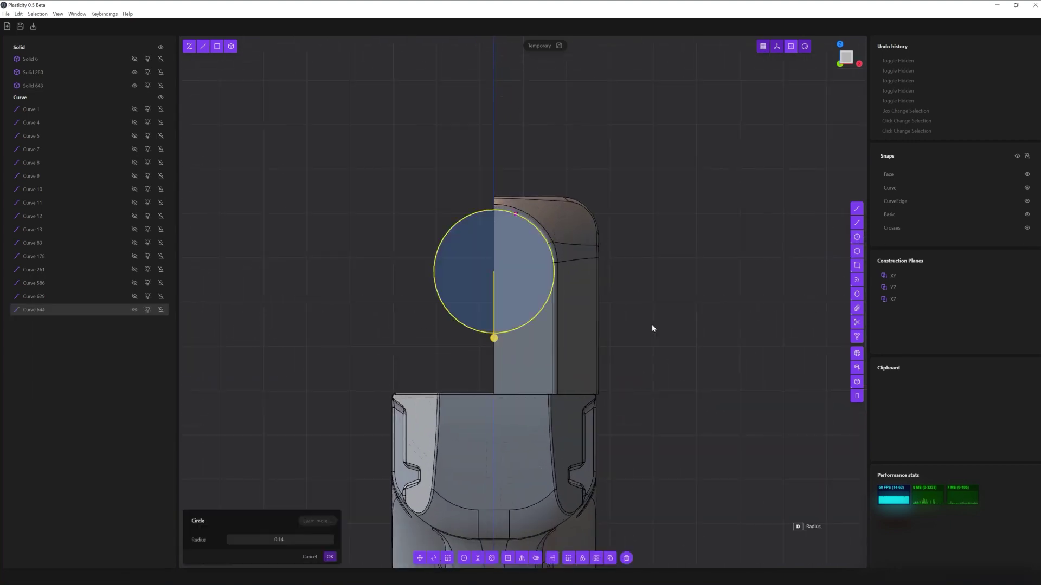
{"action": "left_click", "coordinate": [656, 344]}
{"action": "left_click", "coordinate": [543, 298]}
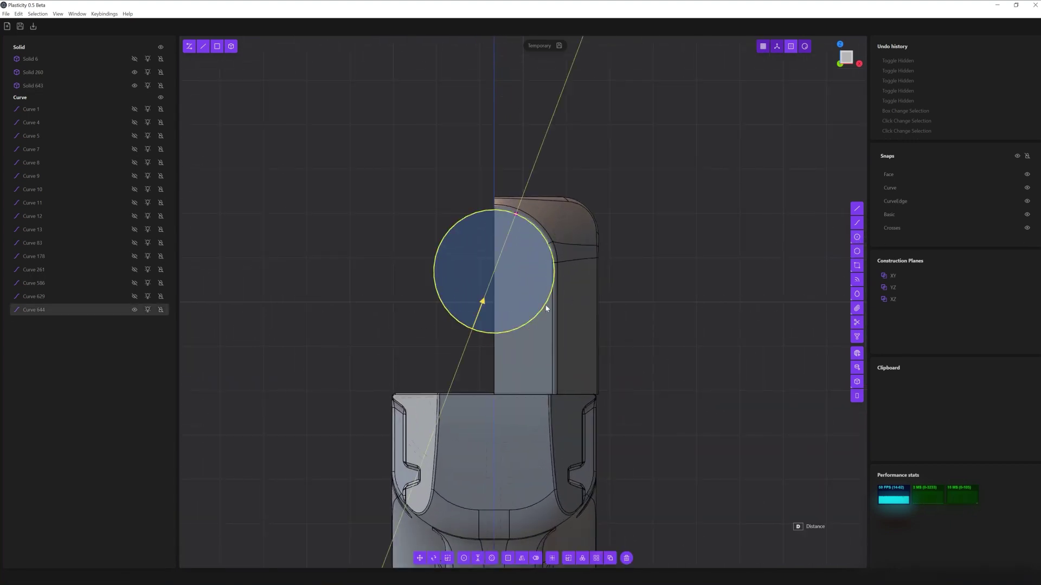
{"action": "left_click", "coordinate": [536, 302]}
Cut the circle through the slide as a barrel channel and round a slide edge
{"action": "scroll", "coordinate": [388, 466], "scroll_direction": "down", "scroll_amount": 5}
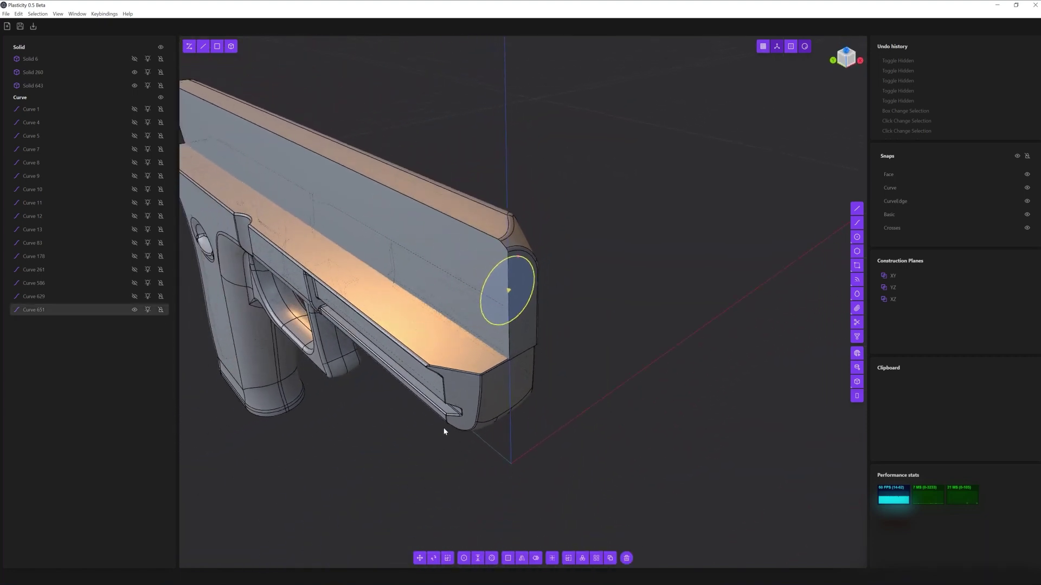
{"action": "key", "text": "x"}
{"action": "middle_click_drag", "start_coordinate": [408, 243], "coordinate": [427, 252]}
{"action": "scroll", "coordinate": [364, 272], "scroll_direction": "down", "scroll_amount": 2}
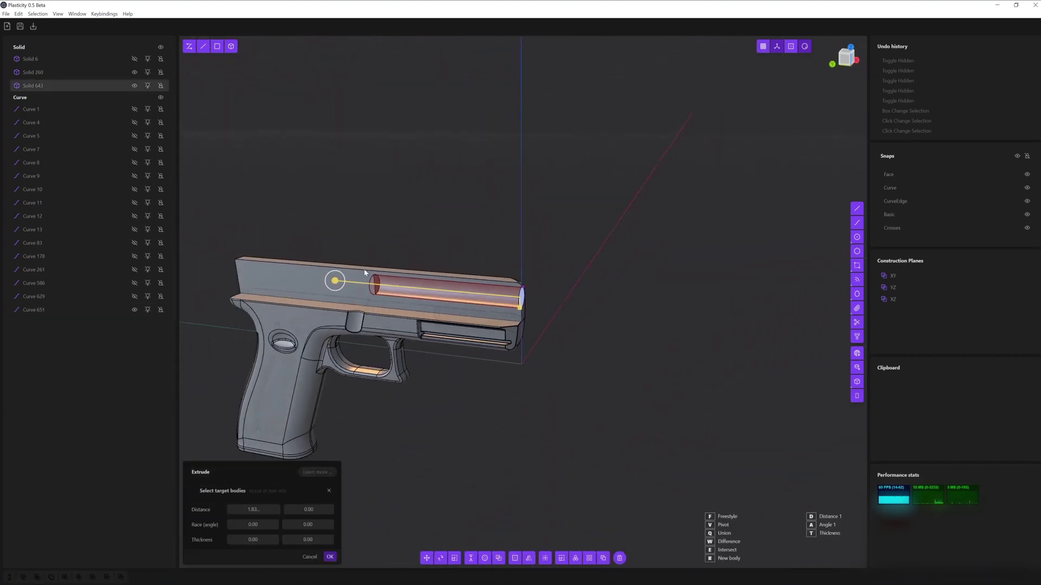
{"action": "left_click", "coordinate": [219, 280]}
{"action": "mouse_move", "coordinate": [650, 316]}
{"action": "middle_mouse_down"}
{"action": "mouse_move", "coordinate": [739, 434]}
{"action": "mouse_move", "coordinate": [748, 362]}
{"action": "middle_mouse_up"}
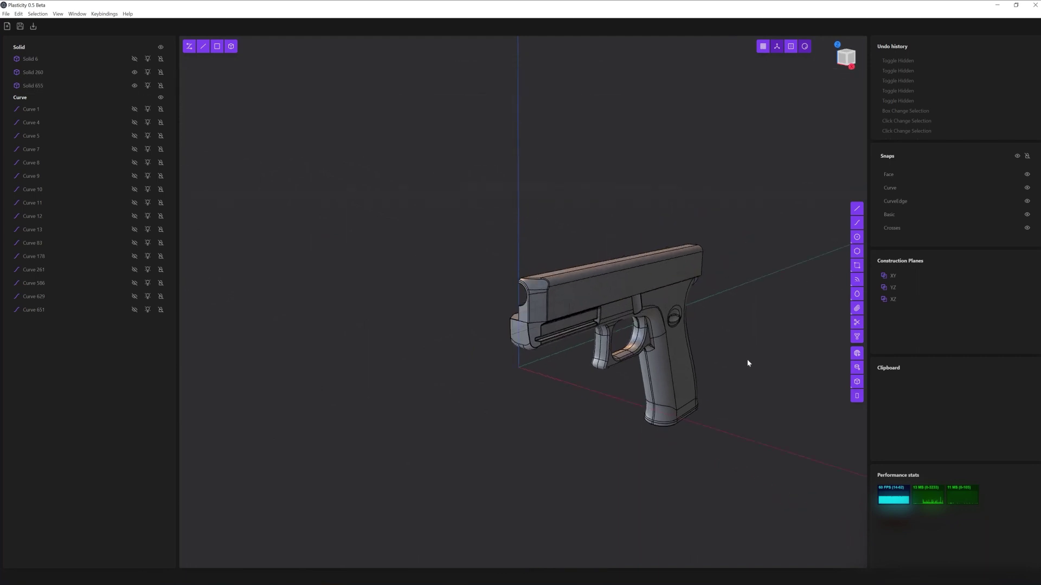
{"action": "scroll", "coordinate": [813, 407], "scroll_direction": "up", "scroll_amount": 5}
{"action": "key", "text": "f"}
{"action": "mouse_move", "coordinate": [671, 255]}
{"action": "middle_mouse_down"}
{"action": "mouse_move", "coordinate": [664, 344]}
{"action": "mouse_move", "coordinate": [736, 385]}
{"action": "mouse_move", "coordinate": [623, 434]}
{"action": "middle_mouse_up"}
{"action": "scroll", "coordinate": [598, 473], "scroll_direction": "up", "scroll_amount": 3}
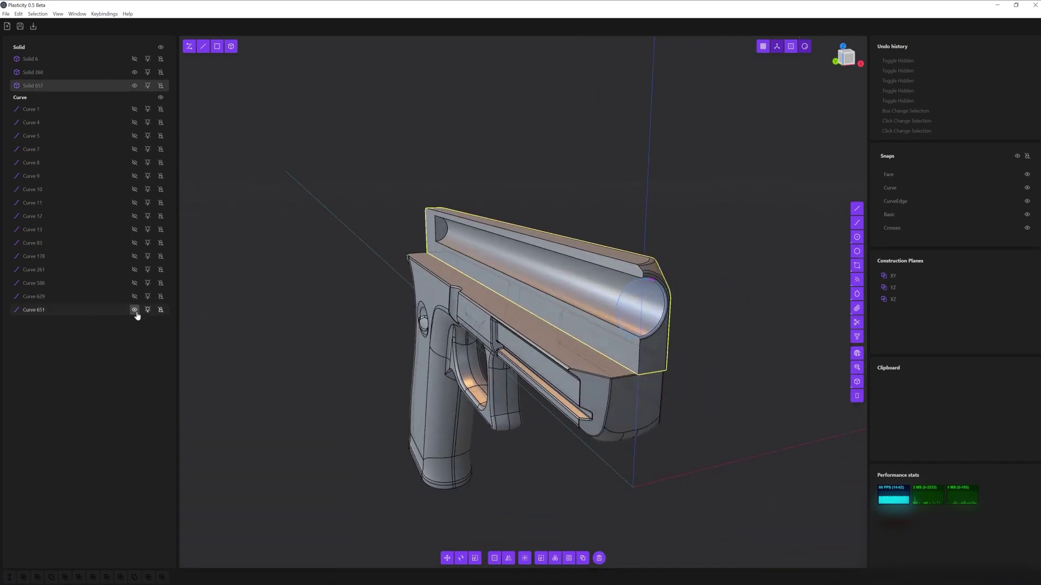
Offset the circle and extrude the ring between them into a barrel tube
{"action": "left_click", "coordinate": [65, 309]}
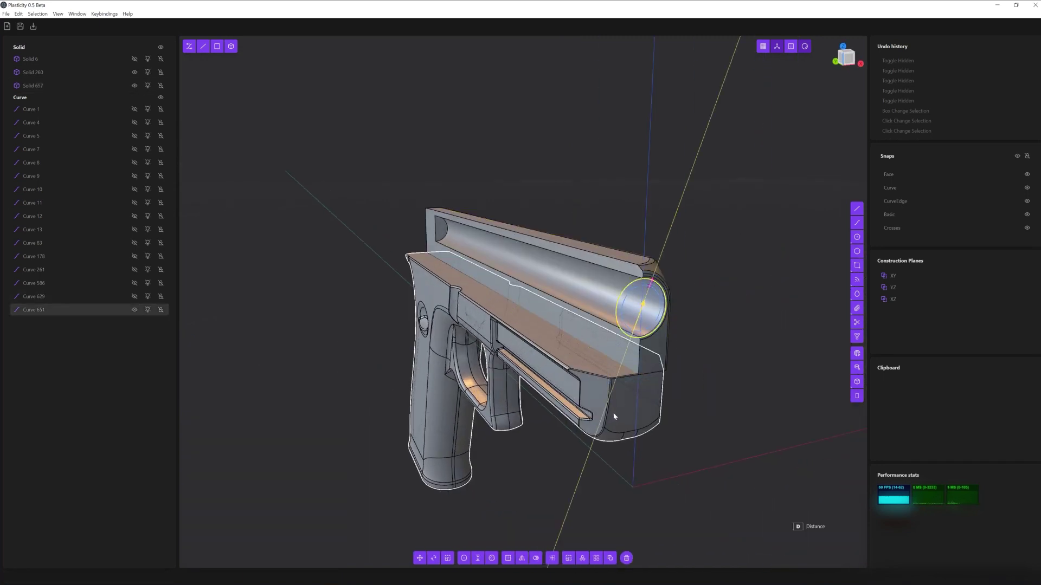
{"action": "left_click", "coordinate": [697, 404]}
{"action": "middle_click_drag", "start_coordinate": [655, 285], "coordinate": [761, 305]}
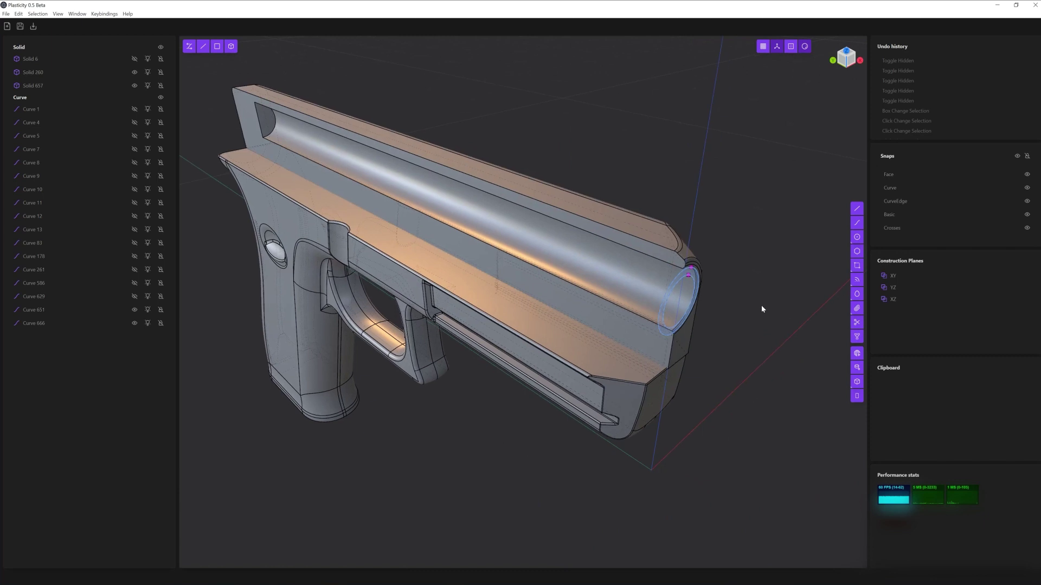
{"action": "scroll", "coordinate": [705, 244], "scroll_direction": "up", "scroll_amount": 5}
{"action": "left_click", "coordinate": [702, 203]}
{"action": "key", "text": "e"}
{"action": "scroll", "coordinate": [640, 211], "scroll_direction": "down", "scroll_amount": 3}
{"action": "scroll", "coordinate": [487, 195], "scroll_direction": "down", "scroll_amount": 2}
{"action": "left_click", "coordinate": [590, 283]}
Fillet the barrel tube's front edge
{"action": "mouse_move", "coordinate": [590, 284]}
{"action": "middle_mouse_down"}
{"action": "mouse_move", "coordinate": [449, 310]}
{"action": "mouse_move", "coordinate": [408, 365]}
{"action": "mouse_move", "coordinate": [589, 259]}
{"action": "mouse_move", "coordinate": [336, 286]}
{"action": "middle_mouse_up"}
{"action": "left_click", "coordinate": [589, 259]}
{"action": "key", "text": "f"}
{"action": "key", "text": "Return"}
Hide the gun frame (Solid 260) and barrel (Solid 671), then switch to side view
{"action": "scroll", "coordinate": [337, 309], "scroll_direction": "down", "scroll_amount": 2}
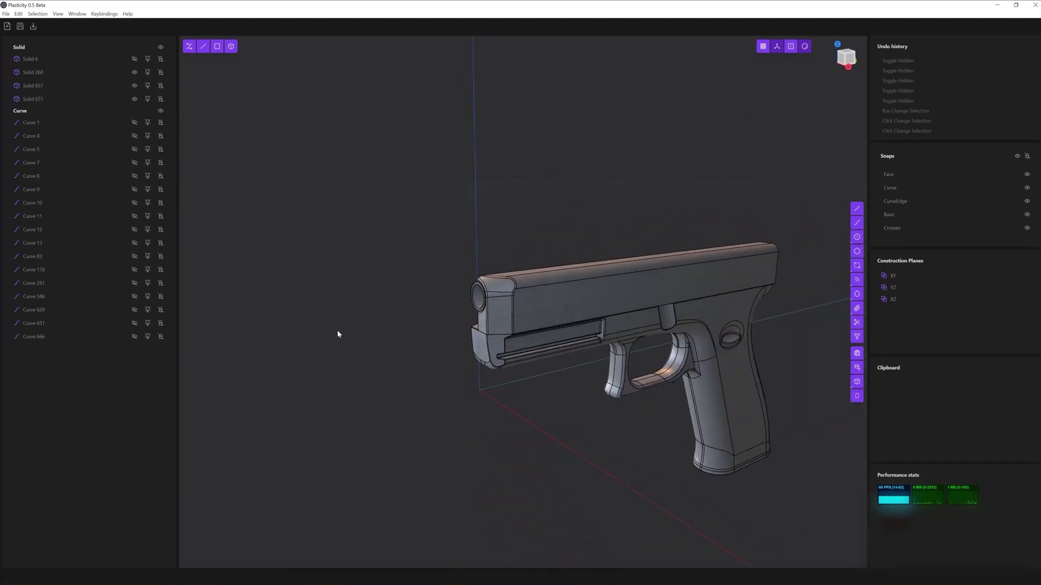
{"action": "scroll", "coordinate": [401, 486], "scroll_direction": "up", "scroll_amount": 2}
{"action": "middle_click_drag", "start_coordinate": [401, 486], "coordinate": [831, 225]}
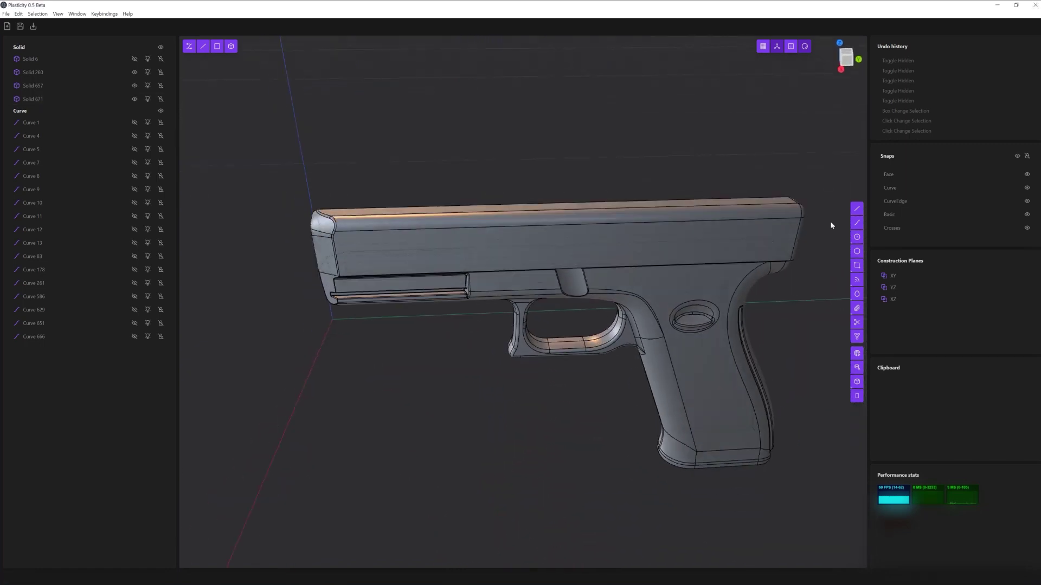
{"action": "left_click", "coordinate": [134, 72]}
{"action": "left_click", "coordinate": [134, 98]}
{"action": "left_click", "coordinate": [846, 57]}
{"action": "scroll", "coordinate": [334, 276], "scroll_direction": "up", "scroll_amount": 3}
{"action": "scroll", "coordinate": [307, 265], "scroll_direction": "up", "scroll_amount": 2}
Draw a small rectangle near the slide's end in the side view
{"action": "left_click", "coordinate": [307, 264]}
{"action": "middle_click_drag", "start_coordinate": [342, 288], "coordinate": [349, 271]}
{"action": "left_click", "coordinate": [332, 288]}
{"action": "scroll", "coordinate": [371, 302], "scroll_direction": "up", "scroll_amount": 5}
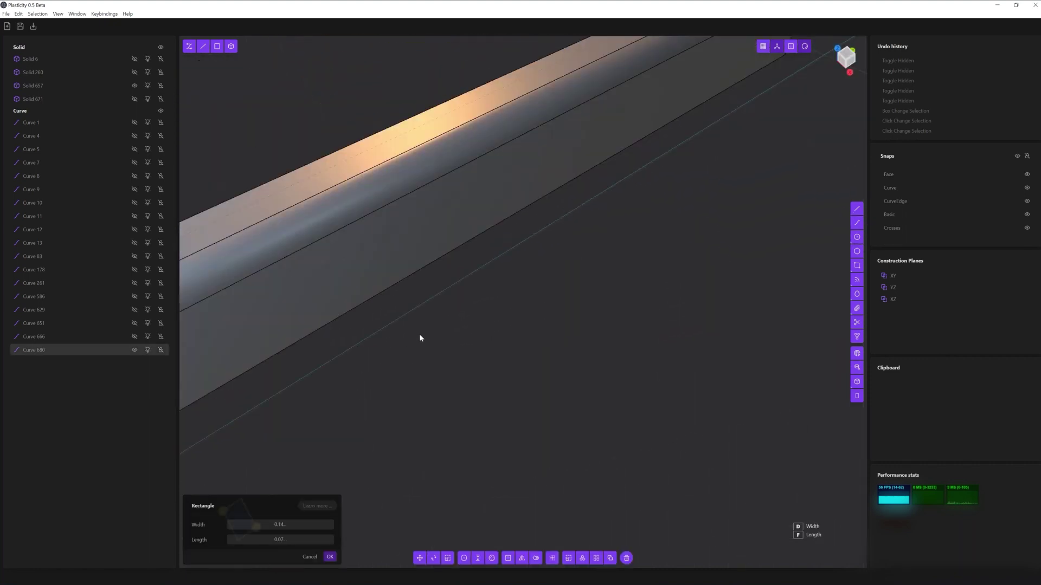
{"action": "scroll", "coordinate": [420, 338], "scroll_direction": "down", "scroll_amount": 5}
{"action": "left_click", "coordinate": [330, 557]}
{"action": "scroll", "coordinate": [618, 415], "scroll_direction": "up", "scroll_amount": 2}
{"action": "key", "text": "f"}
Extrude the rectangle into a tall post through the slide and shift it along the slide
{"action": "mouse_move", "coordinate": [449, 304]}
{"action": "middle_mouse_down"}
{"action": "mouse_move", "coordinate": [602, 413]}
{"action": "mouse_move", "coordinate": [747, 383]}
{"action": "middle_mouse_up"}
{"action": "key", "text": "e"}
{"action": "left_click_drag", "start_coordinate": [523, 307], "coordinate": [521, 68]}
{"action": "mouse_move", "coordinate": [521, 67]}
{"action": "middle_mouse_down"}
{"action": "mouse_move", "coordinate": [671, 284]}
{"action": "mouse_move", "coordinate": [624, 262]}
{"action": "mouse_move", "coordinate": [681, 291]}
{"action": "middle_mouse_up"}
{"action": "key", "text": "Return"}
{"action": "left_click", "coordinate": [625, 263]}
{"action": "key", "text": "g"}
{"action": "mouse_move", "coordinate": [613, 365]}
{"action": "middle_mouse_down"}
{"action": "mouse_move", "coordinate": [488, 341]}
{"action": "mouse_move", "coordinate": [541, 411]}
{"action": "mouse_move", "coordinate": [737, 352]}
{"action": "middle_mouse_up"}
{"action": "left_click", "coordinate": [528, 410]}
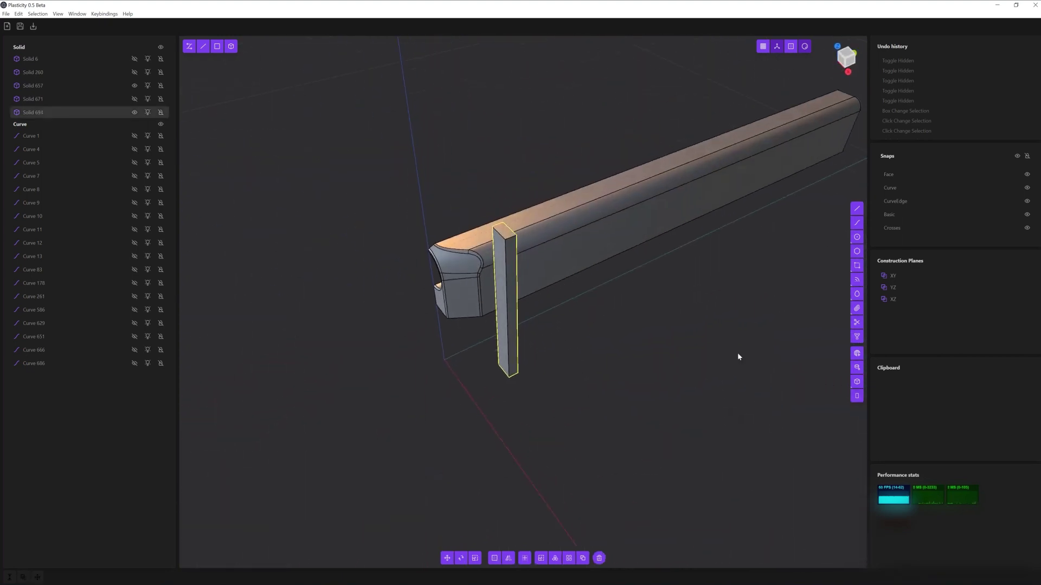
Array the post into seven copies spaced along the slide's Y axis
{"action": "left_click", "coordinate": [568, 558]}
{"action": "left_click", "coordinate": [568, 559]}
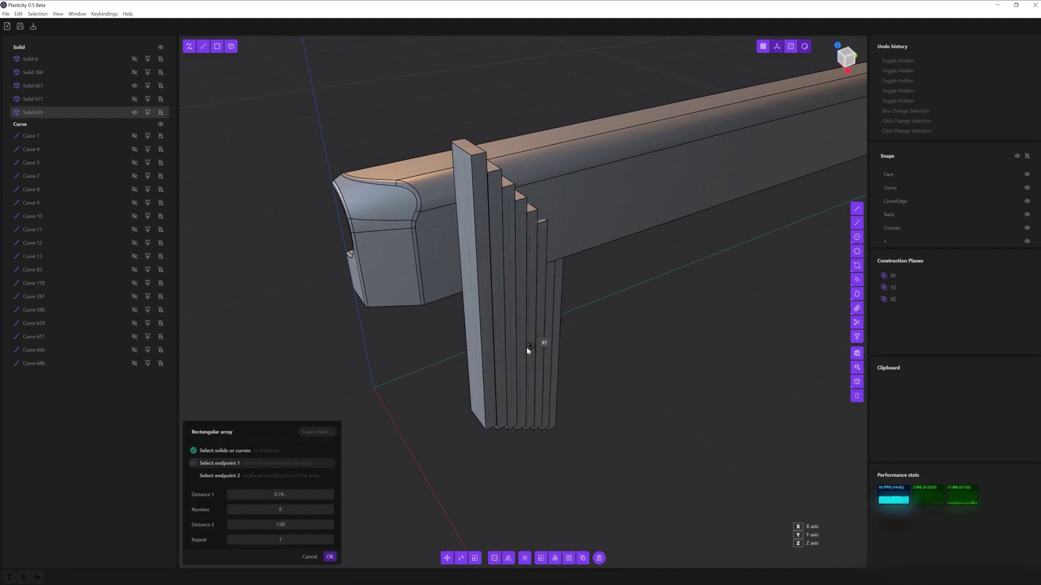
{"action": "key", "text": "y"}
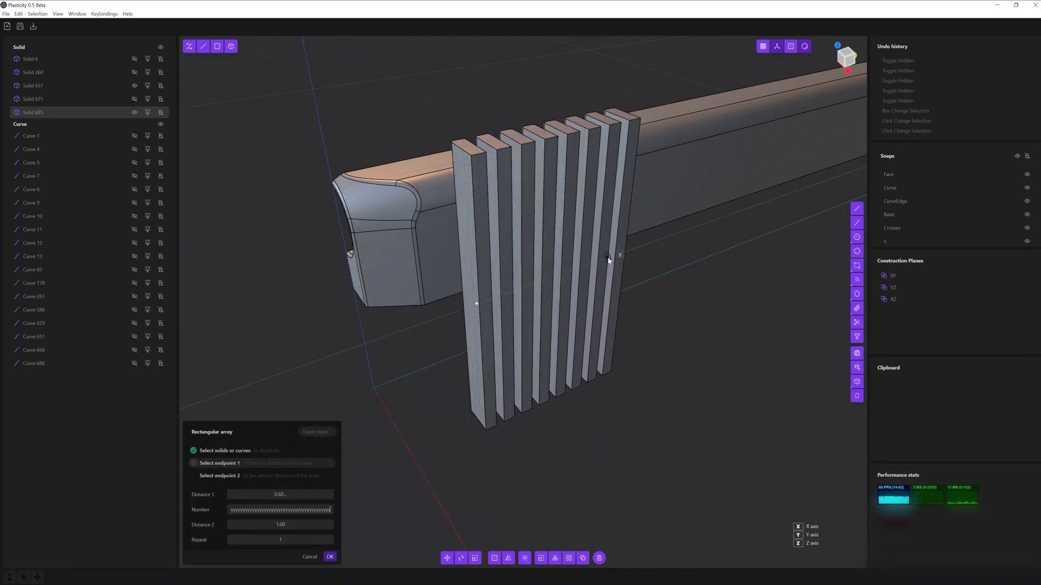
{"action": "left_click", "coordinate": [605, 260]}
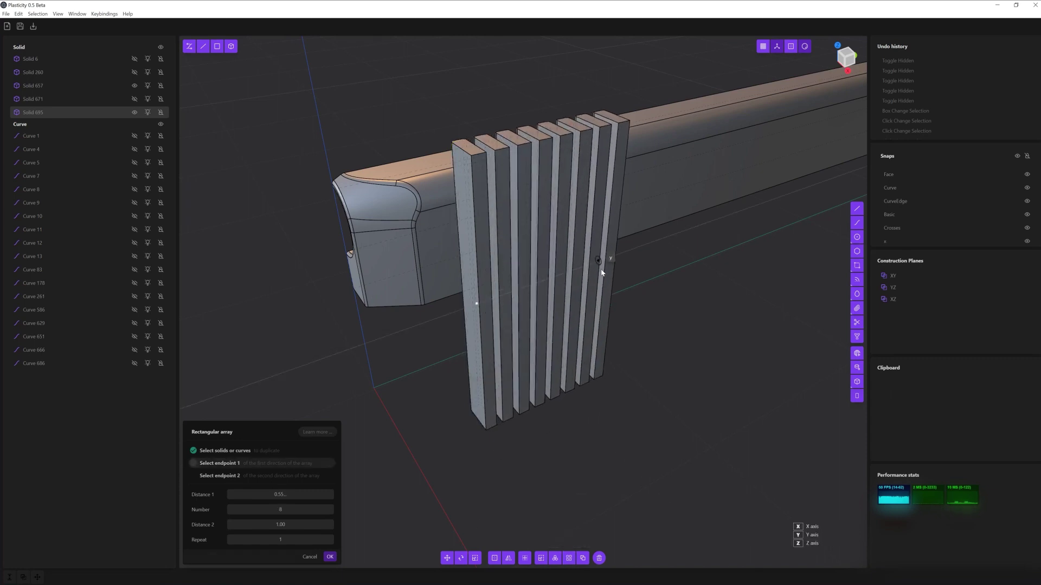
{"action": "middle_click_drag", "start_coordinate": [599, 283], "coordinate": [542, 325]}
{"action": "left_click", "coordinate": [329, 556]}
Move the seven posts into position and tilt them to an angle
{"action": "key", "text": "KP_1"}
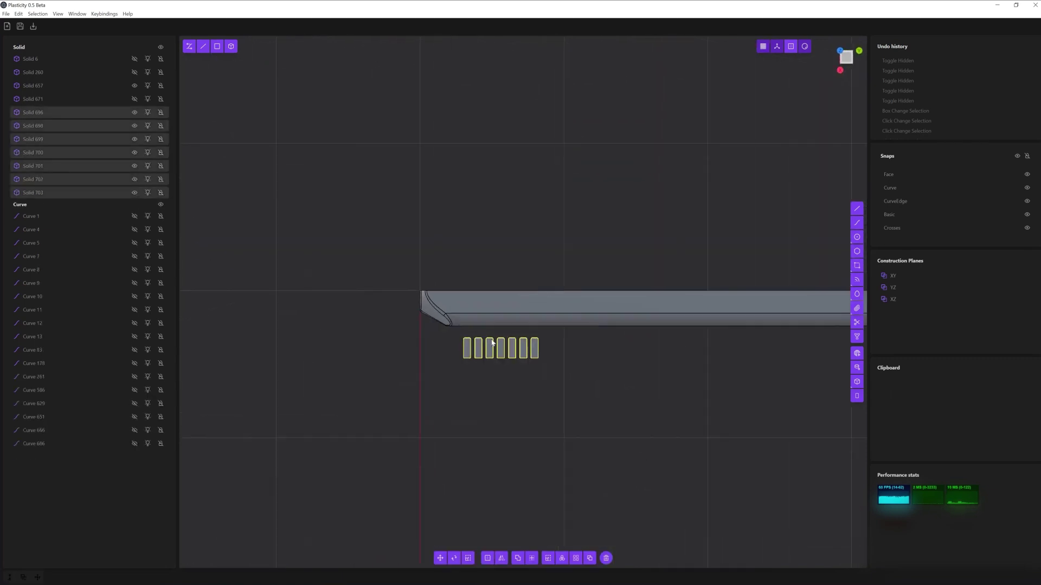
{"action": "left_click", "coordinate": [440, 558]}
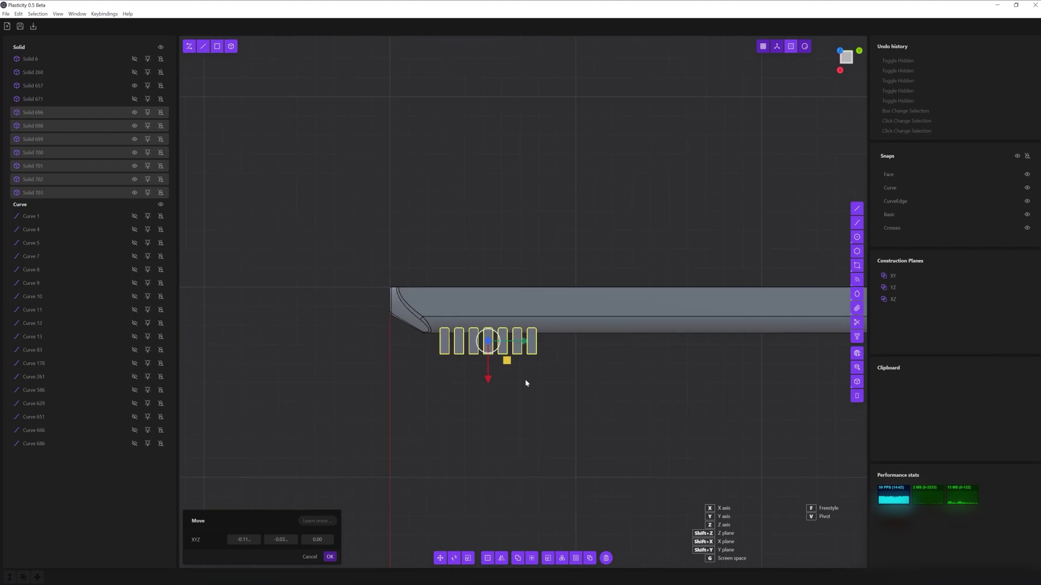
{"action": "left_click", "coordinate": [603, 467]}
{"action": "middle_click_drag", "start_coordinate": [603, 467], "coordinate": [655, 417]}
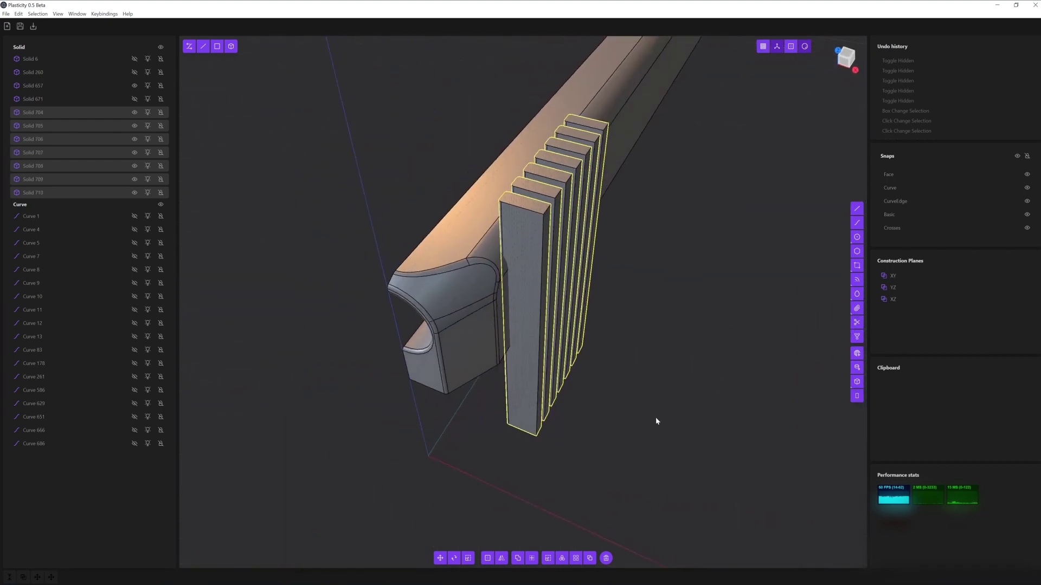
{"action": "left_click", "coordinate": [454, 559]}
{"action": "middle_click_drag", "start_coordinate": [542, 379], "coordinate": [573, 476]}
{"action": "left_click", "coordinate": [573, 476]}
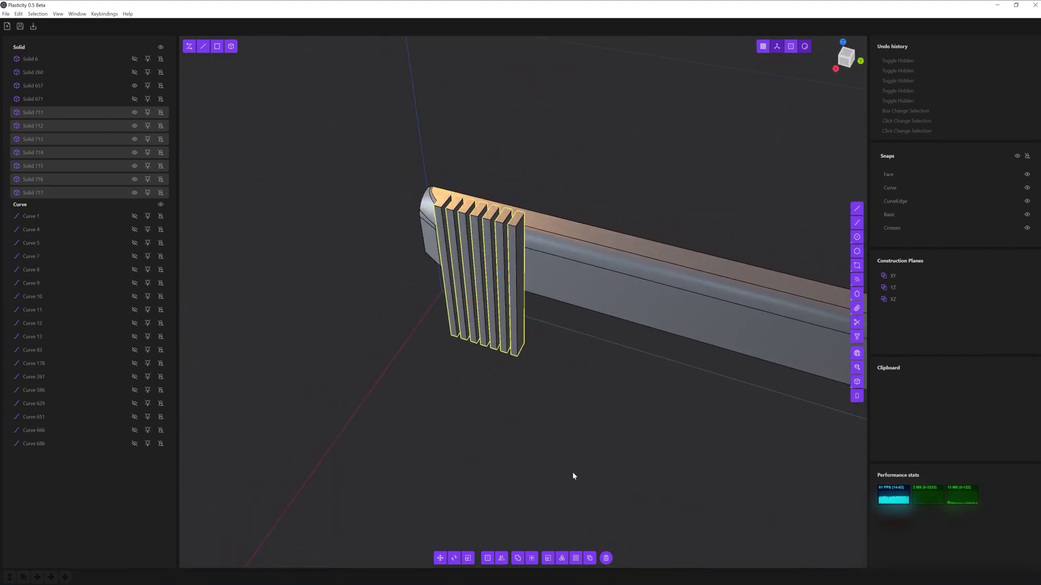
Mirror the tilted fin set across the YZ plane to the slide's opposite end
{"action": "key", "text": "KP_3"}
{"action": "left_click", "coordinate": [502, 558]}
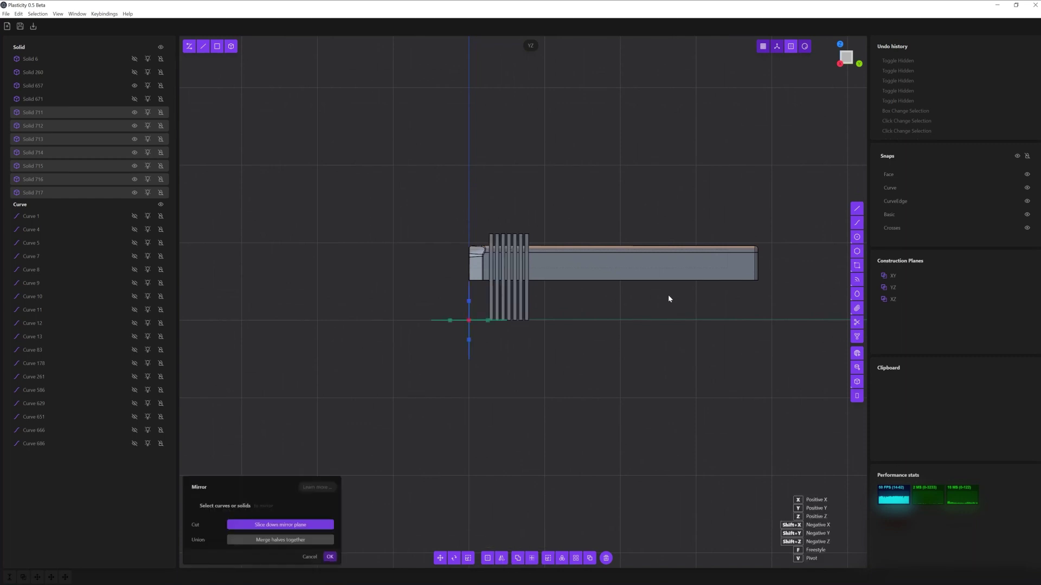
{"action": "left_click", "coordinate": [610, 221]}
{"action": "middle_click_drag", "start_coordinate": [611, 220], "coordinate": [690, 397]}
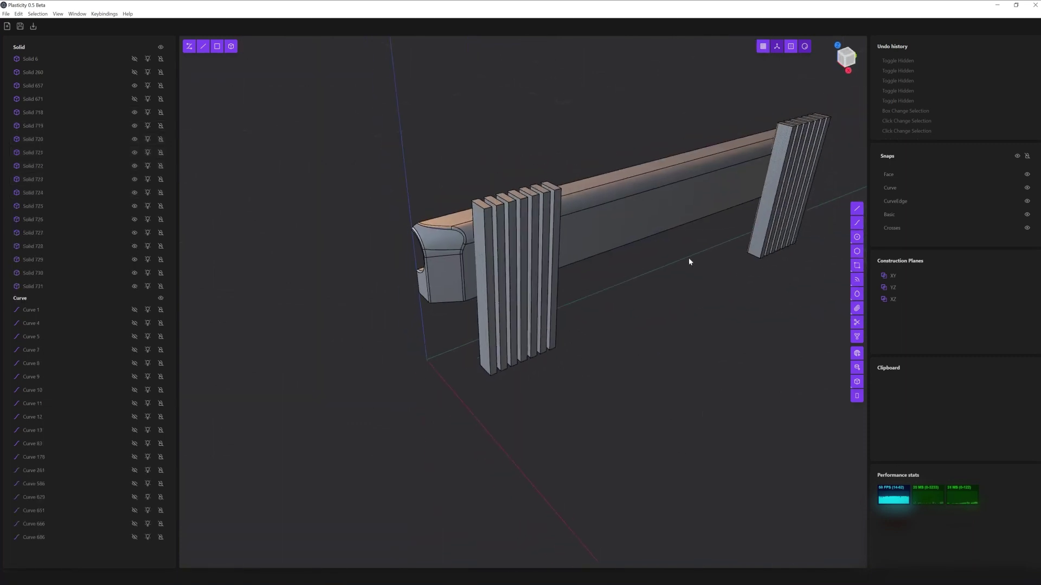
{"action": "left_click", "coordinate": [562, 422]}
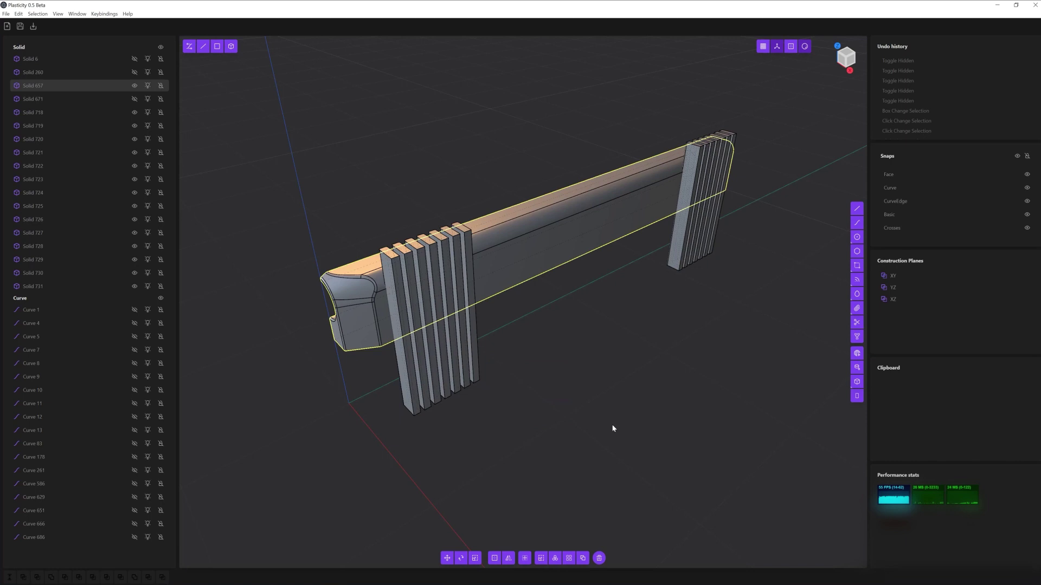
Subtract the fin sets from the slide with Boolean Difference, forming serration grooves
{"action": "left_click_drag", "start_coordinate": [813, 251], "coordinate": [668, 337]}
{"action": "key", "text": "shift+b"}
{"action": "mouse_move", "coordinate": [700, 343]}
{"action": "middle_mouse_down"}
{"action": "mouse_move", "coordinate": [310, 327]}
{"action": "mouse_move", "coordinate": [523, 302]}
{"action": "mouse_move", "coordinate": [678, 345]}
{"action": "mouse_move", "coordinate": [284, 307]}
{"action": "middle_mouse_up"}
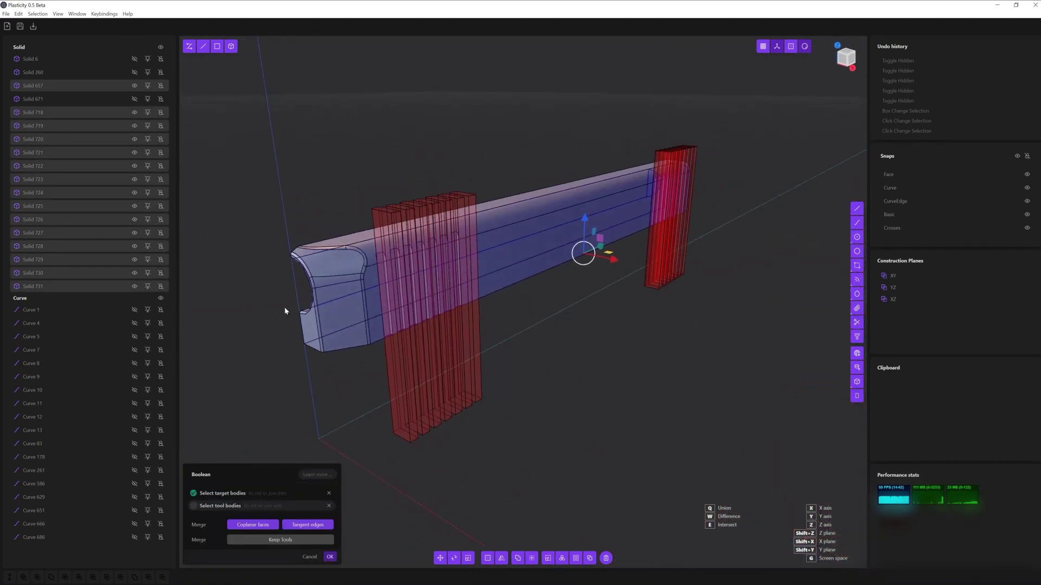
{"action": "key", "text": "Return"}
Pick a serration edge and begin a fillet on it
{"action": "mouse_move", "coordinate": [560, 372]}
{"action": "middle_mouse_down"}
{"action": "mouse_move", "coordinate": [590, 351]}
{"action": "mouse_move", "coordinate": [598, 453]}
{"action": "middle_mouse_up"}
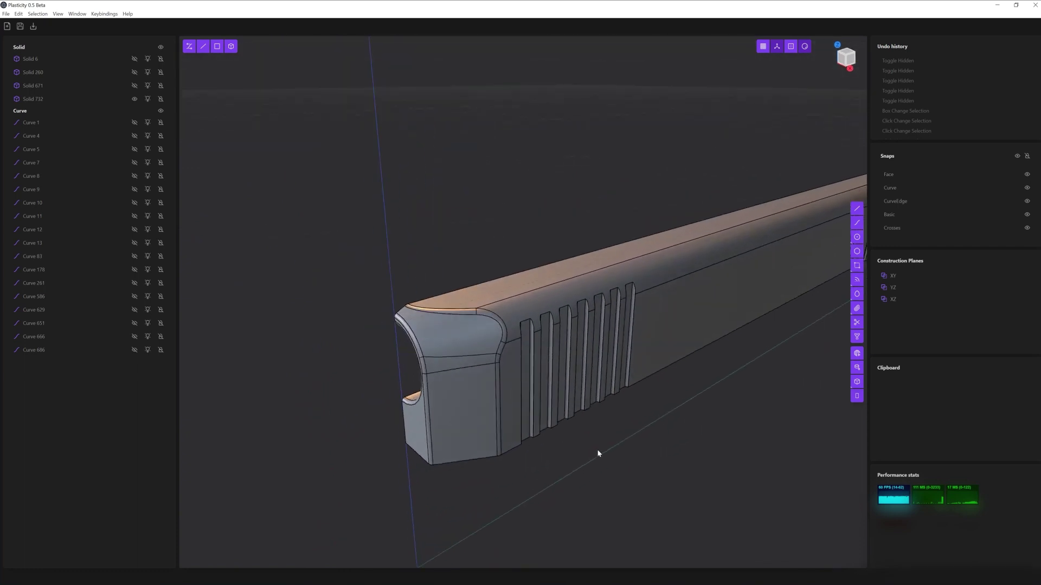
{"action": "left_click", "coordinate": [523, 374]}
{"action": "key", "text": "f"}
{"action": "mouse_move", "coordinate": [523, 374]}
{"action": "middle_mouse_down"}
{"action": "mouse_move", "coordinate": [544, 401]}
{"action": "mouse_move", "coordinate": [530, 425]}
{"action": "mouse_move", "coordinate": [583, 391]}
{"action": "middle_mouse_up"}
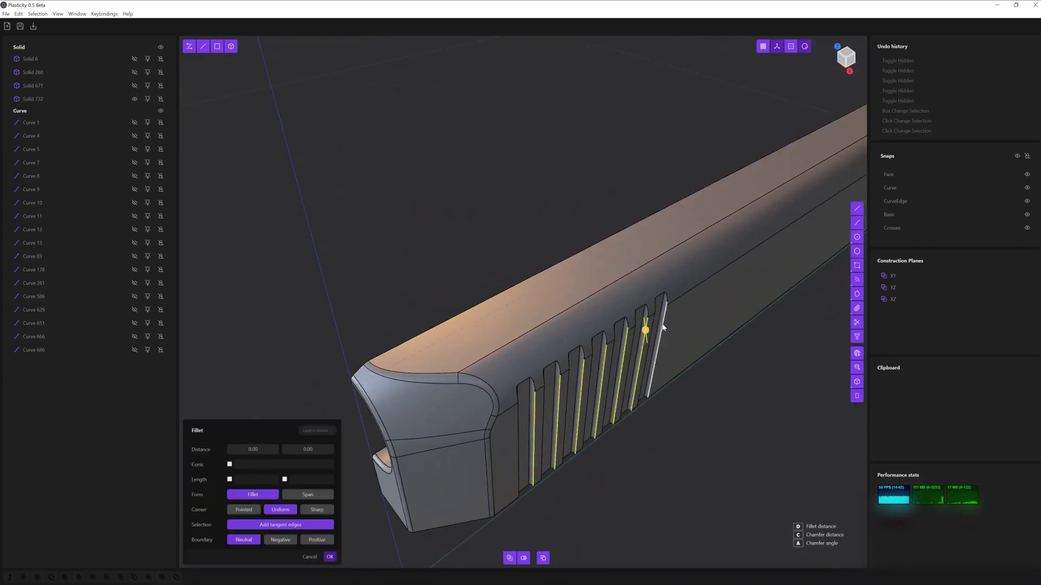
Fillet the top edges of the rear serration fins
{"action": "mouse_move", "coordinate": [650, 335]}
{"action": "middle_mouse_down"}
{"action": "mouse_move", "coordinate": [658, 347]}
{"action": "mouse_move", "coordinate": [623, 408]}
{"action": "middle_mouse_up"}
{"action": "left_click_drag", "start_coordinate": [721, 332], "coordinate": [699, 303]}
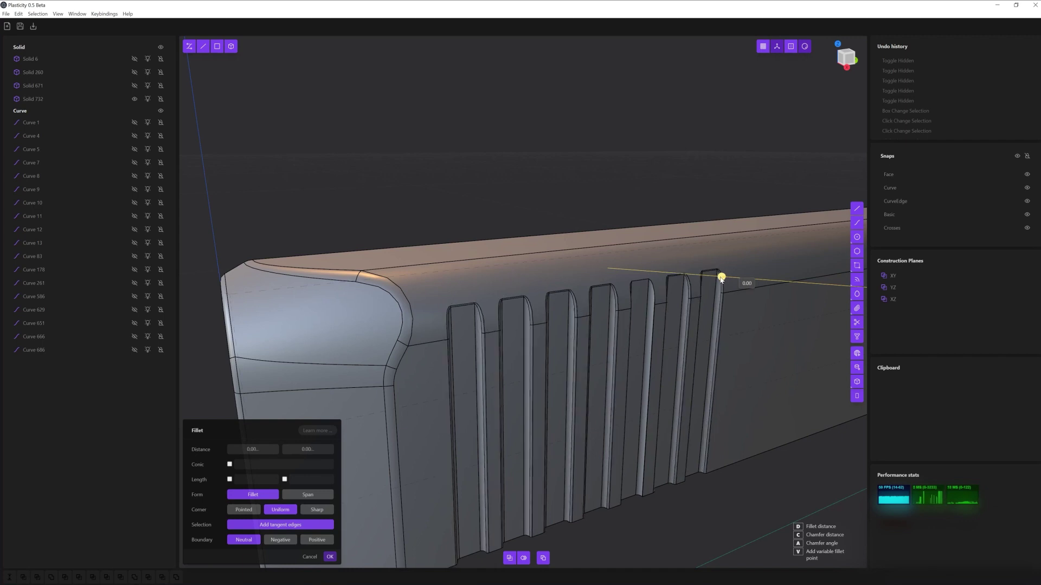
{"action": "key", "text": "Return"}
{"action": "middle_click_drag", "start_coordinate": [724, 278], "coordinate": [627, 299]}
{"action": "left_click", "coordinate": [627, 298]}
{"action": "key", "text": "f"}
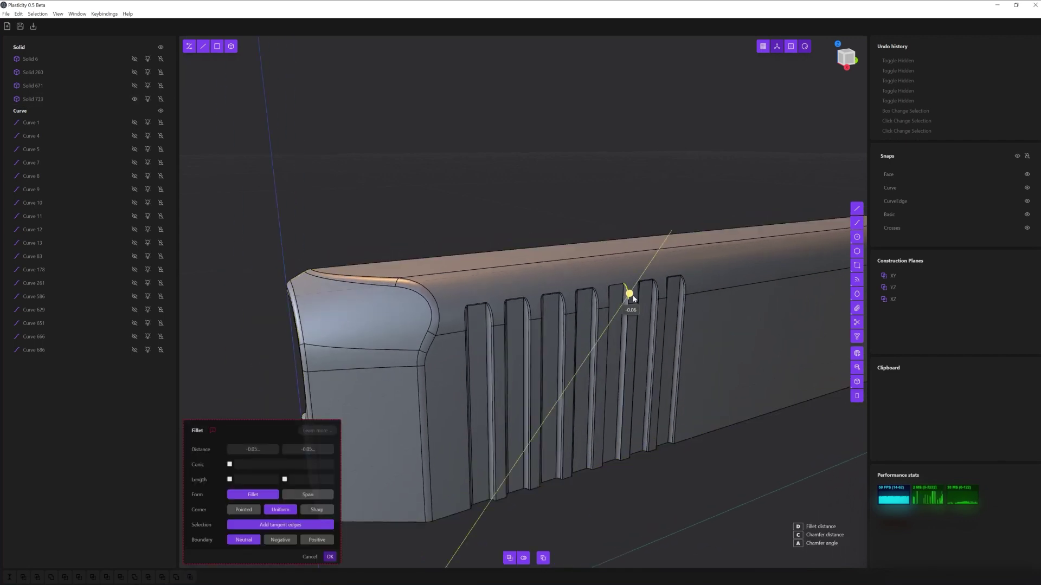
{"action": "key", "text": "Return"}
Fillet the top edges of the front serration fins at the slide's other end
{"action": "mouse_move", "coordinate": [654, 427]}
{"action": "middle_mouse_down"}
{"action": "mouse_move", "coordinate": [690, 457]}
{"action": "mouse_move", "coordinate": [632, 337]}
{"action": "middle_mouse_up"}
{"action": "left_click", "coordinate": [650, 308]}
{"action": "key", "text": "f"}
{"action": "key", "text": "Return"}
{"action": "key", "text": "f"}
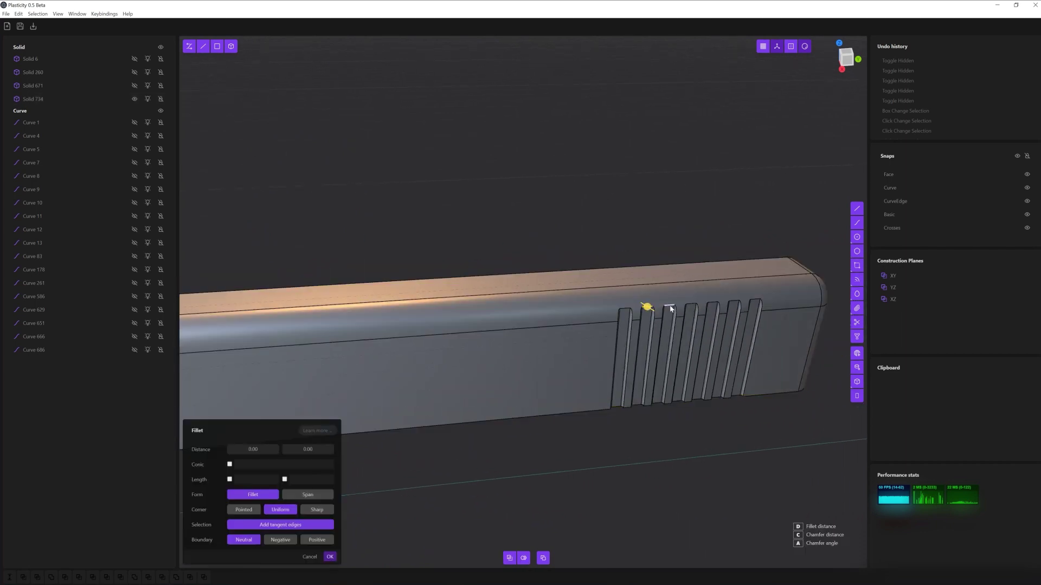
{"action": "mouse_move", "coordinate": [734, 322]}
{"action": "middle_mouse_down"}
{"action": "mouse_move", "coordinate": [740, 284]}
{"action": "mouse_move", "coordinate": [658, 282]}
{"action": "mouse_move", "coordinate": [645, 340]}
{"action": "middle_mouse_up"}
{"action": "left_click", "coordinate": [761, 275]}
{"action": "left_click", "coordinate": [647, 346]}
{"action": "middle_click_drag", "start_coordinate": [510, 356], "coordinate": [507, 353]}
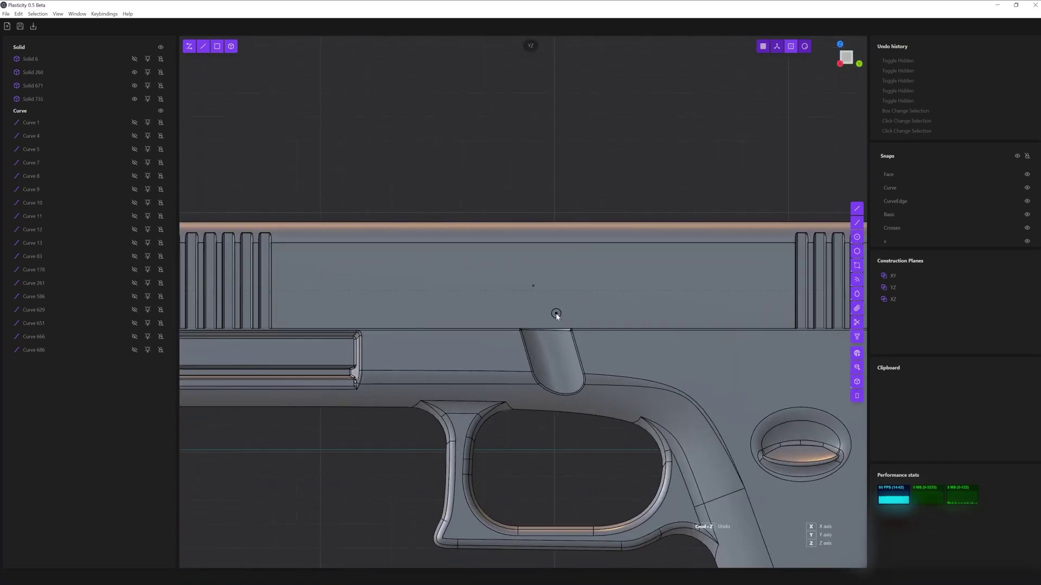
Unhide the slide solid so the trapezoid curve can cut it
{"action": "left_click", "coordinate": [407, 331]}
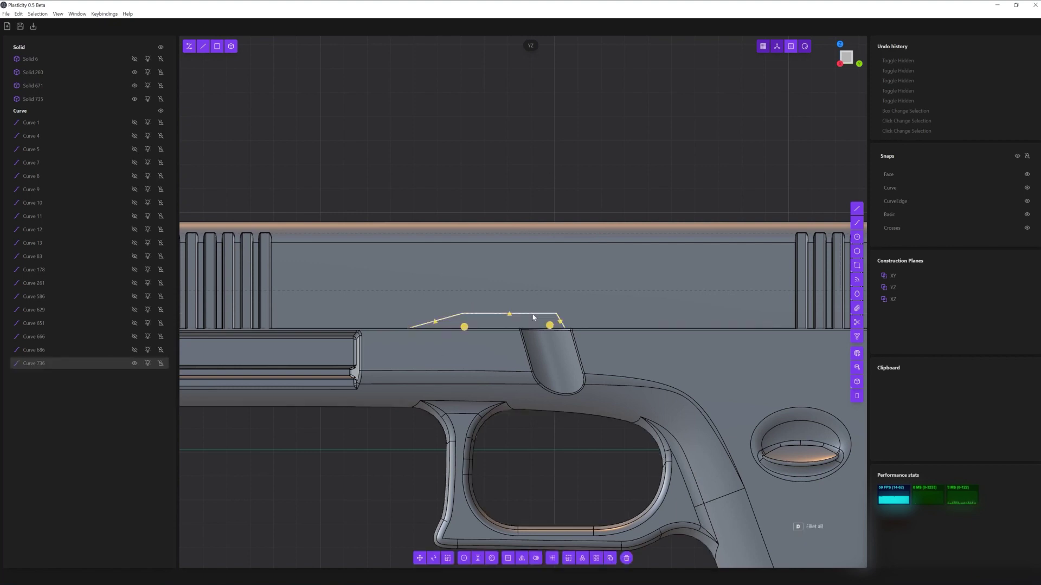
{"action": "scroll", "coordinate": [476, 325], "scroll_direction": "up", "scroll_amount": 2}
{"action": "scroll", "coordinate": [477, 325], "scroll_direction": "up", "scroll_amount": 2}
{"action": "left_click", "coordinate": [431, 558]}
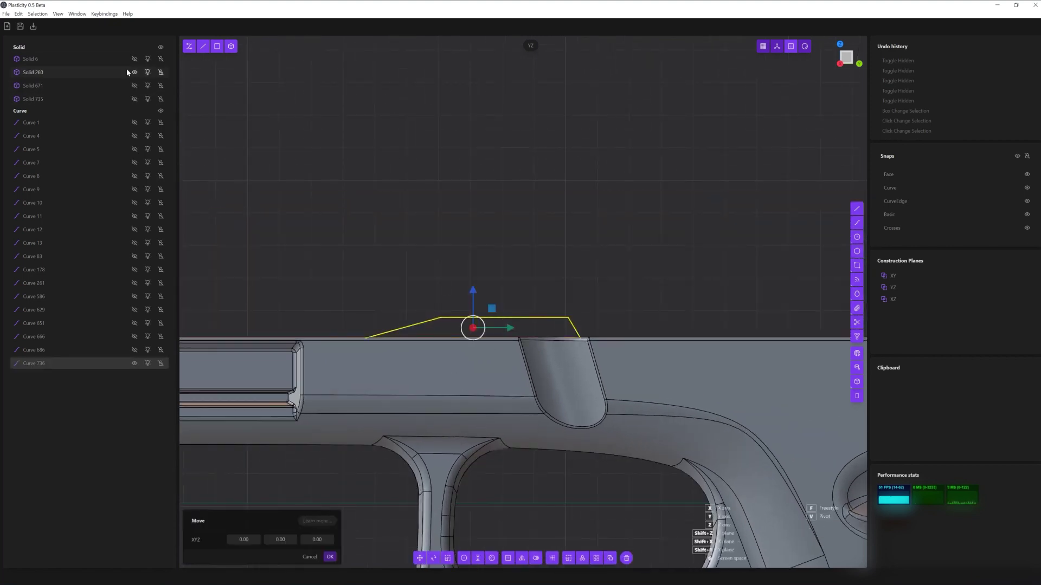
{"action": "left_click", "coordinate": [134, 99]}
Move the trapezoid curve into place and cut the notch into the slide's lower edge
{"action": "left_click", "coordinate": [55, 362]}
{"action": "key", "text": "g"}
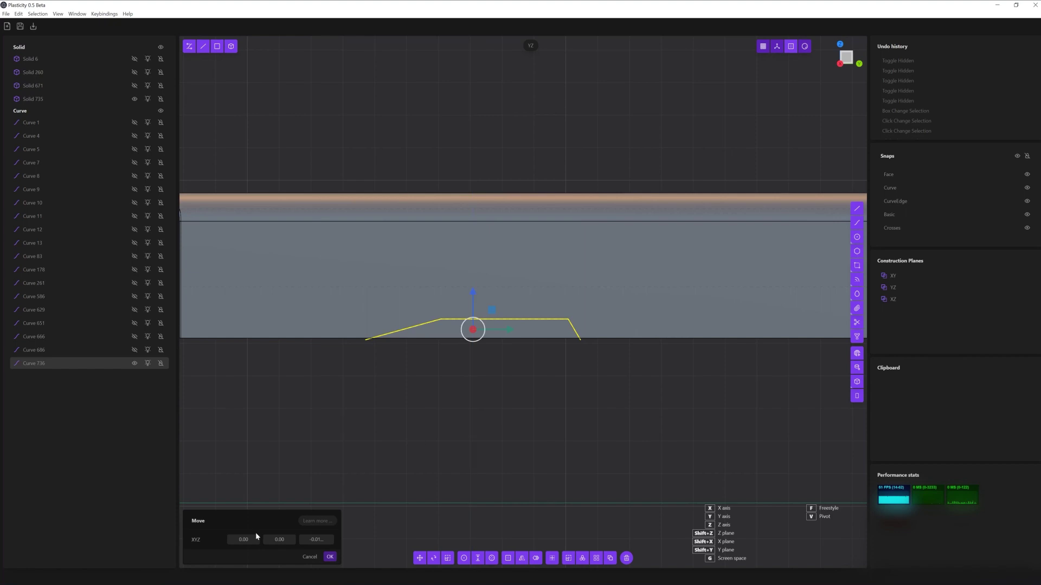
{"action": "left_click", "coordinate": [329, 557]}
{"action": "key", "text": "c"}
{"action": "key", "text": "Return"}
Fillet the notch edge with a distance of -0.01
{"action": "mouse_move", "coordinate": [365, 342]}
{"action": "middle_mouse_down"}
{"action": "mouse_move", "coordinate": [506, 434]}
{"action": "mouse_move", "coordinate": [506, 458]}
{"action": "mouse_move", "coordinate": [574, 320]}
{"action": "mouse_move", "coordinate": [555, 345]}
{"action": "mouse_move", "coordinate": [507, 227]}
{"action": "middle_mouse_up"}
{"action": "left_click", "coordinate": [506, 227]}
{"action": "key", "text": "f"}
{"action": "middle_click_drag", "start_coordinate": [536, 284], "coordinate": [546, 281]}
{"action": "scroll", "coordinate": [423, 302], "scroll_direction": "up", "scroll_amount": 3}
{"action": "mouse_move", "coordinate": [422, 302]}
{"action": "left_mouse_down"}
{"action": "mouse_move", "coordinate": [579, 294]}
{"action": "mouse_move", "coordinate": [588, 309]}
{"action": "mouse_move", "coordinate": [353, 313]}
{"action": "left_mouse_up"}
{"action": "key", "text": "Return"}
{"action": "mouse_move", "coordinate": [354, 313]}
{"action": "middle_mouse_down"}
{"action": "mouse_move", "coordinate": [476, 375]}
{"action": "mouse_move", "coordinate": [558, 332]}
{"action": "mouse_move", "coordinate": [670, 390]}
{"action": "mouse_move", "coordinate": [585, 414]}
{"action": "mouse_move", "coordinate": [803, 198]}
{"action": "middle_mouse_up"}
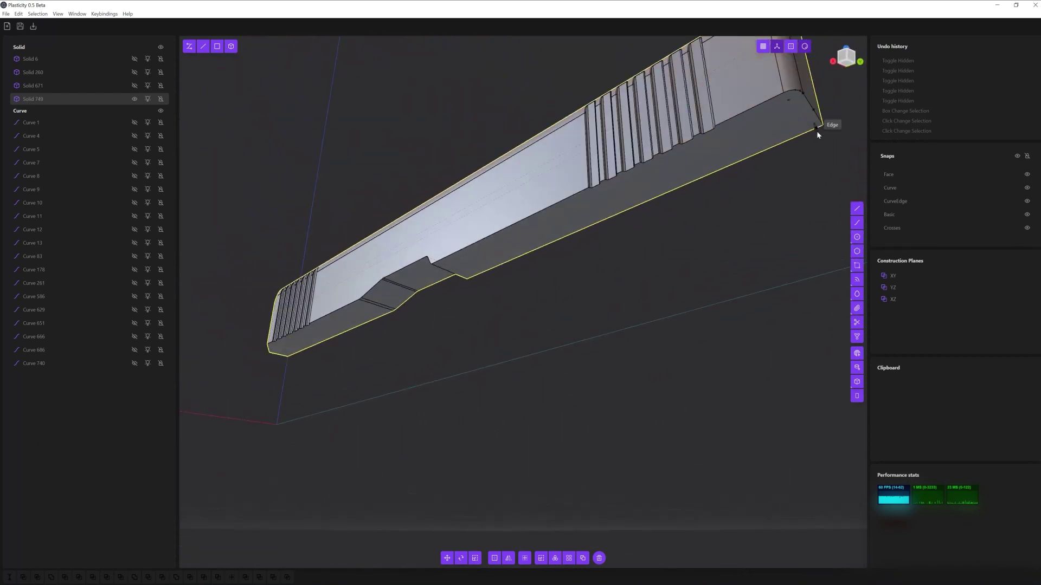
Draw a thin rectangle on the slide's underside and extrude it into a block
{"action": "mouse_move", "coordinate": [796, 99]}
{"action": "middle_mouse_down"}
{"action": "mouse_move", "coordinate": [825, 76]}
{"action": "mouse_move", "coordinate": [599, 272]}
{"action": "mouse_move", "coordinate": [646, 120]}
{"action": "mouse_move", "coordinate": [678, 339]}
{"action": "mouse_move", "coordinate": [550, 395]}
{"action": "mouse_move", "coordinate": [397, 301]}
{"action": "middle_mouse_up"}
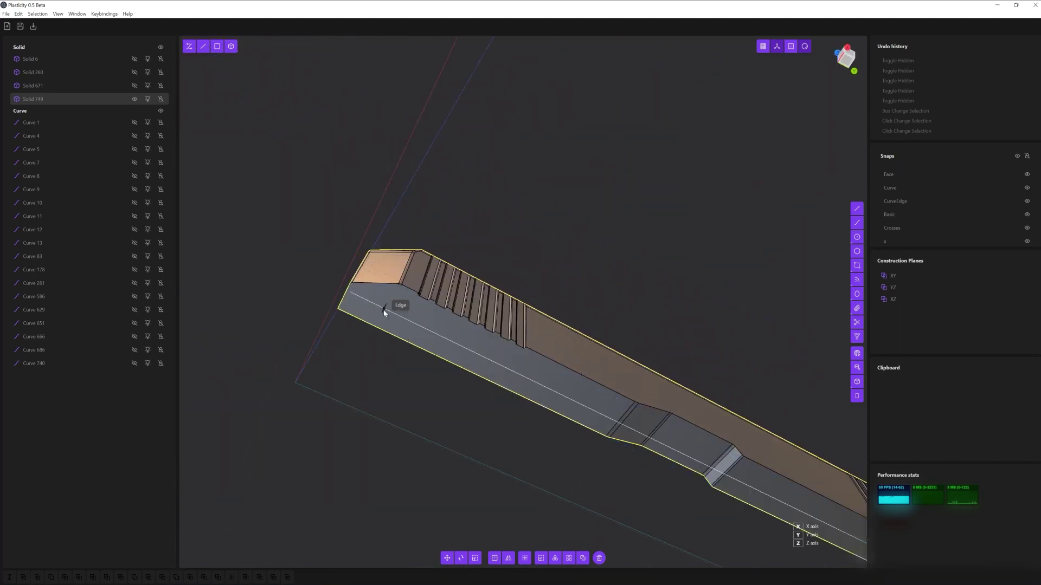
{"action": "left_click", "coordinate": [379, 327]}
{"action": "left_click", "coordinate": [550, 437]}
{"action": "mouse_move", "coordinate": [550, 436]}
{"action": "middle_mouse_down"}
{"action": "mouse_move", "coordinate": [680, 345]}
{"action": "mouse_move", "coordinate": [687, 317]}
{"action": "mouse_move", "coordinate": [702, 400]}
{"action": "mouse_move", "coordinate": [650, 257]}
{"action": "middle_mouse_up"}
{"action": "left_click", "coordinate": [687, 316]}
{"action": "key", "text": "e"}
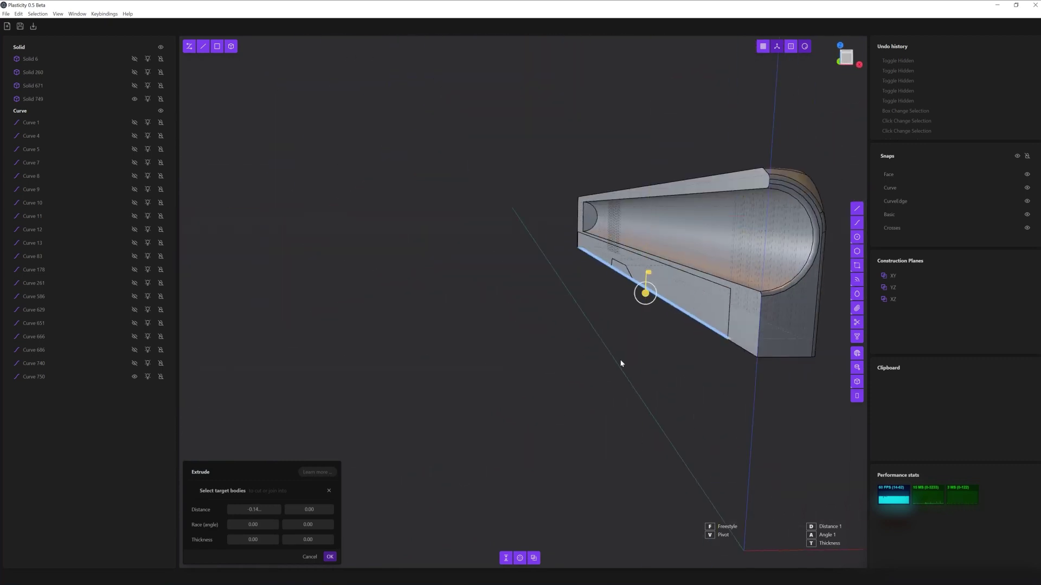
{"action": "key", "text": "Return"}
Cut the slide with the extruded block, splitting it into two solids
{"action": "mouse_move", "coordinate": [622, 363]}
{"action": "middle_mouse_down"}
{"action": "mouse_move", "coordinate": [513, 381]}
{"action": "mouse_move", "coordinate": [520, 262]}
{"action": "mouse_move", "coordinate": [696, 465]}
{"action": "middle_mouse_up"}
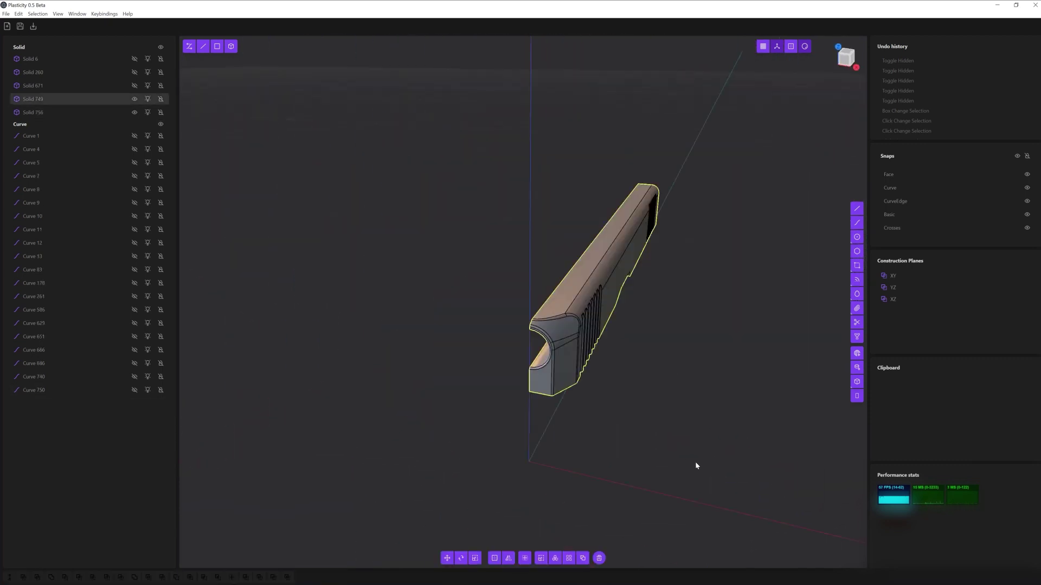
{"action": "key", "text": "shift+minus"}
{"action": "key", "text": "Return"}
{"action": "middle_click_drag", "start_coordinate": [396, 490], "coordinate": [414, 373]}
Unhide all the pistol solids and inspect the serrations from several angles
{"action": "scroll", "coordinate": [414, 373], "scroll_direction": "up", "scroll_amount": 5}
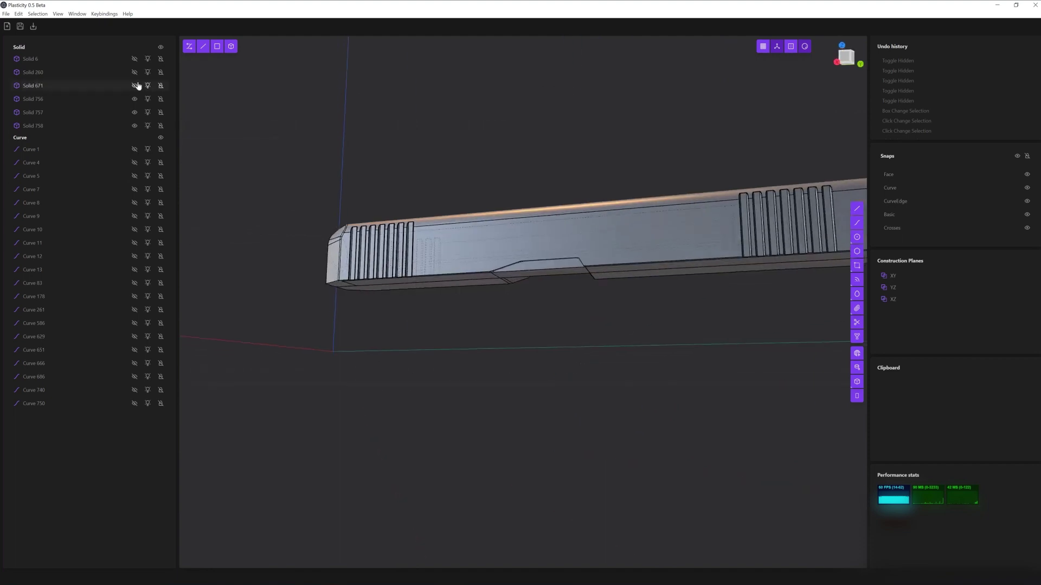
{"action": "key", "text": "alt+h"}
{"action": "mouse_move", "coordinate": [434, 246]}
{"action": "middle_mouse_down"}
{"action": "mouse_move", "coordinate": [348, 172]}
{"action": "mouse_move", "coordinate": [351, 211]}
{"action": "mouse_move", "coordinate": [541, 389]}
{"action": "middle_mouse_up"}
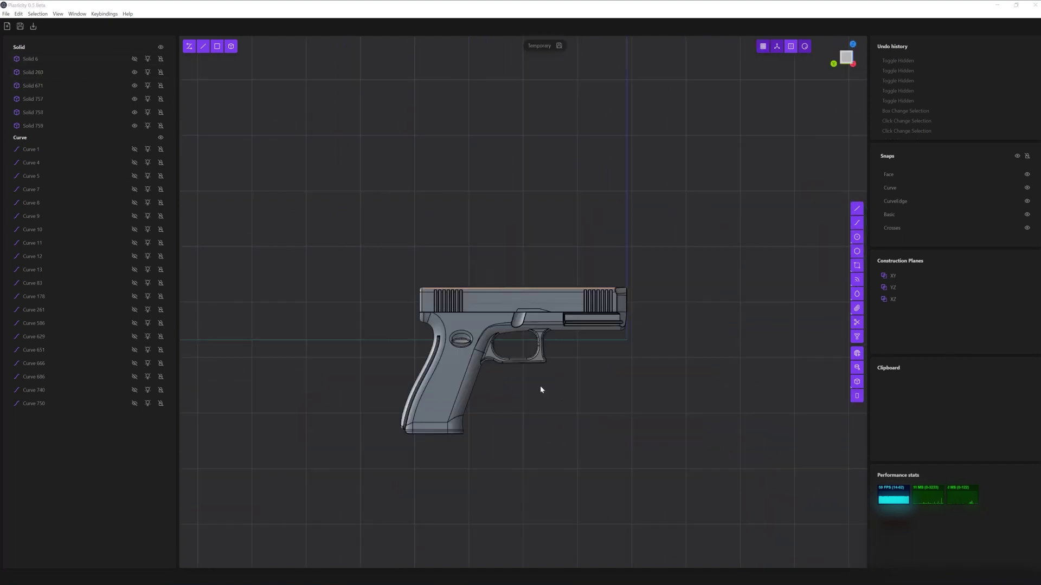
{"action": "scroll", "coordinate": [477, 340], "scroll_direction": "up", "scroll_amount": 3}
{"action": "scroll", "coordinate": [542, 232], "scroll_direction": "up", "scroll_amount": 2}
{"action": "scroll", "coordinate": [542, 232], "scroll_direction": "up", "scroll_amount": 3}
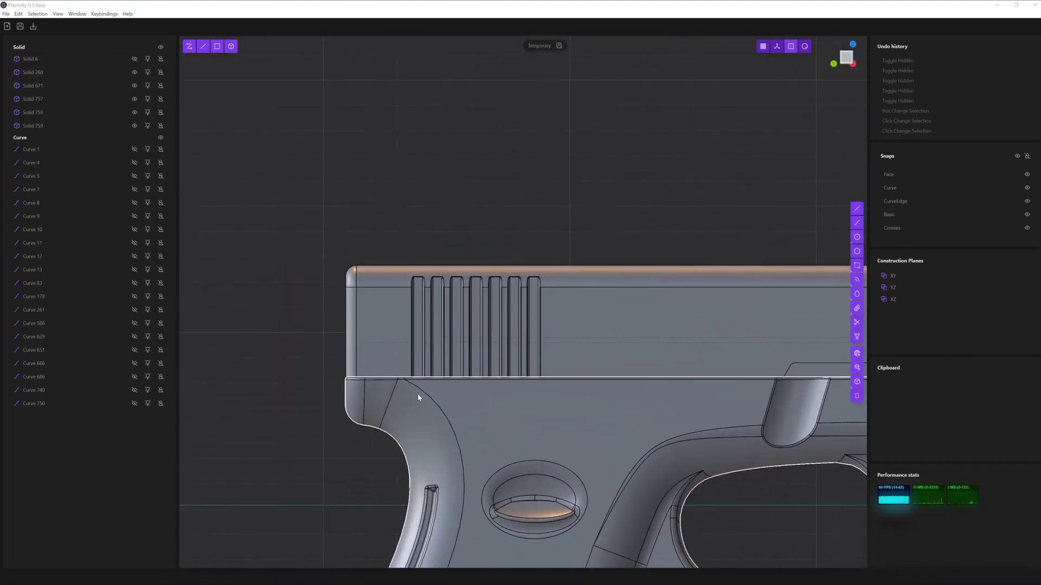
{"action": "middle_click_drag", "start_coordinate": [417, 397], "coordinate": [451, 365]}
{"action": "scroll", "coordinate": [451, 365], "scroll_direction": "up", "scroll_amount": 3}
{"action": "scroll", "coordinate": [448, 250], "scroll_direction": "down", "scroll_amount": 3}
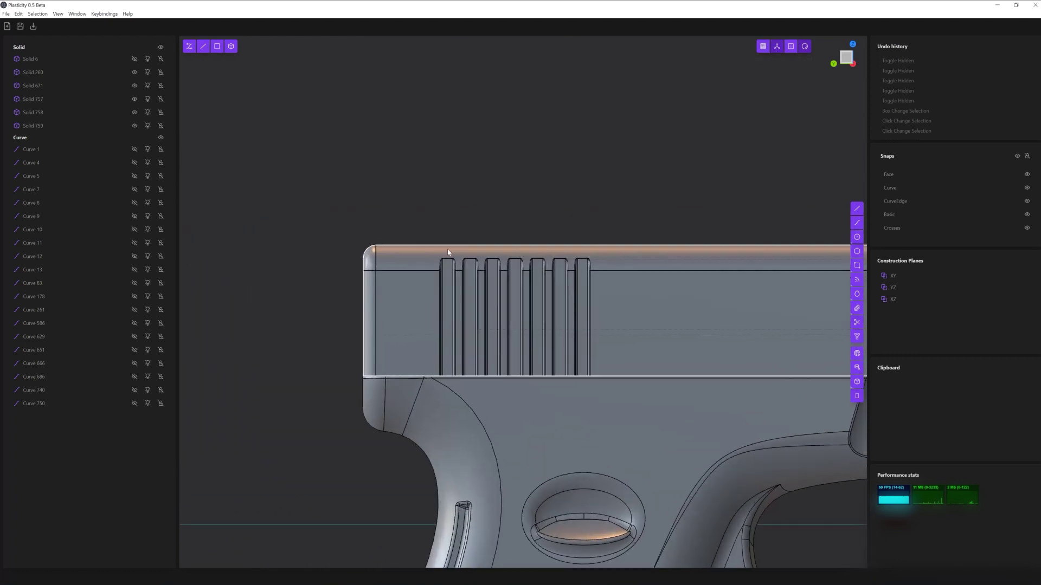
{"action": "scroll", "coordinate": [446, 248], "scroll_direction": "up", "scroll_amount": 3}
{"action": "scroll", "coordinate": [439, 172], "scroll_direction": "down", "scroll_amount": 1}
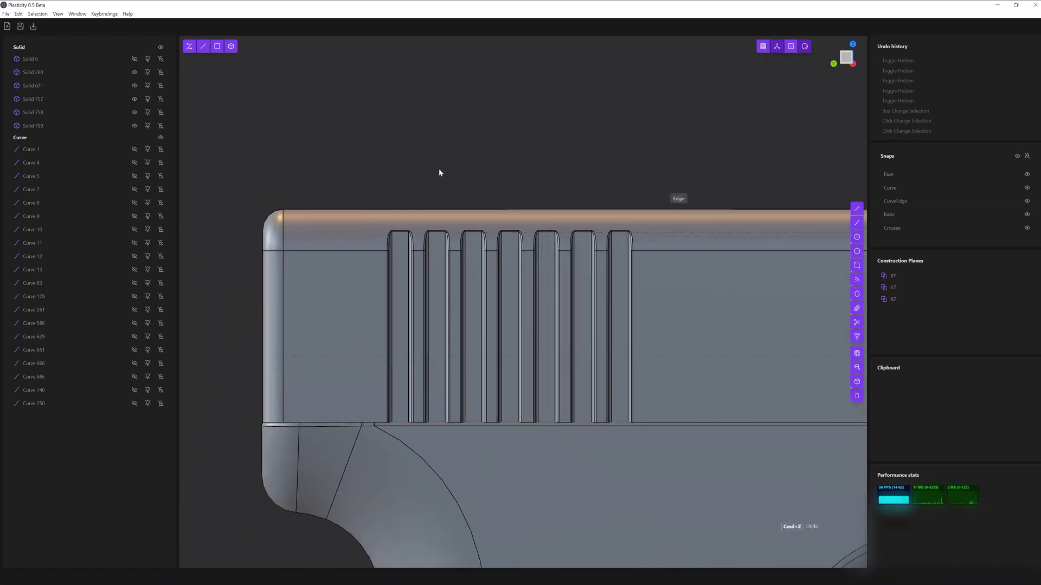
{"action": "scroll", "coordinate": [529, 246], "scroll_direction": "down", "scroll_amount": 2}
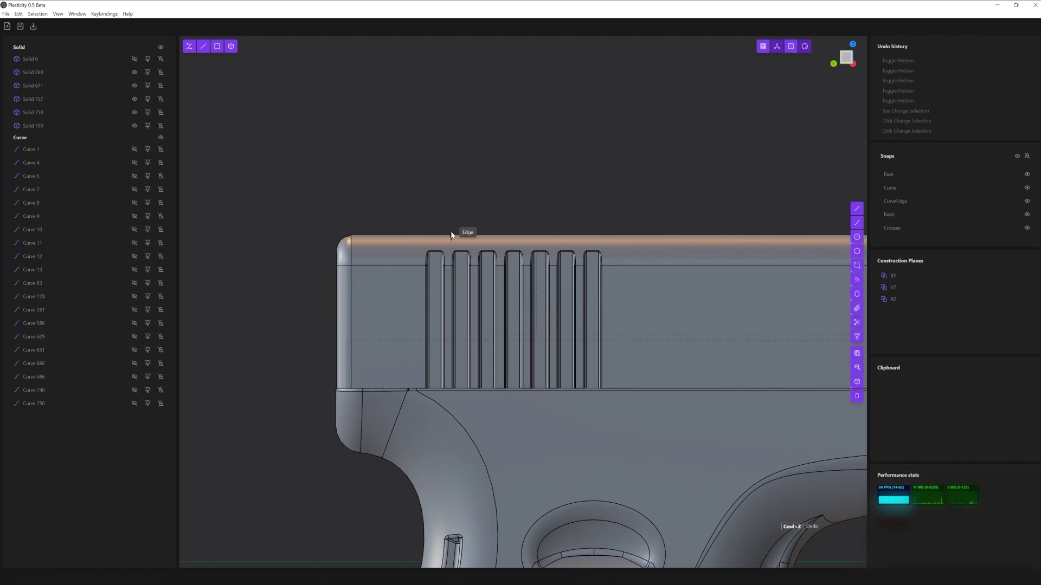
{"action": "scroll", "coordinate": [607, 219], "scroll_direction": "down", "scroll_amount": 2}
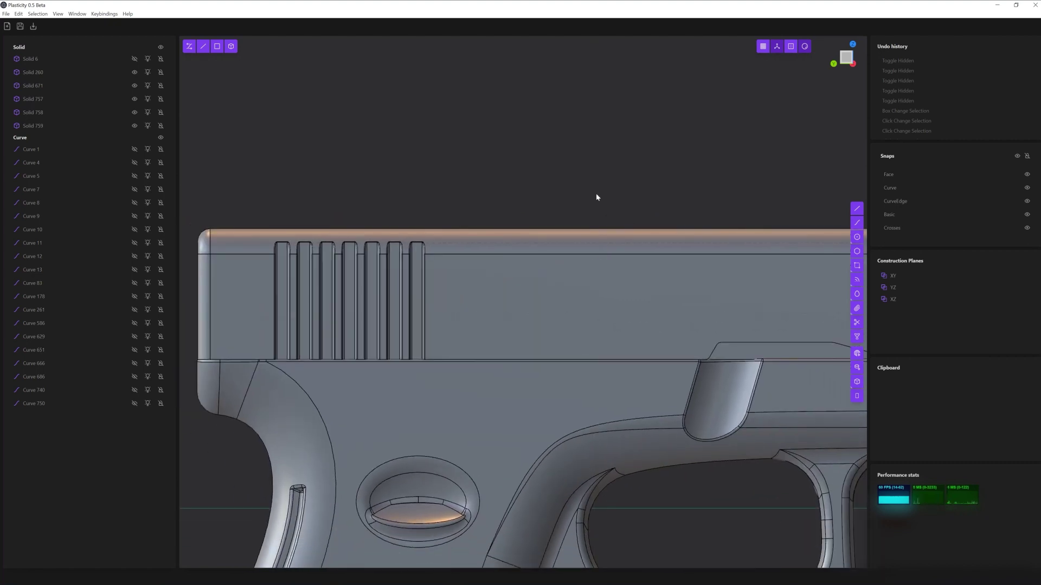
{"action": "mouse_move", "coordinate": [430, 163]}
{"action": "middle_mouse_down"}
{"action": "mouse_move", "coordinate": [444, 204]}
{"action": "mouse_move", "coordinate": [432, 191]}
{"action": "middle_mouse_up"}
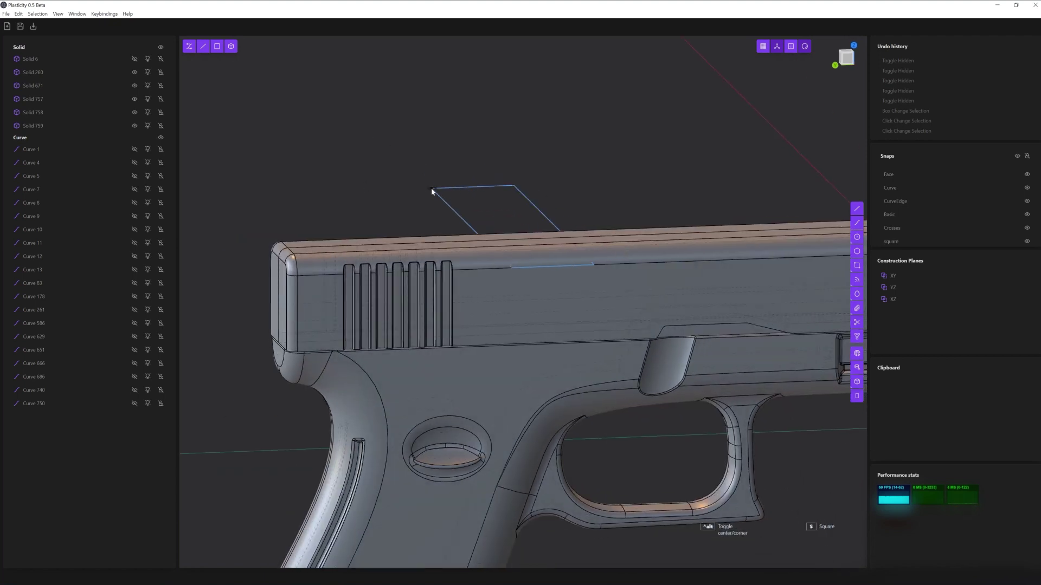
Switch to the flat side view and draw a rectangle over the slide's rear top
{"action": "key", "text": "KP_1"}
{"action": "key", "text": "KP_3"}
{"action": "left_click", "coordinate": [694, 220]}
{"action": "mouse_move", "coordinate": [694, 219]}
{"action": "middle_mouse_down"}
{"action": "mouse_move", "coordinate": [597, 262]}
{"action": "mouse_move", "coordinate": [342, 213]}
{"action": "middle_mouse_up"}
Draw a line across the rear-top rectangle in the flat side view
{"action": "key", "text": "Escape"}
{"action": "mouse_move", "coordinate": [838, 70]}
{"action": "middle_mouse_down"}
{"action": "mouse_move", "coordinate": [645, 125]}
{"action": "mouse_move", "coordinate": [290, 193]}
{"action": "middle_mouse_up"}
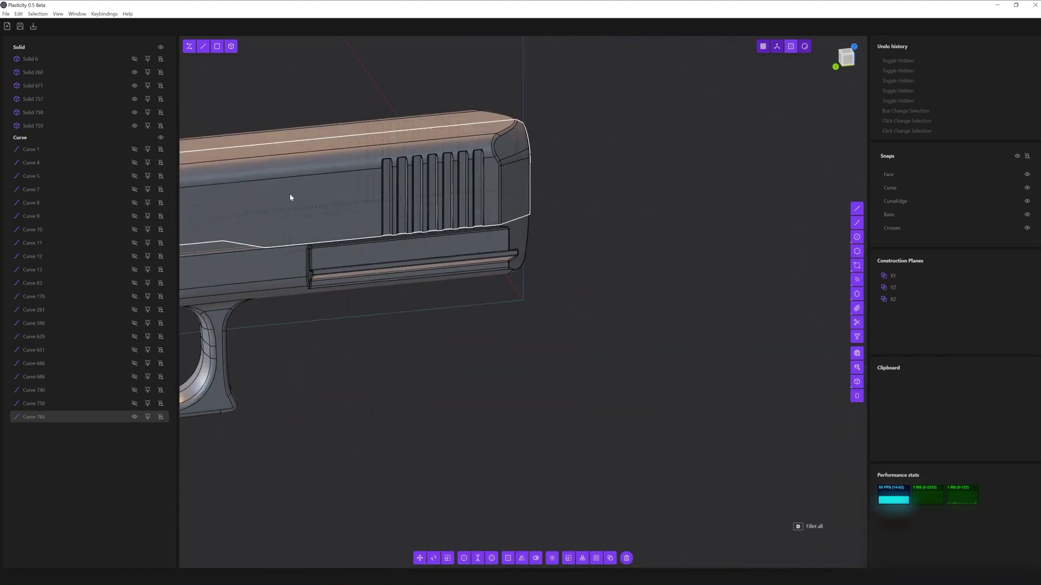
{"action": "key", "text": "KP_3"}
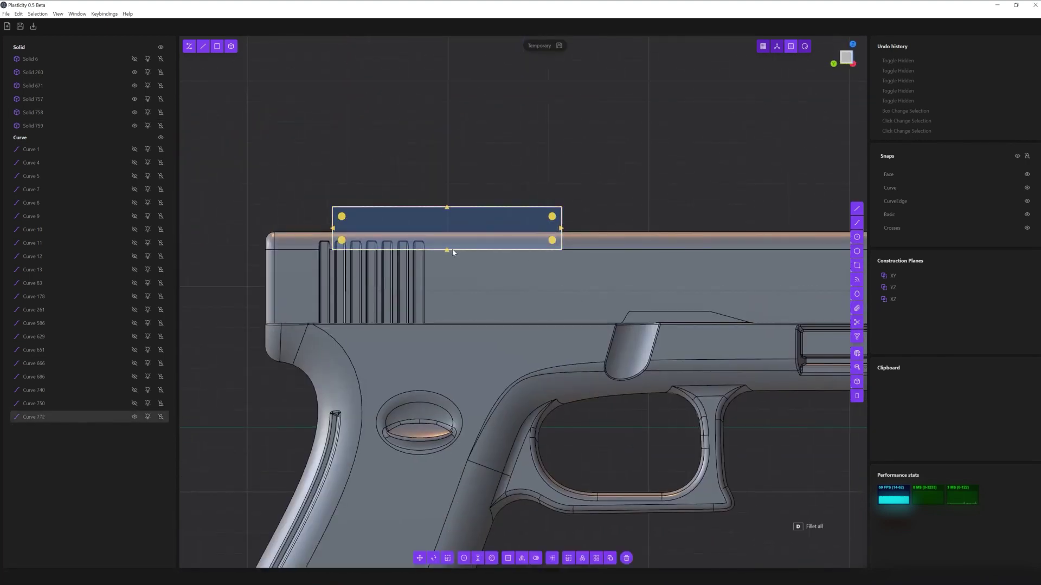
{"action": "scroll", "coordinate": [531, 307], "scroll_direction": "down", "scroll_amount": 2}
{"action": "left_click", "coordinate": [554, 230]}
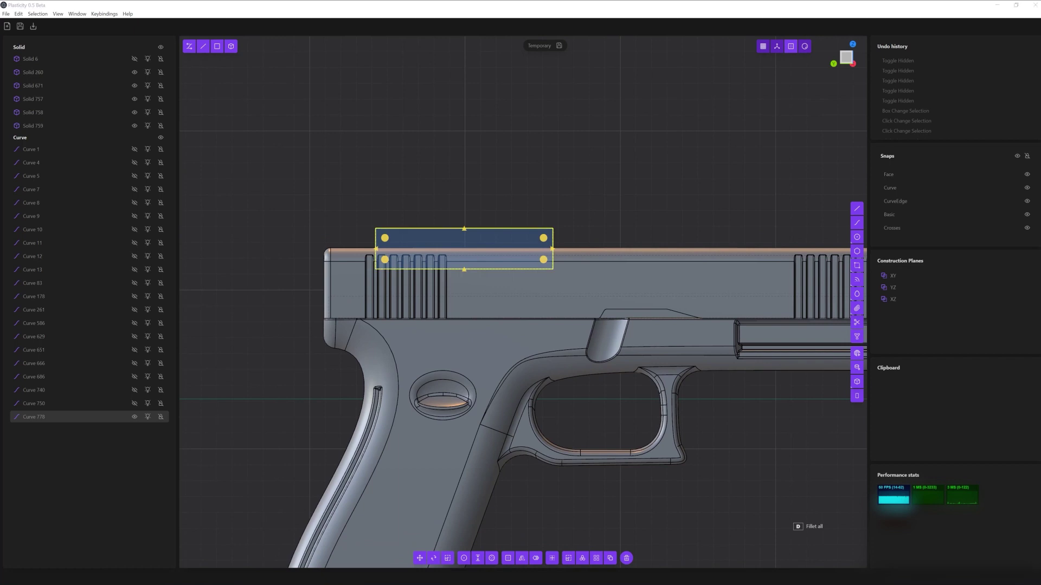
{"action": "scroll", "coordinate": [568, 268], "scroll_direction": "up", "scroll_amount": 2}
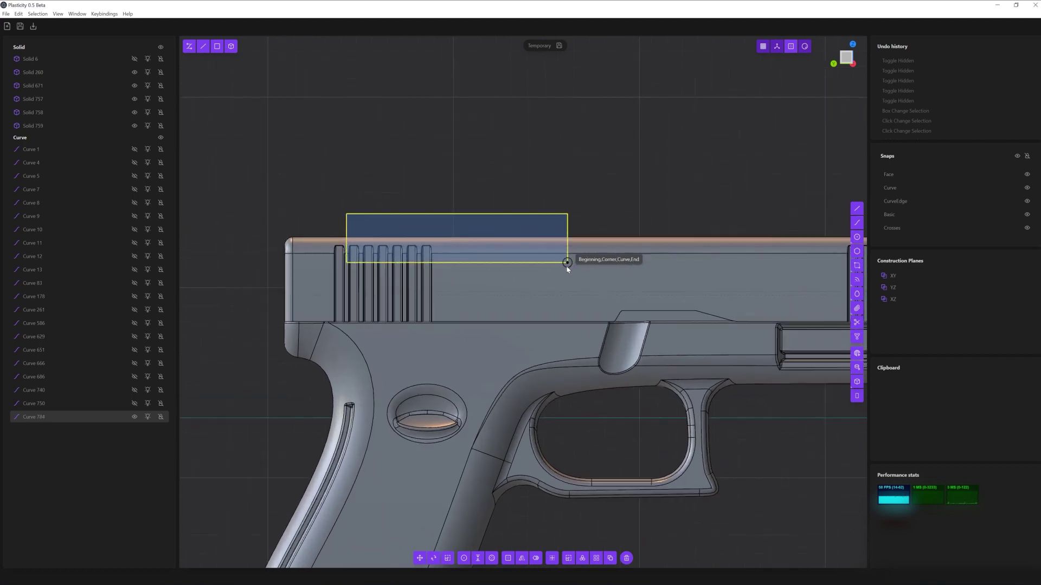
{"action": "left_click", "coordinate": [538, 253]}
{"action": "scroll", "coordinate": [538, 253], "scroll_direction": "up", "scroll_amount": 2}
Trim away the small corner box, leaving an L-shaped outline
{"action": "key", "text": "t"}
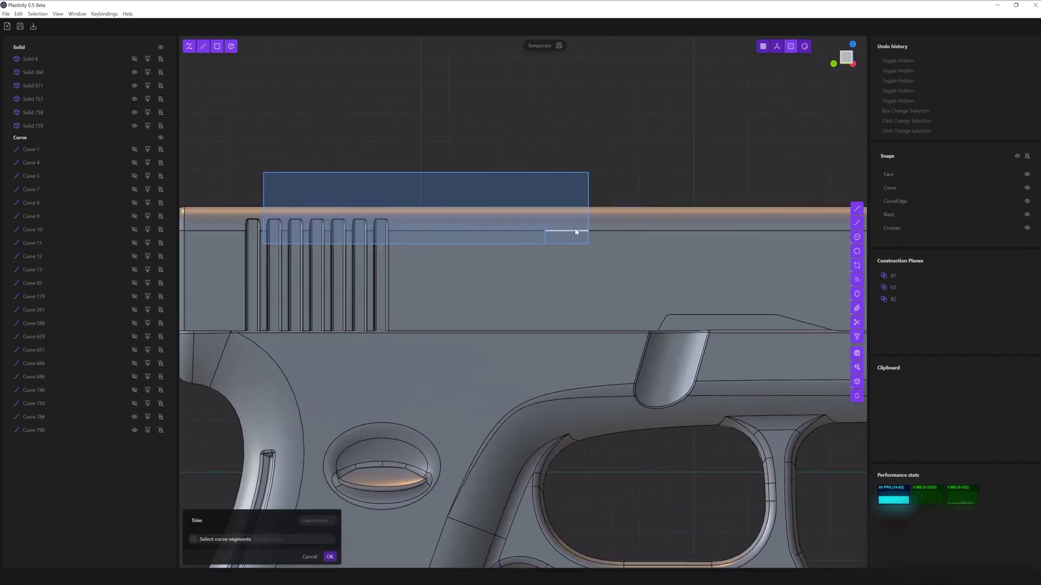
{"action": "left_click", "coordinate": [576, 250]}
{"action": "left_click", "coordinate": [855, 325]}
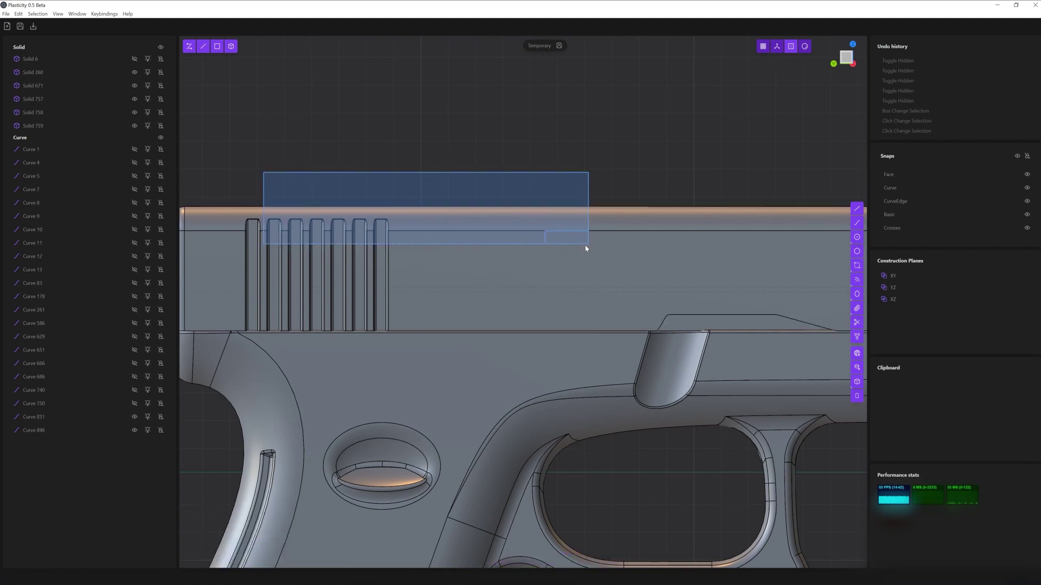
{"action": "left_click", "coordinate": [567, 238]}
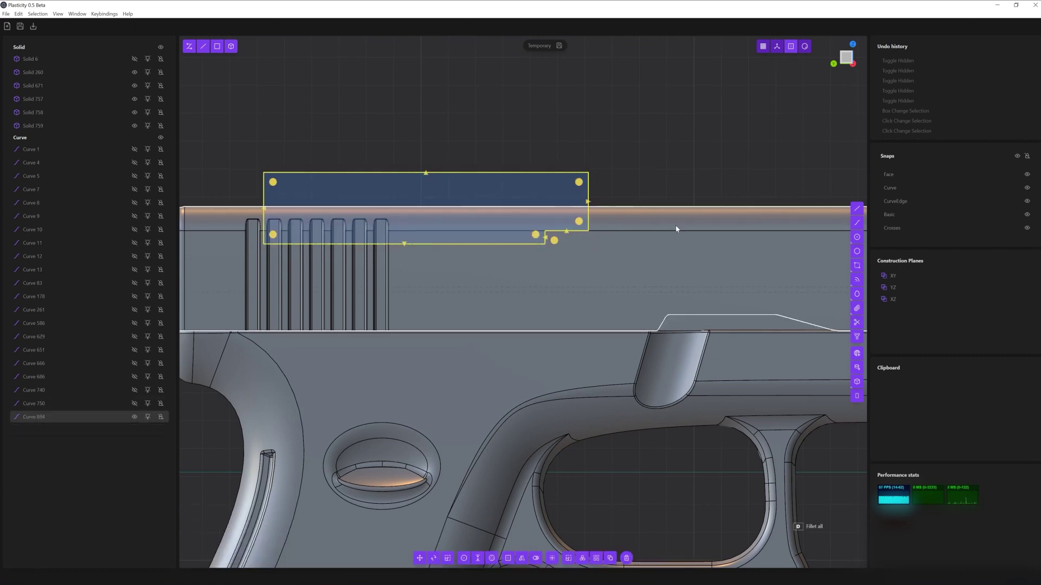
Draw a large rectangle farther forward on the slide top and a small one beside it
{"action": "middle_click_drag", "start_coordinate": [676, 229], "coordinate": [585, 158], "text": "shift"}
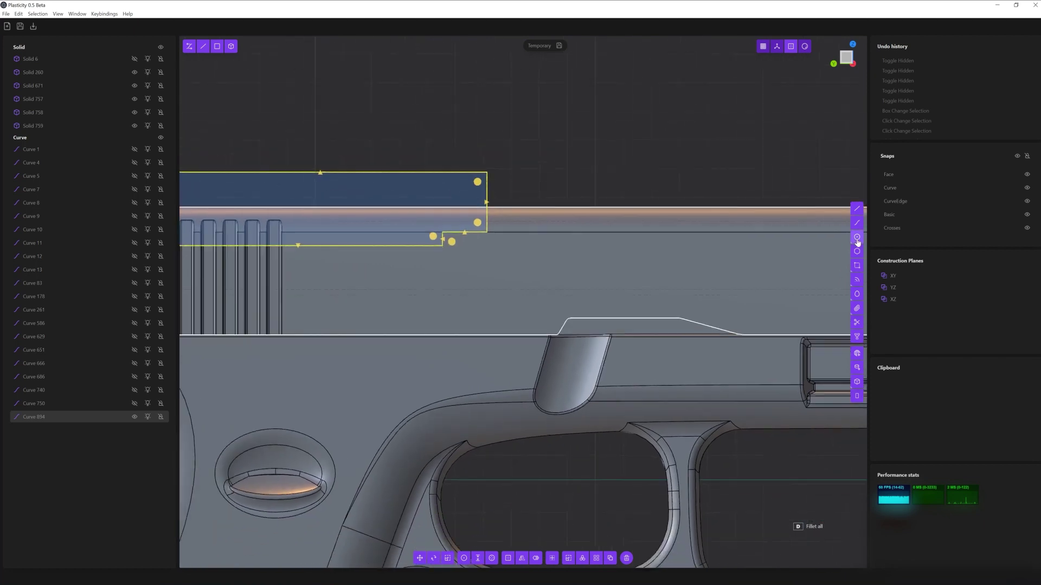
{"action": "mouse_move", "coordinate": [548, 193]}
{"action": "middle_mouse_down"}
{"action": "mouse_move", "coordinate": [803, 222]}
{"action": "mouse_move", "coordinate": [857, 272]}
{"action": "middle_mouse_up"}
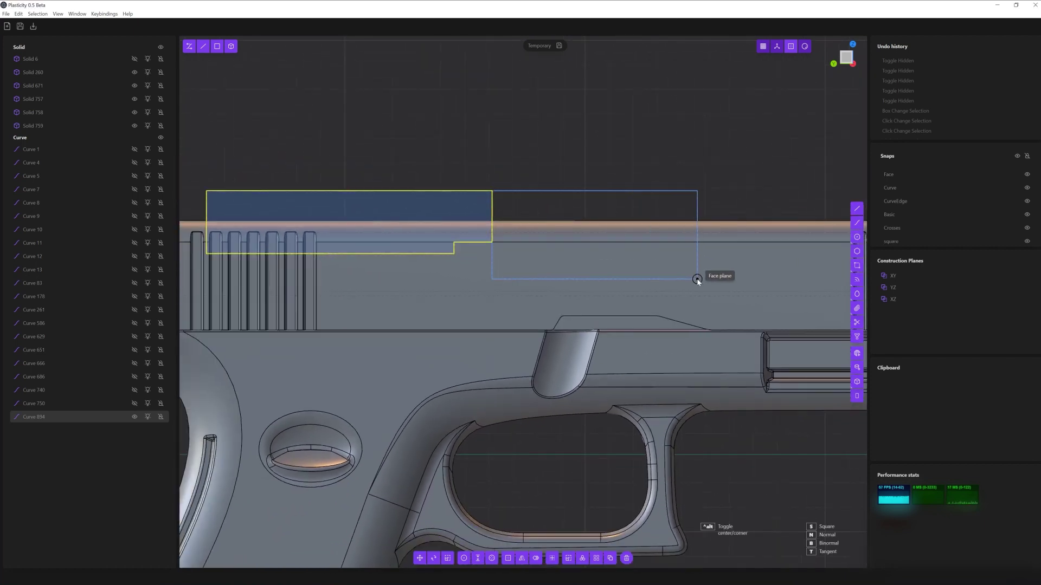
{"action": "left_click", "coordinate": [680, 283]}
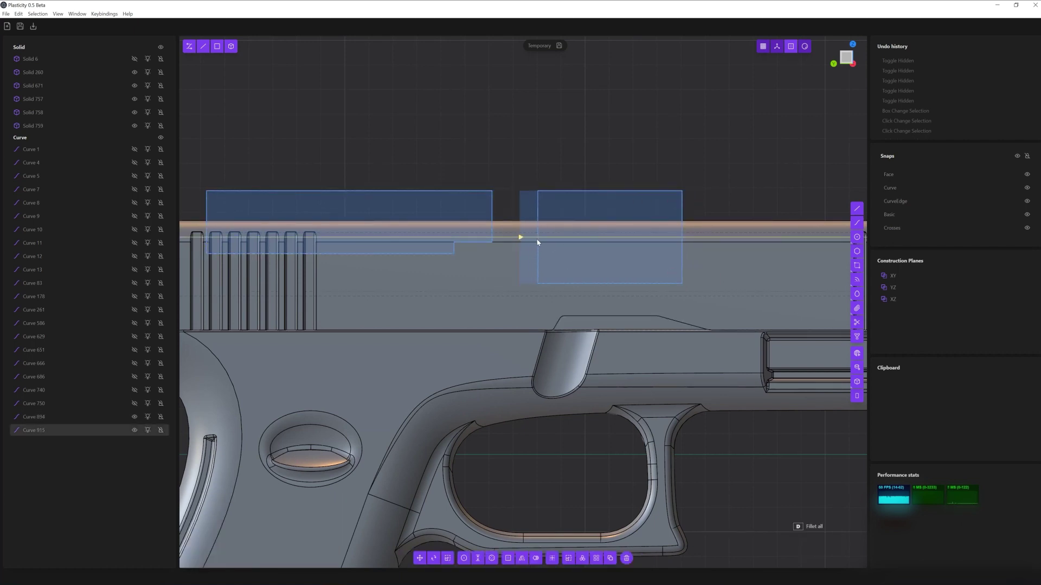
{"action": "left_click", "coordinate": [538, 242]}
{"action": "left_click", "coordinate": [543, 261]}
{"action": "left_click", "coordinate": [554, 283]}
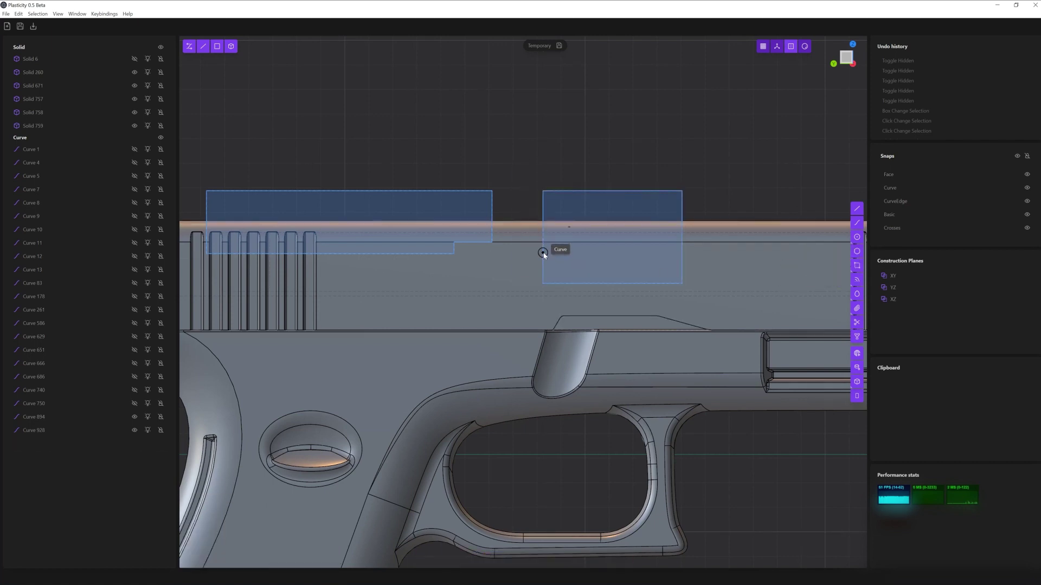
{"action": "left_click", "coordinate": [483, 275]}
Shift the small and large rectangles right and nudge the rear top rectangle slightly higher
{"action": "key", "text": "g"}
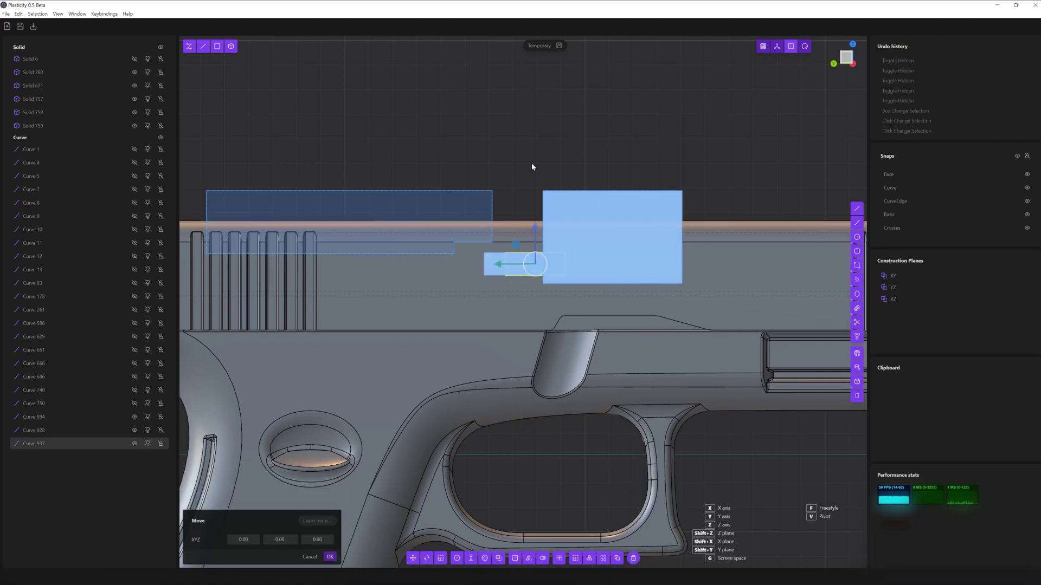
{"action": "left_click", "coordinate": [569, 238]}
{"action": "left_click", "coordinate": [573, 238]}
{"action": "key", "text": "g"}
{"action": "left_click", "coordinate": [591, 238]}
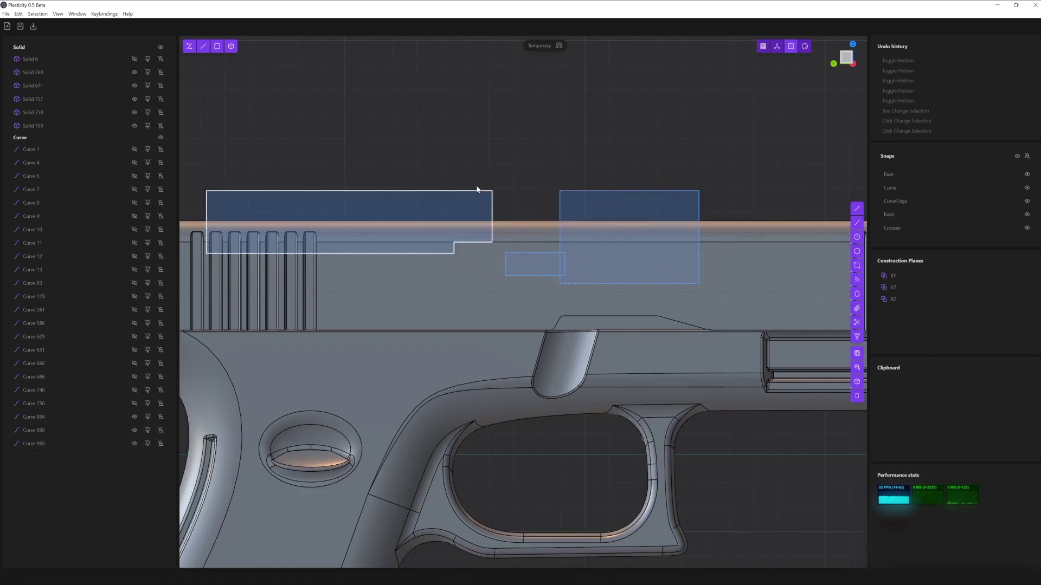
{"action": "left_click", "coordinate": [441, 204]}
{"action": "left_click", "coordinate": [427, 189]}
{"action": "key", "text": "g"}
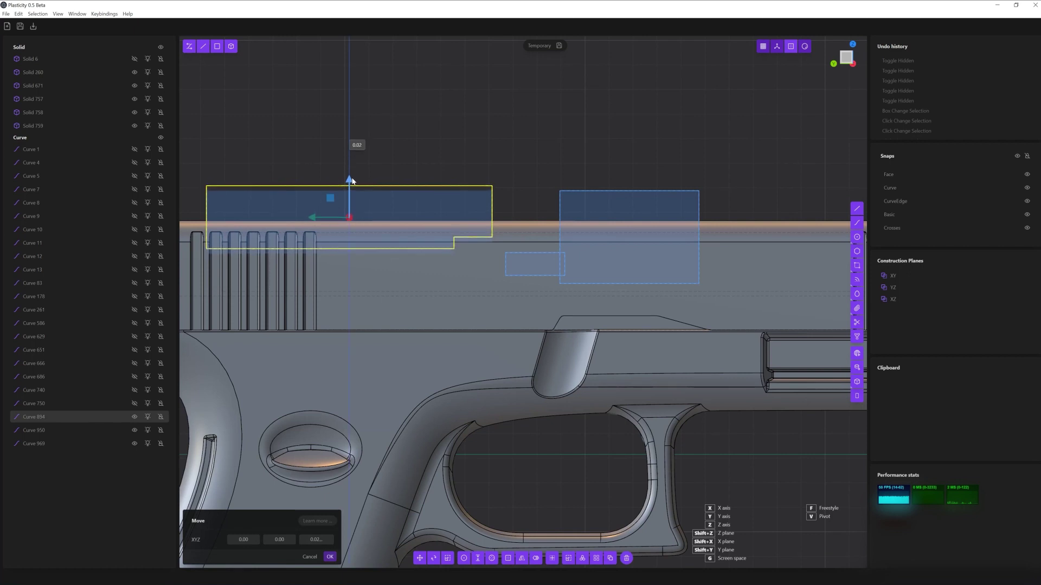
{"action": "left_click_drag", "start_coordinate": [353, 182], "coordinate": [352, 180]}
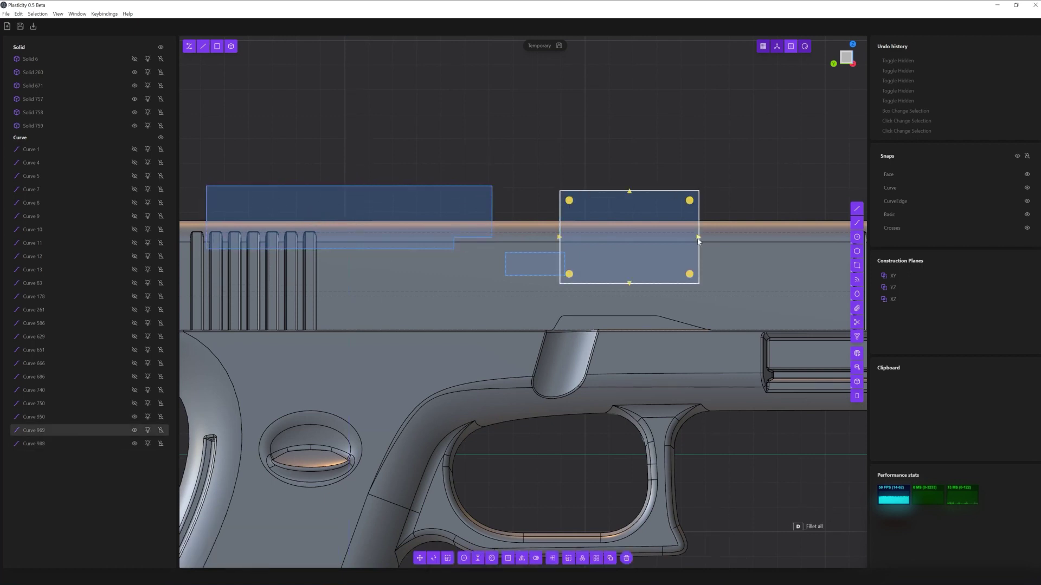
{"action": "left_click", "coordinate": [504, 259]}
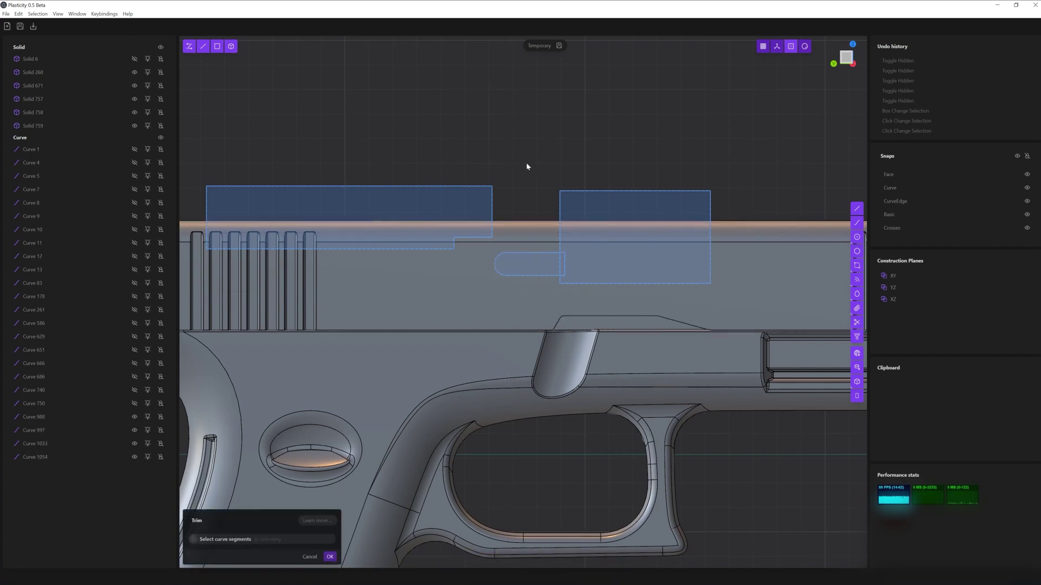
Round the ejection port rectangle's bottom-left corner with a 0.07 fillet
{"action": "left_click", "coordinate": [596, 283]}
{"action": "key", "text": "f"}
{"action": "left_click_drag", "start_coordinate": [567, 276], "coordinate": [585, 269]}
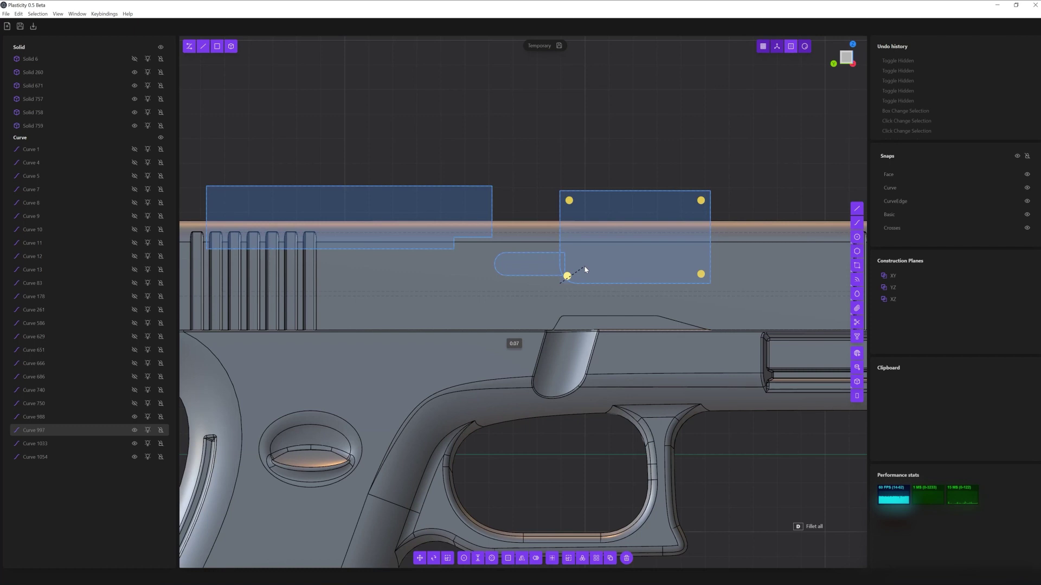
{"action": "left_click", "coordinate": [682, 257]}
Trim away the overlap between the slot and the rectangle
{"action": "key", "text": "t"}
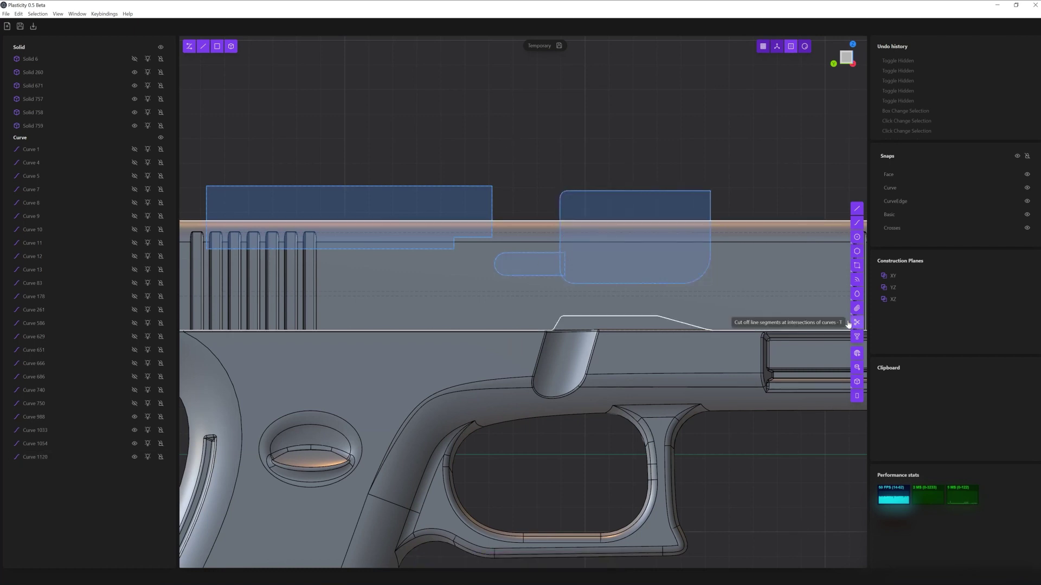
{"action": "left_click", "coordinate": [562, 265]}
{"action": "key", "text": "Escape"}
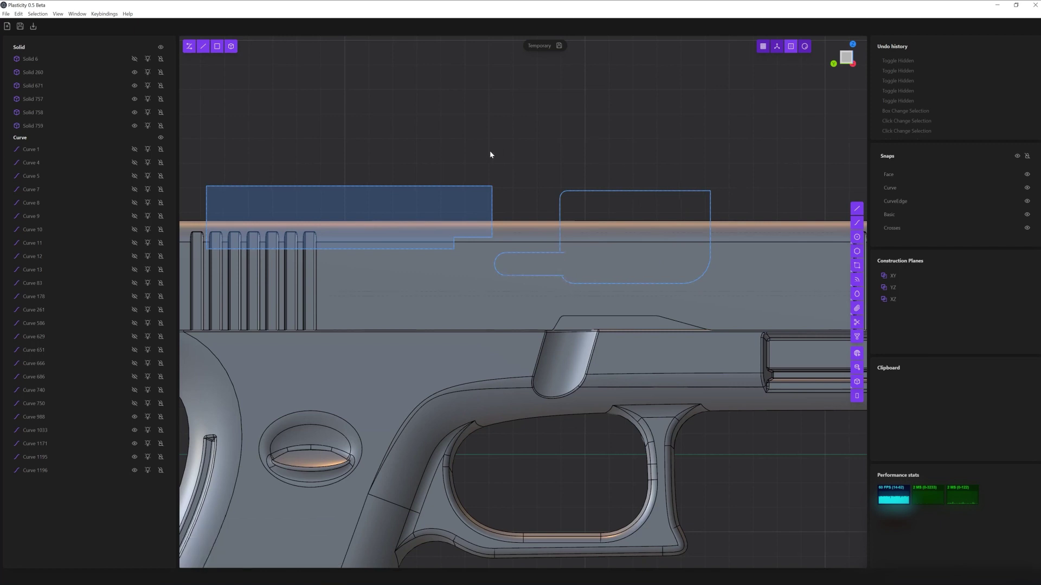
{"action": "left_click_drag", "start_coordinate": [490, 155], "coordinate": [732, 285]}
{"action": "middle_click_drag", "start_coordinate": [732, 287], "coordinate": [624, 352]}
{"action": "left_click", "coordinate": [434, 558]}
{"action": "key", "text": "Return"}
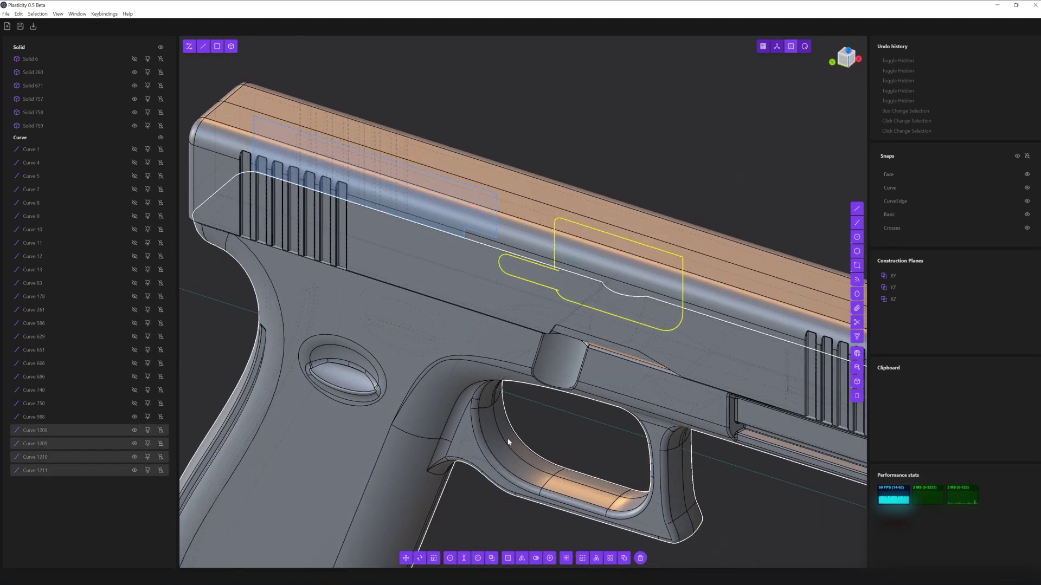
{"action": "key", "text": "KP_1"}
Trim the leftover overlap segment and join the notched outline into a single curve
{"action": "key", "text": "t"}
{"action": "left_click", "coordinate": [564, 275]}
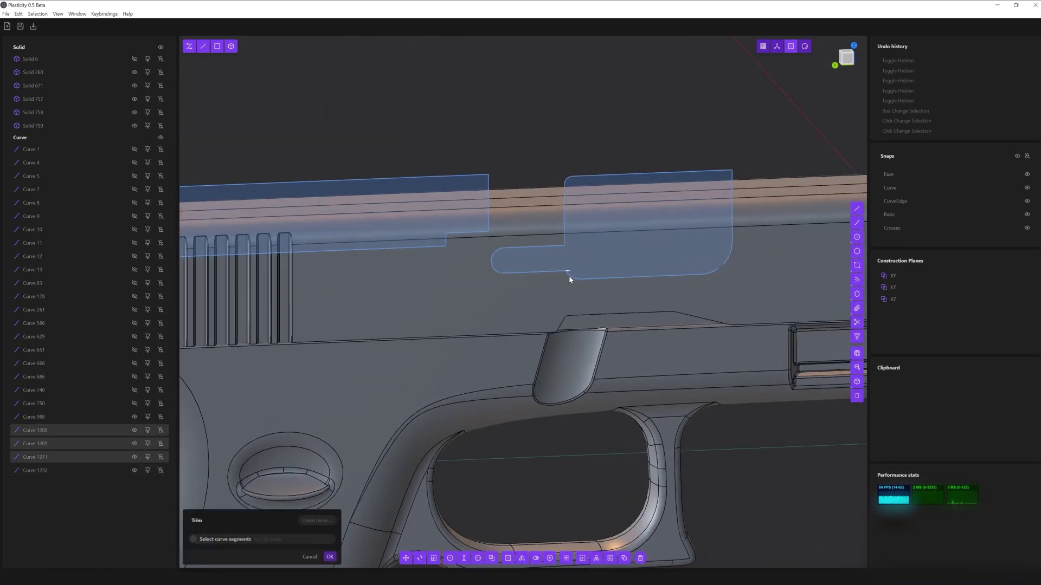
{"action": "key", "text": "Return"}
{"action": "key", "text": "f"}
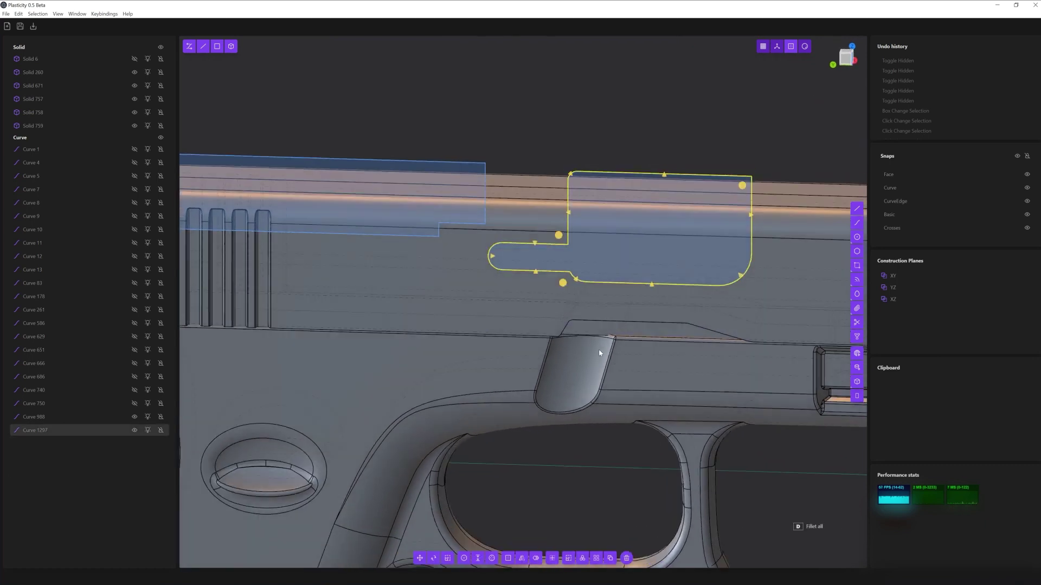
{"action": "middle_click_drag", "start_coordinate": [599, 349], "coordinate": [651, 325]}
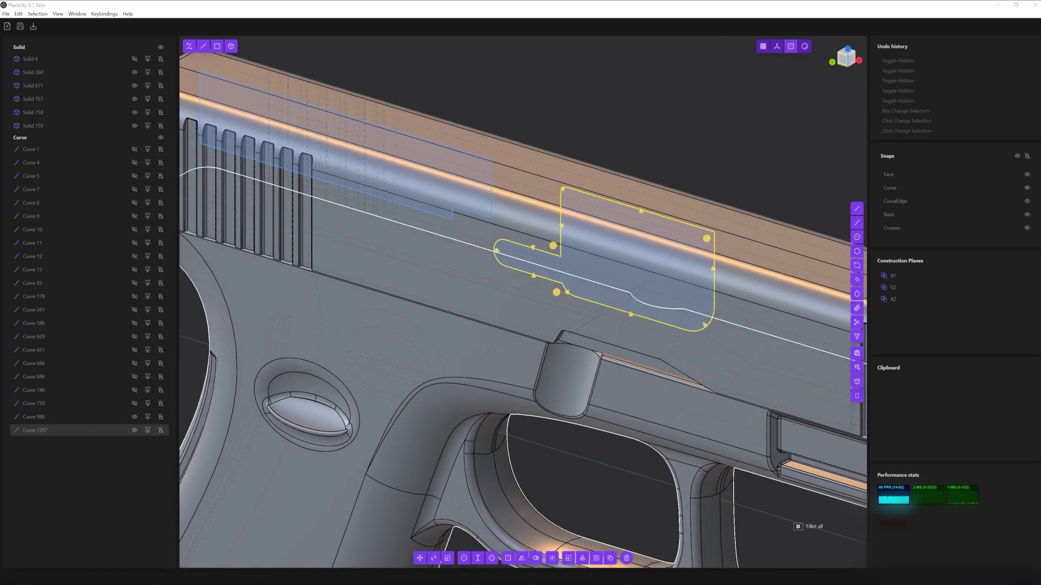
{"action": "scroll", "coordinate": [667, 122], "scroll_direction": "down", "scroll_amount": 5}
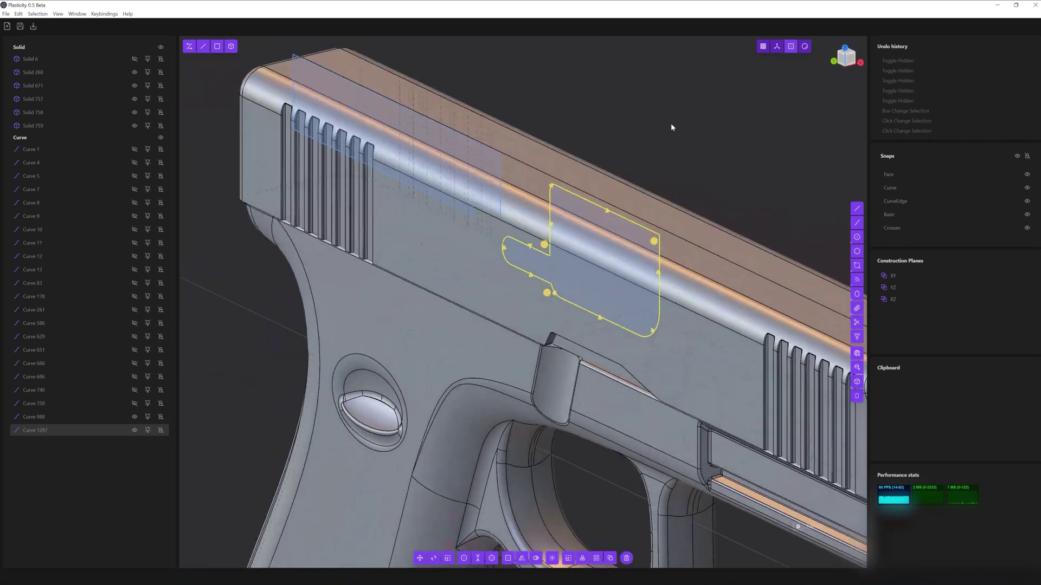
{"action": "middle_click_drag", "start_coordinate": [671, 122], "coordinate": [592, 252]}
{"action": "key", "text": "Escape"}
{"action": "scroll", "coordinate": [668, 215], "scroll_direction": "up", "scroll_amount": 3}
{"action": "scroll", "coordinate": [668, 215], "scroll_direction": "down", "scroll_amount": 3}
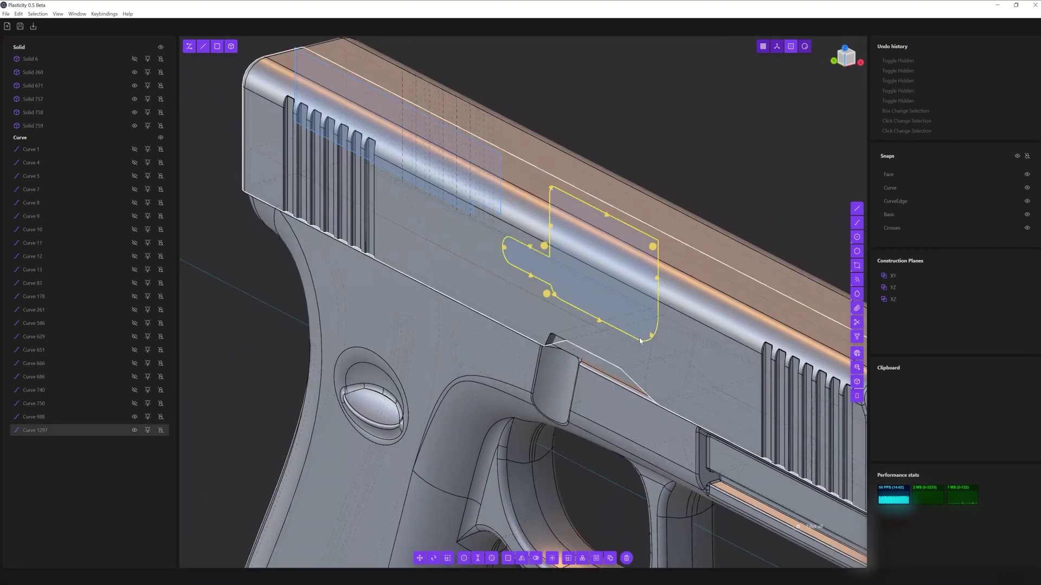
{"action": "left_click", "coordinate": [721, 242]}
{"action": "scroll", "coordinate": [759, 156], "scroll_direction": "up", "scroll_amount": 2}
Union the two slide solids into one body
{"action": "middle_click_drag", "start_coordinate": [759, 155], "coordinate": [749, 169]}
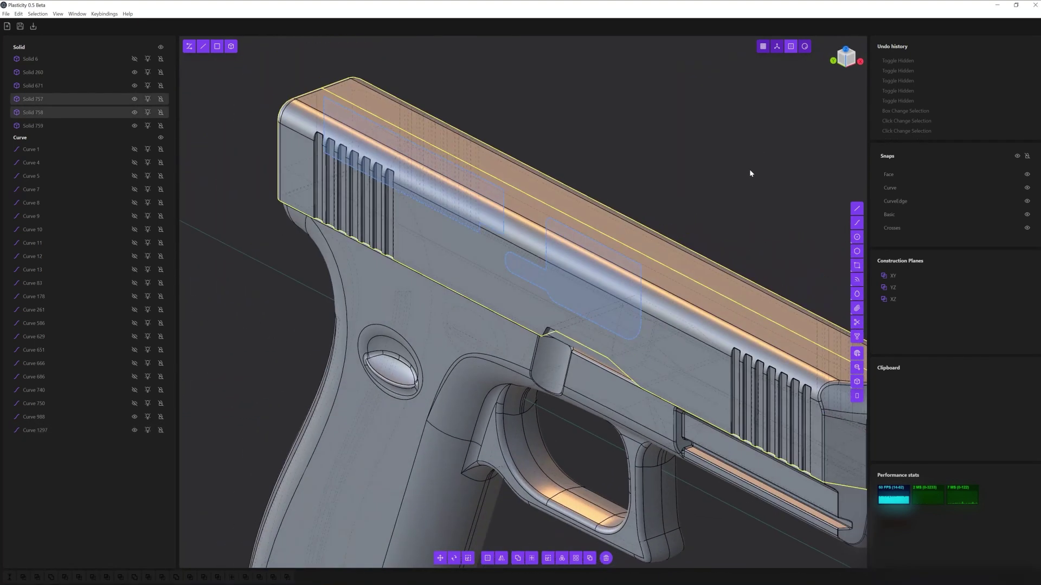
{"action": "key", "text": "g"}
{"action": "key", "text": "Escape"}
{"action": "left_click", "coordinate": [635, 282]}
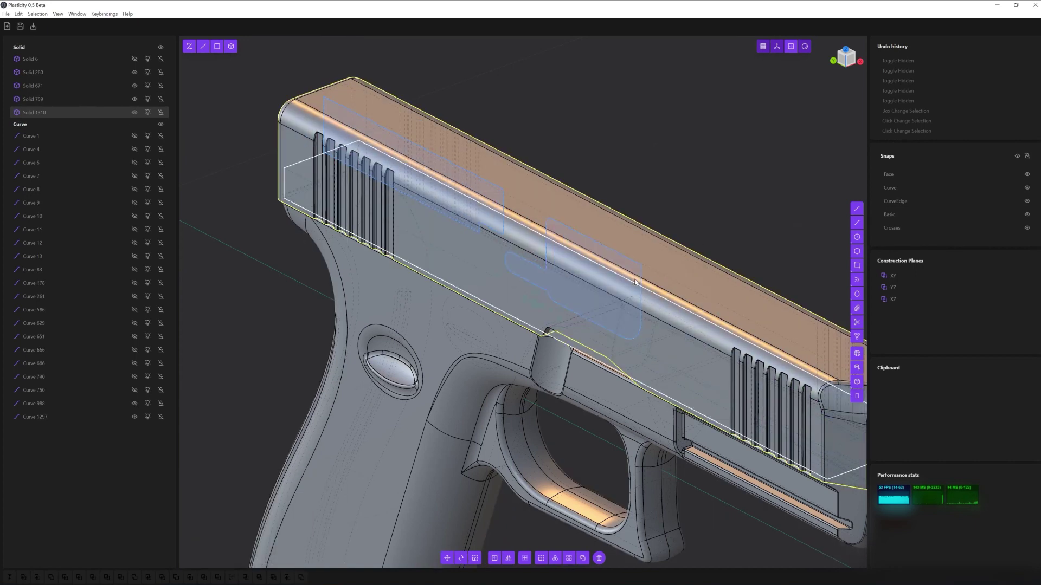
Extrude the notched outline as a cut into the slide and fillet its edges
{"action": "key", "text": "e"}
{"action": "mouse_move", "coordinate": [667, 250]}
{"action": "middle_mouse_down"}
{"action": "mouse_move", "coordinate": [801, 208]}
{"action": "mouse_move", "coordinate": [687, 244]}
{"action": "mouse_move", "coordinate": [792, 232]}
{"action": "mouse_move", "coordinate": [727, 226]}
{"action": "middle_mouse_up"}
{"action": "key", "text": "Return"}
{"action": "key", "text": "f"}
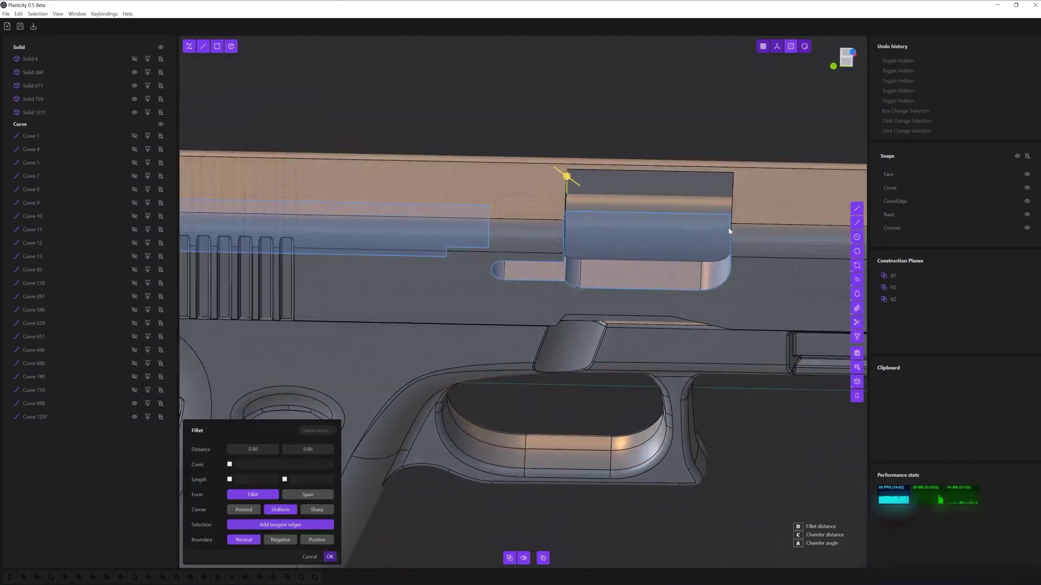
{"action": "key", "text": "Return"}
Try extruding the rear top rectangle, then cancel that extrusion
{"action": "middle_click_drag", "start_coordinate": [595, 148], "coordinate": [740, 177]}
{"action": "scroll", "coordinate": [740, 177], "scroll_direction": "down", "scroll_amount": 5}
{"action": "left_click", "coordinate": [412, 146]}
{"action": "key", "text": "e"}
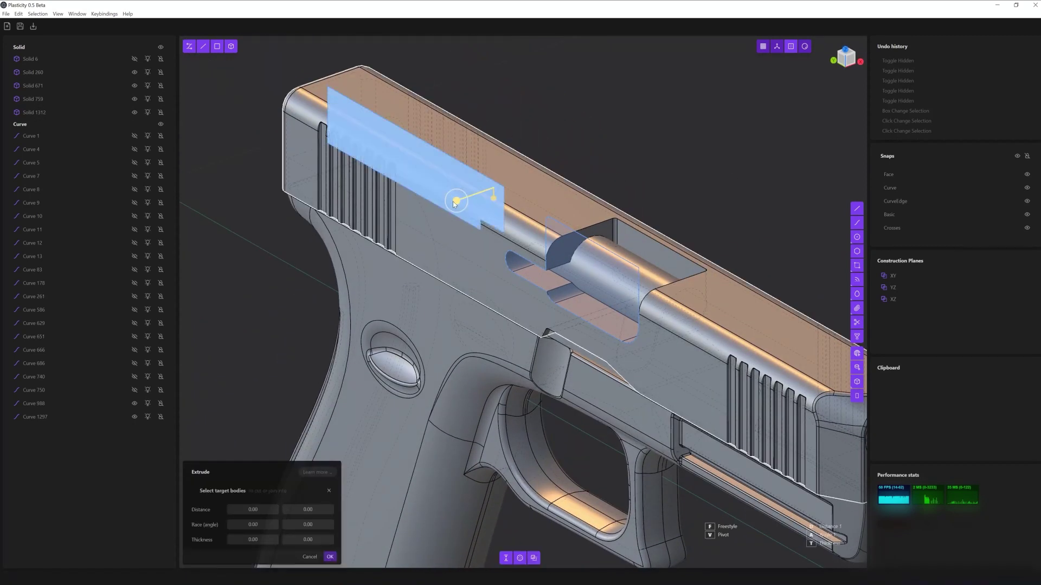
{"action": "mouse_move", "coordinate": [596, 174]}
{"action": "middle_mouse_down"}
{"action": "mouse_move", "coordinate": [633, 171]}
{"action": "mouse_move", "coordinate": [503, 230]}
{"action": "middle_mouse_up"}
{"action": "key", "text": "Return"}
Extrude the rear rectangle profile into a box rising past the slide top
{"action": "left_click", "coordinate": [503, 229]}
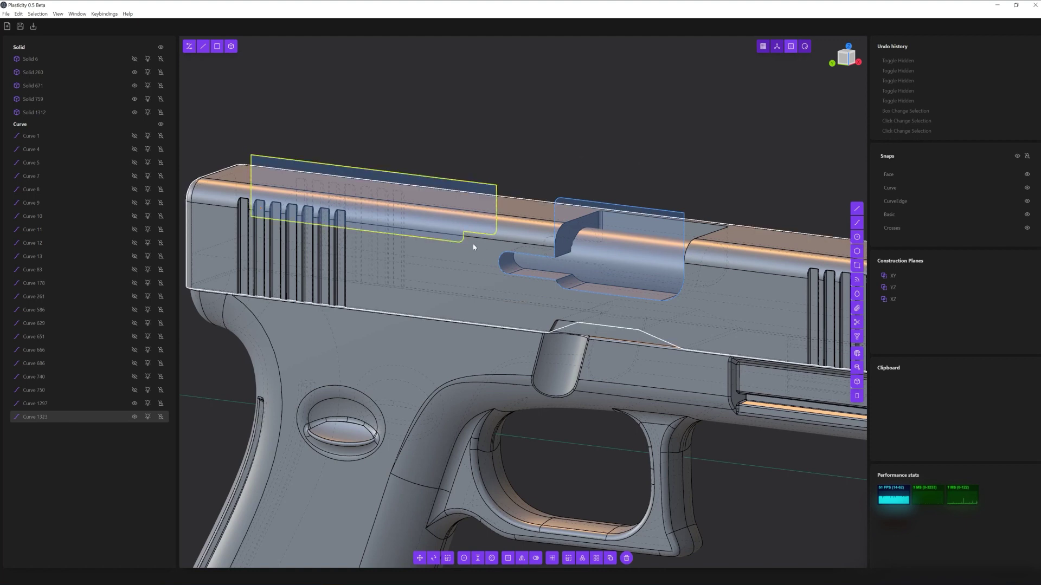
{"action": "scroll", "coordinate": [474, 247], "scroll_direction": "up", "scroll_amount": 3}
{"action": "middle_click_drag", "start_coordinate": [473, 247], "coordinate": [538, 145]}
{"action": "scroll", "coordinate": [448, 230], "scroll_direction": "down", "scroll_amount": 2}
{"action": "left_click", "coordinate": [448, 230]}
{"action": "mouse_move", "coordinate": [448, 230]}
{"action": "middle_mouse_down"}
{"action": "mouse_move", "coordinate": [515, 174]}
{"action": "mouse_move", "coordinate": [291, 130]}
{"action": "mouse_move", "coordinate": [530, 133]}
{"action": "middle_mouse_up"}
{"action": "key", "text": "e"}
{"action": "key", "text": "Escape"}
{"action": "key", "text": "e"}
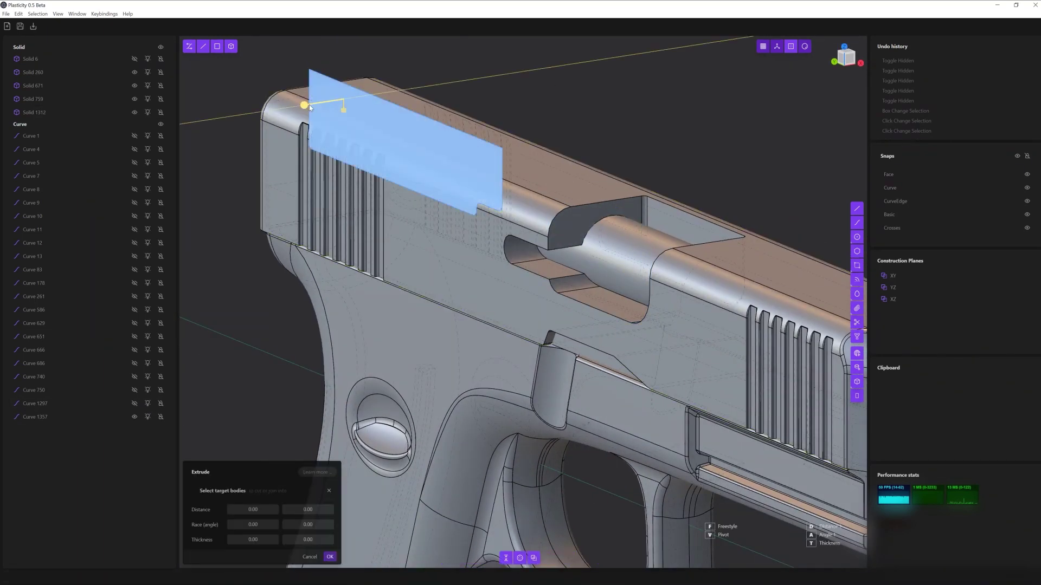
{"action": "middle_click_drag", "start_coordinate": [549, 84], "coordinate": [646, 149]}
{"action": "mouse_move", "coordinate": [602, 95]}
{"action": "middle_mouse_down"}
{"action": "mouse_move", "coordinate": [659, 244]}
{"action": "mouse_move", "coordinate": [708, 283]}
{"action": "mouse_move", "coordinate": [862, 263]}
{"action": "middle_mouse_up"}
{"action": "key", "text": "Return"}
Fillet the block's edge at 0.01
{"action": "key", "text": "f"}
{"action": "middle_click_drag", "start_coordinate": [667, 181], "coordinate": [483, 206]}
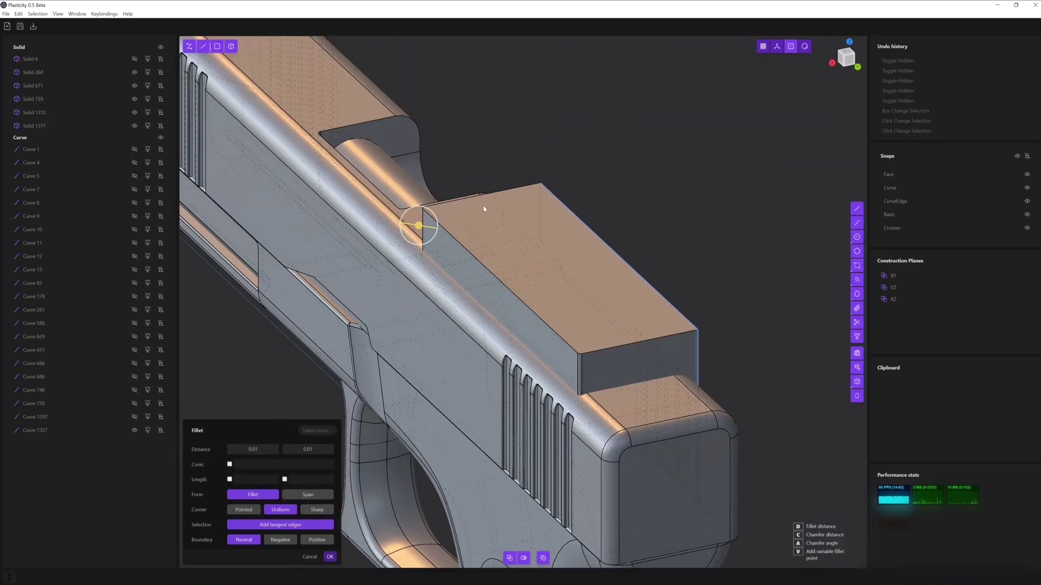
{"action": "key", "text": "Return"}
{"action": "mouse_move", "coordinate": [418, 229]}
{"action": "middle_mouse_down"}
{"action": "mouse_move", "coordinate": [690, 160]}
{"action": "mouse_move", "coordinate": [444, 415]}
{"action": "mouse_move", "coordinate": [561, 478]}
{"action": "middle_mouse_up"}
Boolean-subtract the block from the slide with Keep Tools off, hiding the leftover block
{"action": "left_click", "coordinate": [538, 245]}
{"action": "left_click", "coordinate": [563, 214]}
{"action": "key", "text": "shift+b"}
{"action": "key", "text": "k"}
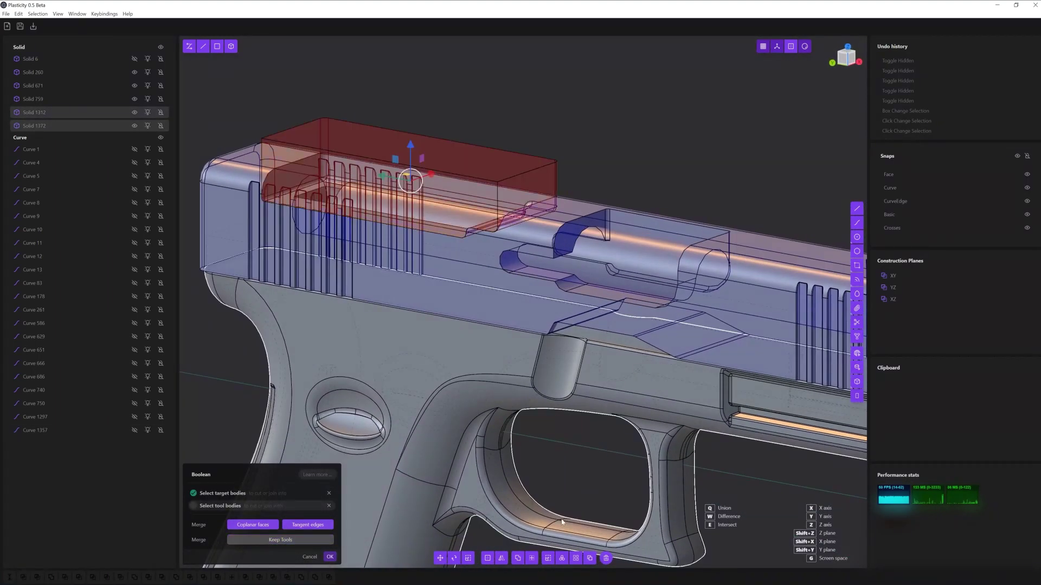
{"action": "key", "text": "Return"}
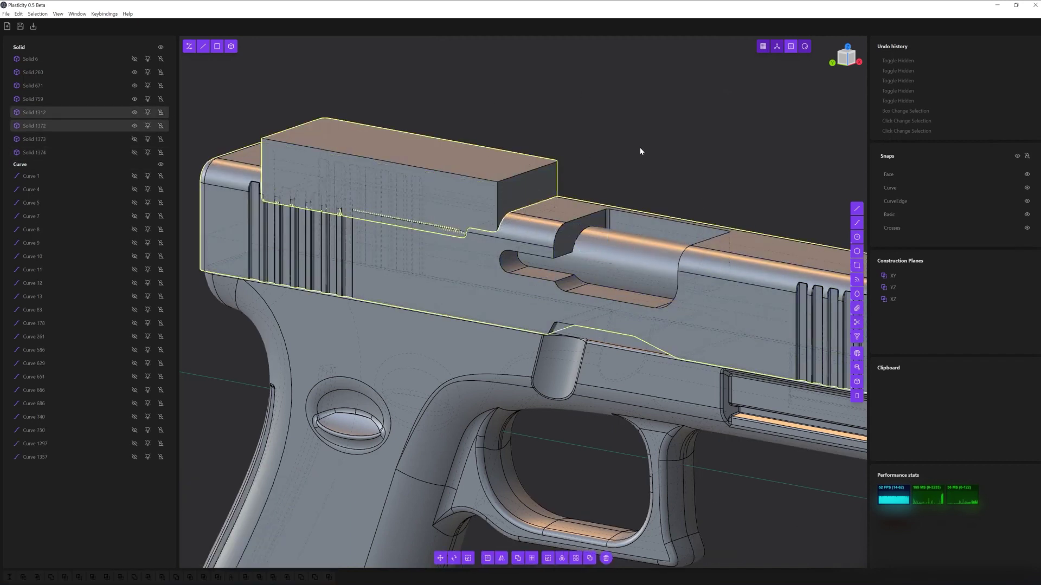
{"action": "key", "text": "shift+b"}
{"action": "key", "text": "Return"}
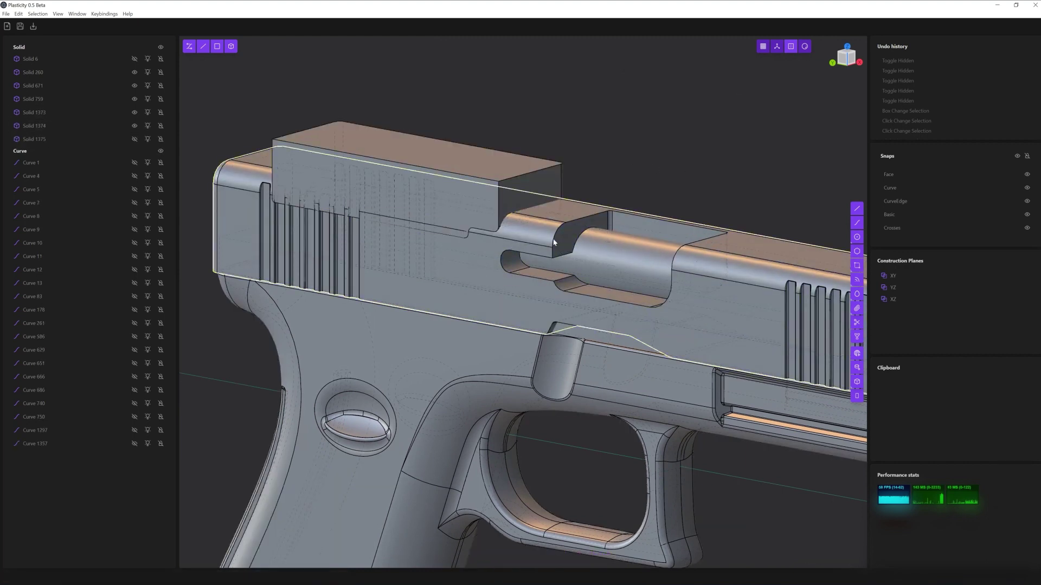
{"action": "key", "text": "h"}
{"action": "left_click", "coordinate": [135, 125]}
{"action": "key", "text": "shift+b"}
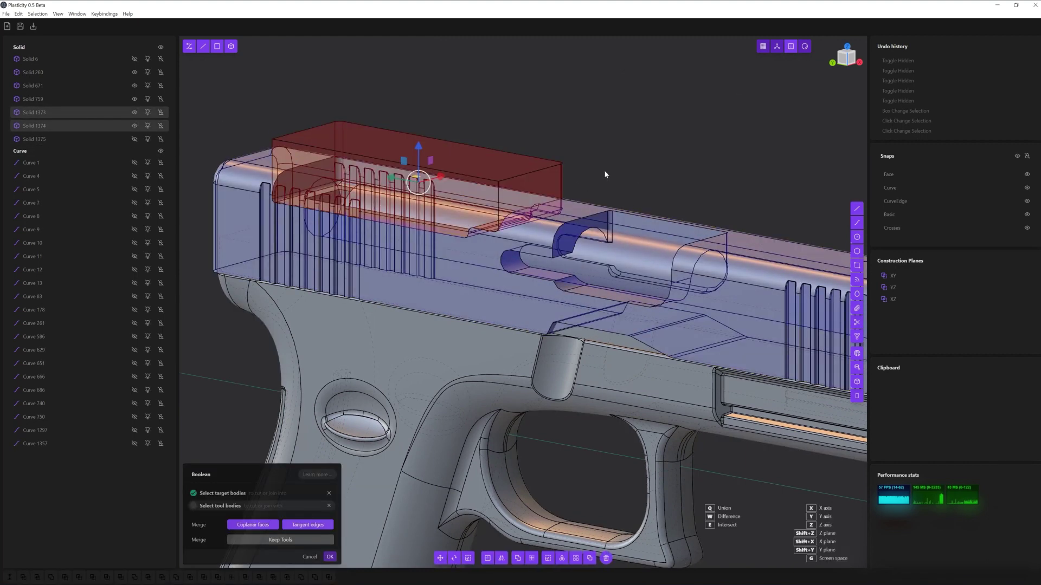
{"action": "key", "text": "Return"}
{"action": "middle_click_drag", "start_coordinate": [625, 156], "coordinate": [720, 171]}
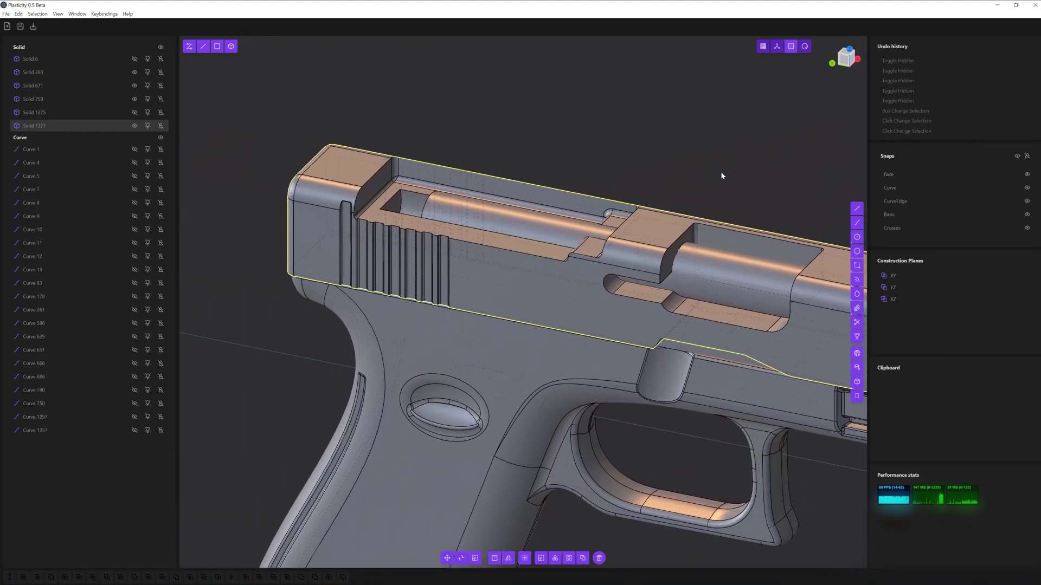
Start a fillet on a slide-top edge, then hide this solid and show the serrated slide part
{"action": "left_click", "coordinate": [436, 143]}
{"action": "key", "text": "f"}
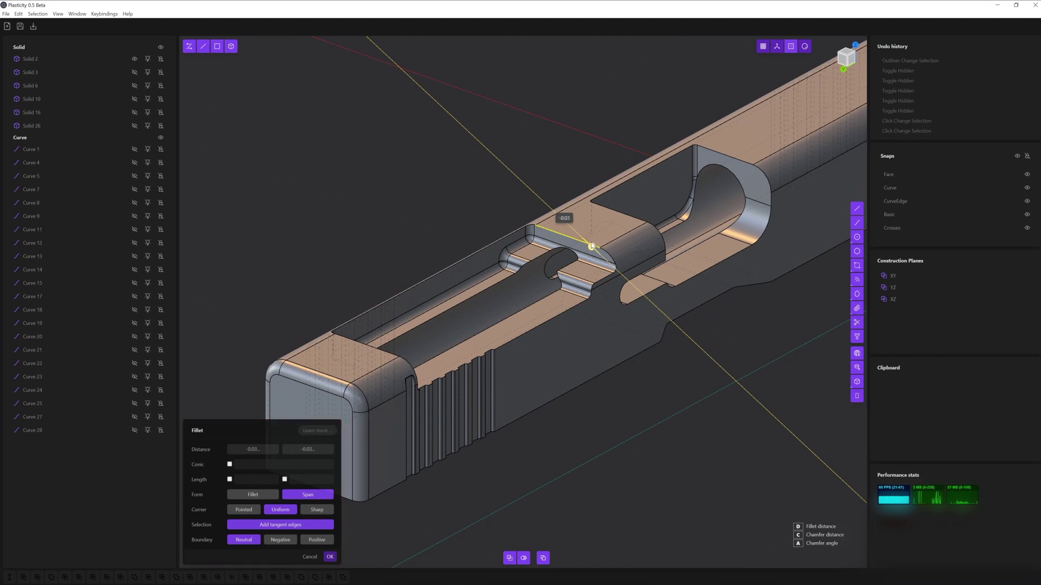
{"action": "scroll", "coordinate": [591, 246], "scroll_direction": "up", "scroll_amount": 3}
{"action": "scroll", "coordinate": [580, 274], "scroll_direction": "up", "scroll_amount": 2}
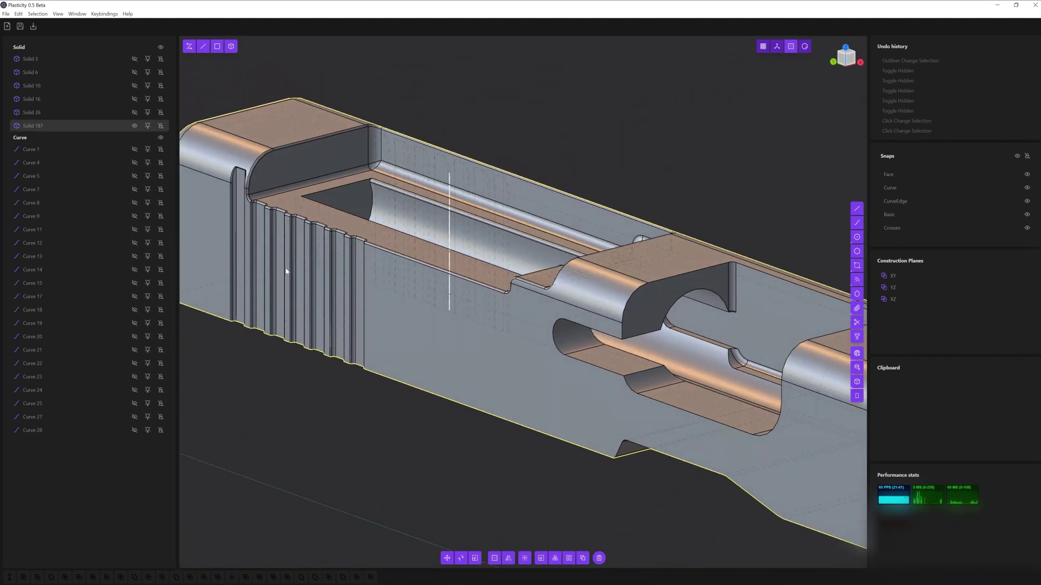
{"action": "left_click", "coordinate": [135, 126]}
{"action": "left_click", "coordinate": [135, 59]}
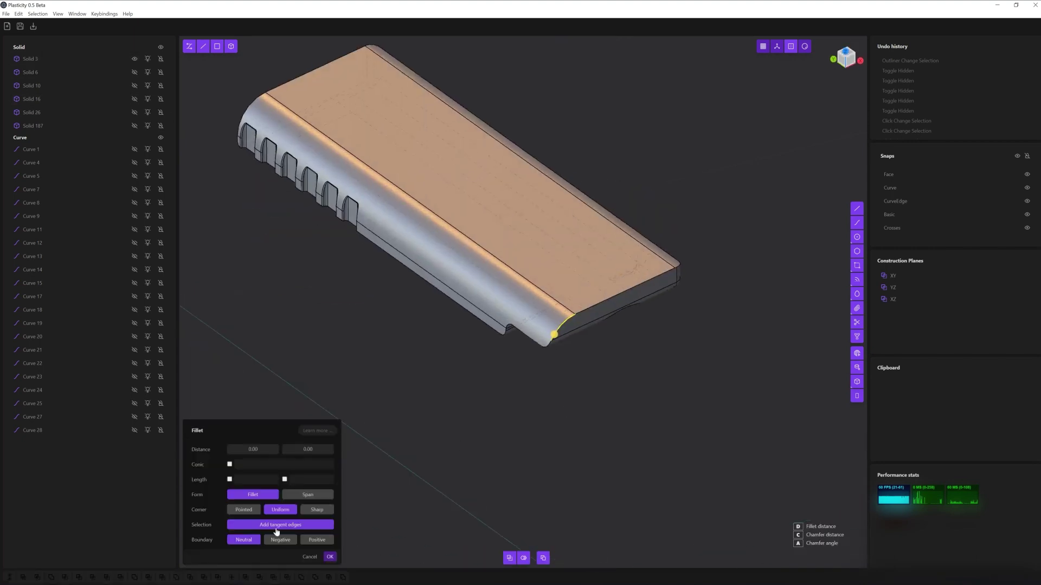
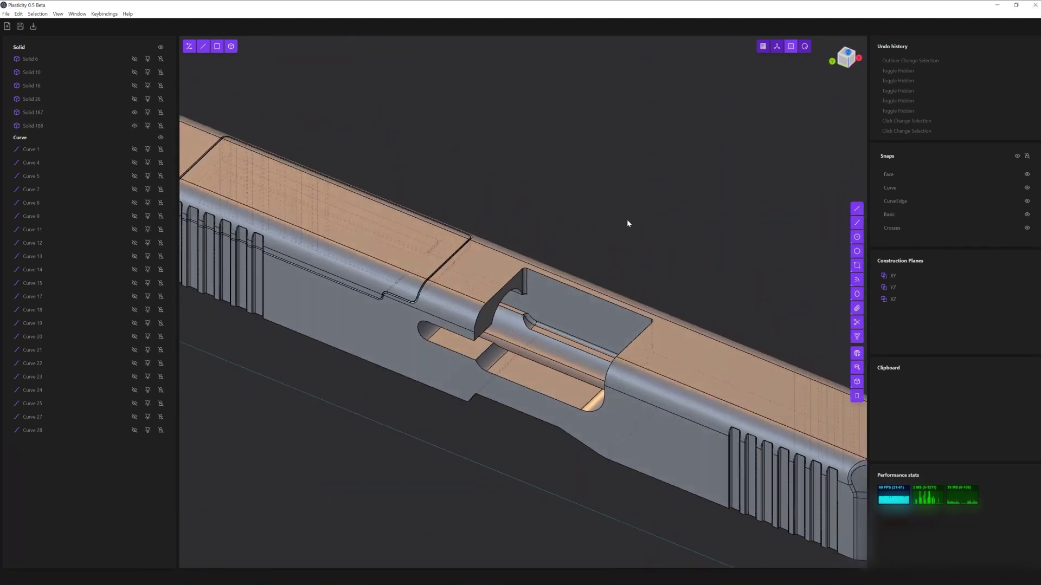
Draw the ejection-port outline and extrude it as a cut into the slide
{"action": "scroll", "coordinate": [508, 272], "scroll_direction": "up", "scroll_amount": 3}
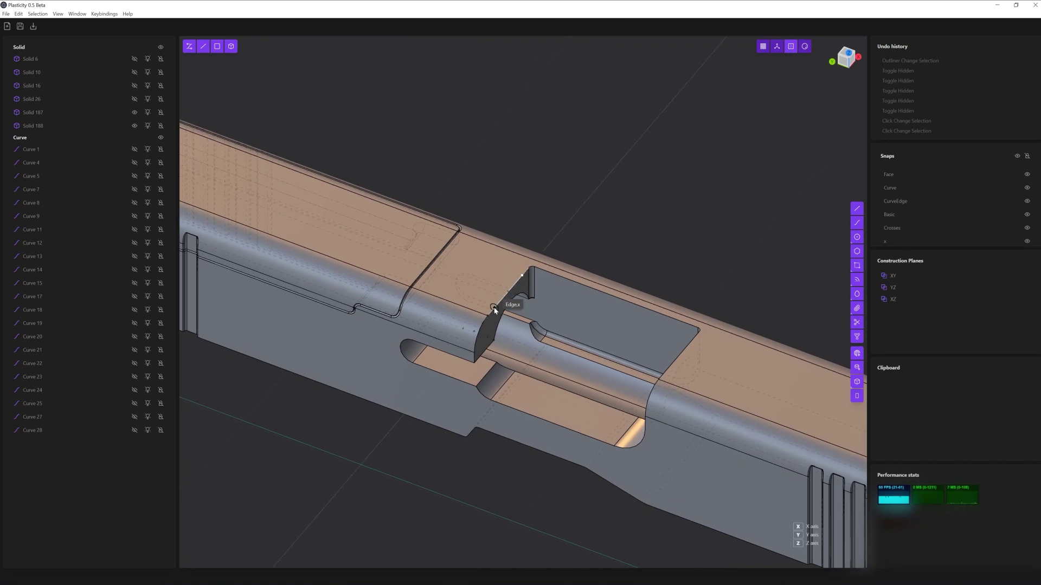
{"action": "left_click", "coordinate": [476, 264]}
{"action": "key", "text": "e"}
{"action": "middle_click_drag", "start_coordinate": [476, 264], "coordinate": [464, 234]}
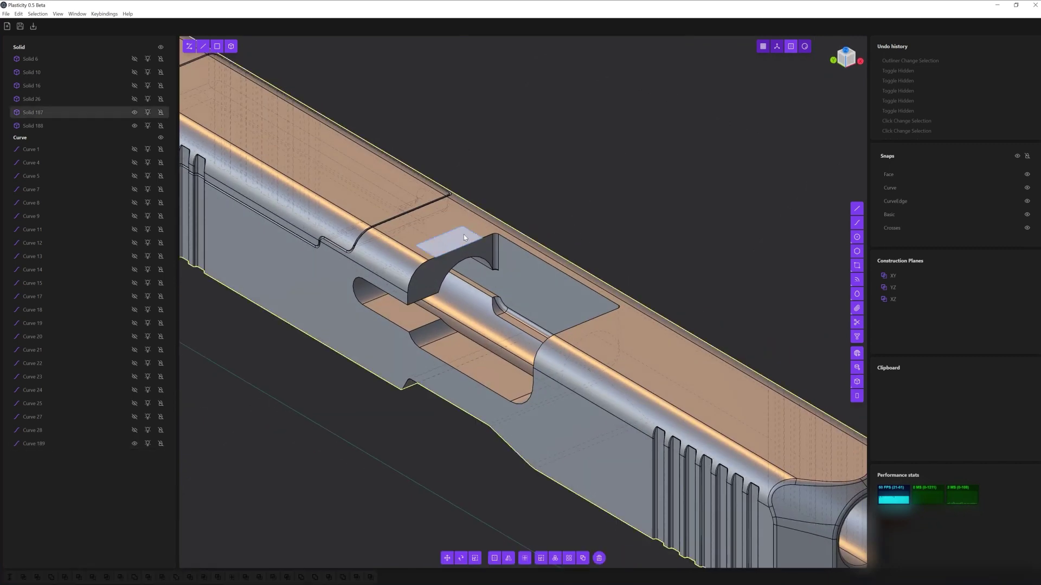
{"action": "middle_click_drag", "start_coordinate": [461, 322], "coordinate": [669, 174]}
{"action": "key", "text": "Return"}
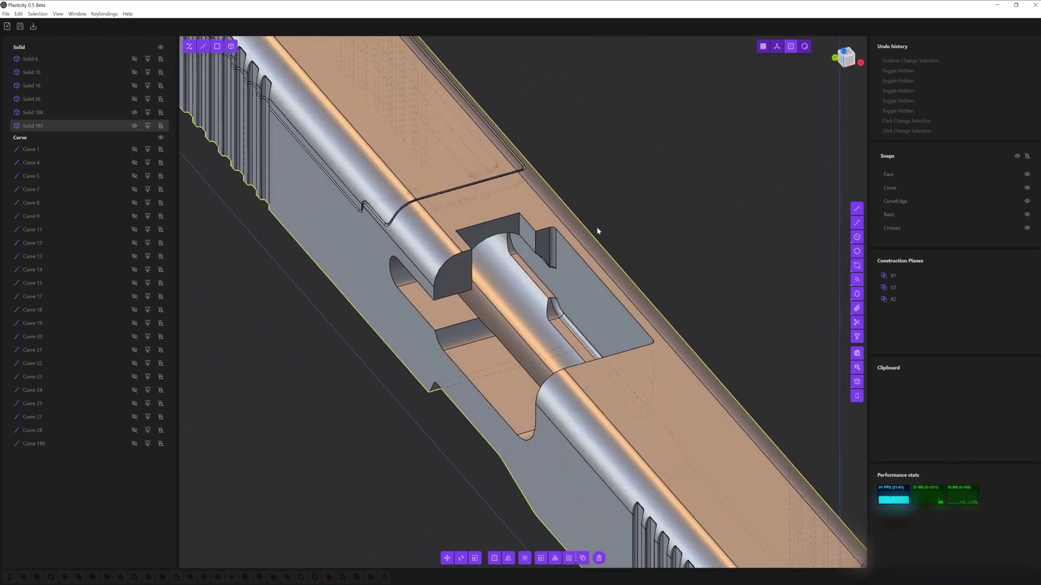
Fillet an edge of the new ejection-port cut
{"action": "middle_click_drag", "start_coordinate": [598, 231], "coordinate": [523, 232]}
{"action": "left_click", "coordinate": [523, 232]}
{"action": "key", "text": "f"}
{"action": "key", "text": "Return"}
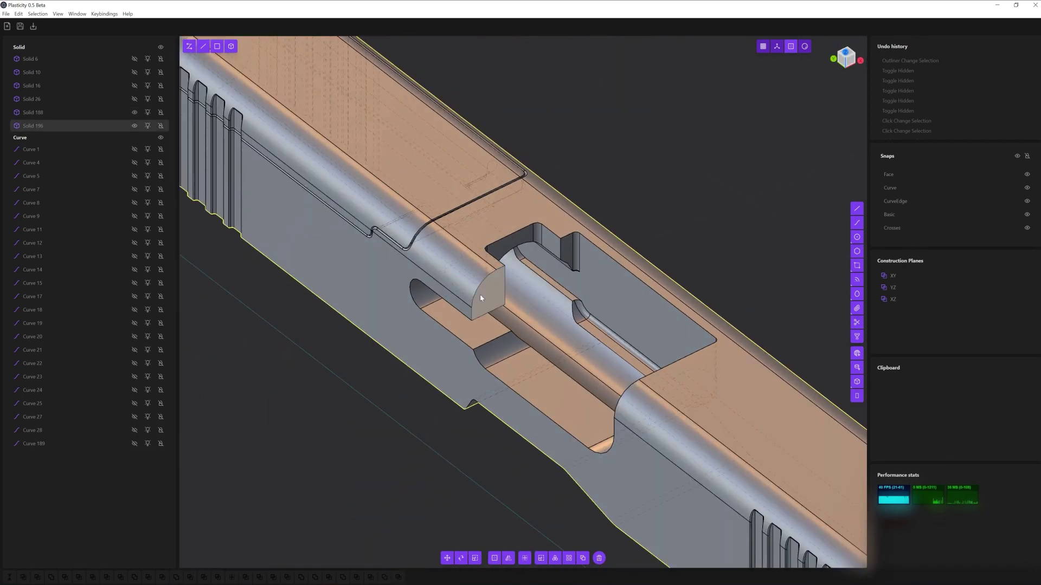
Rotate the small piece in the port to a new angle and fillet it into a dome
{"action": "scroll", "coordinate": [528, 317], "scroll_direction": "up", "scroll_amount": 3}
{"action": "key", "text": "r"}
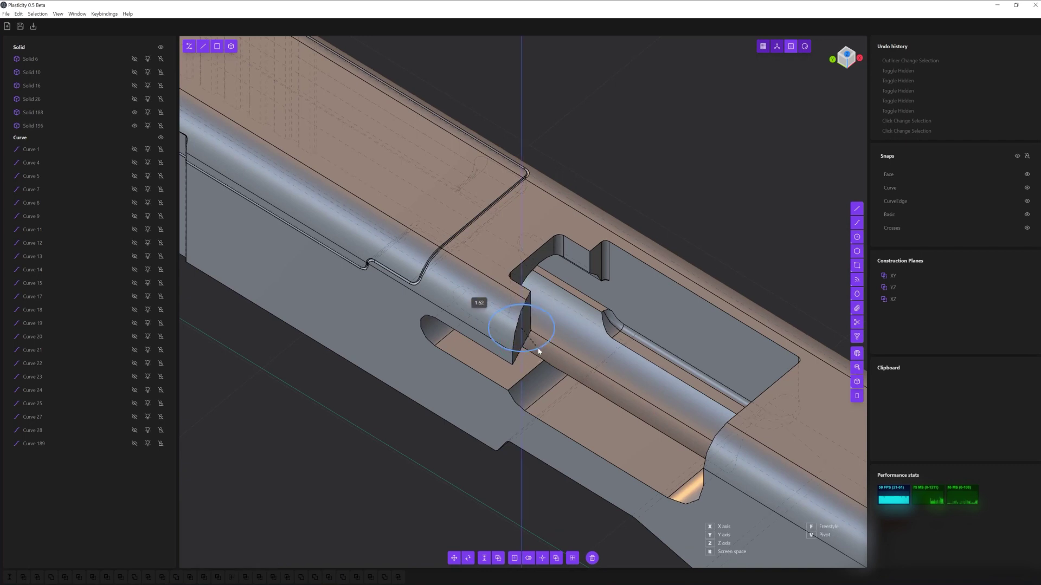
{"action": "mouse_move", "coordinate": [604, 364]}
{"action": "middle_mouse_down"}
{"action": "mouse_move", "coordinate": [513, 365]}
{"action": "mouse_move", "coordinate": [512, 293]}
{"action": "mouse_move", "coordinate": [483, 372]}
{"action": "middle_mouse_up"}
{"action": "key", "text": "Return"}
{"action": "key", "text": "f"}
{"action": "key", "text": "Return"}
Fillet several outer edges of the slide from different sides
{"action": "left_click", "coordinate": [602, 249]}
{"action": "key", "text": "f"}
{"action": "key", "text": "Return"}
{"action": "mouse_move", "coordinate": [602, 250]}
{"action": "middle_mouse_down"}
{"action": "mouse_move", "coordinate": [596, 241]}
{"action": "mouse_move", "coordinate": [521, 271]}
{"action": "middle_mouse_up"}
{"action": "key", "text": "f"}
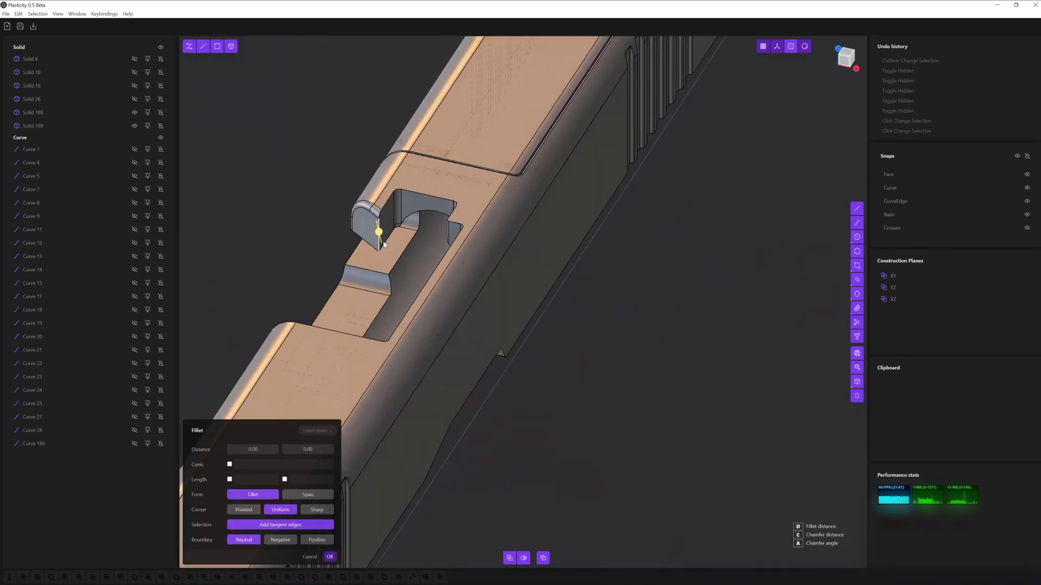
{"action": "key", "text": "Return"}
{"action": "mouse_move", "coordinate": [412, 308]}
{"action": "middle_mouse_down"}
{"action": "mouse_move", "coordinate": [523, 270]}
{"action": "mouse_move", "coordinate": [530, 383]}
{"action": "mouse_move", "coordinate": [553, 221]}
{"action": "middle_mouse_up"}
{"action": "left_click", "coordinate": [523, 270]}
{"action": "key", "text": "f"}
{"action": "key", "text": "Return"}
Round the slide's rear end edge and front end edge
{"action": "left_click", "coordinate": [622, 289]}
{"action": "key", "text": "f"}
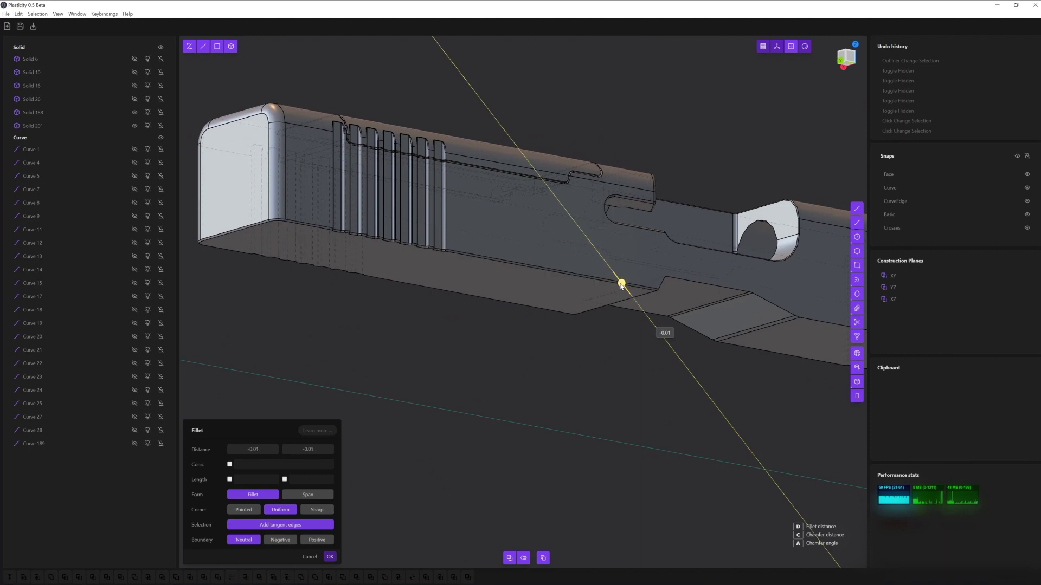
{"action": "key", "text": "Return"}
{"action": "mouse_move", "coordinate": [637, 327]}
{"action": "middle_mouse_down"}
{"action": "mouse_move", "coordinate": [607, 260]}
{"action": "mouse_move", "coordinate": [626, 215]}
{"action": "middle_mouse_up"}
{"action": "left_click", "coordinate": [626, 214]}
{"action": "key", "text": "f"}
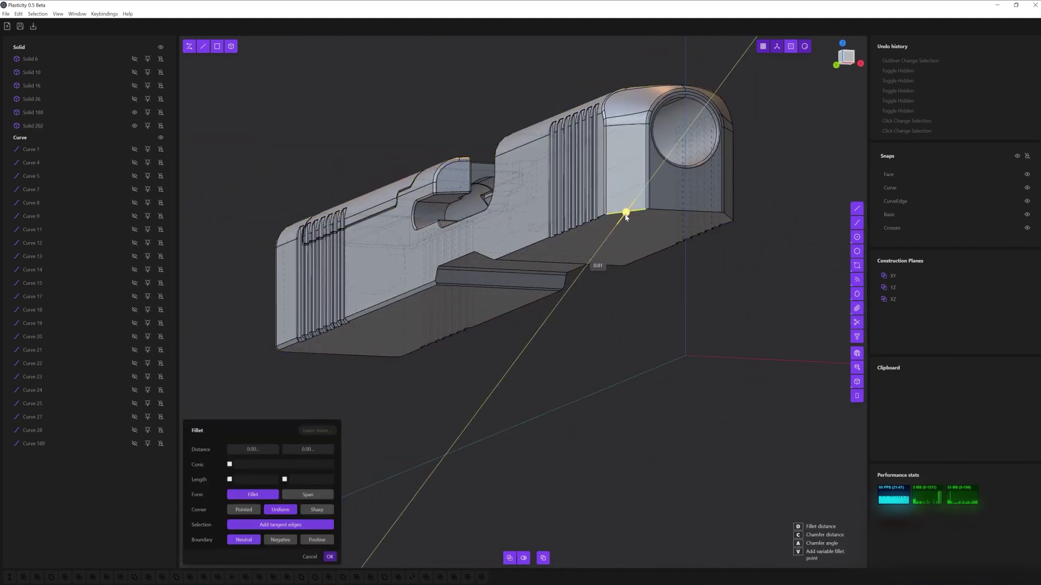
{"action": "key", "text": "Return"}
Unhide the frame, barrel and remaining bodies to show the whole pistol
{"action": "mouse_move", "coordinate": [560, 339]}
{"action": "middle_mouse_down"}
{"action": "mouse_move", "coordinate": [472, 325]}
{"action": "mouse_move", "coordinate": [681, 400]}
{"action": "mouse_move", "coordinate": [443, 397]}
{"action": "mouse_move", "coordinate": [412, 347]}
{"action": "middle_mouse_up"}
{"action": "left_click", "coordinate": [134, 98]}
{"action": "left_click", "coordinate": [134, 72]}
{"action": "mouse_move", "coordinate": [488, 271]}
{"action": "middle_mouse_down"}
{"action": "mouse_move", "coordinate": [535, 141]}
{"action": "mouse_move", "coordinate": [134, 63]}
{"action": "middle_mouse_up"}
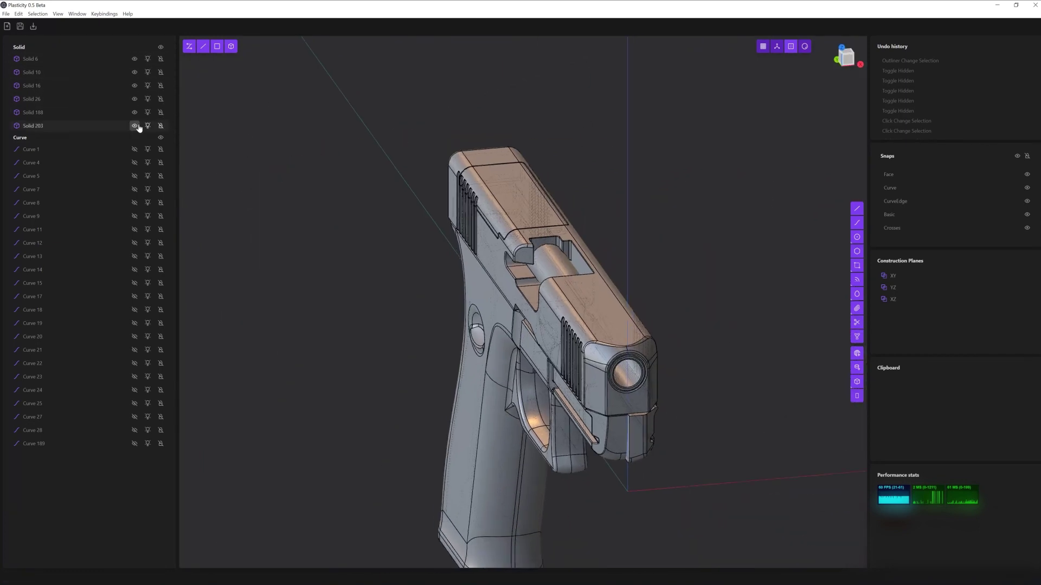
Toggle body visibility to reach the bar under the barrel and select its top face for offsetting
{"action": "left_click", "coordinate": [134, 99]}
{"action": "mouse_move", "coordinate": [583, 141]}
{"action": "middle_mouse_down"}
{"action": "mouse_move", "coordinate": [551, 313]}
{"action": "mouse_move", "coordinate": [729, 317]}
{"action": "mouse_move", "coordinate": [563, 322]}
{"action": "middle_mouse_up"}
{"action": "left_click", "coordinate": [132, 85]}
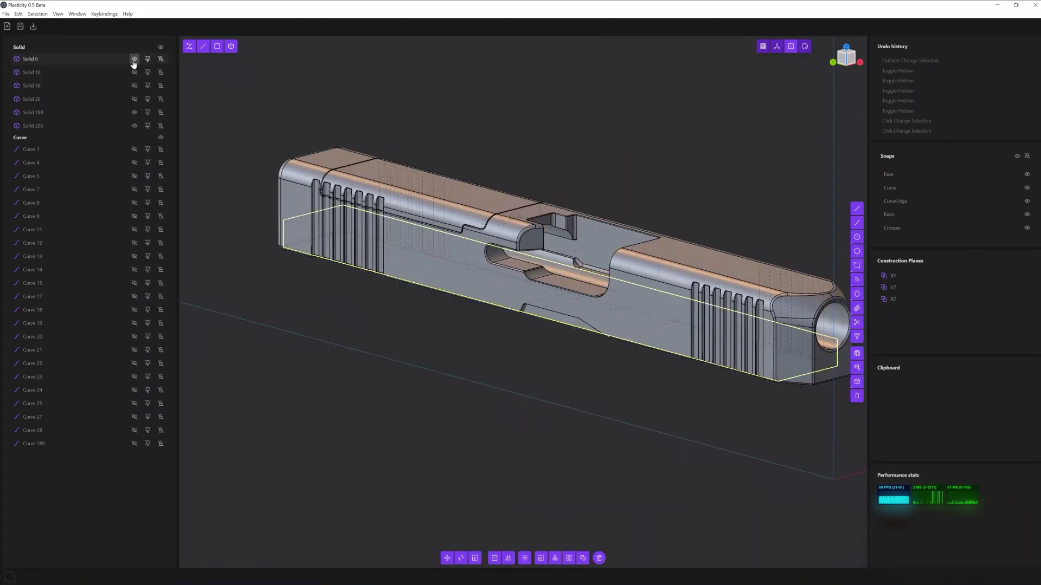
{"action": "left_click", "coordinate": [606, 320]}
{"action": "key", "text": "o"}
{"action": "left_click", "coordinate": [135, 72]}
{"action": "left_click", "coordinate": [135, 85]}
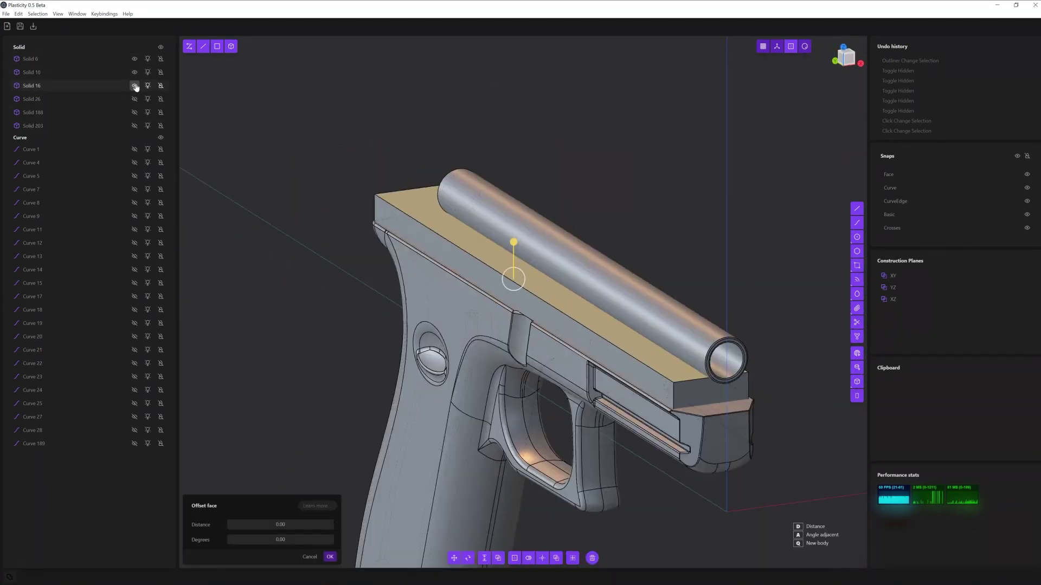
{"action": "left_click", "coordinate": [134, 99]}
{"action": "left_click", "coordinate": [134, 126]}
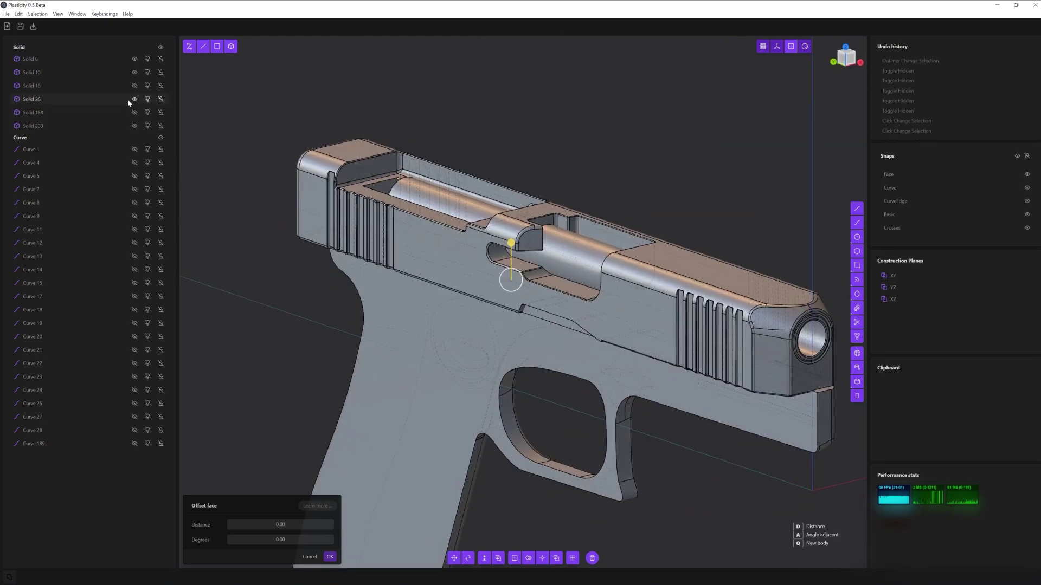
{"action": "left_click", "coordinate": [134, 112]}
{"action": "left_click", "coordinate": [134, 125]}
{"action": "left_click", "coordinate": [134, 126]}
Raise the bar's top face upward and fillet its edge
{"action": "left_click_drag", "start_coordinate": [511, 243], "coordinate": [633, 208]}
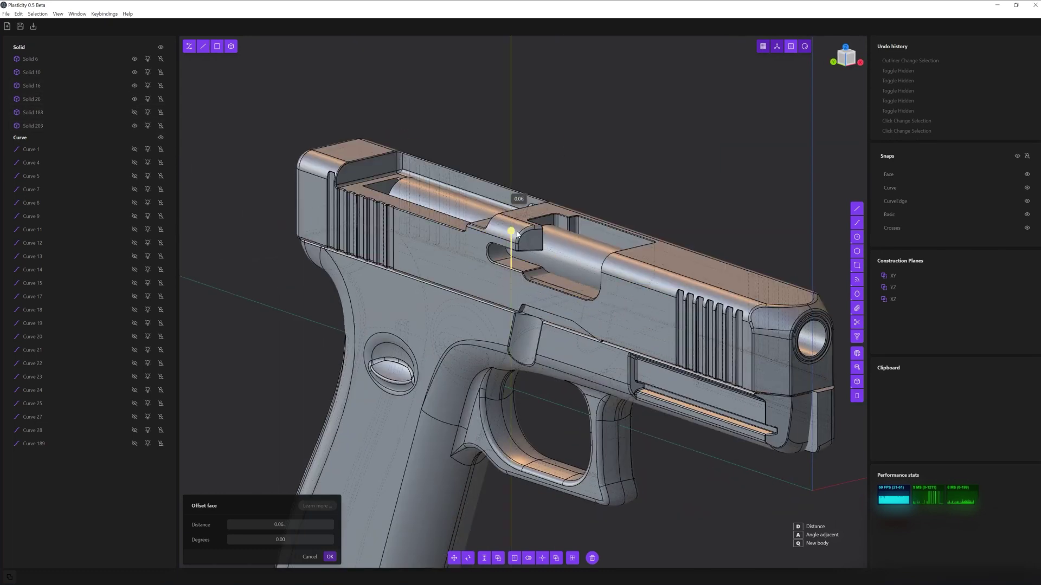
{"action": "scroll", "coordinate": [634, 208], "scroll_direction": "up", "scroll_amount": 3}
{"action": "key", "text": "f"}
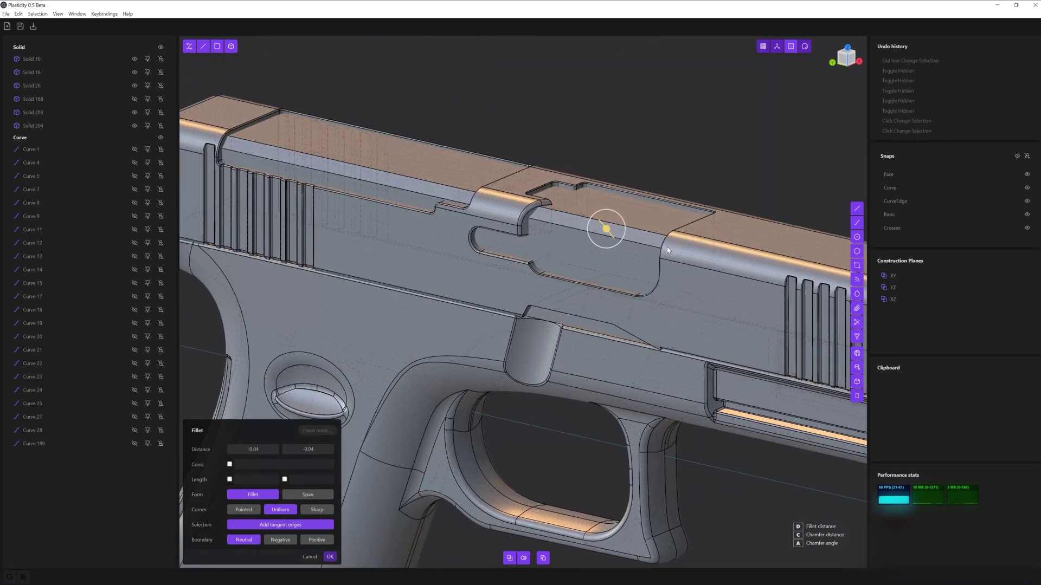
{"action": "key", "text": "Return"}
{"action": "scroll", "coordinate": [667, 246], "scroll_direction": "down", "scroll_amount": 5}
{"action": "middle_click_drag", "start_coordinate": [559, 240], "coordinate": [311, 195]}
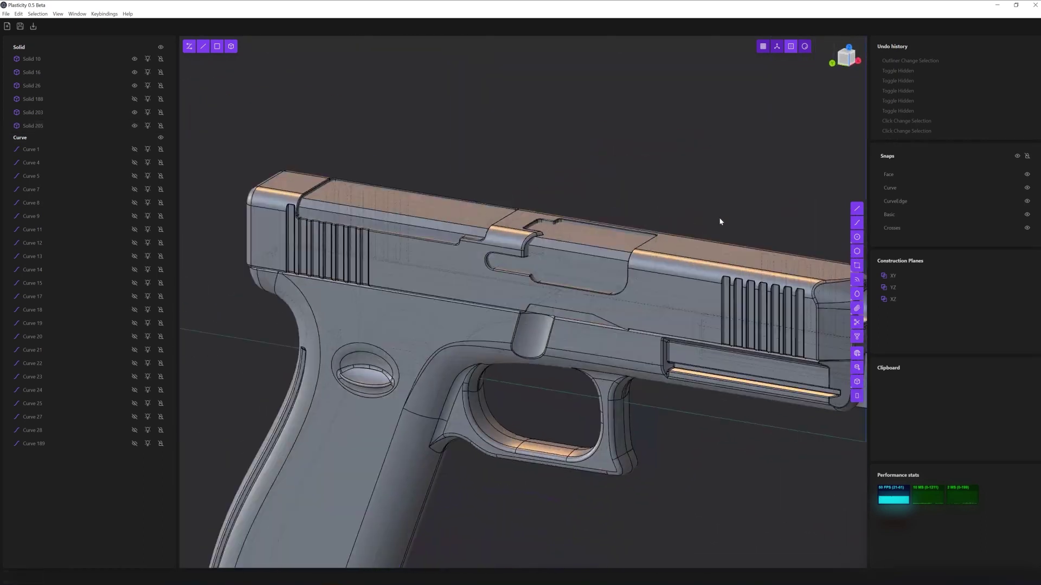
Unhide all bodies and switch the pistol to plain shaded display without wireframe
{"action": "left_click", "coordinate": [134, 126]}
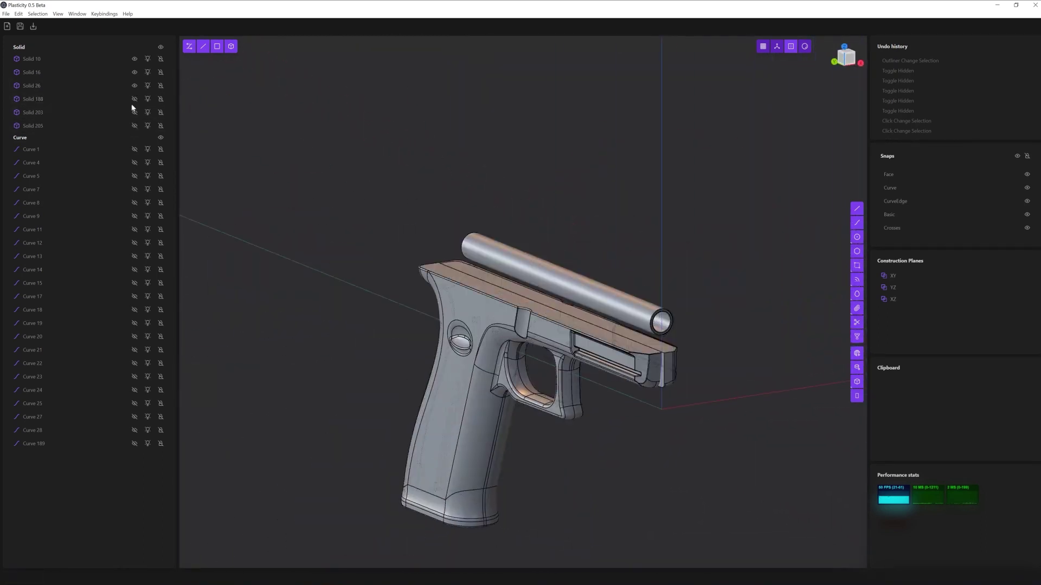
{"action": "left_click", "coordinate": [134, 59]}
{"action": "key", "text": "alt+h"}
{"action": "middle_click_drag", "start_coordinate": [423, 195], "coordinate": [725, 52]}
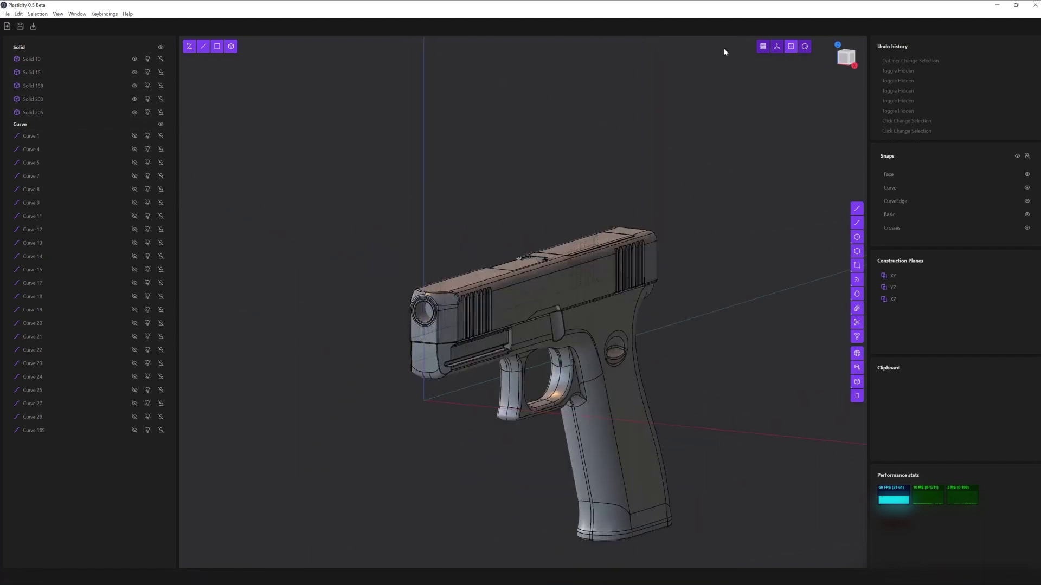
{"action": "left_click", "coordinate": [804, 47]}
{"action": "mouse_move", "coordinate": [697, 180]}
{"action": "middle_mouse_down"}
{"action": "mouse_move", "coordinate": [314, 181]}
{"action": "mouse_move", "coordinate": [595, 181]}
{"action": "mouse_move", "coordinate": [433, 179]}
{"action": "middle_mouse_up"}
{"action": "scroll", "coordinate": [611, 206], "scroll_direction": "up", "scroll_amount": 5}
{"action": "scroll", "coordinate": [581, 201], "scroll_direction": "down", "scroll_amount": 5}
{"action": "mouse_move", "coordinate": [582, 200]}
{"action": "middle_mouse_down"}
{"action": "mouse_move", "coordinate": [721, 408]}
{"action": "mouse_move", "coordinate": [729, 373]}
{"action": "middle_mouse_up"}
Select the slide and hide every other body
{"action": "left_click", "coordinate": [729, 374]}
{"action": "key", "text": "shift+h"}
{"action": "mouse_move", "coordinate": [709, 441]}
{"action": "middle_mouse_down"}
{"action": "mouse_move", "coordinate": [649, 422]}
{"action": "mouse_move", "coordinate": [687, 400]}
{"action": "mouse_move", "coordinate": [757, 307]}
{"action": "mouse_move", "coordinate": [845, 270]}
{"action": "middle_mouse_up"}
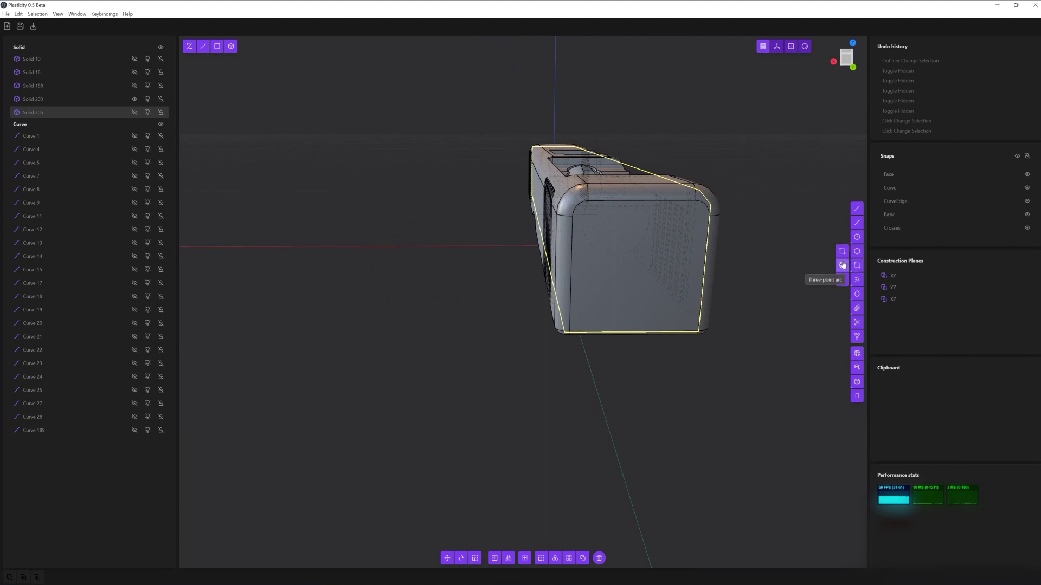
Draw a rectangle at the slide's front end in the flat XZ front view
{"action": "left_click", "coordinate": [833, 68]}
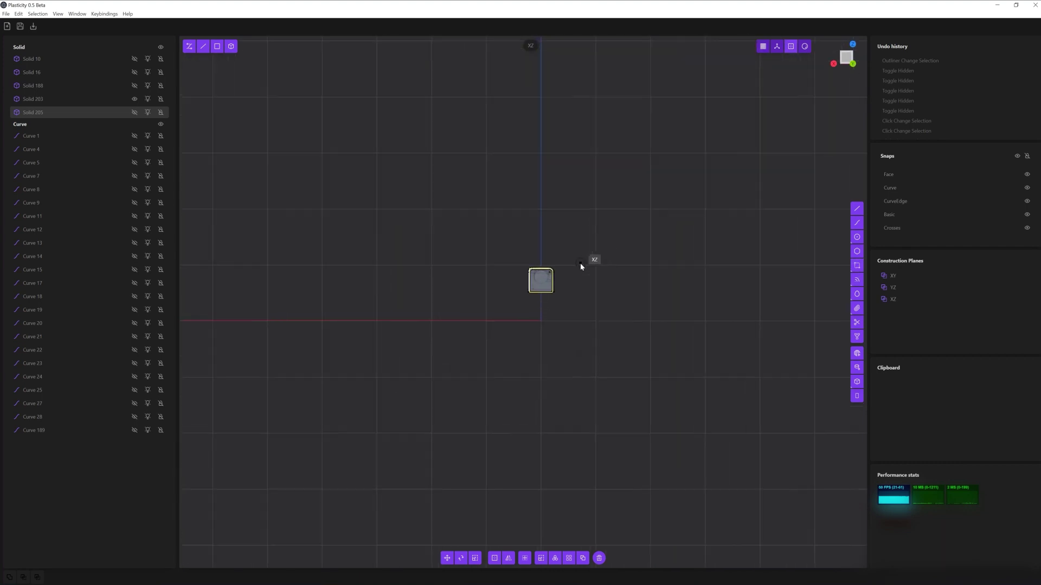
{"action": "scroll", "coordinate": [650, 247], "scroll_direction": "up", "scroll_amount": 3}
{"action": "scroll", "coordinate": [621, 243], "scroll_direction": "up", "scroll_amount": 3}
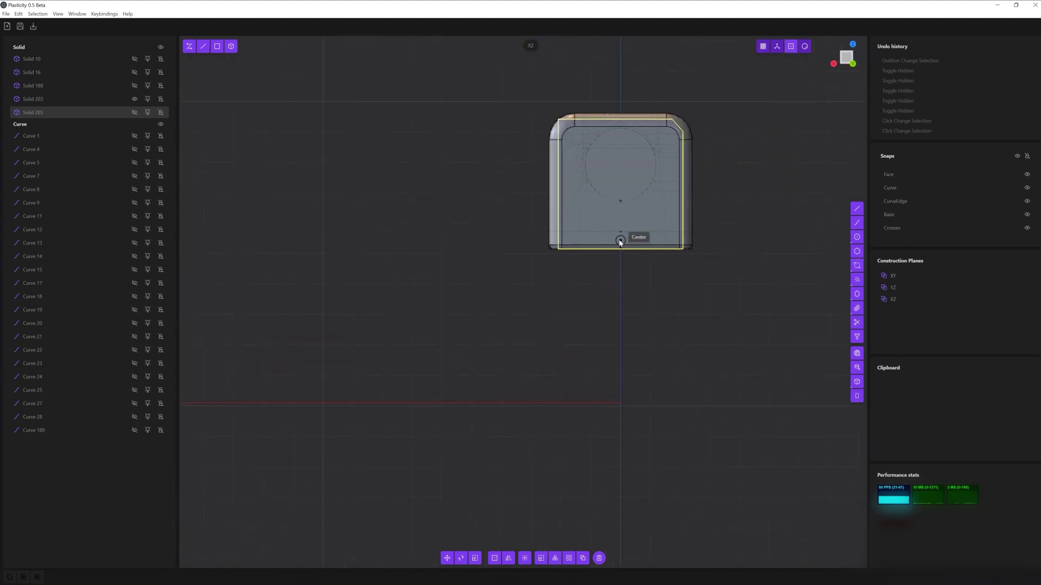
{"action": "left_click", "coordinate": [672, 340]}
{"action": "key", "text": "e"}
{"action": "mouse_move", "coordinate": [672, 340]}
{"action": "middle_mouse_down"}
{"action": "mouse_move", "coordinate": [537, 457]}
{"action": "mouse_move", "coordinate": [464, 388]}
{"action": "mouse_move", "coordinate": [476, 416]}
{"action": "mouse_move", "coordinate": [354, 248]}
{"action": "middle_mouse_up"}
{"action": "key", "text": "Escape"}
Move the rectangle out in front of the slide and extrude its rounded outline toward the slide
{"action": "key", "text": "g"}
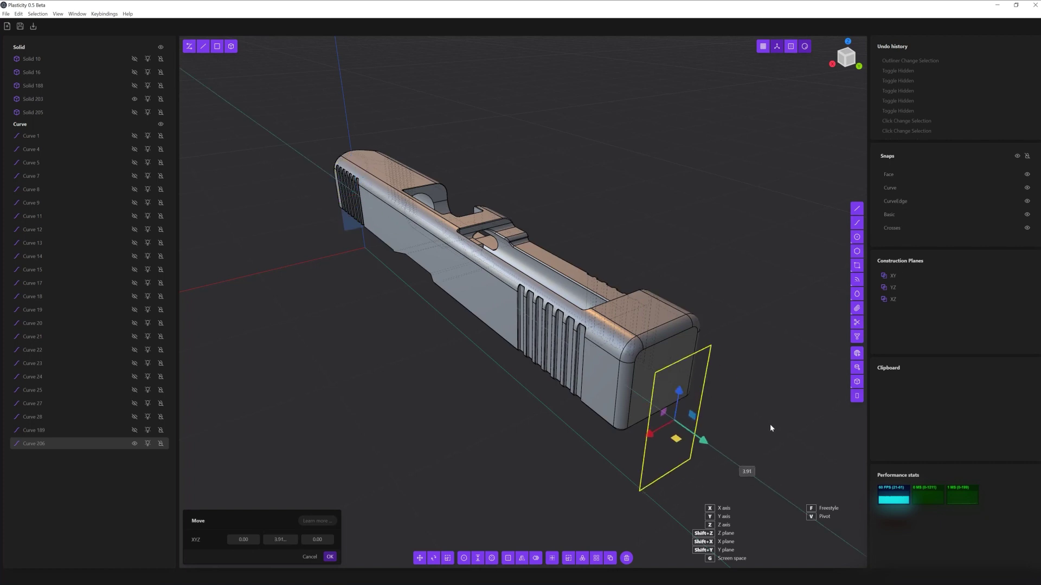
{"action": "middle_click_drag", "start_coordinate": [770, 428], "coordinate": [753, 422]}
{"action": "left_click", "coordinate": [660, 337]}
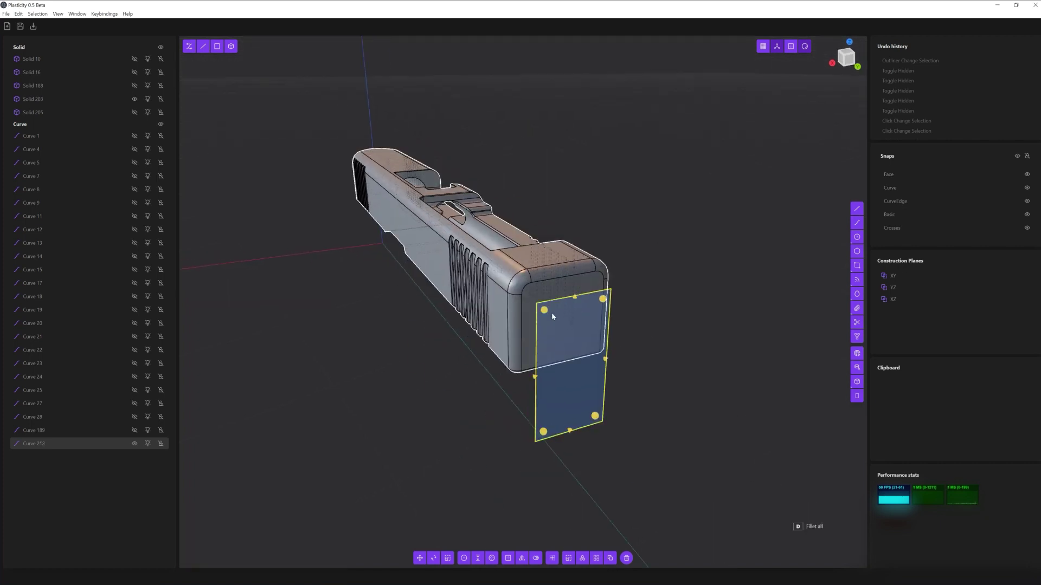
{"action": "mouse_move", "coordinate": [619, 318]}
{"action": "middle_mouse_down"}
{"action": "mouse_move", "coordinate": [411, 310]}
{"action": "mouse_move", "coordinate": [662, 447]}
{"action": "middle_mouse_up"}
{"action": "key", "text": "e"}
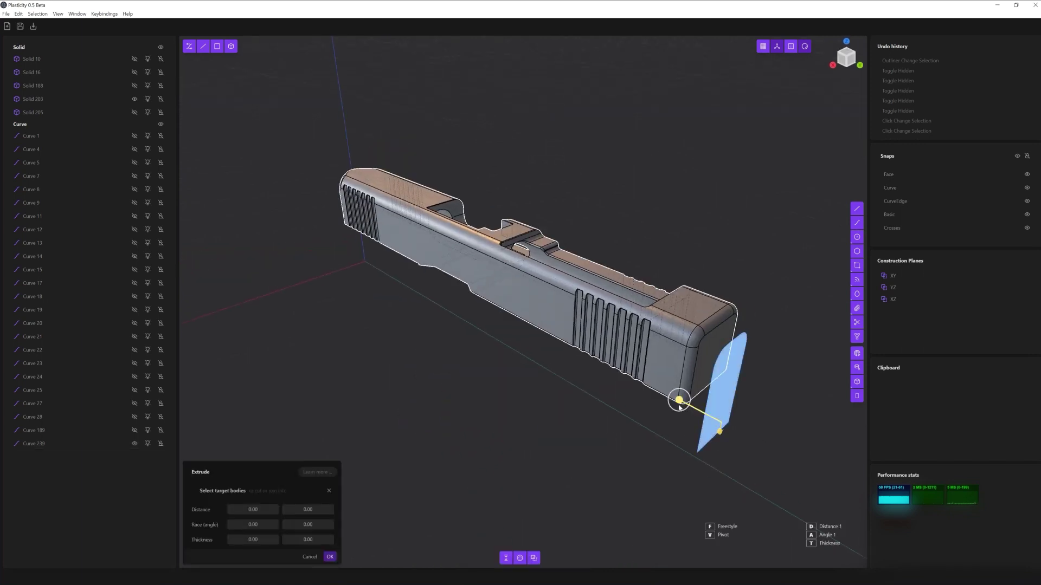
{"action": "mouse_move", "coordinate": [567, 421]}
{"action": "middle_mouse_down"}
{"action": "mouse_move", "coordinate": [586, 381]}
{"action": "mouse_move", "coordinate": [592, 415]}
{"action": "mouse_move", "coordinate": [481, 493]}
{"action": "middle_mouse_up"}
Split the new block at its centre line, delete one half and mirror the other back
{"action": "left_click", "coordinate": [481, 493]}
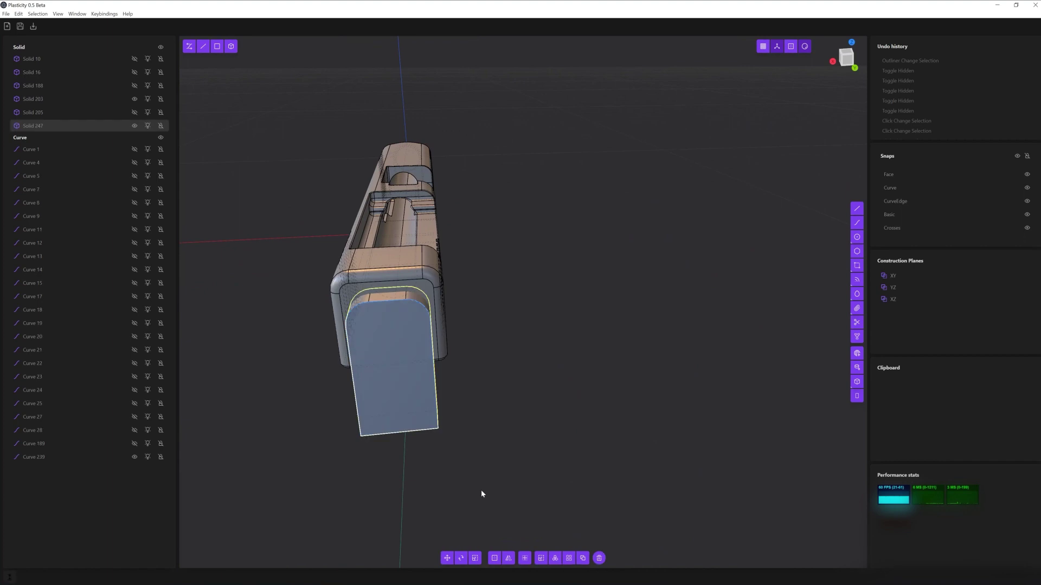
{"action": "key", "text": "KP_7"}
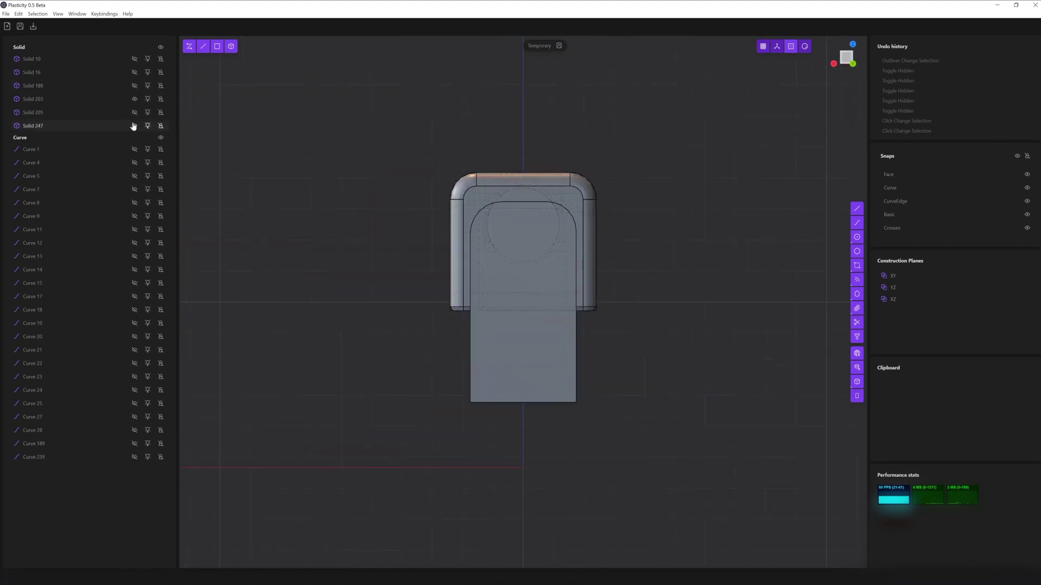
{"action": "left_click", "coordinate": [134, 112]}
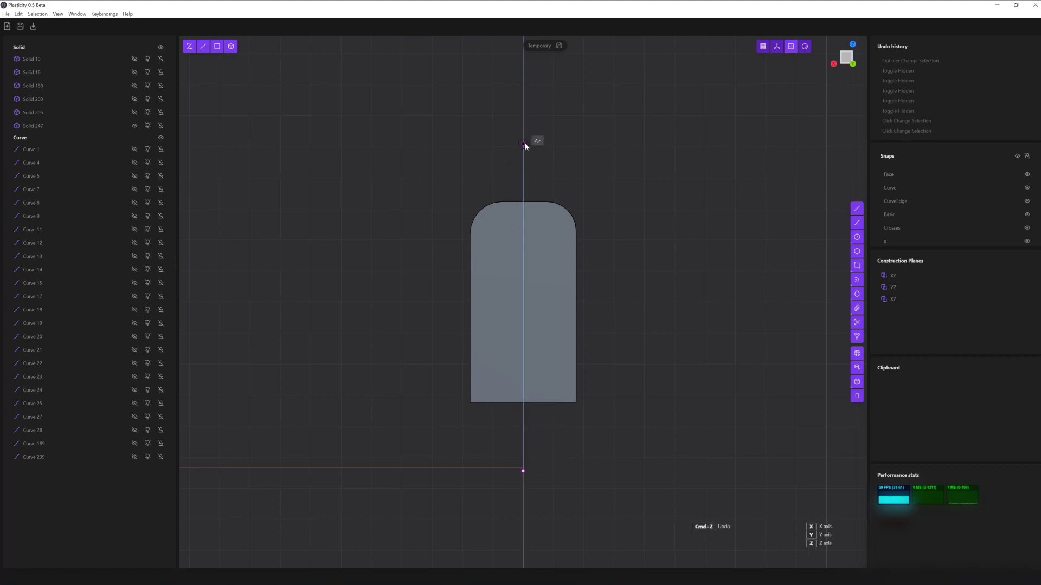
{"action": "key", "text": "c"}
{"action": "key", "text": "Return"}
{"action": "left_click", "coordinate": [486, 304]}
{"action": "key", "text": "Delete"}
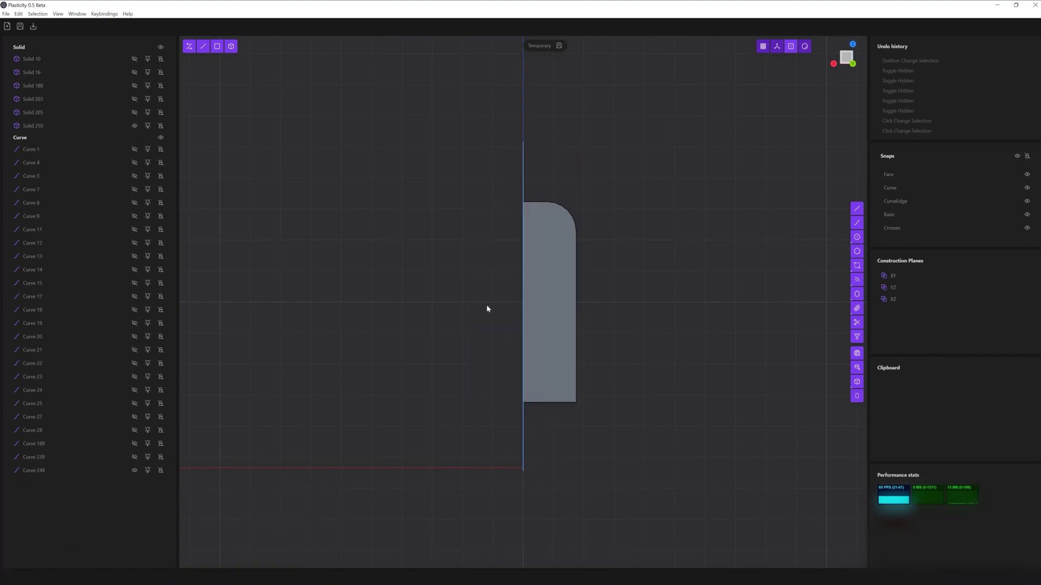
{"action": "key", "text": "alt+x"}
{"action": "key", "text": "Return"}
{"action": "middle_click_drag", "start_coordinate": [443, 477], "coordinate": [116, 132]}
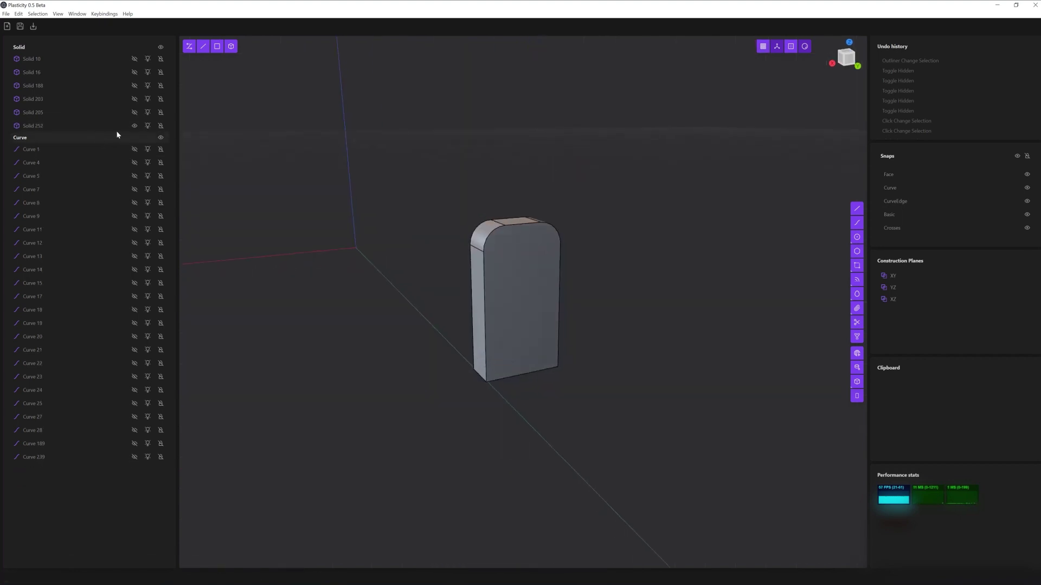
Boolean-subtract the symmetric block from the slide's front end, keeping the cutting block
{"action": "left_click", "coordinate": [134, 112]}
{"action": "mouse_move", "coordinate": [379, 271]}
{"action": "middle_mouse_down"}
{"action": "mouse_move", "coordinate": [646, 245]}
{"action": "mouse_move", "coordinate": [615, 406]}
{"action": "middle_mouse_up"}
{"action": "key", "text": "ctrl+a"}
{"action": "key", "text": "ctrl+minus"}
{"action": "scroll", "coordinate": [455, 414], "scroll_direction": "down", "scroll_amount": 3}
{"action": "left_click", "coordinate": [283, 545]}
{"action": "mouse_move", "coordinate": [283, 545]}
{"action": "middle_mouse_down"}
{"action": "mouse_move", "coordinate": [513, 461]}
{"action": "mouse_move", "coordinate": [541, 267]}
{"action": "mouse_move", "coordinate": [444, 276]}
{"action": "mouse_move", "coordinate": [548, 280]}
{"action": "middle_mouse_up"}
{"action": "left_click", "coordinate": [540, 268]}
{"action": "key", "text": "f"}
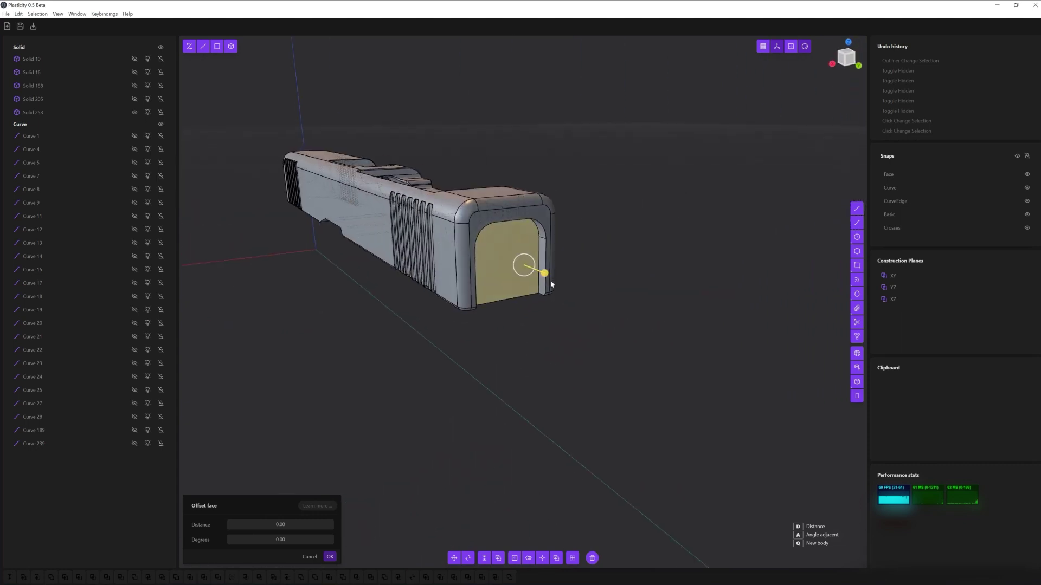
Commit the fillet on the opening's inner front edge and try offsetting its inner face and edges
{"action": "key", "text": "Return"}
{"action": "left_click", "coordinate": [532, 271]}
{"action": "key", "text": "o"}
{"action": "key", "text": "Escape"}
{"action": "mouse_move", "coordinate": [558, 279]}
{"action": "middle_mouse_down"}
{"action": "mouse_move", "coordinate": [541, 320]}
{"action": "mouse_move", "coordinate": [562, 261]}
{"action": "mouse_move", "coordinate": [565, 395]}
{"action": "middle_mouse_up"}
{"action": "left_click", "coordinate": [563, 255]}
{"action": "key", "text": "f"}
{"action": "key", "text": "Escape"}
{"action": "key", "text": "Delete"}
{"action": "middle_click_drag", "start_coordinate": [497, 564], "coordinate": [615, 462]}
Extrude the inner front face into a separate slab body, Solid 269, and select its edge
{"action": "key", "text": "o"}
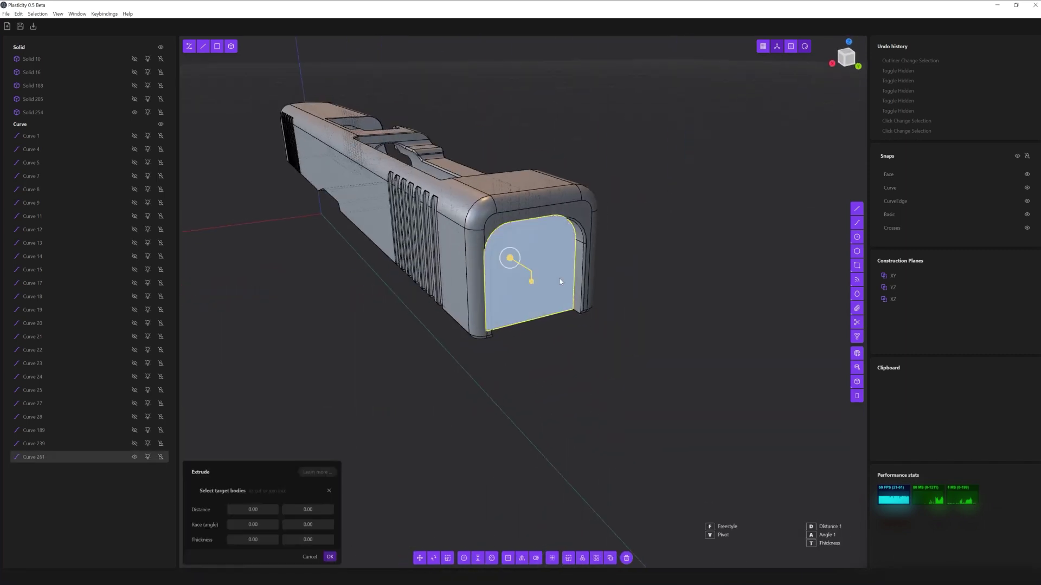
{"action": "key", "text": "Escape"}
{"action": "left_click", "coordinate": [556, 282]}
{"action": "key", "text": "o"}
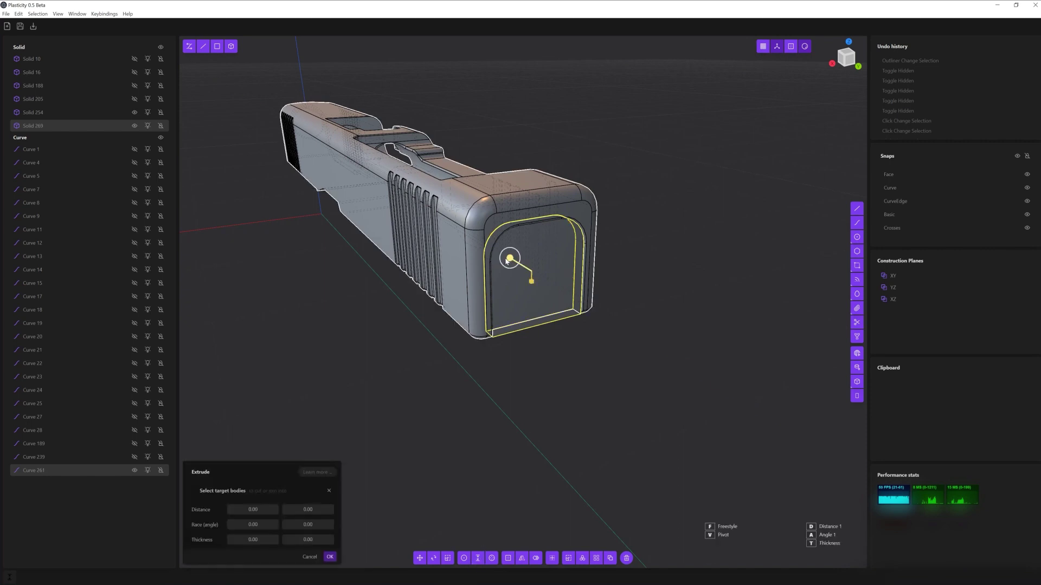
{"action": "left_click", "coordinate": [333, 554]}
{"action": "mouse_move", "coordinate": [504, 329]}
{"action": "middle_mouse_down"}
{"action": "mouse_move", "coordinate": [146, 524]}
{"action": "mouse_move", "coordinate": [578, 290]}
{"action": "mouse_move", "coordinate": [565, 229]}
{"action": "middle_mouse_up"}
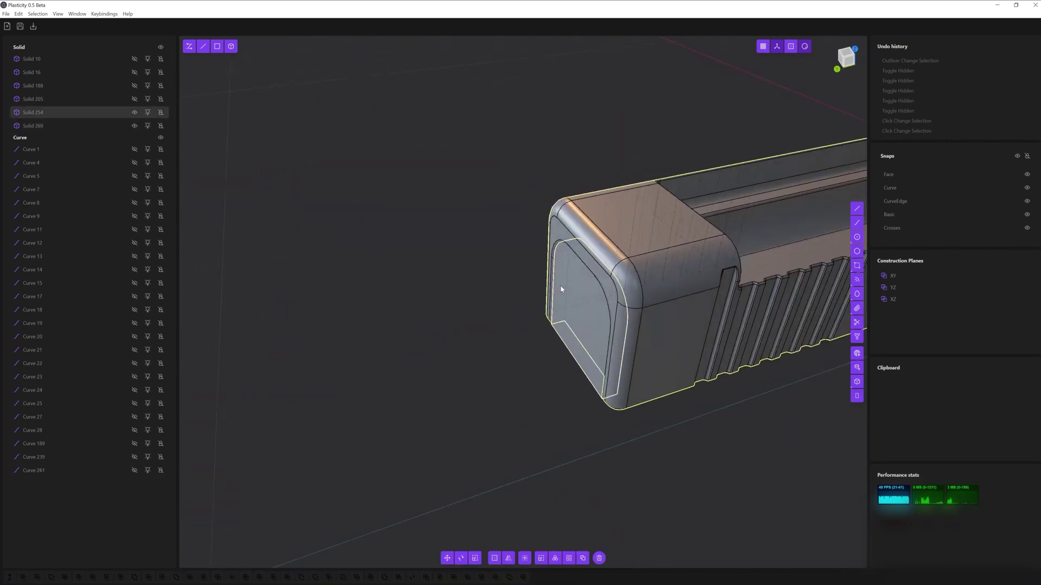
{"action": "left_click", "coordinate": [565, 227]}
Commit the slab fillet, then isolate the rear plate in a flat front view
{"action": "key", "text": "f"}
{"action": "key", "text": "Return"}
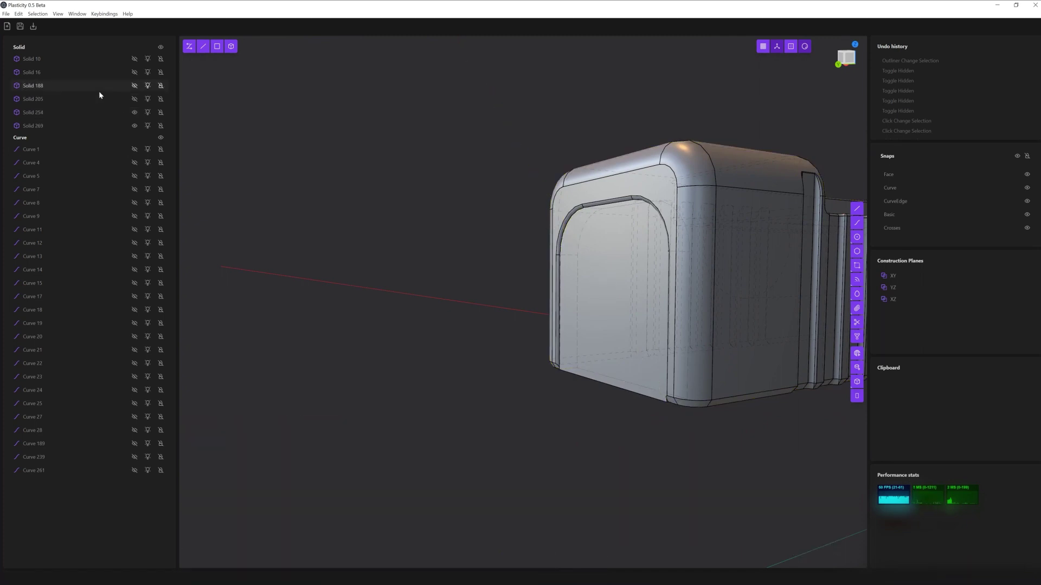
{"action": "left_click", "coordinate": [135, 112]}
{"action": "left_click", "coordinate": [32, 125]}
{"action": "middle_click_drag", "start_coordinate": [704, 355], "coordinate": [518, 430]}
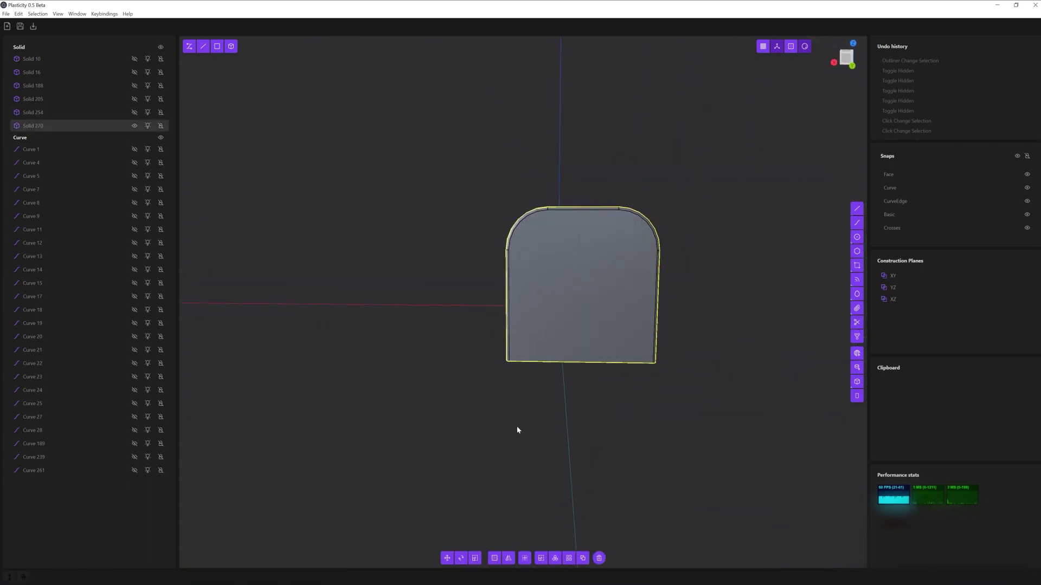
{"action": "key", "text": "ctrl+z"}
{"action": "middle_click_drag", "start_coordinate": [671, 453], "coordinate": [781, 95]}
{"action": "key", "text": "KP_1"}
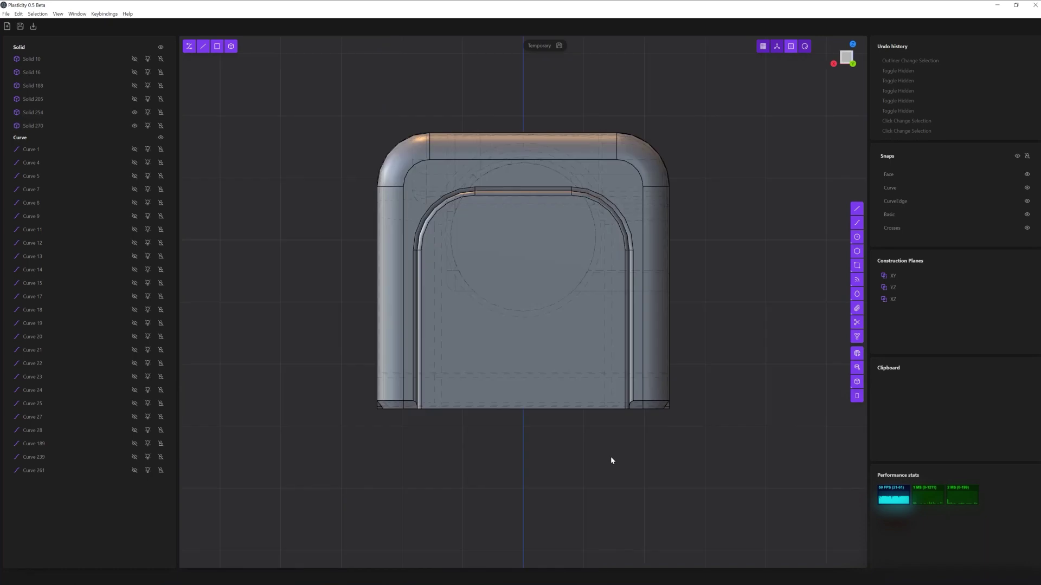
Draw a corner rectangle on the plate's bottom edge and mirror it across the centre
{"action": "left_click", "coordinate": [135, 112]}
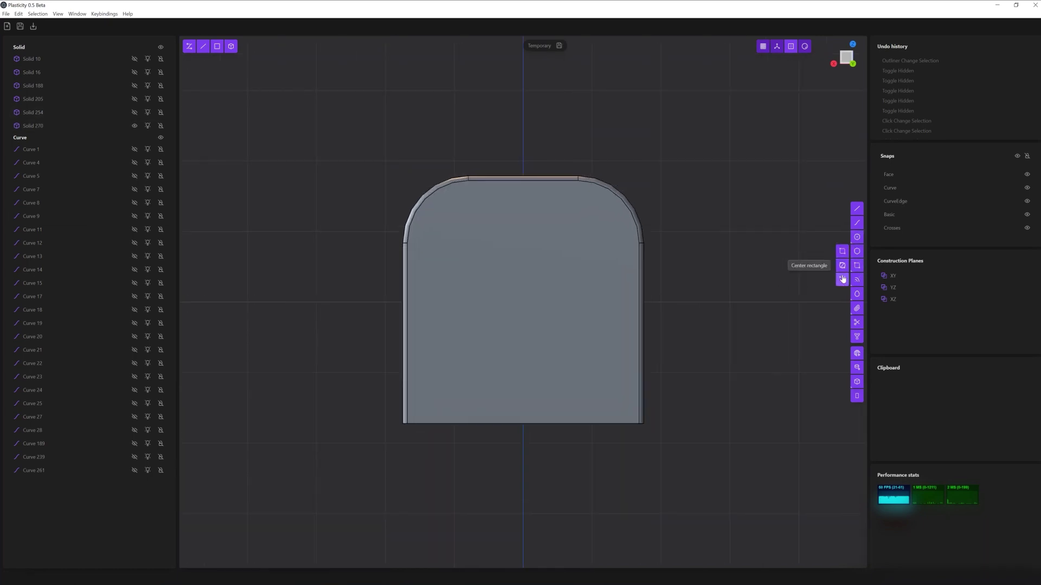
{"action": "left_click", "coordinate": [600, 425]}
{"action": "left_click_drag", "start_coordinate": [513, 458], "coordinate": [681, 406]}
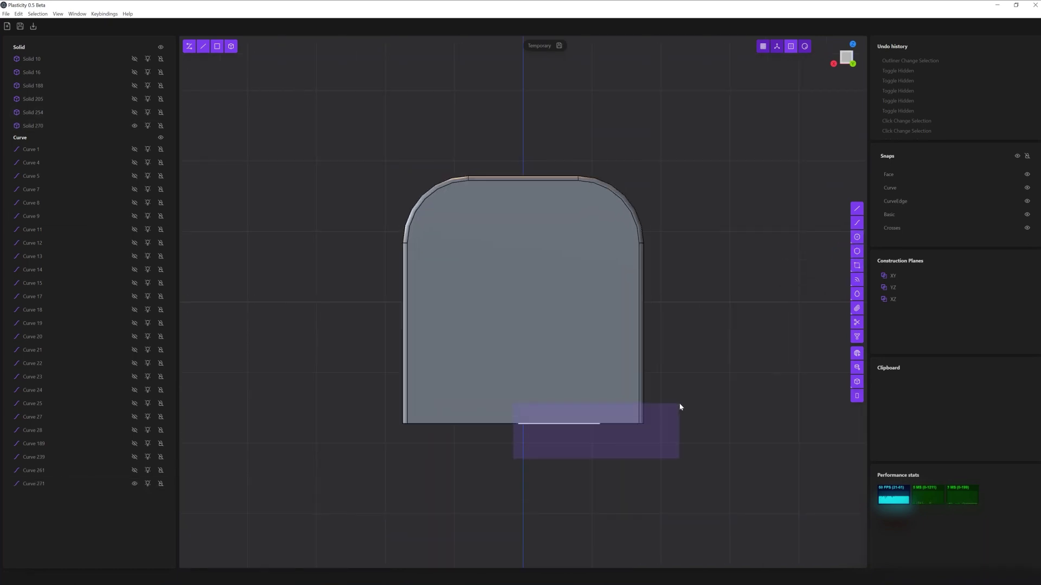
{"action": "left_click", "coordinate": [610, 363]}
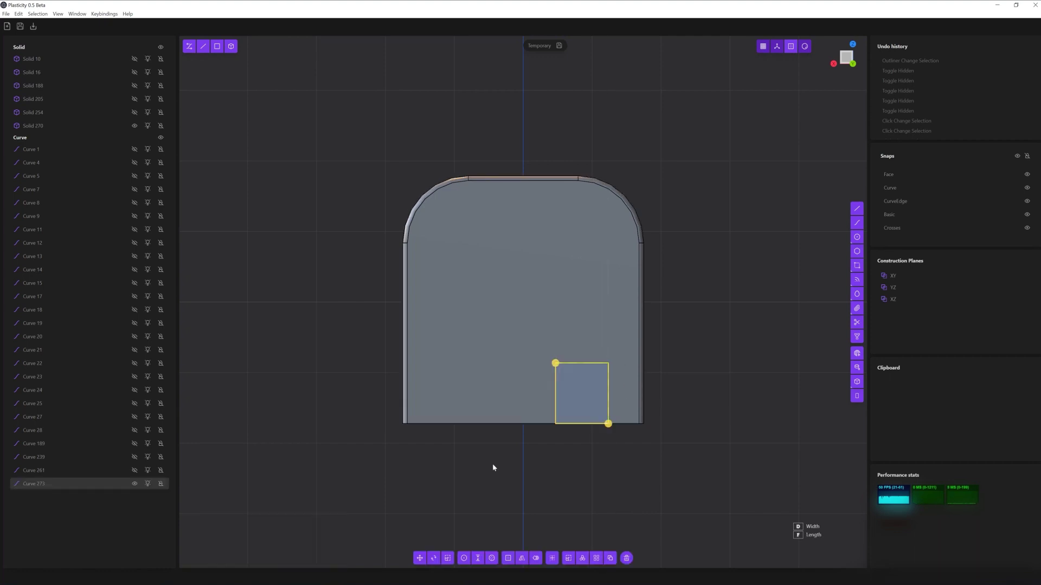
{"action": "left_click", "coordinate": [519, 559]}
{"action": "scroll", "coordinate": [537, 429], "scroll_direction": "down", "scroll_amount": 2}
{"action": "scroll", "coordinate": [534, 425], "scroll_direction": "up", "scroll_amount": 1}
{"action": "middle_click_drag", "start_coordinate": [523, 509], "coordinate": [518, 309]}
Extrude-cut both rectangles into notches and fillet a notch edge
{"action": "key", "text": "e"}
{"action": "key", "text": "Return"}
{"action": "middle_click_drag", "start_coordinate": [623, 441], "coordinate": [116, 453]}
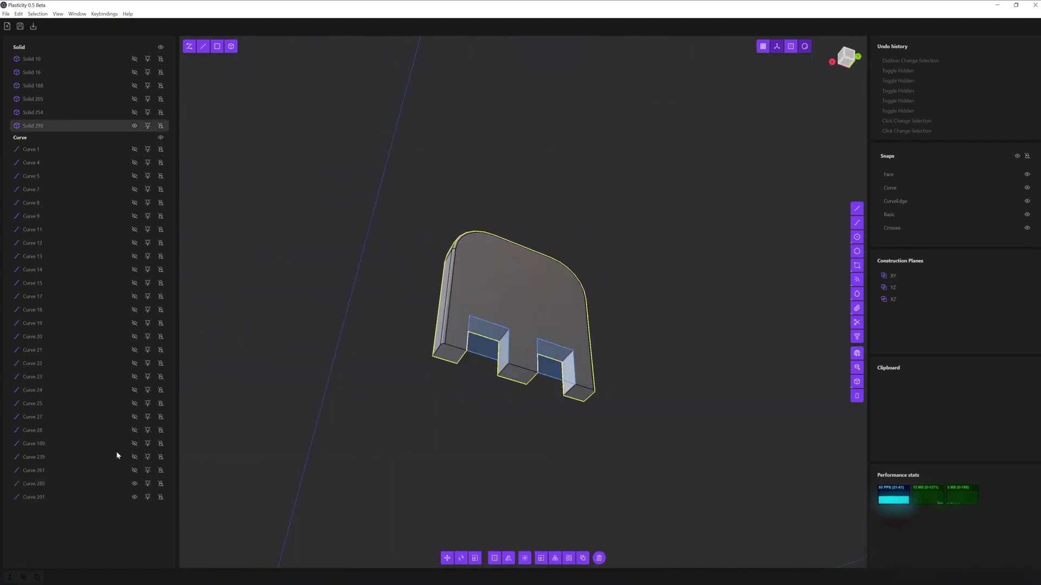
{"action": "left_click", "coordinate": [494, 343]}
{"action": "key", "text": "f"}
{"action": "mouse_move", "coordinate": [495, 343]}
{"action": "middle_mouse_down"}
{"action": "mouse_move", "coordinate": [627, 437]}
{"action": "mouse_move", "coordinate": [594, 383]}
{"action": "mouse_move", "coordinate": [617, 392]}
{"action": "mouse_move", "coordinate": [591, 353]}
{"action": "middle_mouse_up"}
{"action": "key", "text": "Return"}
Show the slide again and sketch a rectangle over the left notch
{"action": "middle_click_drag", "start_coordinate": [573, 428], "coordinate": [558, 497]}
{"action": "left_click", "coordinate": [134, 113]}
{"action": "mouse_move", "coordinate": [471, 423]}
{"action": "middle_mouse_down"}
{"action": "mouse_move", "coordinate": [548, 423]}
{"action": "mouse_move", "coordinate": [520, 461]}
{"action": "middle_mouse_up"}
{"action": "left_click", "coordinate": [483, 356]}
{"action": "mouse_move", "coordinate": [483, 356]}
{"action": "middle_mouse_down"}
{"action": "mouse_move", "coordinate": [423, 497]}
{"action": "mouse_move", "coordinate": [496, 378]}
{"action": "mouse_move", "coordinate": [493, 428]}
{"action": "middle_mouse_up"}
Extrude the rectangle over the left notch into a pocket
{"action": "left_click", "coordinate": [458, 375]}
{"action": "key", "text": "e"}
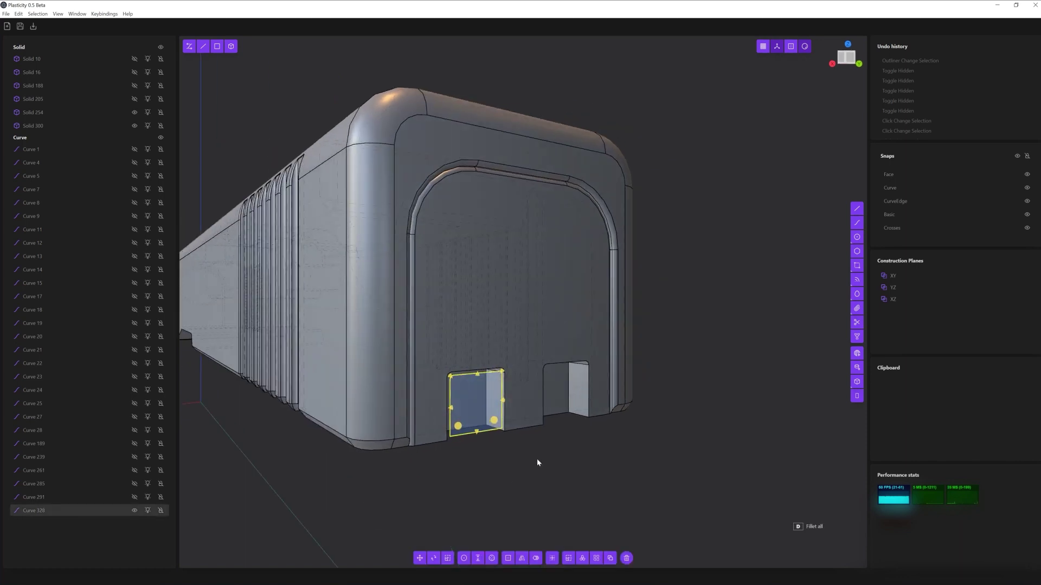
{"action": "middle_click_drag", "start_coordinate": [537, 459], "coordinate": [630, 437]}
{"action": "left_click", "coordinate": [476, 561]}
{"action": "middle_click_drag", "start_coordinate": [477, 562], "coordinate": [512, 472]}
Fillet the left pocket's edges
{"action": "left_click", "coordinate": [623, 518]}
{"action": "mouse_move", "coordinate": [623, 518]}
{"action": "middle_mouse_down"}
{"action": "mouse_move", "coordinate": [495, 497]}
{"action": "mouse_move", "coordinate": [500, 368]}
{"action": "middle_mouse_up"}
{"action": "scroll", "coordinate": [500, 368], "scroll_direction": "up", "scroll_amount": 3}
{"action": "key", "text": "f"}
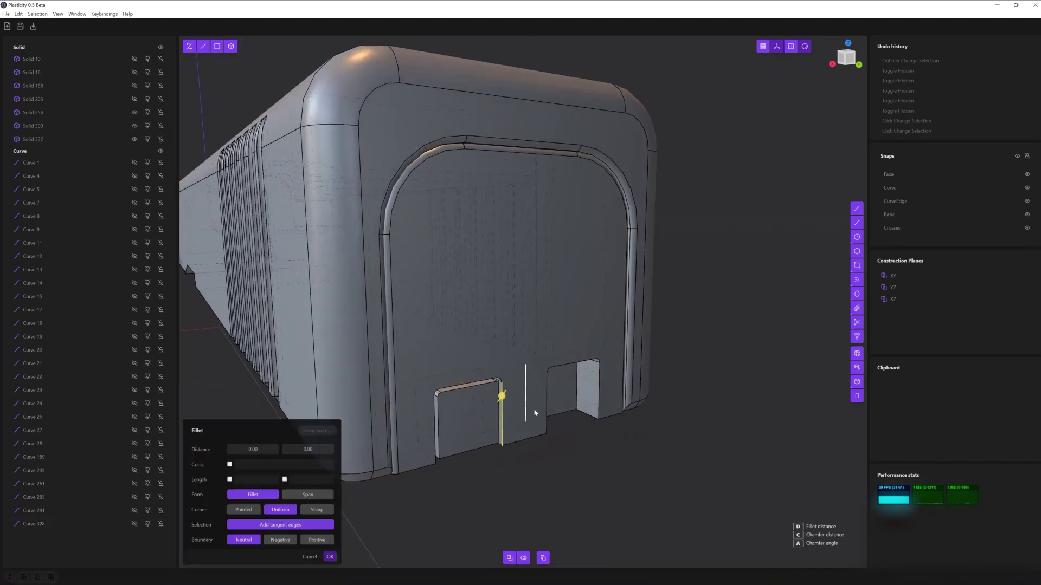
{"action": "left_click", "coordinate": [437, 422]}
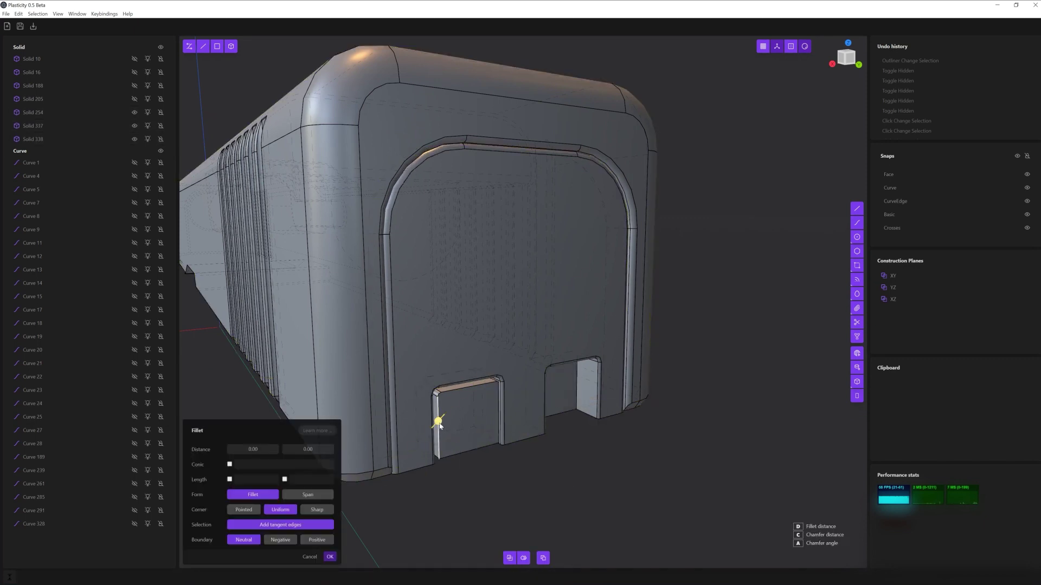
{"action": "key", "text": "Return"}
{"action": "scroll", "coordinate": [555, 493], "scroll_direction": "down", "scroll_amount": 5}
{"action": "mouse_move", "coordinate": [555, 492]}
{"action": "middle_mouse_down"}
{"action": "mouse_move", "coordinate": [678, 457]}
{"action": "mouse_move", "coordinate": [469, 375]}
{"action": "middle_mouse_up"}
Mirror the filleted pocket onto the right notch
{"action": "key", "text": "alt+x"}
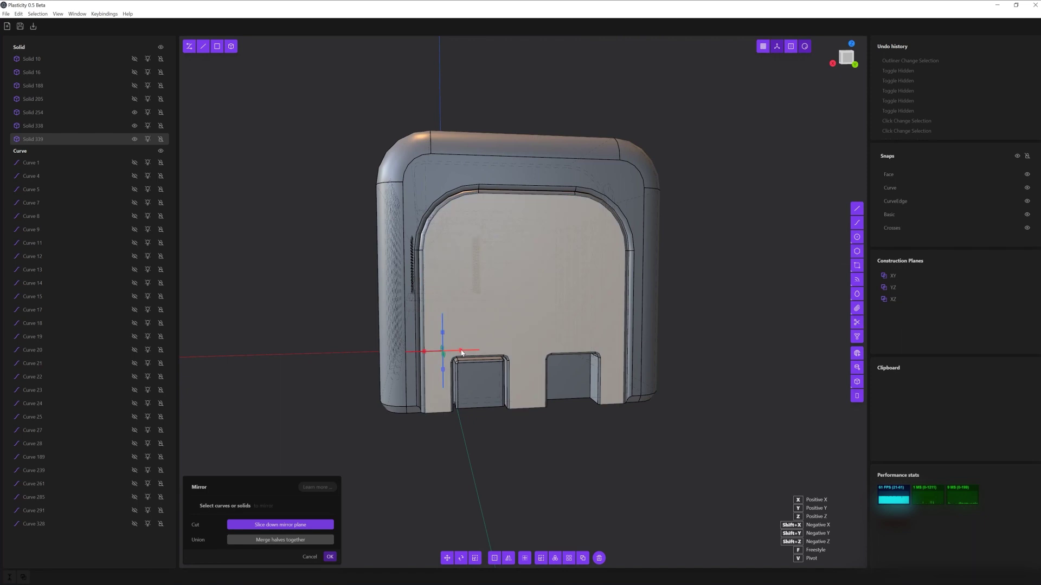
{"action": "key", "text": "Return"}
{"action": "key", "text": "KP_1"}
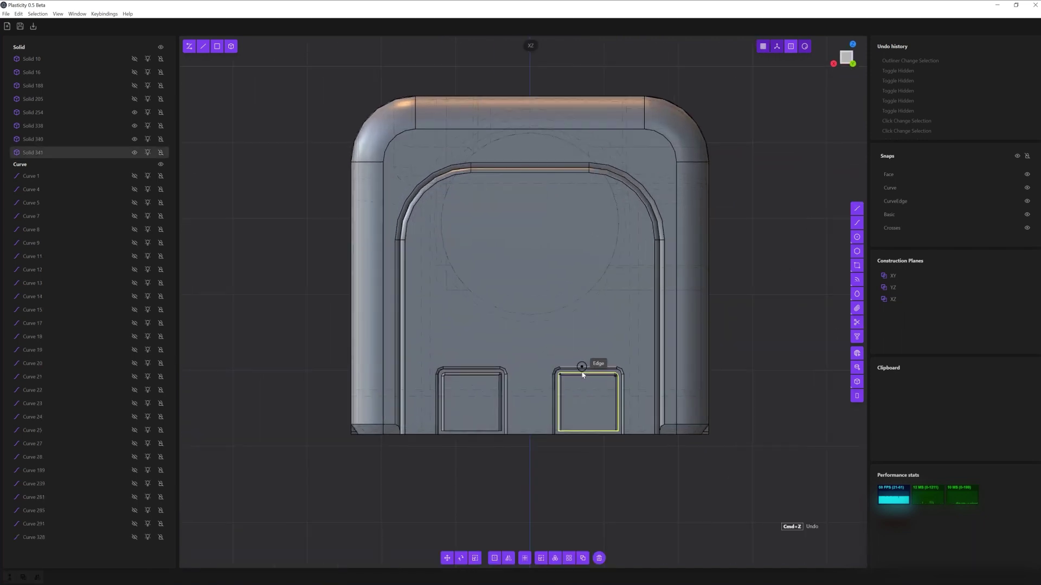
Cut an angled wedge into the right pocket, giving it a slanted inner face
{"action": "left_click", "coordinate": [571, 407]}
{"action": "key", "text": "Return"}
{"action": "key", "text": "alt+x"}
{"action": "key", "text": "Return"}
{"action": "middle_click_drag", "start_coordinate": [621, 481], "coordinate": [599, 489]}
{"action": "key", "text": "alt+x"}
{"action": "key", "text": "Return"}
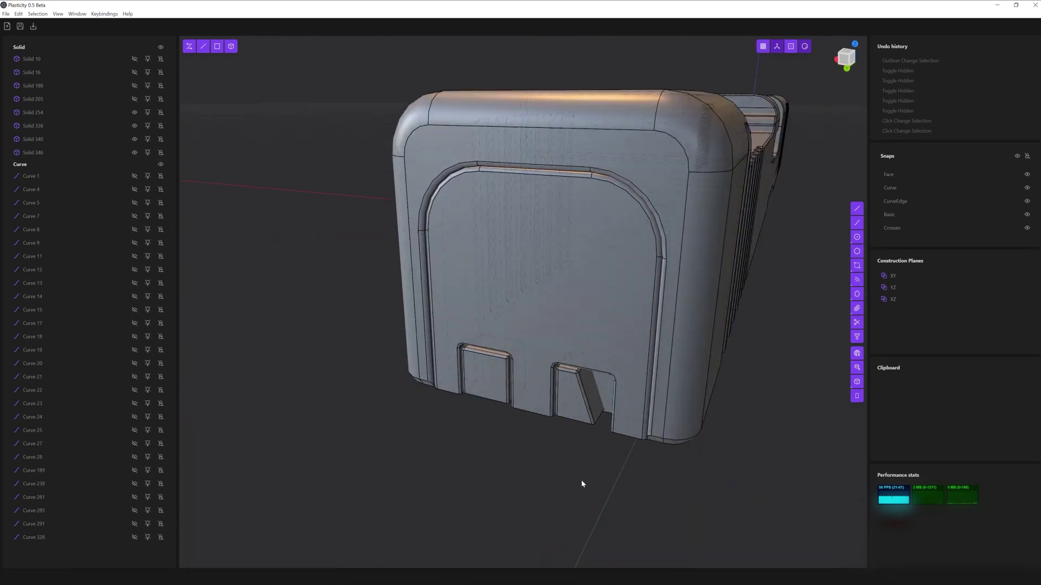
{"action": "key", "text": "KP_1"}
Place a circle on the arch edge of the plate
{"action": "left_click", "coordinate": [857, 239]}
{"action": "scroll", "coordinate": [704, 206], "scroll_direction": "up", "scroll_amount": 3}
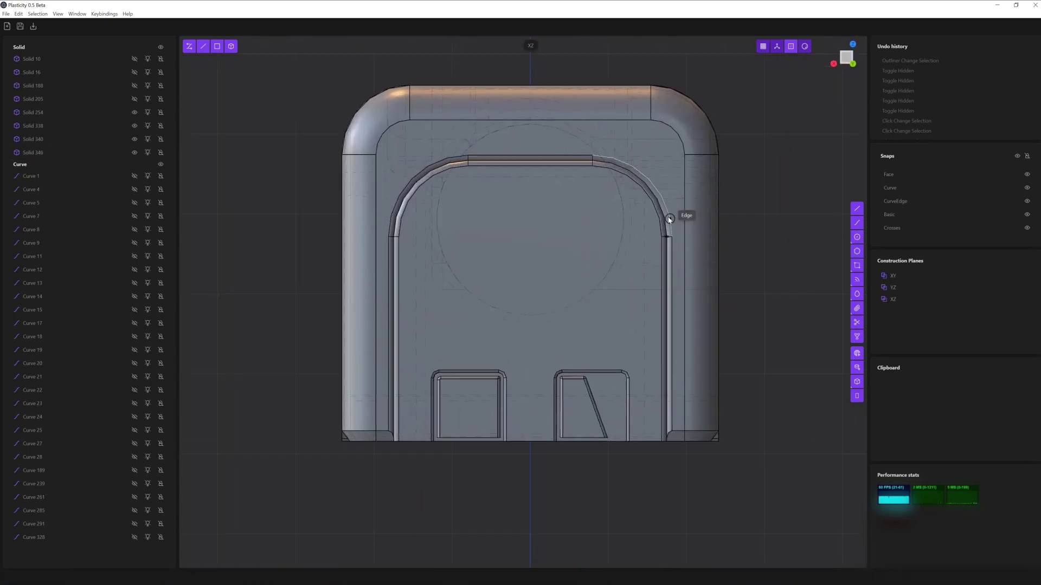
{"action": "left_click", "coordinate": [671, 232]}
{"action": "key", "text": "Return"}
Move the circle to the upper right corner of the arch in front view
{"action": "left_click", "coordinate": [697, 212]}
{"action": "middle_click_drag", "start_coordinate": [697, 211], "coordinate": [489, 501]}
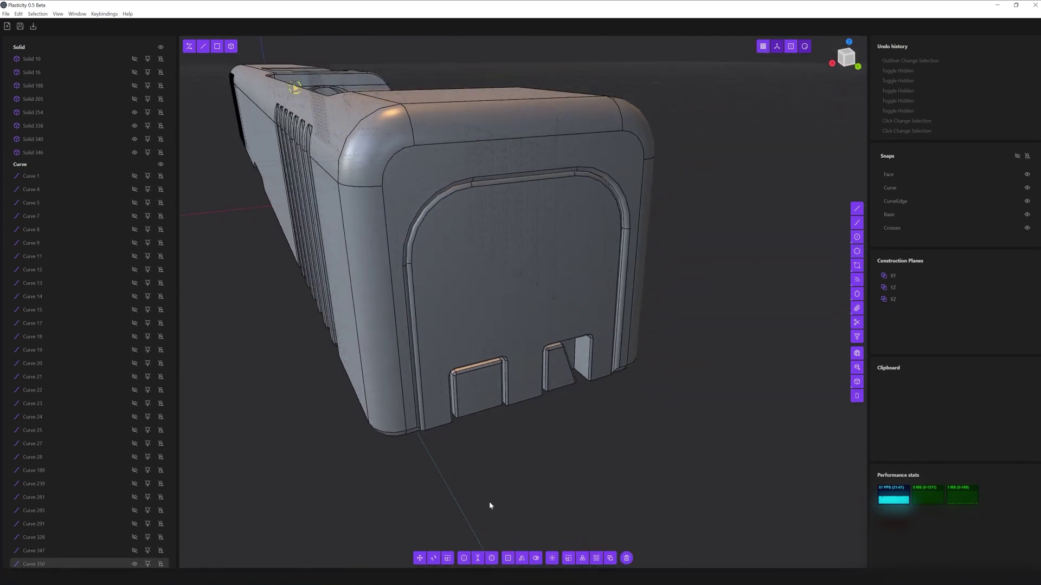
{"action": "key", "text": "g"}
{"action": "key", "text": "KP_1"}
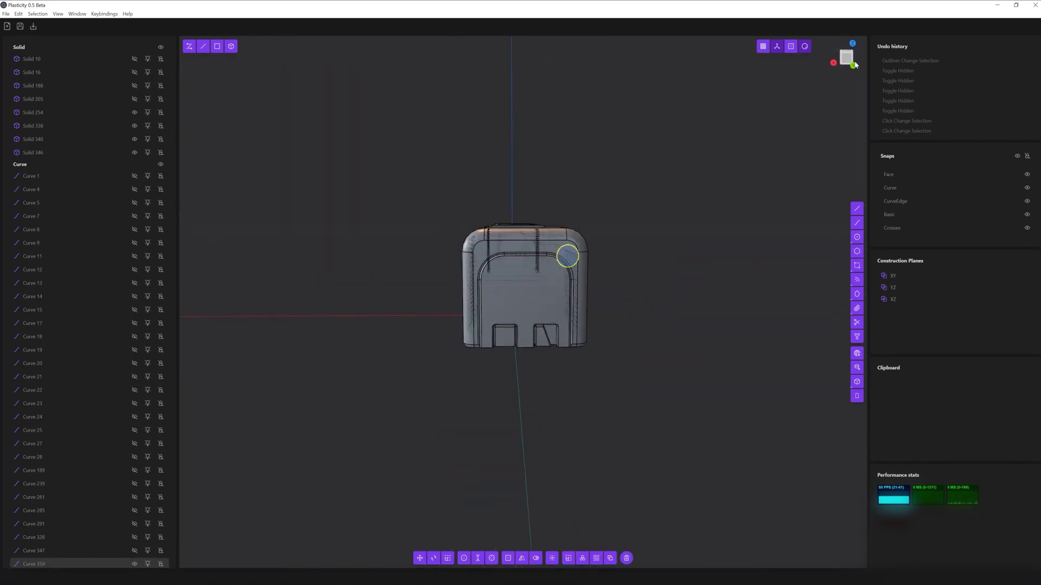
{"action": "scroll", "coordinate": [651, 248], "scroll_direction": "up", "scroll_amount": 3}
{"action": "scroll", "coordinate": [623, 217], "scroll_direction": "up", "scroll_amount": 1}
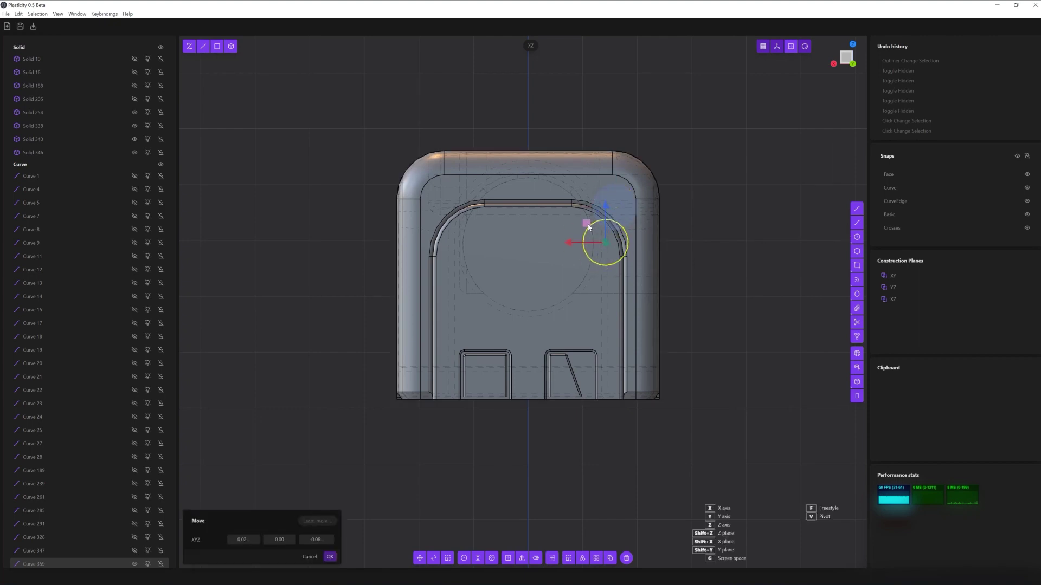
{"action": "key", "text": "Return"}
{"action": "scroll", "coordinate": [725, 239], "scroll_direction": "up", "scroll_amount": 1}
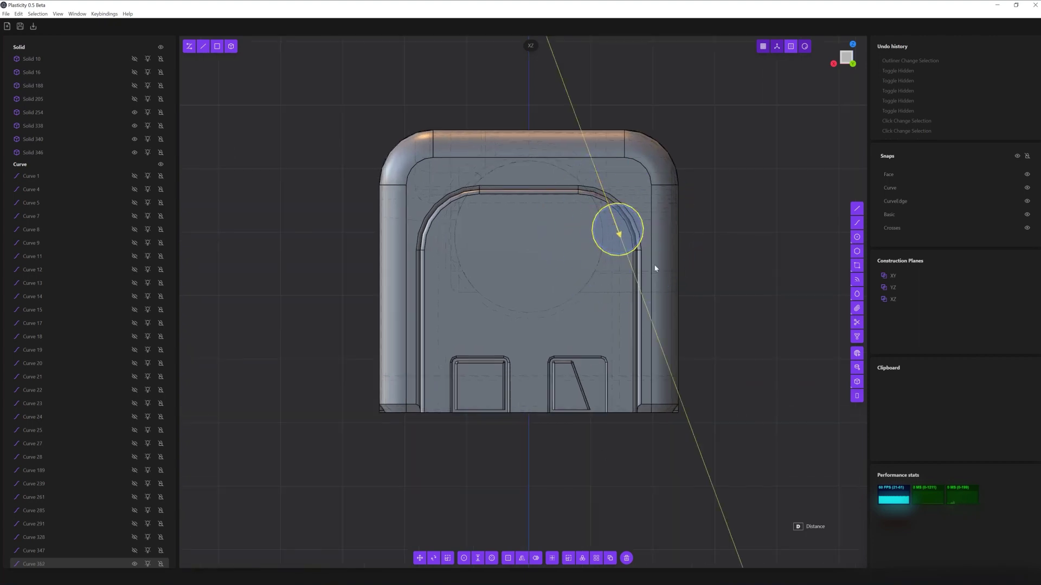
Adjust the circle's position beside the arch from a 3D view
{"action": "left_click", "coordinate": [632, 243]}
{"action": "key", "text": "e"}
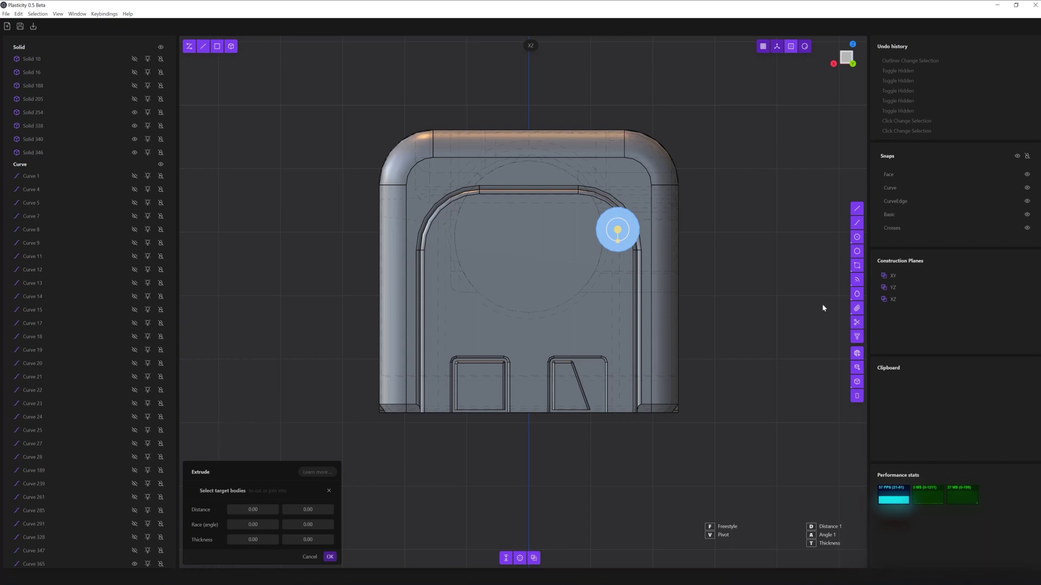
{"action": "key", "text": "g"}
{"action": "middle_click_drag", "start_coordinate": [442, 445], "coordinate": [522, 460]}
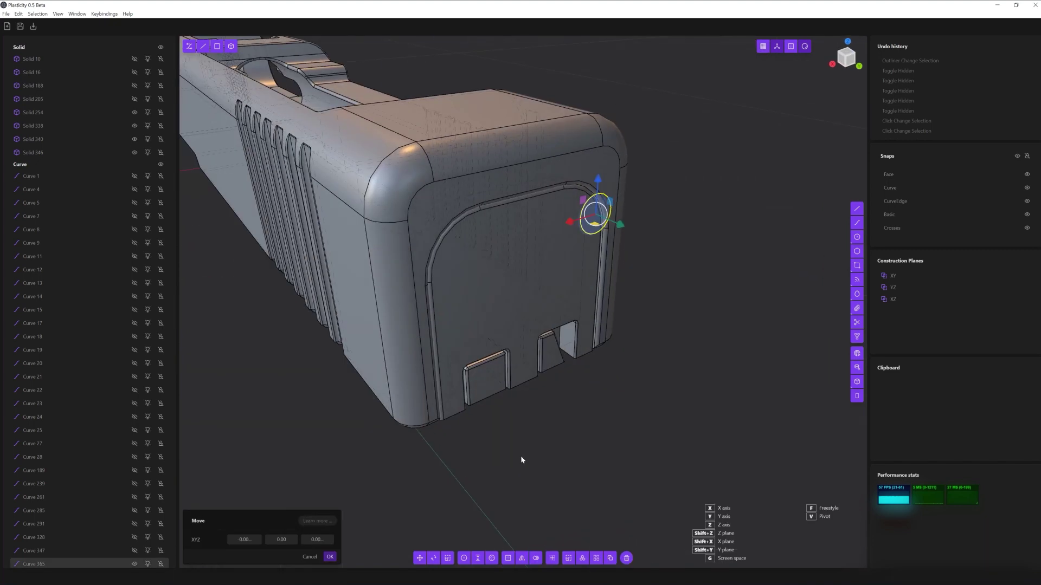
{"action": "left_click", "coordinate": [628, 330]}
{"action": "middle_click_drag", "start_coordinate": [628, 329], "coordinate": [676, 271]}
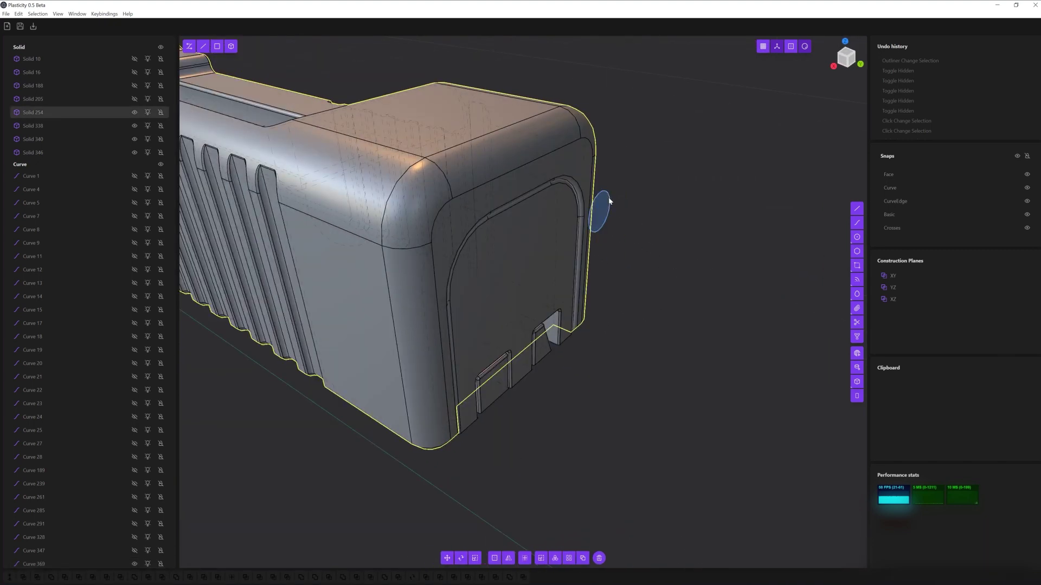
Extrude the circle into a cylinder and subtract it from the body
{"action": "key", "text": "e"}
{"action": "left_click_drag", "start_coordinate": [645, 215], "coordinate": [624, 227]}
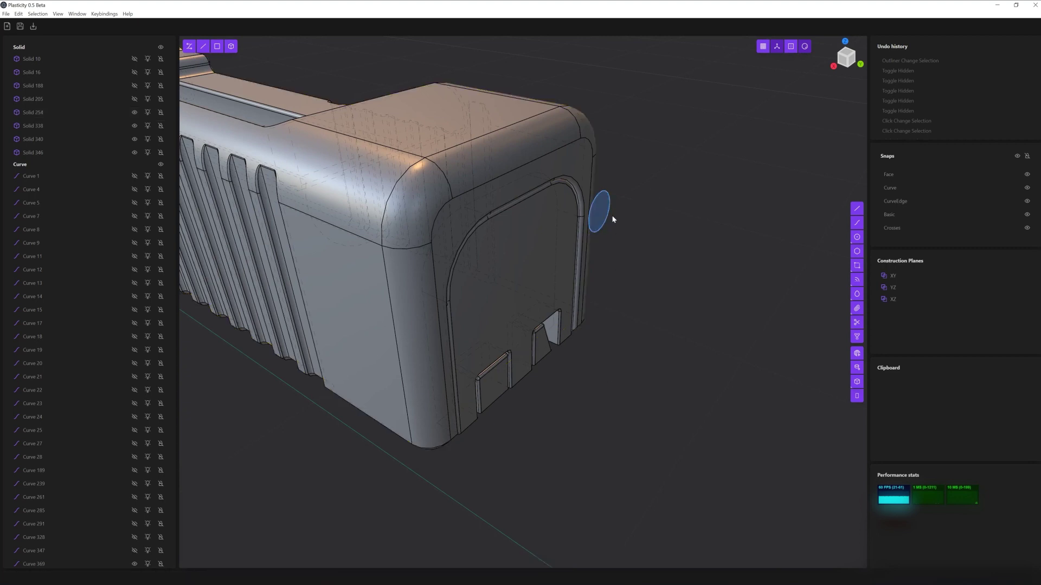
{"action": "key", "text": "Return"}
{"action": "middle_click_drag", "start_coordinate": [544, 135], "coordinate": [593, 190]}
{"action": "left_click", "coordinate": [571, 211], "text": "shift"}
{"action": "key", "text": "ctrl+minus"}
{"action": "key", "text": "Return"}
Fillet the groove's edge and clear the selection
{"action": "middle_click_drag", "start_coordinate": [683, 263], "coordinate": [718, 248]}
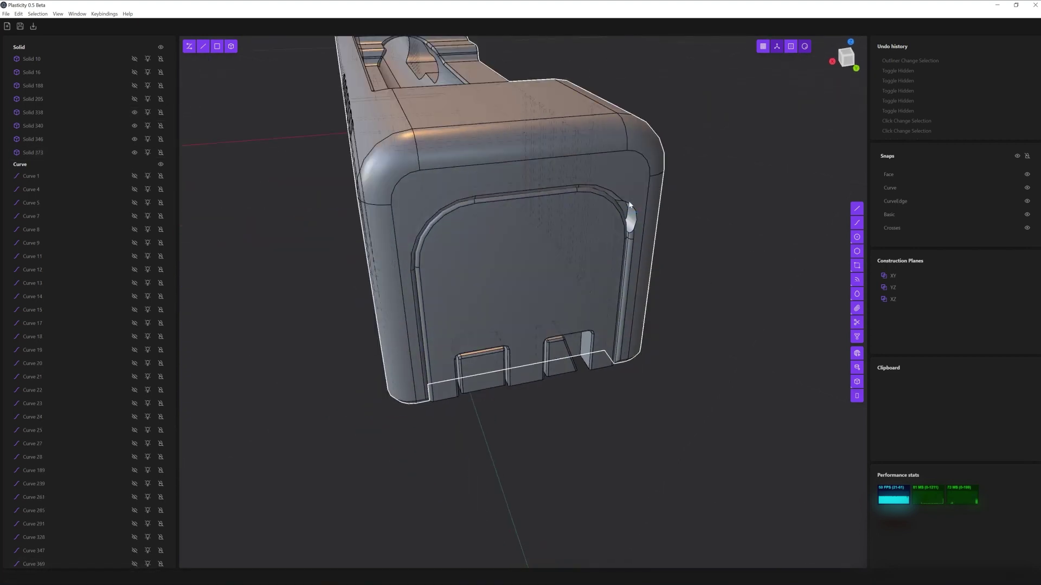
{"action": "left_click", "coordinate": [630, 205]}
{"action": "key", "text": "f"}
{"action": "key", "text": "Return"}
{"action": "scroll", "coordinate": [632, 236], "scroll_direction": "down", "scroll_amount": 5}
{"action": "mouse_move", "coordinate": [632, 236]}
{"action": "middle_mouse_down"}
{"action": "mouse_move", "coordinate": [639, 295]}
{"action": "mouse_move", "coordinate": [471, 359]}
{"action": "mouse_move", "coordinate": [591, 372]}
{"action": "mouse_move", "coordinate": [380, 244]}
{"action": "middle_mouse_up"}
{"action": "key", "text": "Escape"}
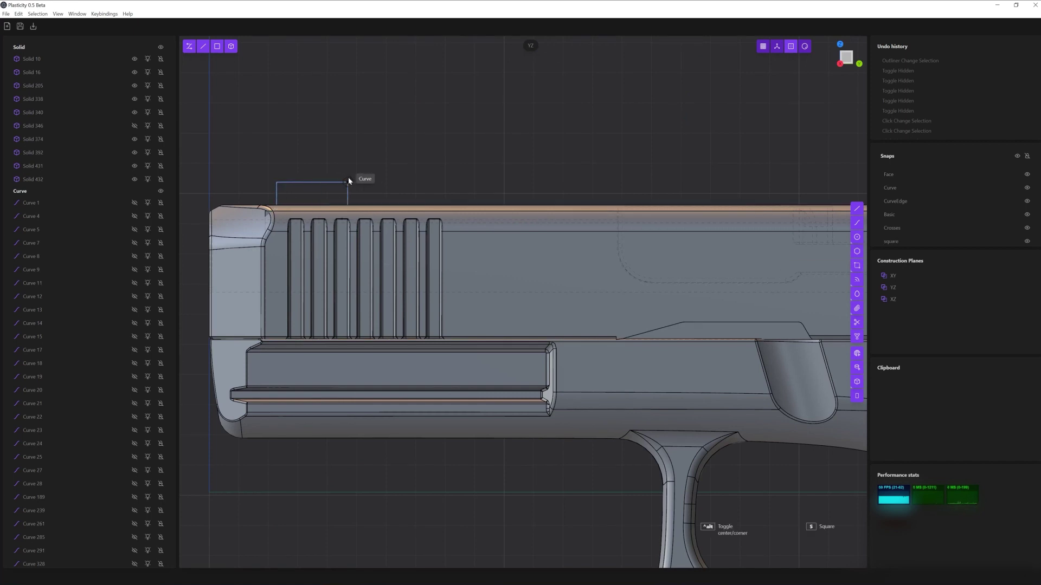
Round the corners of the trapezoid sight profile above the slide
{"action": "left_click", "coordinate": [348, 181]}
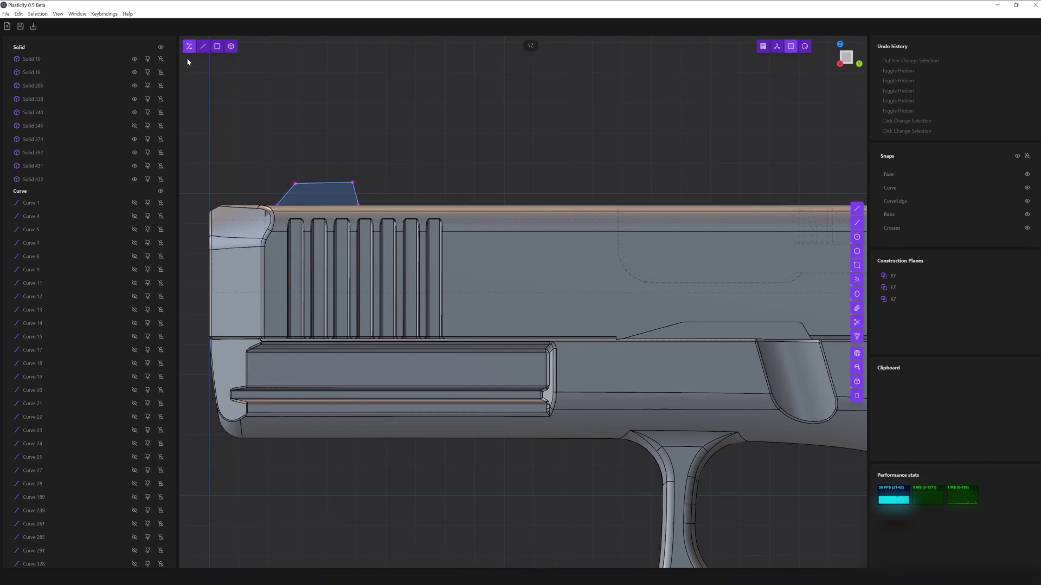
{"action": "left_click", "coordinate": [345, 193]}
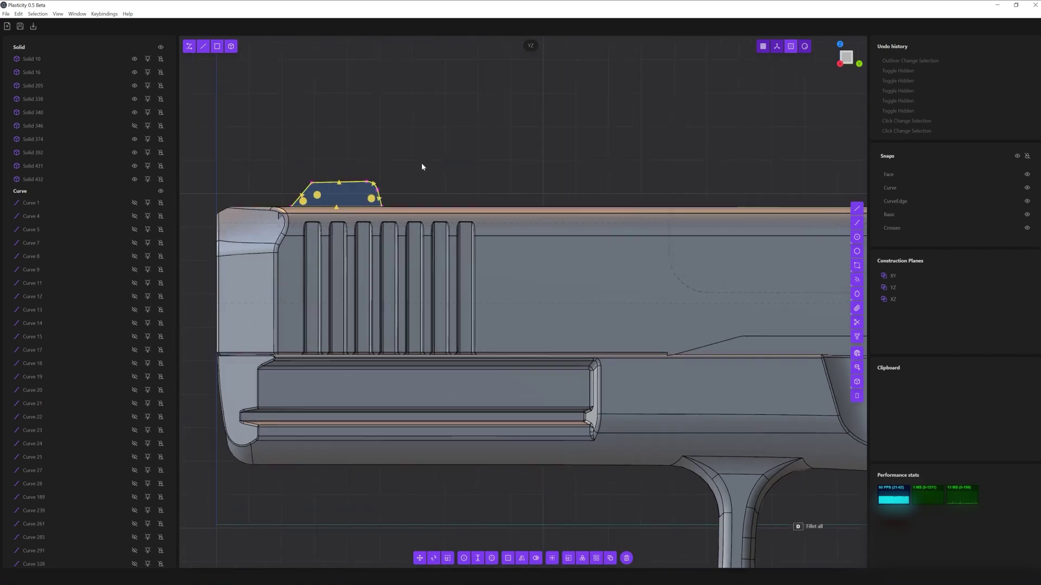
{"action": "scroll", "coordinate": [421, 162], "scroll_direction": "up", "scroll_amount": 3}
{"action": "left_click_drag", "start_coordinate": [431, 227], "coordinate": [490, 215]}
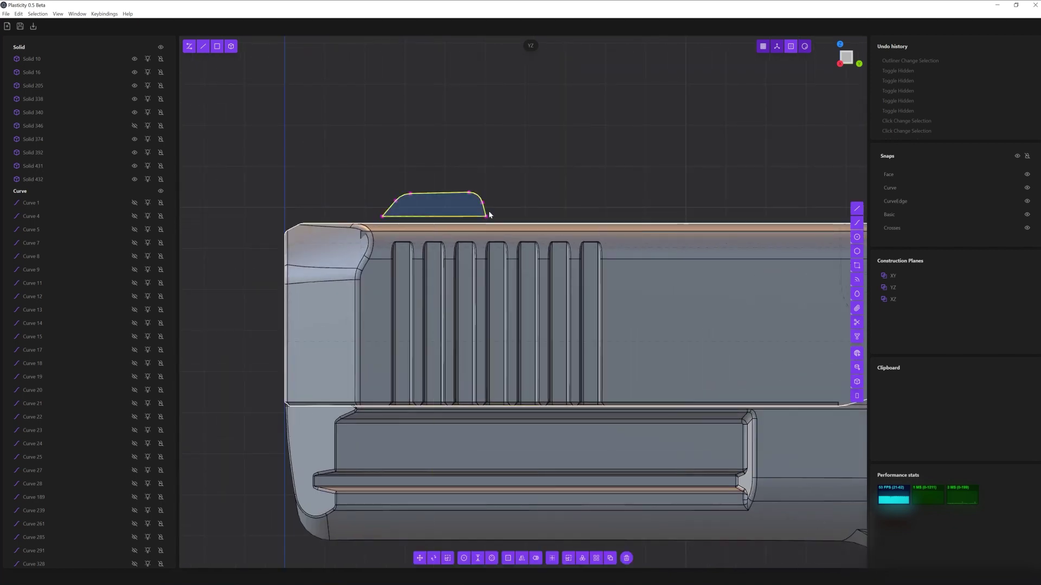
{"action": "middle_click_drag", "start_coordinate": [493, 247], "coordinate": [555, 413]}
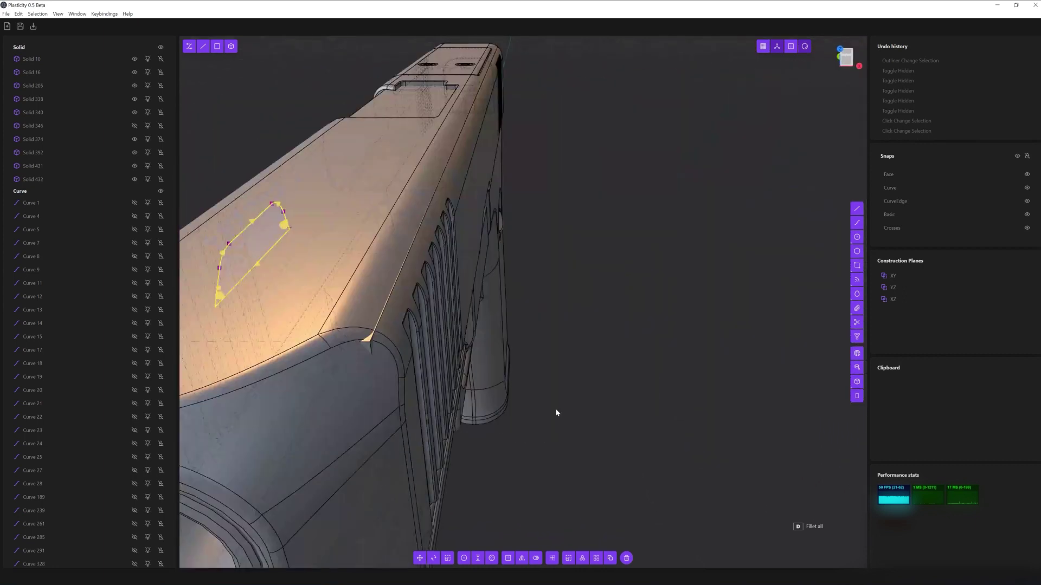
Extrude the trapezoid profile into a solid sight block on the slide top
{"action": "left_click", "coordinate": [495, 560]}
{"action": "middle_click_drag", "start_coordinate": [328, 301], "coordinate": [595, 310]}
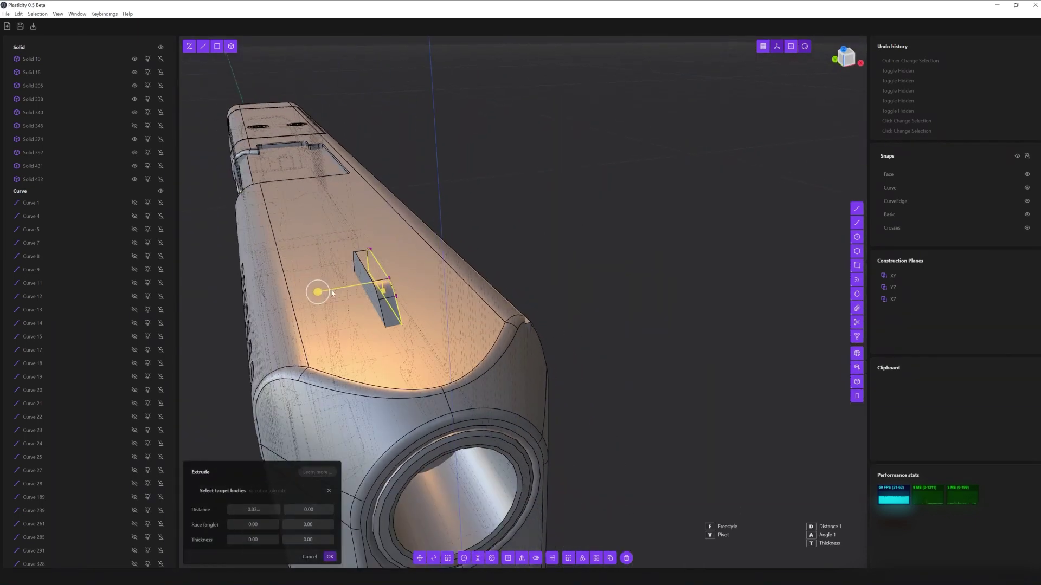
{"action": "left_click", "coordinate": [594, 309]}
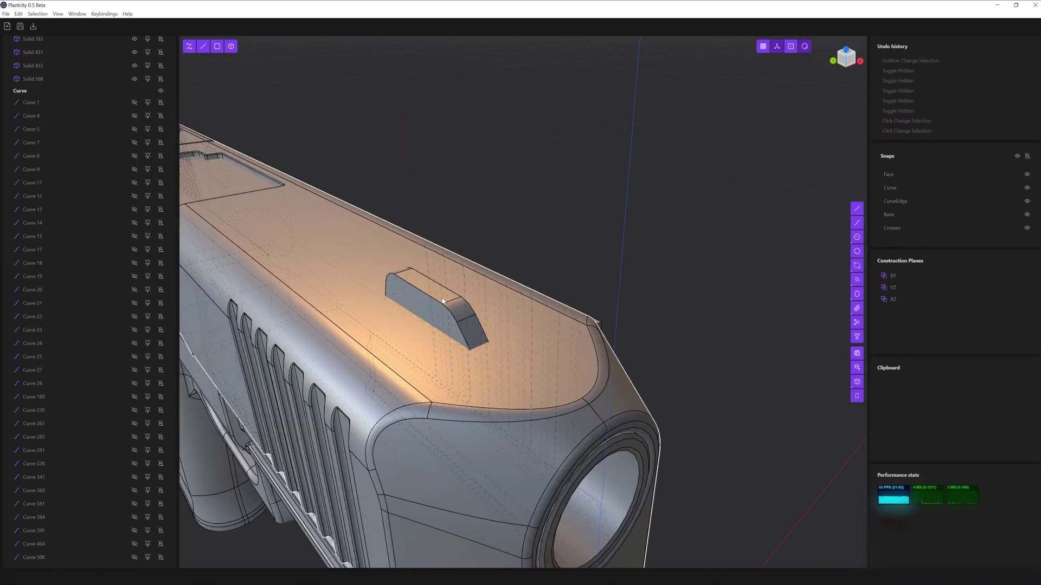
{"action": "left_click", "coordinate": [442, 301]}
{"action": "left_click", "coordinate": [508, 558]}
{"action": "middle_click_drag", "start_coordinate": [312, 506], "coordinate": [496, 524]}
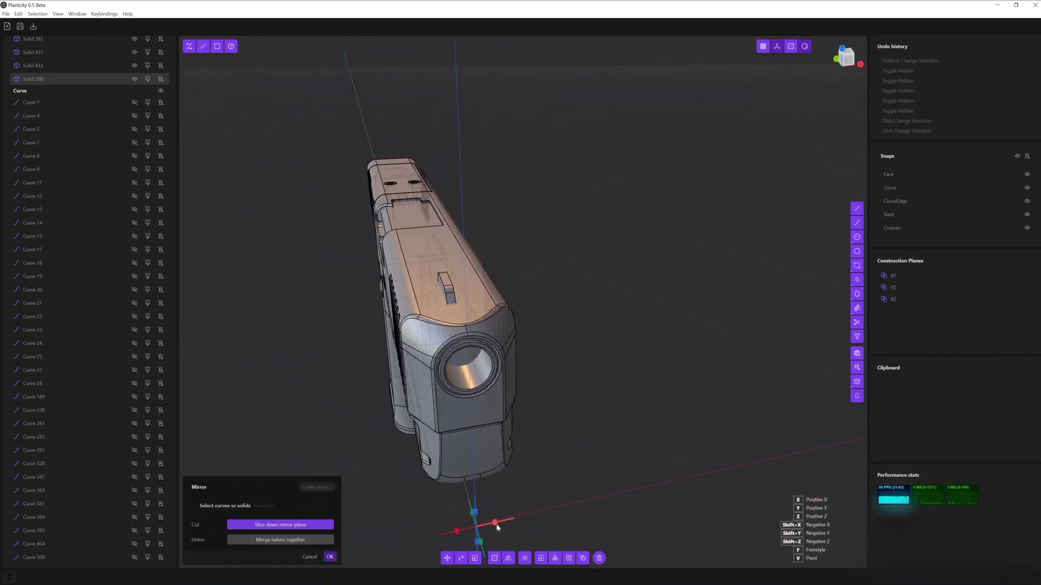
Mirror the front sight block and resize it
{"action": "key", "text": "Return"}
{"action": "middle_click_drag", "start_coordinate": [345, 509], "coordinate": [525, 297]}
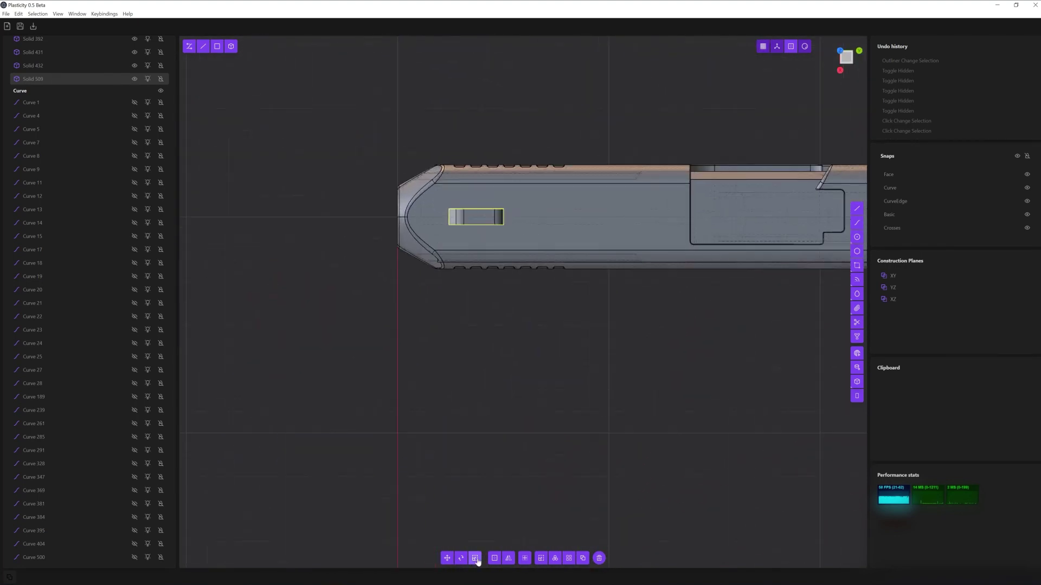
{"action": "left_click", "coordinate": [475, 559]}
{"action": "left_click", "coordinate": [465, 313]}
{"action": "middle_click_drag", "start_coordinate": [465, 313], "coordinate": [425, 185]}
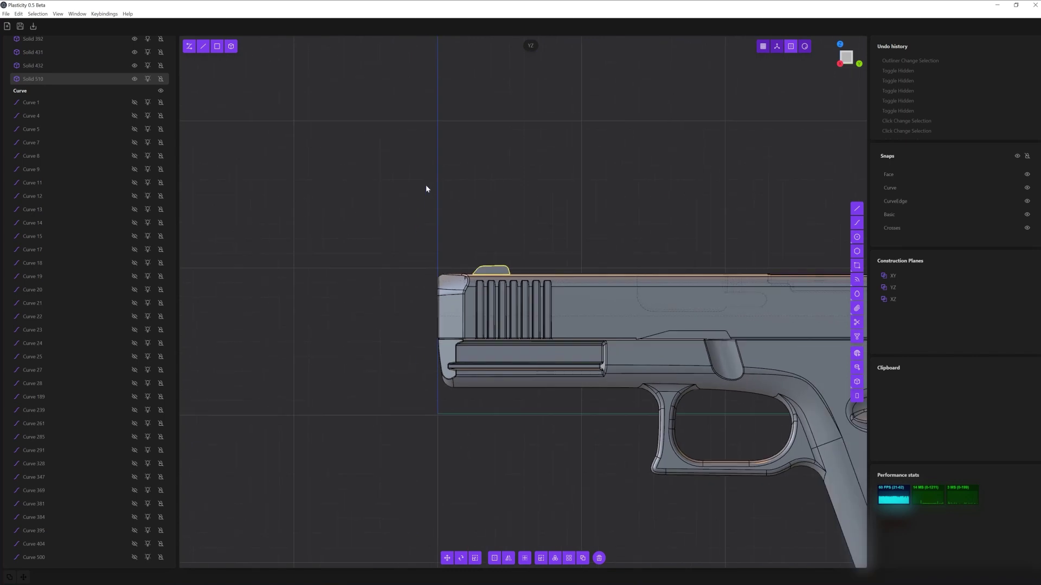
Duplicate the sight block and move the copy to the slide's rear
{"action": "key", "text": "ctrl+d"}
{"action": "key", "text": "Return"}
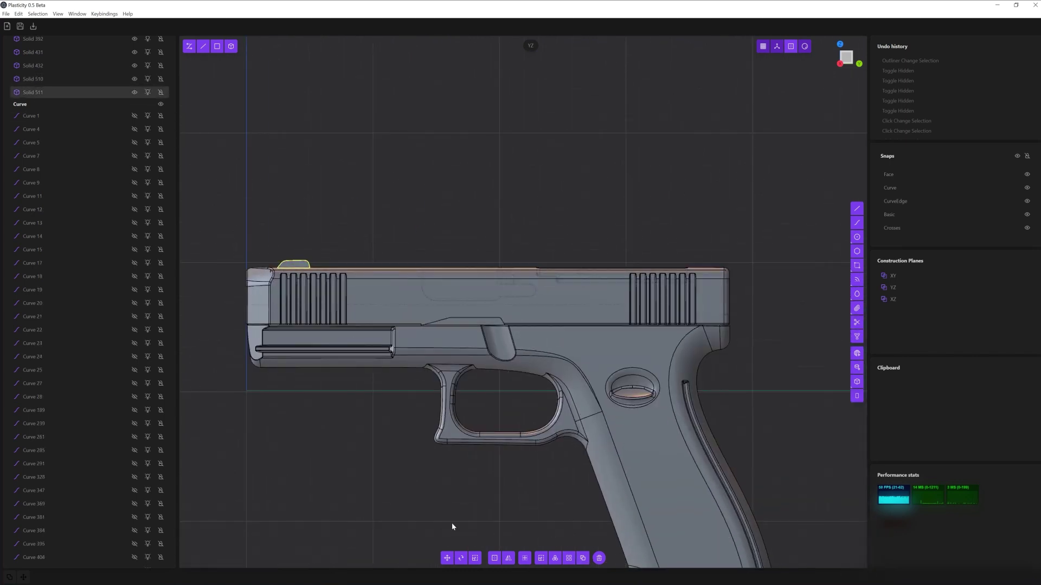
{"action": "key", "text": "g"}
{"action": "left_click", "coordinate": [733, 264]}
{"action": "scroll", "coordinate": [713, 246], "scroll_direction": "up", "scroll_amount": 5}
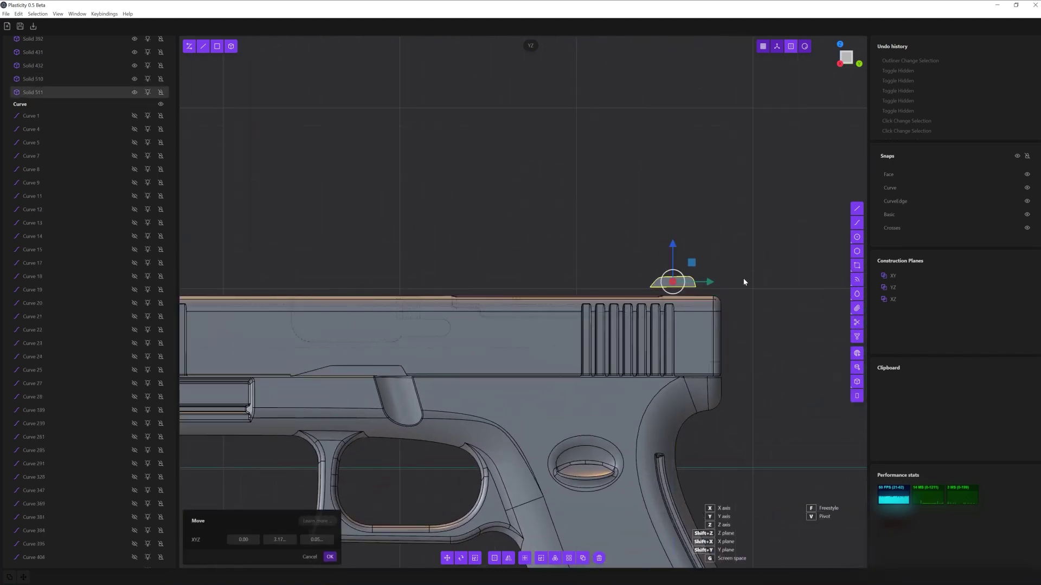
Rescale the rear sight copy and offset its face outward to make it taller
{"action": "key", "text": "ctrl+d"}
{"action": "key", "text": "Return"}
{"action": "key", "text": "s"}
{"action": "mouse_move", "coordinate": [721, 280]}
{"action": "middle_mouse_down"}
{"action": "mouse_move", "coordinate": [684, 179]}
{"action": "mouse_move", "coordinate": [595, 230]}
{"action": "mouse_move", "coordinate": [705, 325]}
{"action": "mouse_move", "coordinate": [542, 379]}
{"action": "middle_mouse_up"}
{"action": "left_click", "coordinate": [595, 231]}
{"action": "key", "text": "o"}
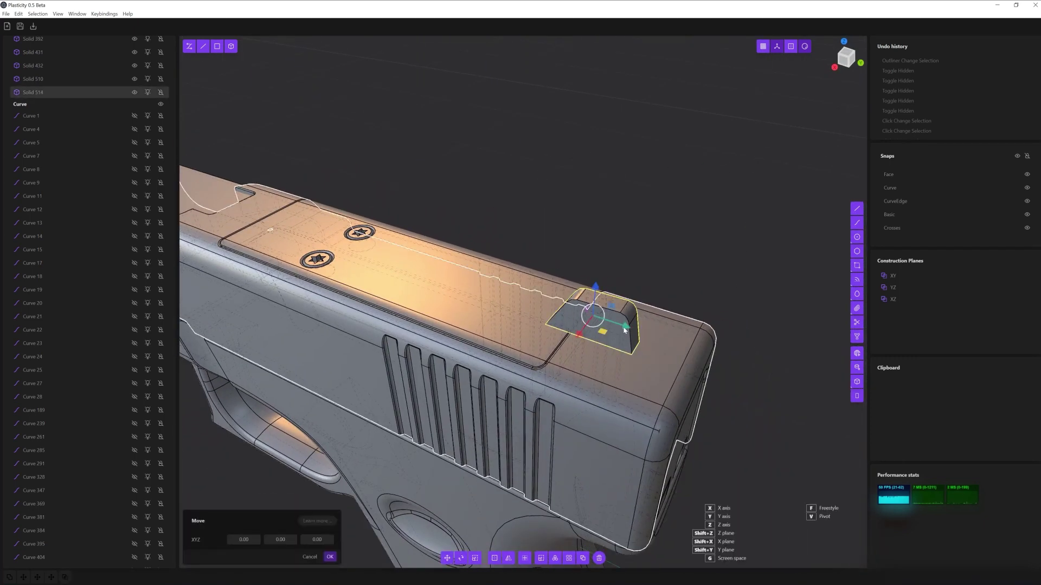
{"action": "mouse_move", "coordinate": [624, 380]}
{"action": "middle_mouse_down"}
{"action": "mouse_move", "coordinate": [611, 351]}
{"action": "mouse_move", "coordinate": [549, 469]}
{"action": "mouse_move", "coordinate": [433, 442]}
{"action": "middle_mouse_up"}
{"action": "left_click", "coordinate": [596, 350]}
{"action": "key", "text": "g"}
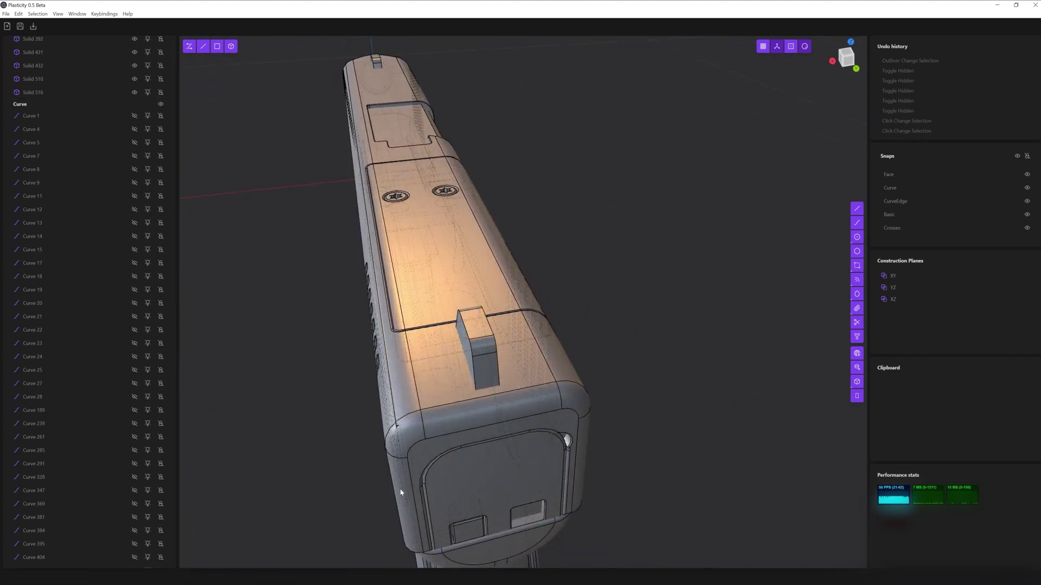
Widen the rear sight about 4.28 times along X and reposition it
{"action": "middle_click_drag", "start_coordinate": [449, 347], "coordinate": [511, 381]}
{"action": "left_click_drag", "start_coordinate": [511, 382], "coordinate": [394, 413]}
{"action": "key", "text": "KP_3"}
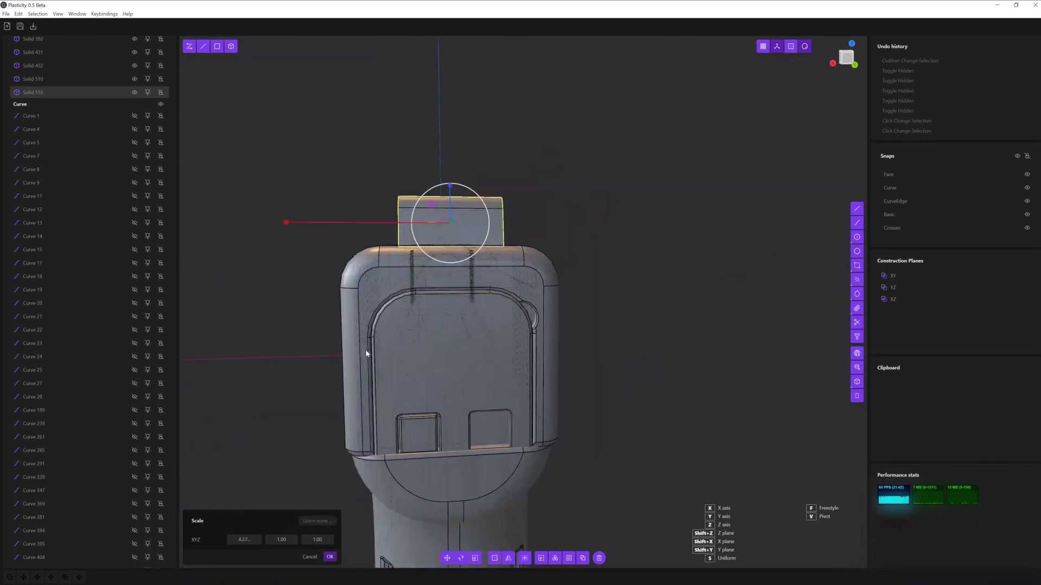
{"action": "key", "text": "KP_1"}
{"action": "left_click", "coordinate": [329, 557]}
{"action": "scroll", "coordinate": [720, 249], "scroll_direction": "down", "scroll_amount": 3}
{"action": "key", "text": "g"}
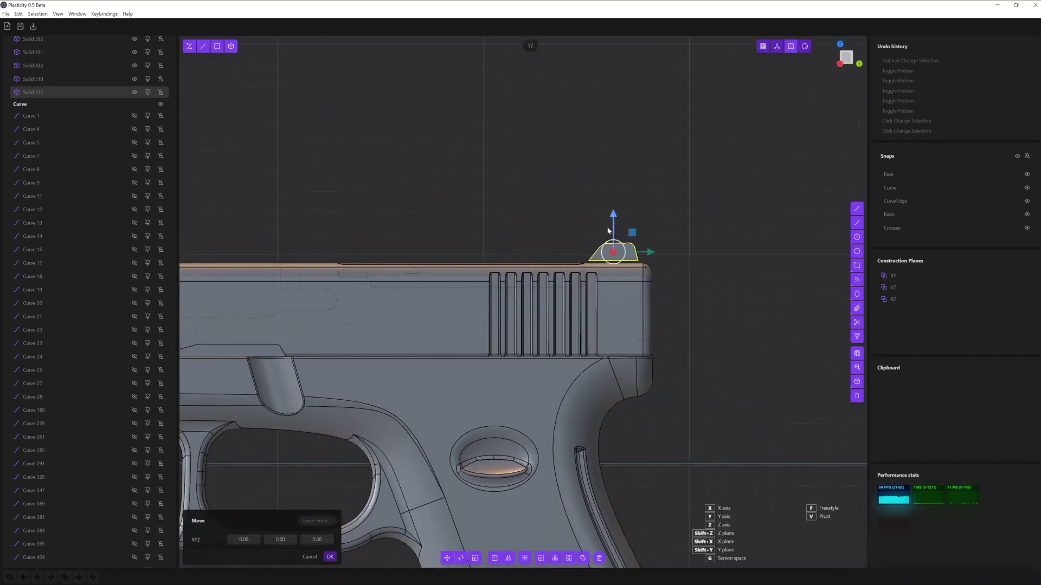
{"action": "left_click", "coordinate": [329, 557]}
Draw a notch rectangle in the front view and cut it through the rear sight block
{"action": "middle_click_drag", "start_coordinate": [681, 259], "coordinate": [727, 411]}
{"action": "key", "text": "KP_3"}
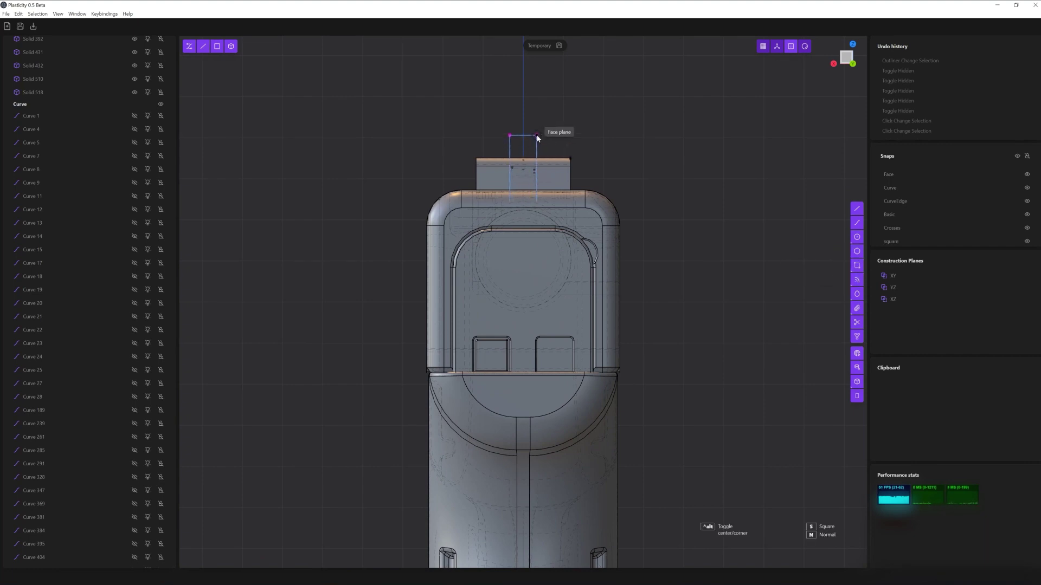
{"action": "left_click", "coordinate": [538, 138]}
{"action": "key", "text": "g"}
{"action": "key", "text": "Escape"}
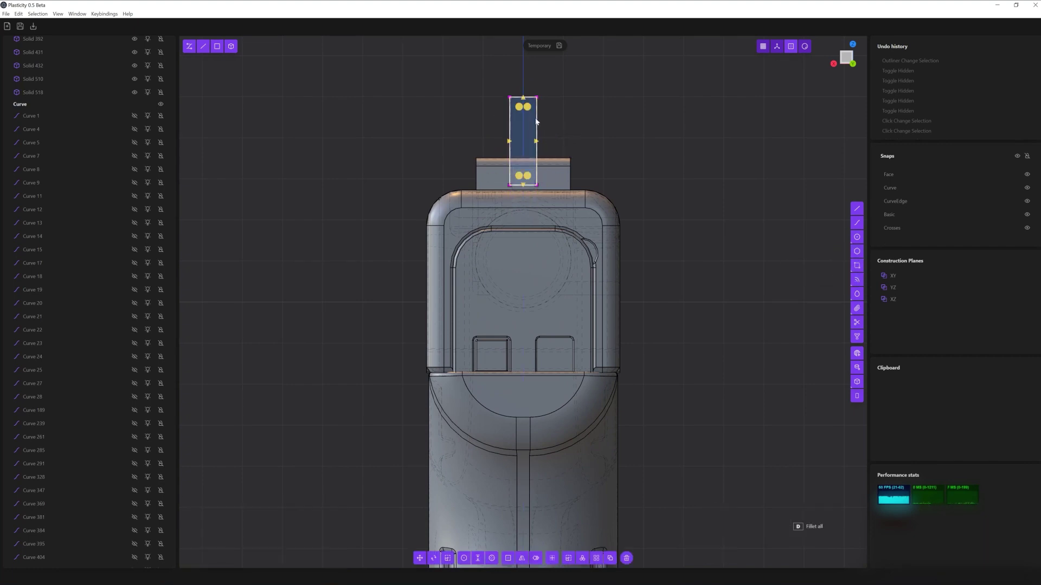
{"action": "left_click", "coordinate": [561, 174]}
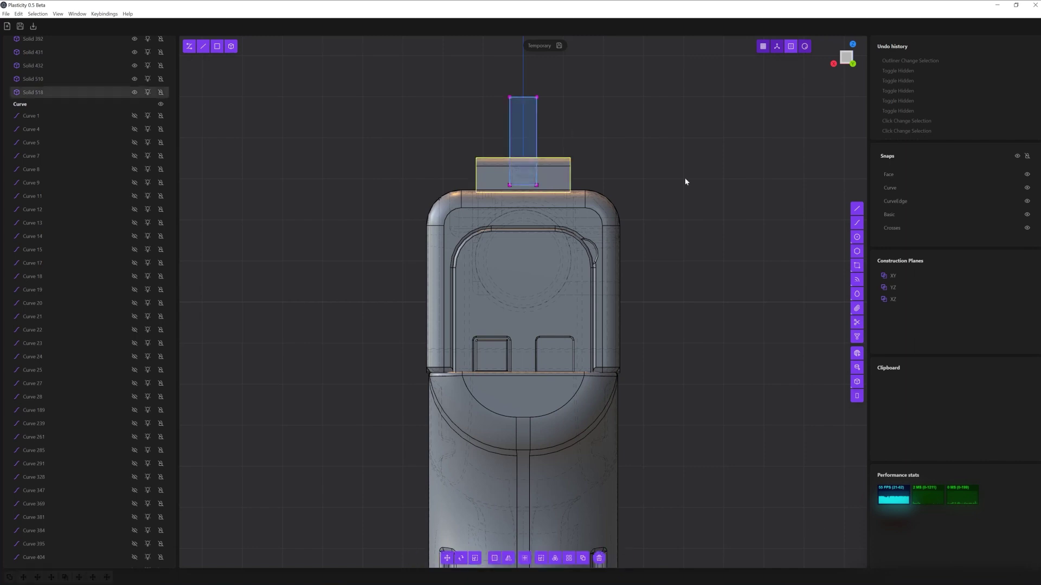
{"action": "key", "text": "c"}
{"action": "key", "text": "Return"}
{"action": "left_click", "coordinate": [584, 144]}
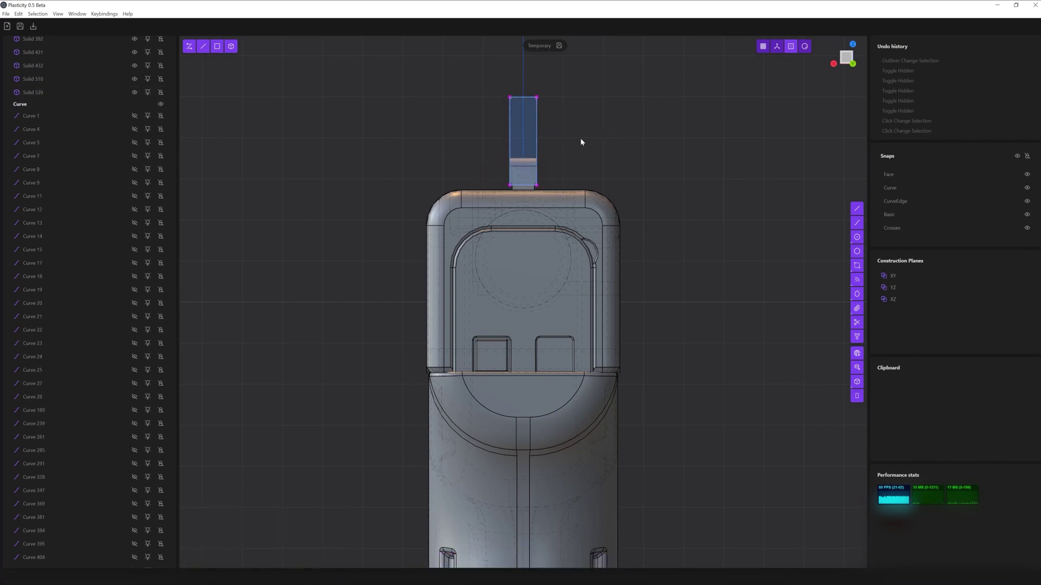
With the slide hidden, fillet an edge of the rear sight notch, then show the slide again
{"action": "middle_click_drag", "start_coordinate": [493, 115], "coordinate": [646, 186]}
{"action": "left_click", "coordinate": [624, 179]}
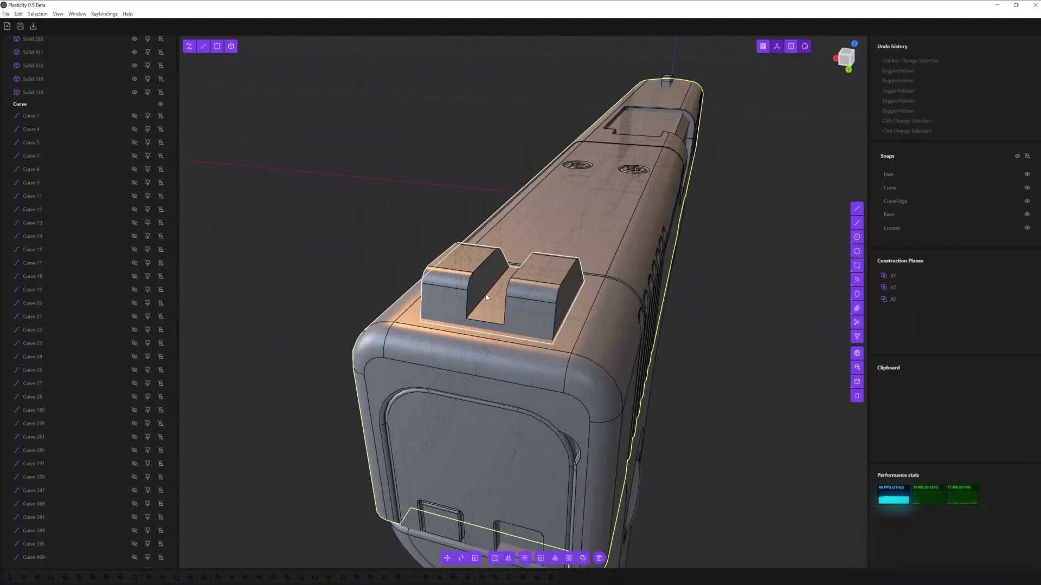
{"action": "left_click", "coordinate": [135, 139]}
{"action": "left_click", "coordinate": [499, 287]}
{"action": "middle_click_drag", "start_coordinate": [499, 287], "coordinate": [477, 304]}
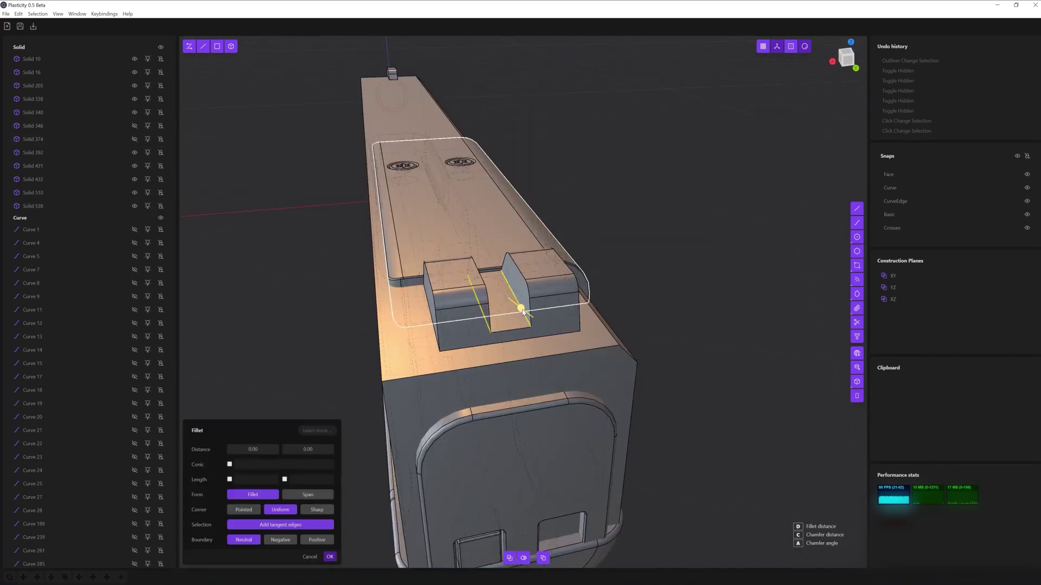
{"action": "left_click", "coordinate": [135, 139]}
Orbit out to view the whole pistol and select the front sight block
{"action": "scroll", "coordinate": [639, 184], "scroll_direction": "down", "scroll_amount": 3}
{"action": "scroll", "coordinate": [630, 182], "scroll_direction": "down", "scroll_amount": 3}
{"action": "left_click", "coordinate": [629, 182]}
{"action": "mouse_move", "coordinate": [630, 182]}
{"action": "middle_mouse_down"}
{"action": "mouse_move", "coordinate": [559, 224]}
{"action": "mouse_move", "coordinate": [585, 219]}
{"action": "mouse_move", "coordinate": [705, 350]}
{"action": "mouse_move", "coordinate": [580, 347]}
{"action": "mouse_move", "coordinate": [380, 271]}
{"action": "middle_mouse_up"}
{"action": "left_click", "coordinate": [590, 371]}
Move the front sight block to its new position and return to the flat side view
{"action": "key", "text": "g"}
{"action": "left_click", "coordinate": [267, 203]}
{"action": "key", "text": "g"}
{"action": "left_click", "coordinate": [389, 191]}
{"action": "mouse_move", "coordinate": [388, 191]}
{"action": "middle_mouse_down"}
{"action": "mouse_move", "coordinate": [459, 188]}
{"action": "mouse_move", "coordinate": [534, 326]}
{"action": "middle_mouse_up"}
{"action": "scroll", "coordinate": [588, 394], "scroll_direction": "up", "scroll_amount": 2}
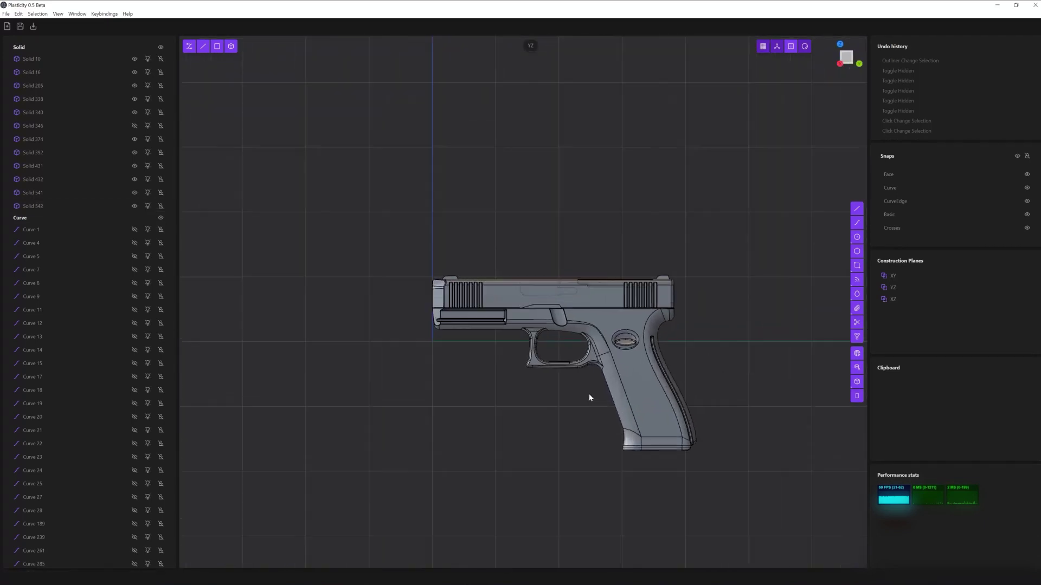
{"action": "scroll", "coordinate": [590, 397], "scroll_direction": "up", "scroll_amount": 3}
{"action": "scroll", "coordinate": [588, 387], "scroll_direction": "up", "scroll_amount": 2}
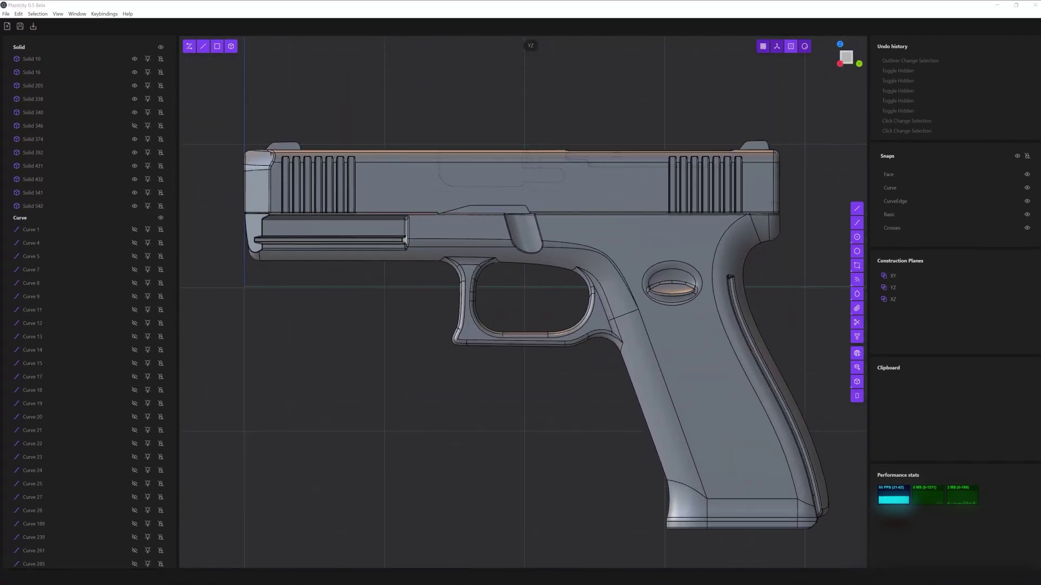
{"action": "scroll", "coordinate": [598, 376], "scroll_direction": "up", "scroll_amount": 2}
{"action": "scroll", "coordinate": [598, 375], "scroll_direction": "up", "scroll_amount": 2}
{"action": "scroll", "coordinate": [474, 415], "scroll_direction": "down", "scroll_amount": 2}
{"action": "scroll", "coordinate": [474, 416], "scroll_direction": "down", "scroll_amount": 1}
Draw a circle below the trigger guard and place an overlapping copy shifted left and down
{"action": "left_click", "coordinate": [515, 440]}
{"action": "left_click", "coordinate": [449, 383]}
{"action": "middle_click_drag", "start_coordinate": [615, 481], "coordinate": [590, 421], "text": "shift"}
{"action": "key", "text": "g"}
{"action": "left_click_drag", "start_coordinate": [525, 381], "coordinate": [497, 381]}
{"action": "left_click_drag", "start_coordinate": [462, 351], "coordinate": [463, 369]}
{"action": "left_click", "coordinate": [330, 557]}
Trim the overlapping circles into a crescent and add a small circle at its top
{"action": "key", "text": "t"}
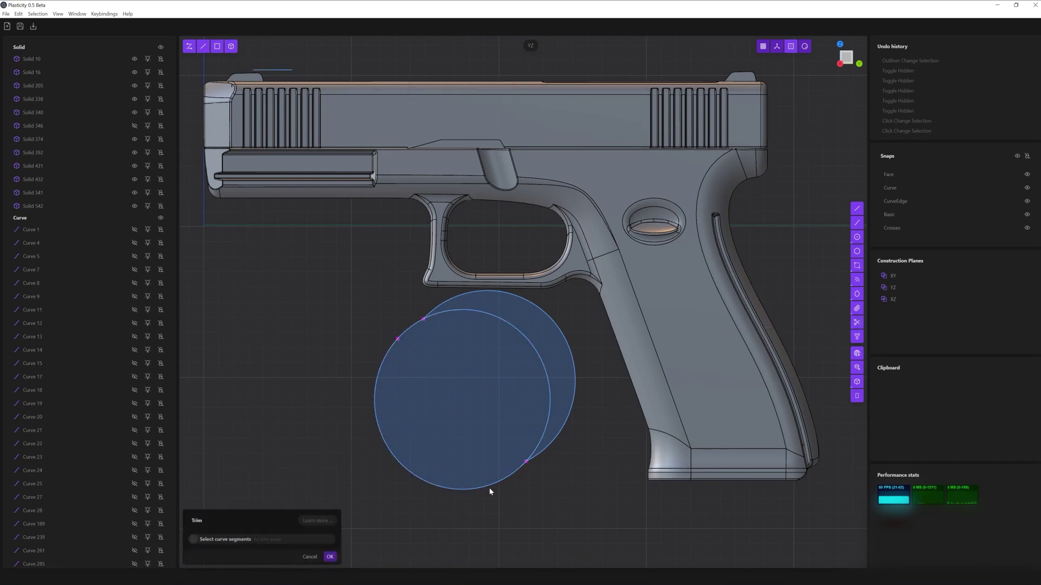
{"action": "left_click", "coordinate": [489, 492]}
{"action": "key", "text": "Return"}
{"action": "scroll", "coordinate": [539, 366], "scroll_direction": "up", "scroll_amount": 3}
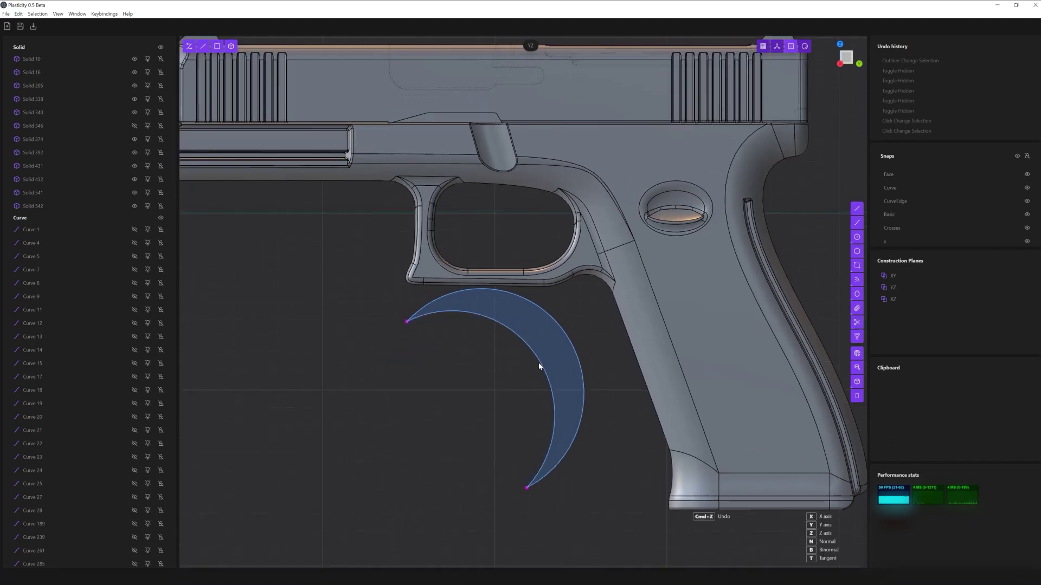
{"action": "key", "text": "t"}
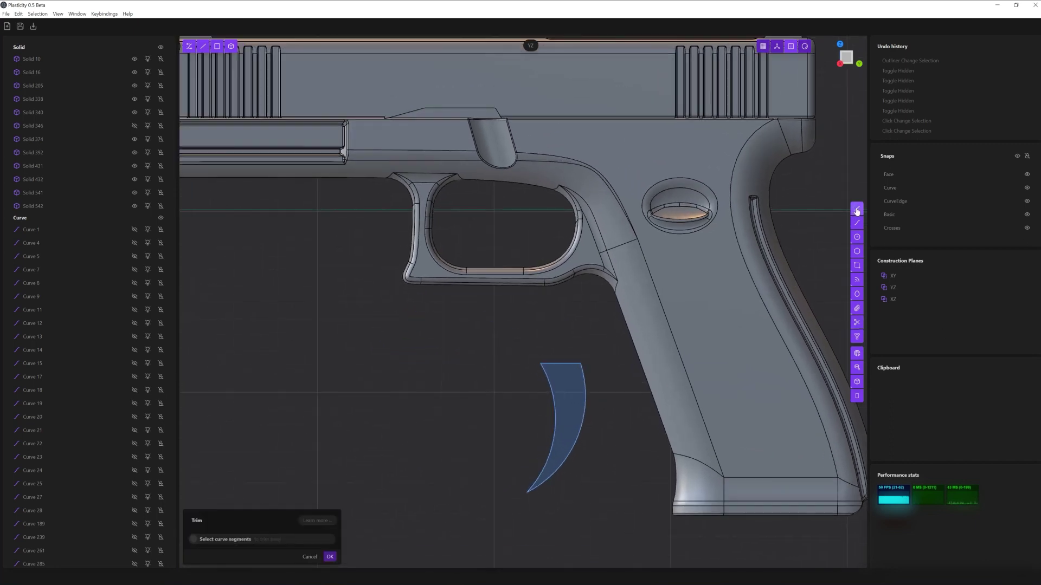
{"action": "key", "text": "Escape"}
{"action": "left_click", "coordinate": [592, 375]}
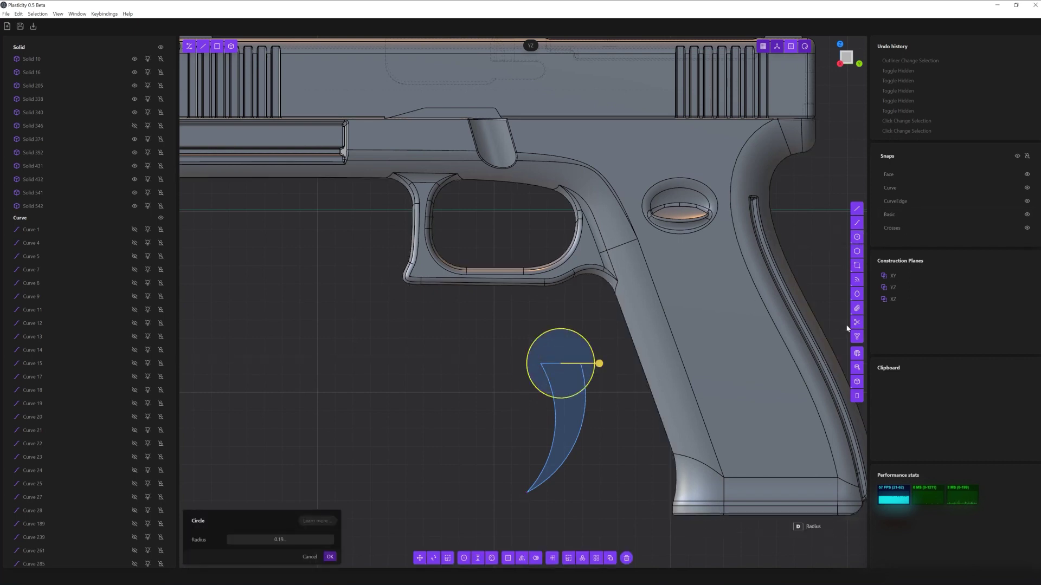
Move and scale the crescent trigger profile down into the trigger guard, then begin rounding its corners
{"action": "key", "text": "Return"}
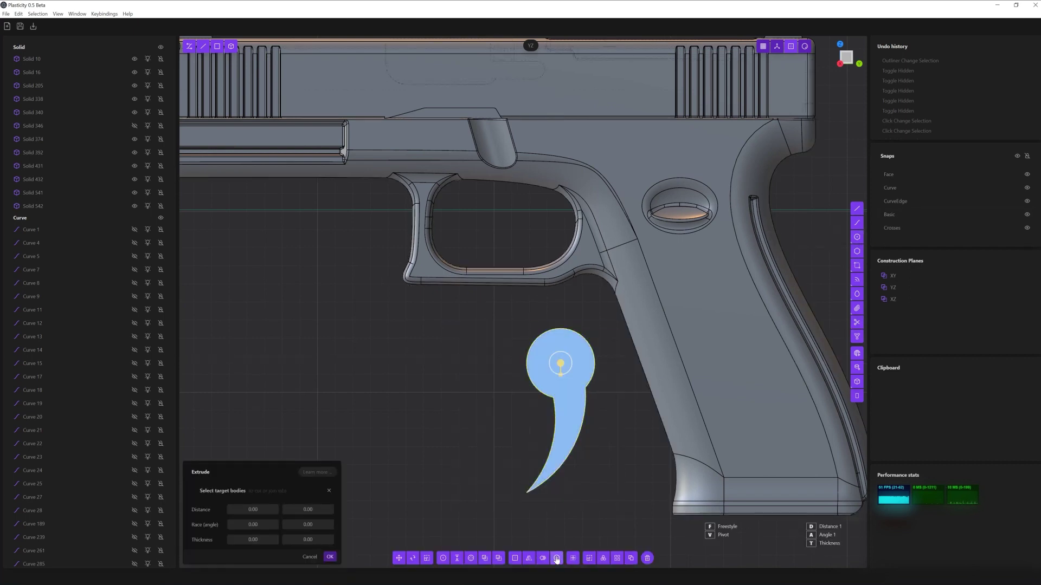
{"action": "key", "text": "g"}
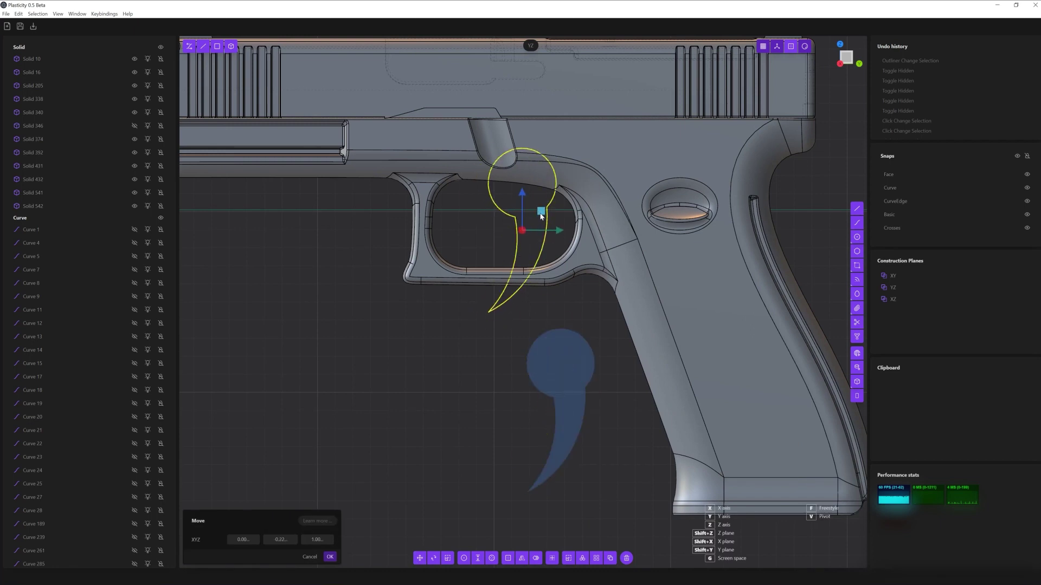
{"action": "key", "text": "s"}
{"action": "scroll", "coordinate": [540, 201], "scroll_direction": "up", "scroll_amount": 2}
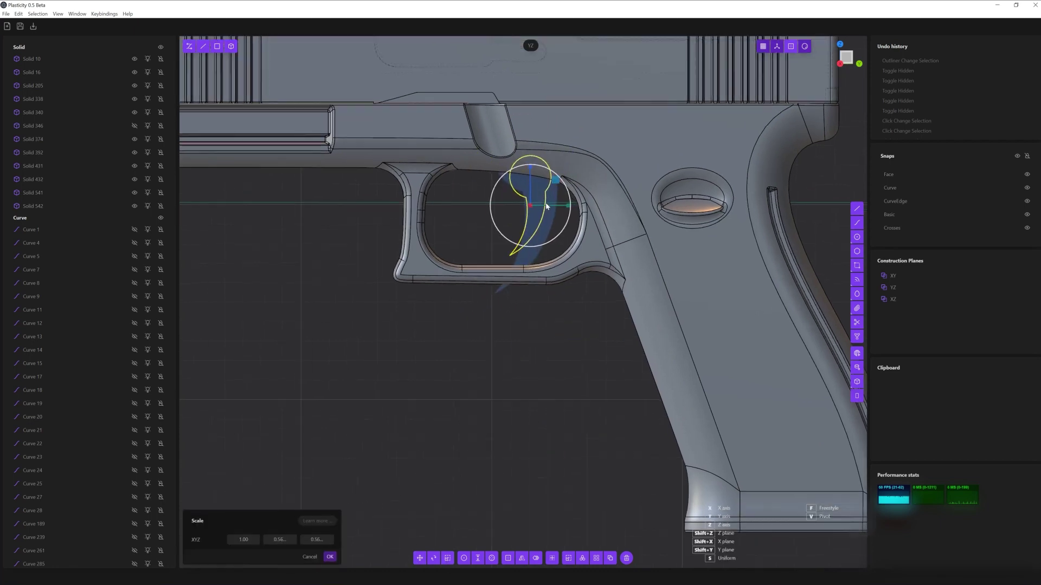
{"action": "left_click", "coordinate": [543, 173]}
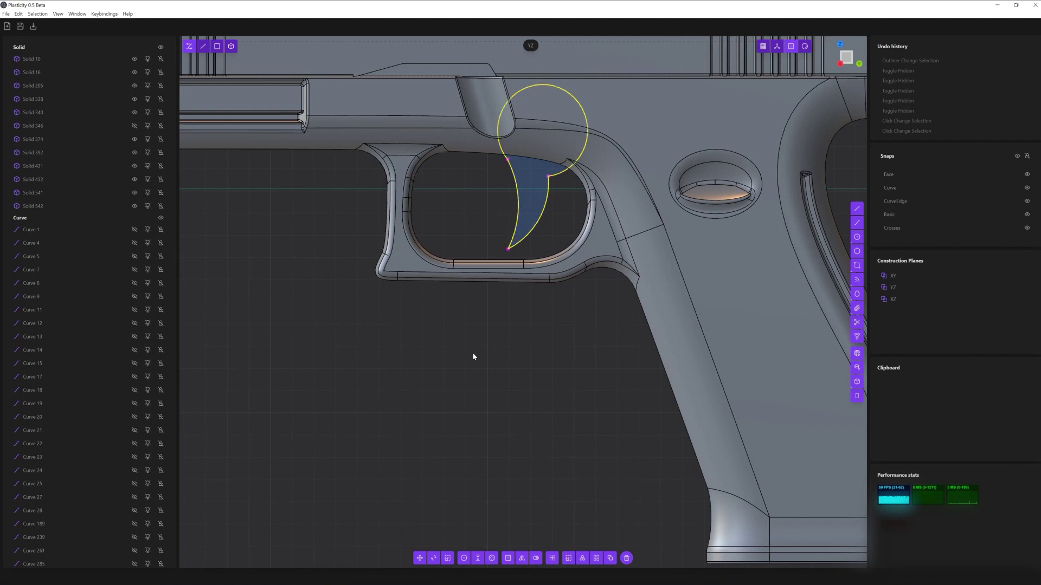
{"action": "key", "text": "f"}
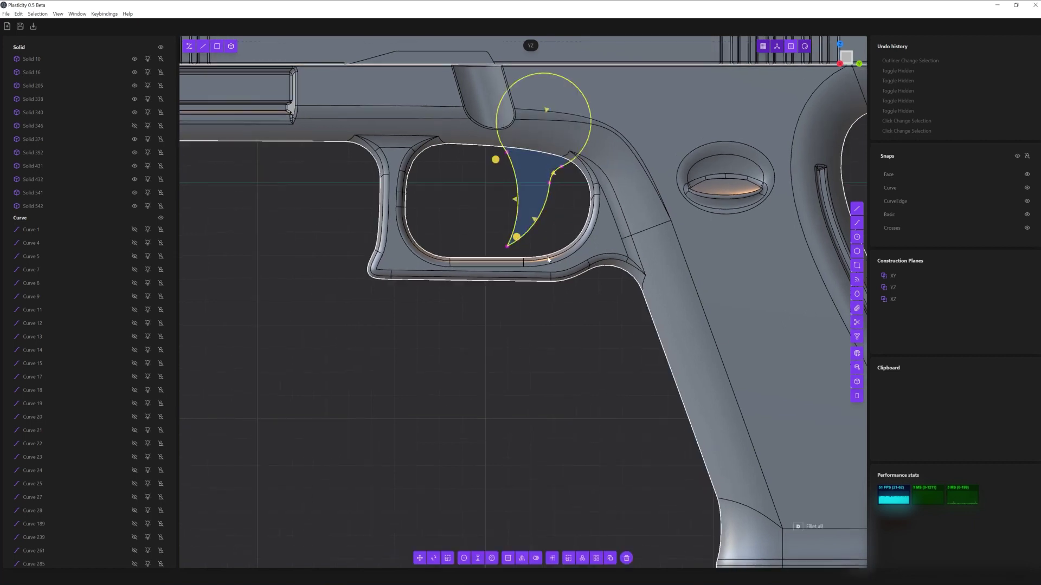
{"action": "scroll", "coordinate": [548, 331], "scroll_direction": "up", "scroll_amount": 3}
{"action": "middle_click_drag", "start_coordinate": [565, 364], "coordinate": [487, 488]}
Extrude the crescent into a thin trigger solid and narrow it to 0.73 along X
{"action": "left_click", "coordinate": [477, 559]}
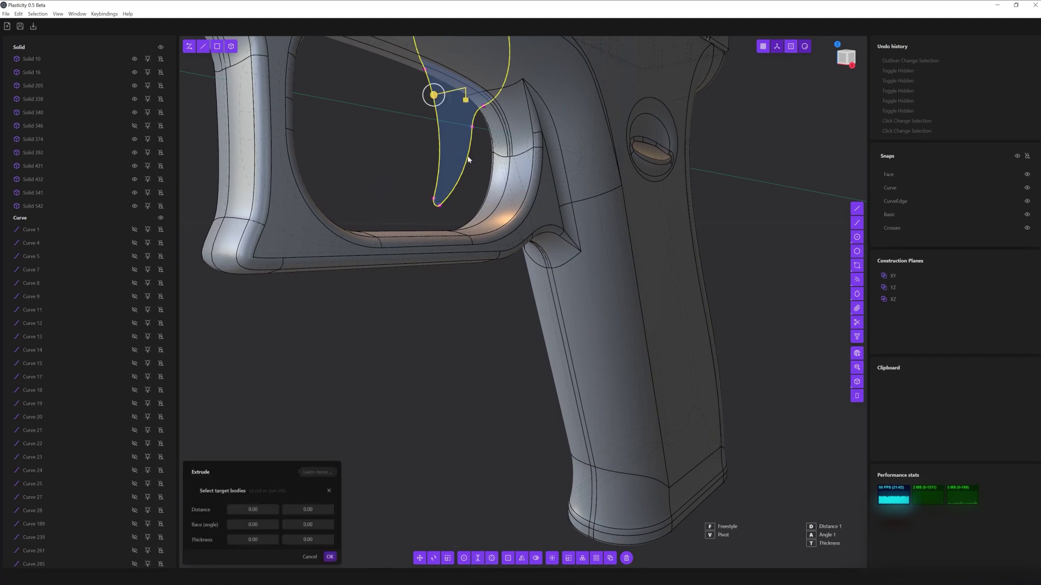
{"action": "mouse_move", "coordinate": [466, 325]}
{"action": "middle_mouse_down"}
{"action": "mouse_move", "coordinate": [497, 362]}
{"action": "mouse_move", "coordinate": [477, 303]}
{"action": "middle_mouse_up"}
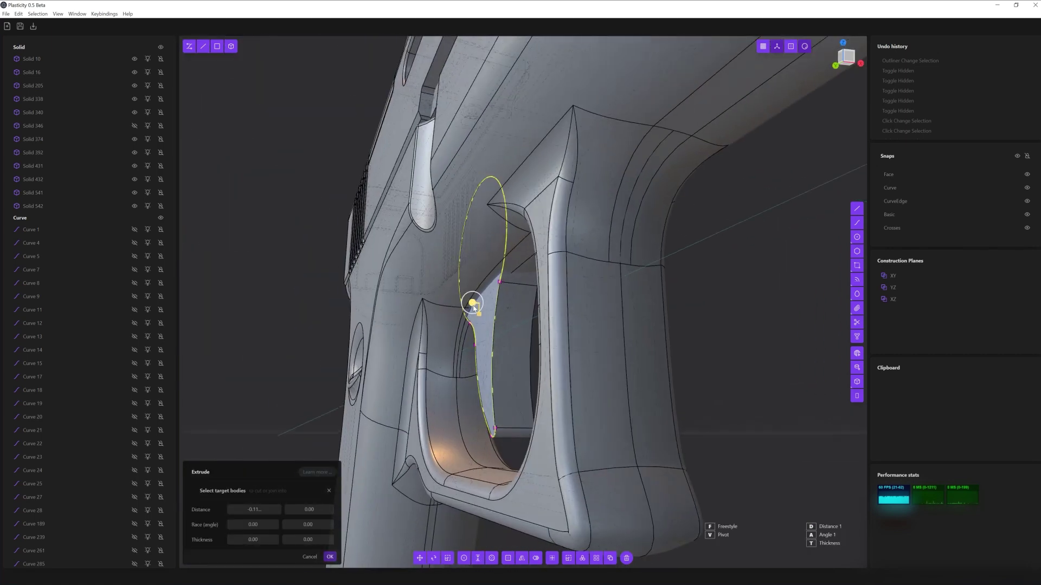
{"action": "key", "text": "Return"}
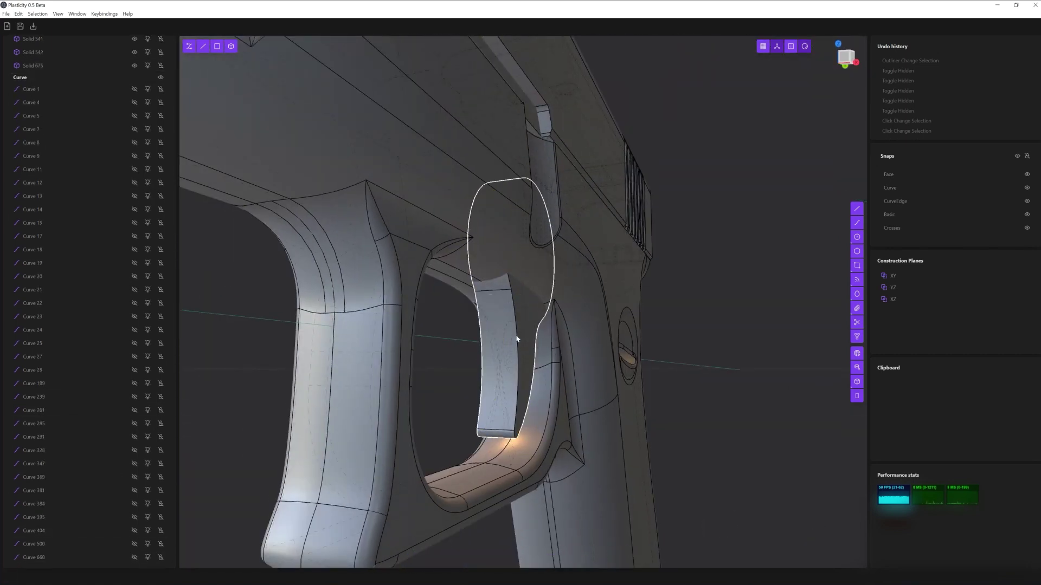
{"action": "left_click", "coordinate": [516, 342]}
{"action": "key", "text": "f"}
{"action": "key", "text": "Escape"}
{"action": "mouse_move", "coordinate": [564, 319]}
{"action": "middle_mouse_down"}
{"action": "mouse_move", "coordinate": [671, 342]}
{"action": "mouse_move", "coordinate": [476, 555]}
{"action": "mouse_move", "coordinate": [470, 408]}
{"action": "mouse_move", "coordinate": [428, 485]}
{"action": "mouse_move", "coordinate": [340, 268]}
{"action": "middle_mouse_up"}
{"action": "left_click", "coordinate": [475, 558]}
{"action": "key", "text": "Return"}
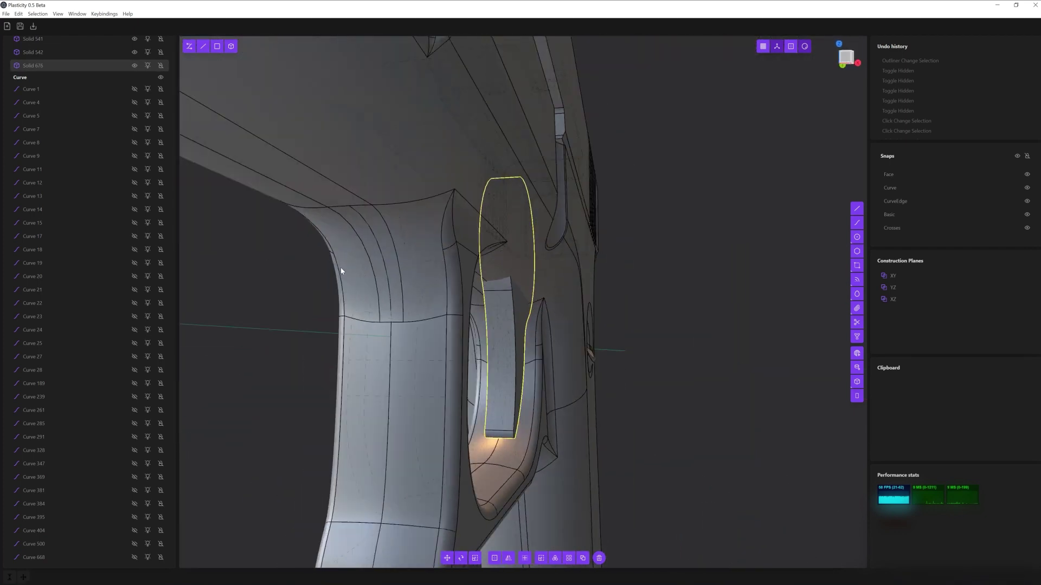
Centre the trigger on the pistol's midline in front view, mirror it, and union the halves
{"action": "left_click", "coordinate": [845, 51]}
{"action": "left_click", "coordinate": [851, 61]}
{"action": "key", "text": "g"}
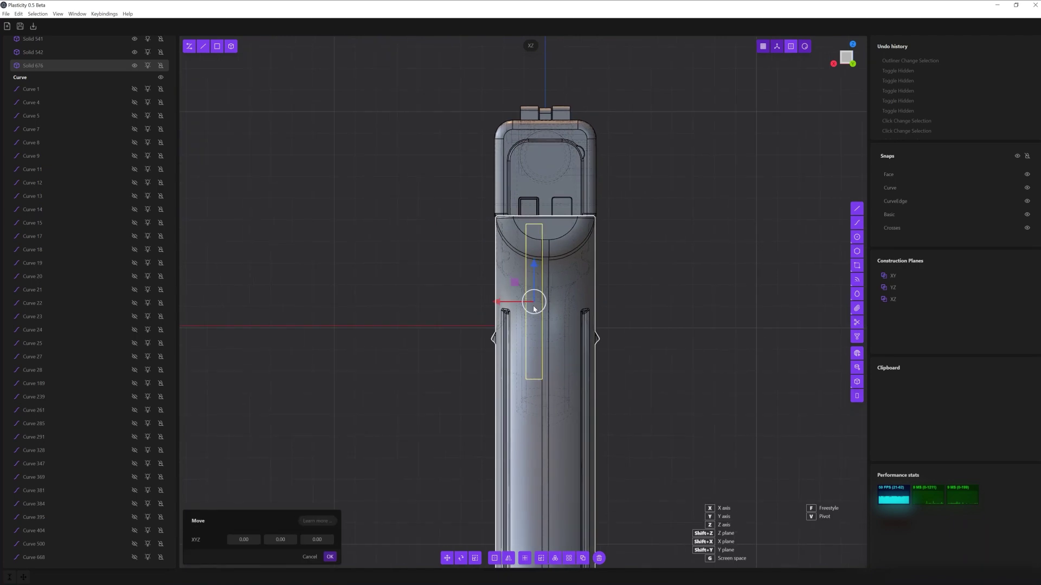
{"action": "left_click", "coordinate": [542, 304]}
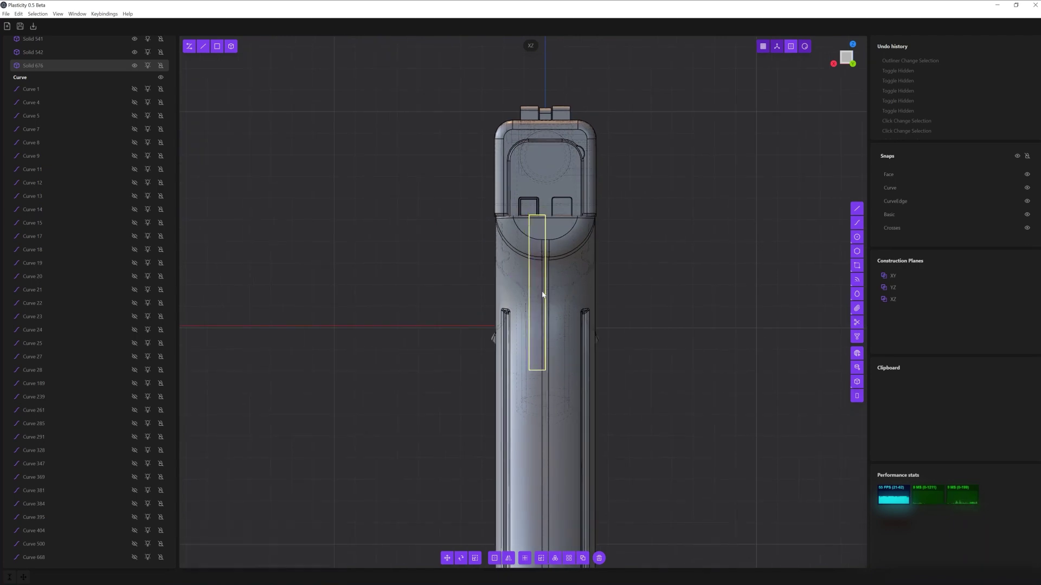
{"action": "key", "text": "shift+h"}
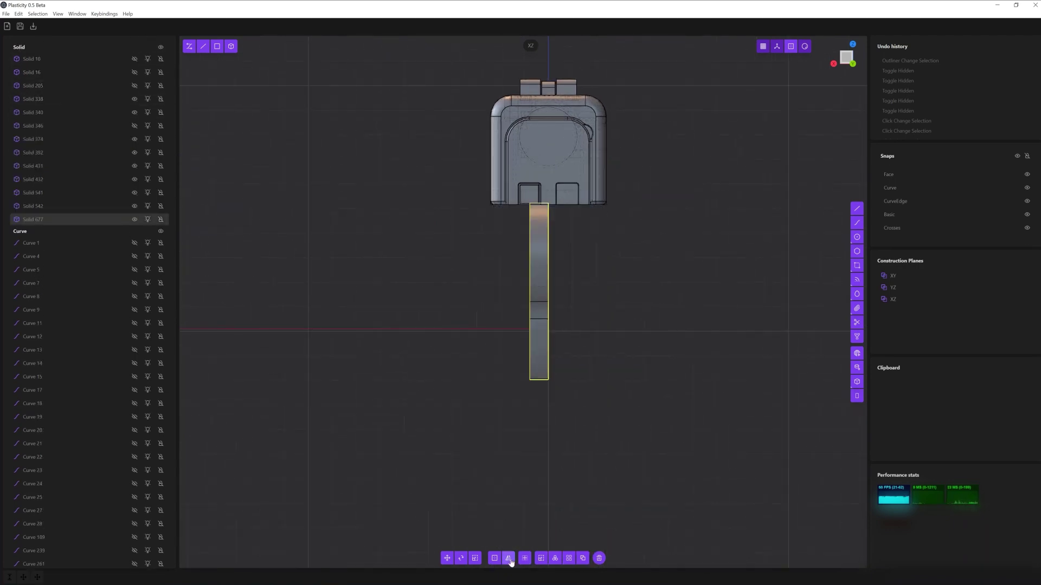
{"action": "left_click", "coordinate": [510, 558]}
{"action": "key", "text": "Return"}
{"action": "key", "text": "shift+Return"}
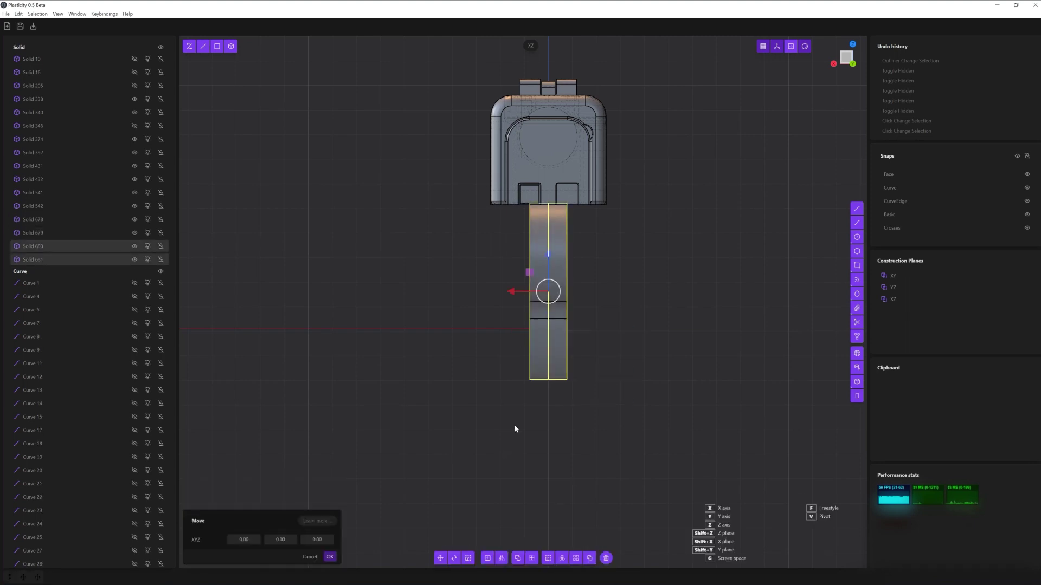
{"action": "key", "text": "Return"}
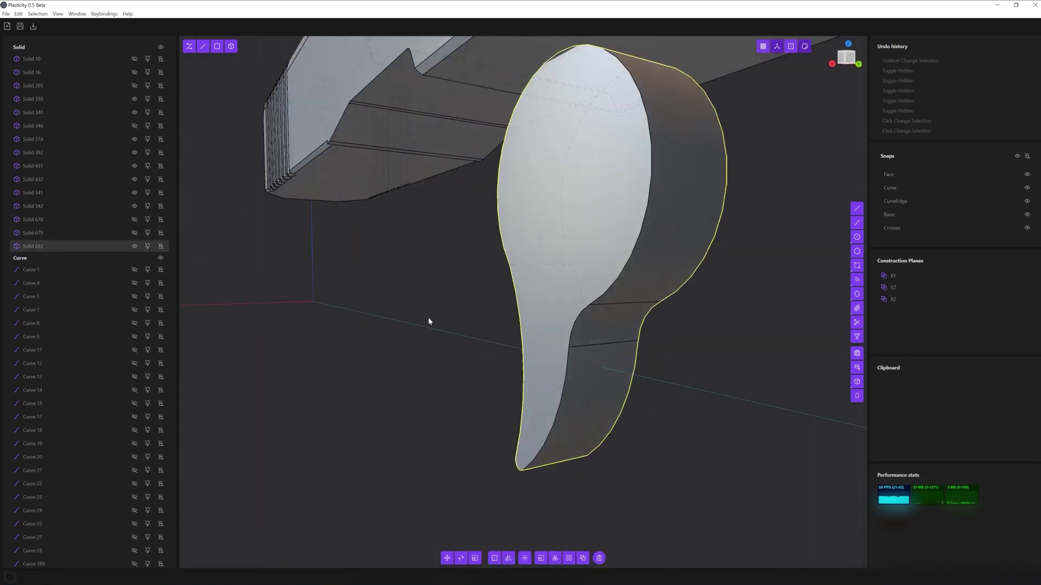
Fillet the trigger's edges, then unhide the frame and fillet the trigger guard edge
{"action": "middle_click_drag", "start_coordinate": [429, 318], "coordinate": [419, 194]}
{"action": "key", "text": "f"}
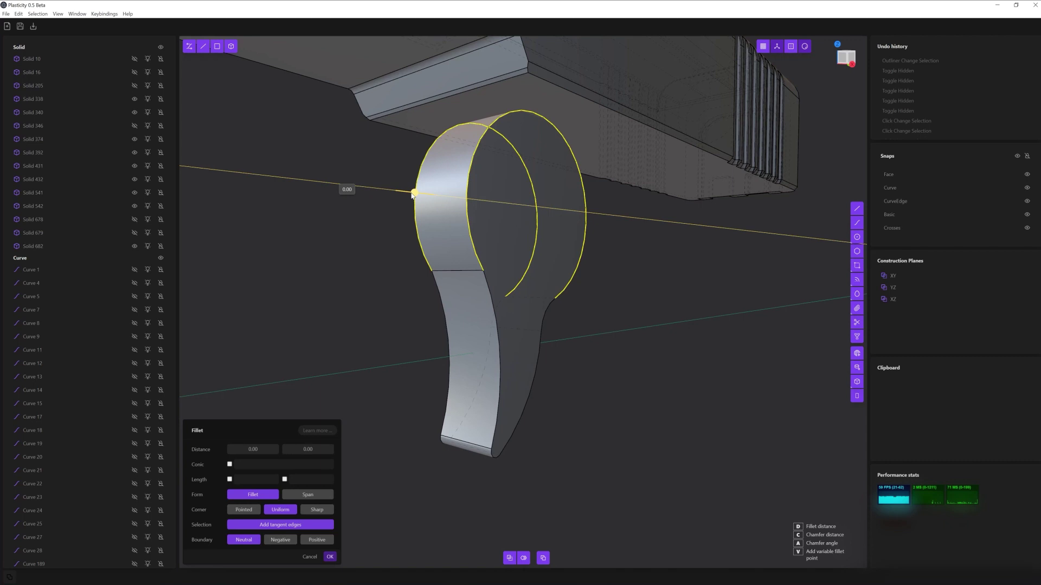
{"action": "key", "text": "Return"}
{"action": "middle_click_drag", "start_coordinate": [383, 308], "coordinate": [303, 282]}
{"action": "left_click", "coordinate": [134, 72]}
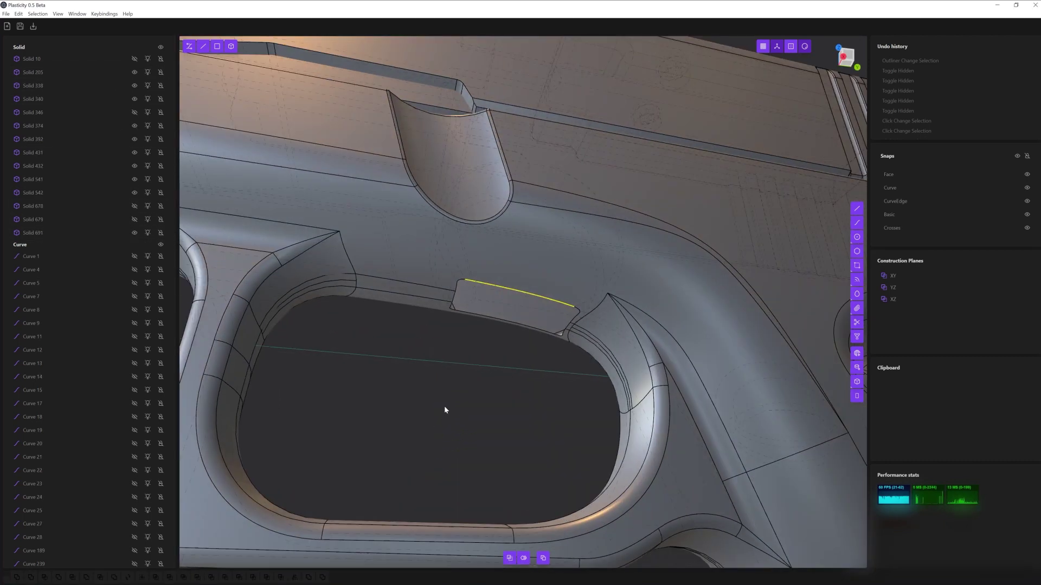
{"action": "key", "text": "f"}
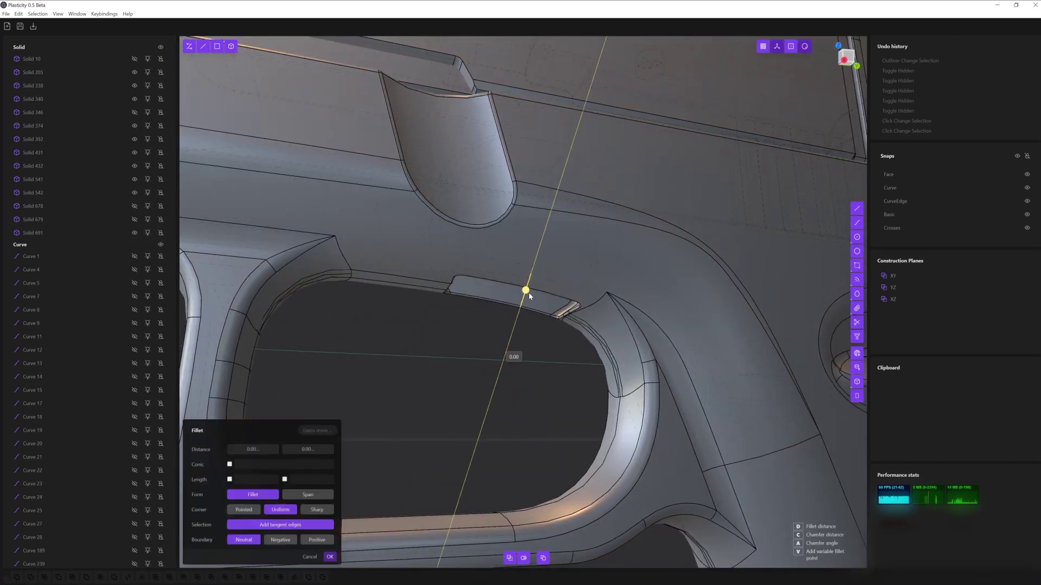
{"action": "key", "text": "Return"}
Show the other trigger piece and nudge it slightly sideways into place
{"action": "left_click", "coordinate": [135, 220]}
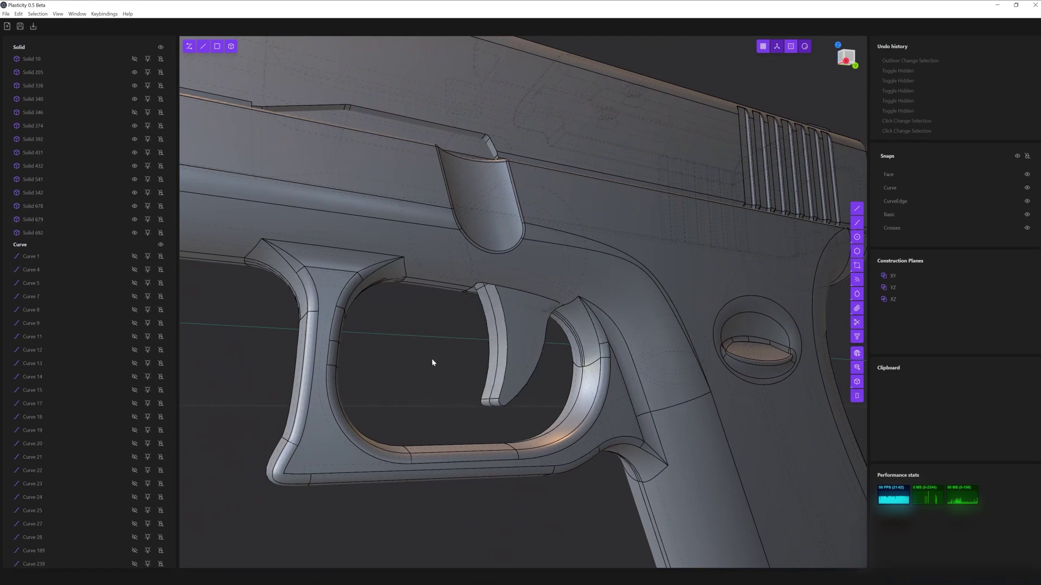
{"action": "middle_click_drag", "start_coordinate": [432, 359], "coordinate": [490, 320]}
{"action": "left_click", "coordinate": [490, 320]}
{"action": "key", "text": "g"}
{"action": "middle_click_drag", "start_coordinate": [568, 285], "coordinate": [537, 309]}
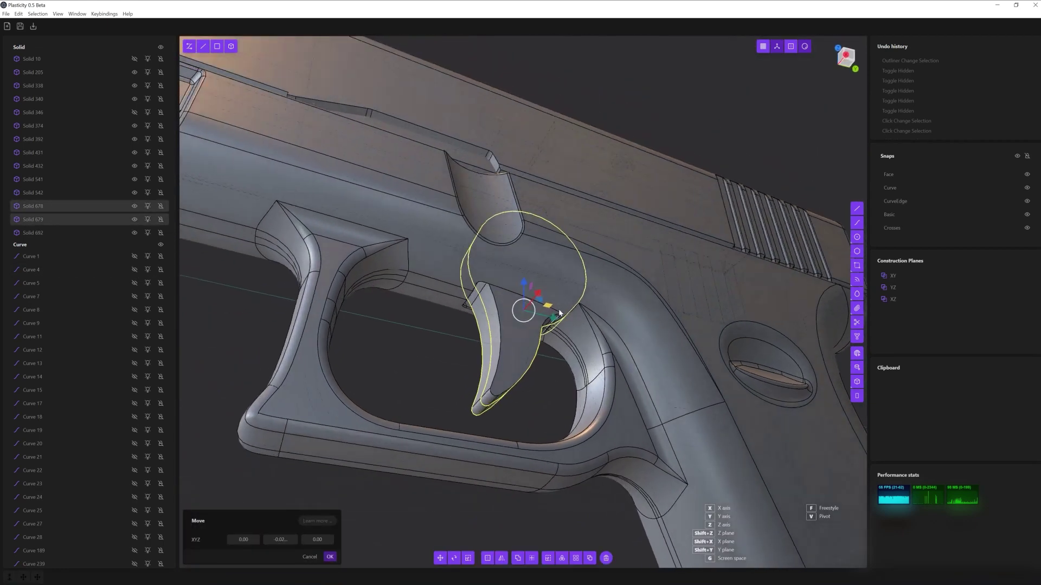
{"action": "left_click", "coordinate": [329, 556]}
Fillet the trigger edges on both sides of the gun
{"action": "left_click", "coordinate": [499, 342]}
{"action": "key", "text": "f"}
{"action": "middle_click_drag", "start_coordinate": [498, 342], "coordinate": [504, 413]}
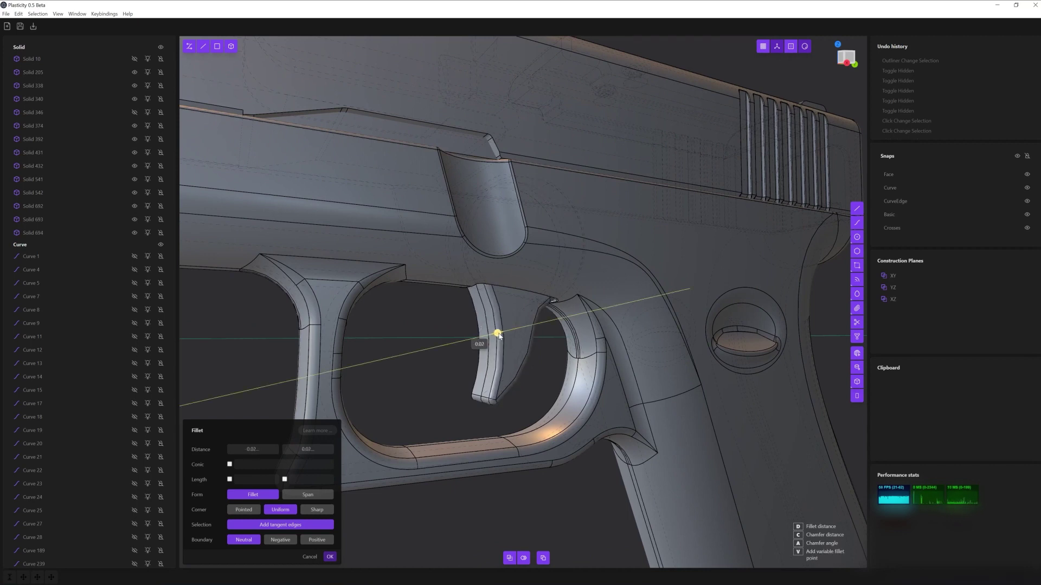
{"action": "key", "text": "Return"}
{"action": "mouse_move", "coordinate": [489, 363]}
{"action": "middle_mouse_down"}
{"action": "mouse_move", "coordinate": [520, 358]}
{"action": "mouse_move", "coordinate": [656, 386]}
{"action": "mouse_move", "coordinate": [580, 369]}
{"action": "middle_mouse_up"}
{"action": "left_click", "coordinate": [520, 358]}
{"action": "key", "text": "f"}
{"action": "key", "text": "Return"}
{"action": "scroll", "coordinate": [558, 372], "scroll_direction": "down", "scroll_amount": 3}
{"action": "key", "text": "alt+x"}
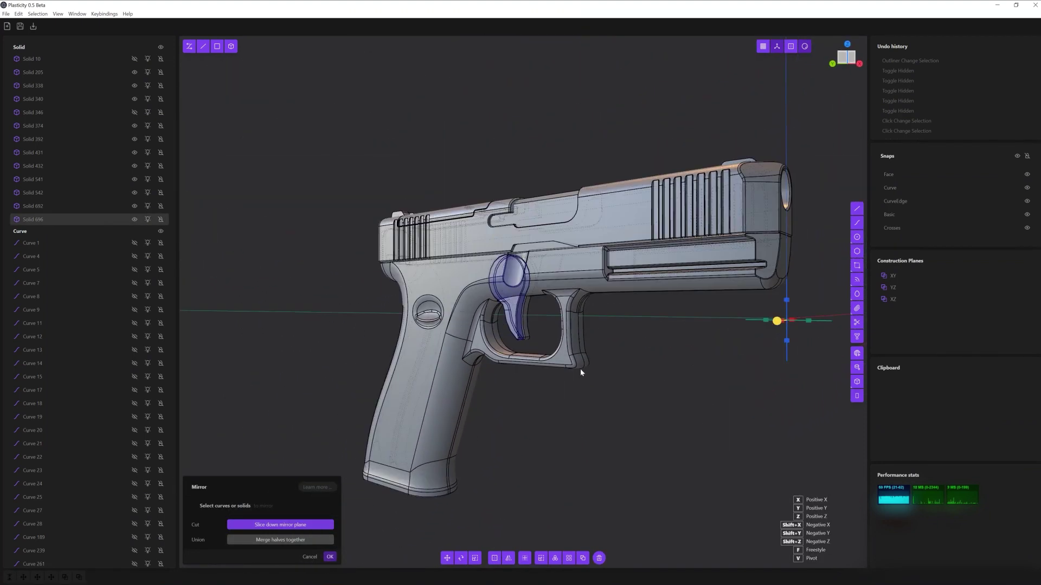
Mirror the filleted trigger and tilt the copy to a new angle beside the original
{"action": "key", "text": "Return"}
{"action": "key", "text": "KP_3"}
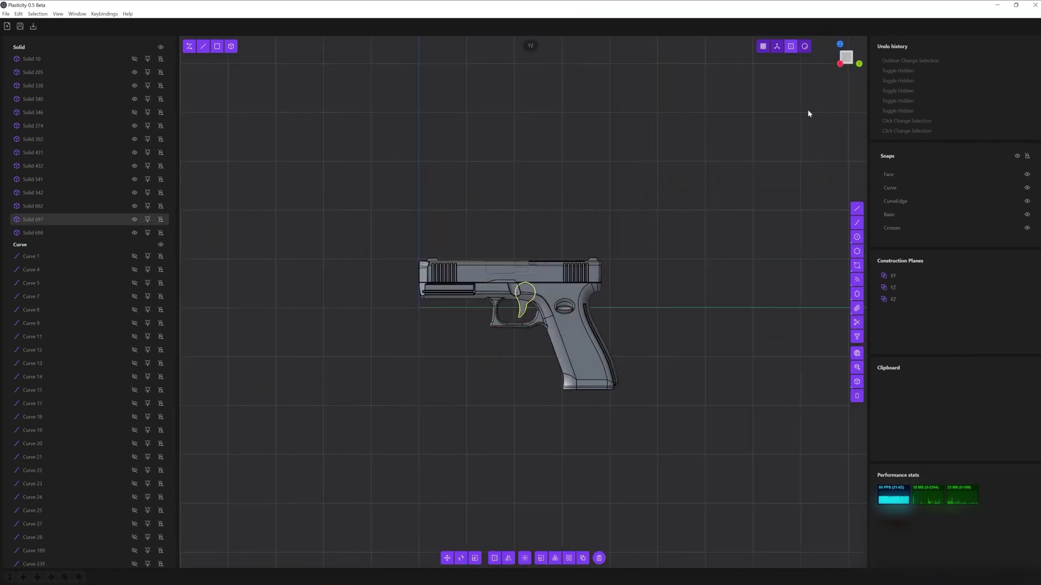
{"action": "left_click", "coordinate": [462, 557]}
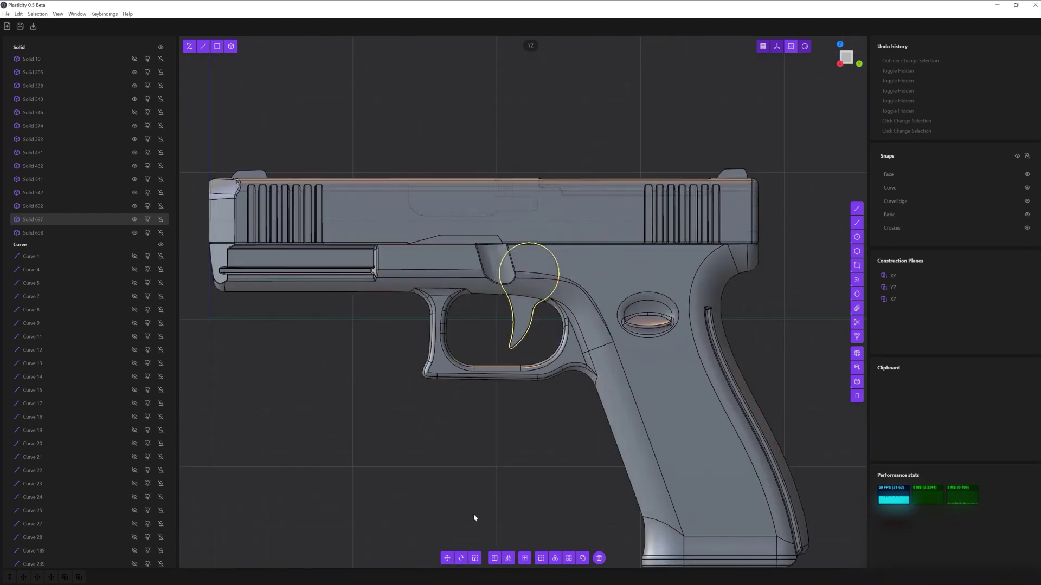
{"action": "mouse_move", "coordinate": [345, 511]}
{"action": "middle_mouse_down"}
{"action": "mouse_move", "coordinate": [615, 135]}
{"action": "mouse_move", "coordinate": [624, 301]}
{"action": "middle_mouse_up"}
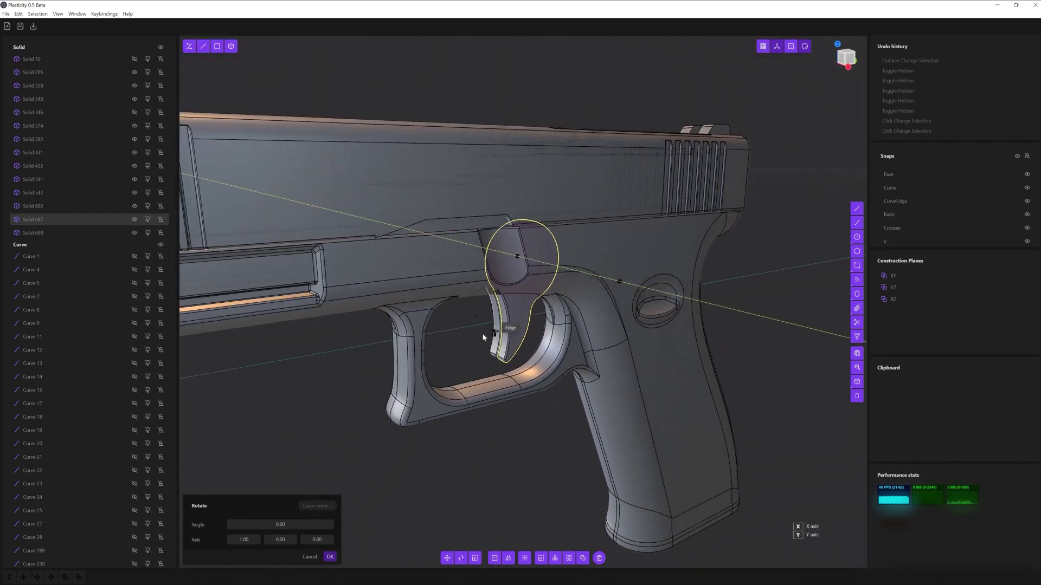
{"action": "middle_click_drag", "start_coordinate": [488, 339], "coordinate": [473, 348]}
{"action": "scroll", "coordinate": [451, 325], "scroll_direction": "up", "scroll_amount": 3}
{"action": "key", "text": "Escape"}
{"action": "scroll", "coordinate": [396, 492], "scroll_direction": "down", "scroll_amount": 5}
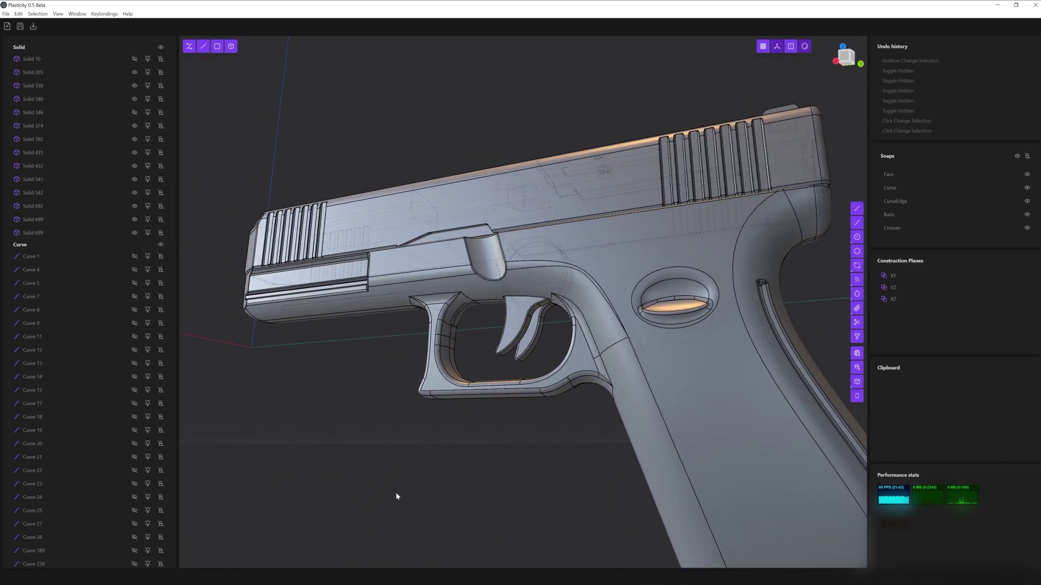
{"action": "middle_click_drag", "start_coordinate": [396, 492], "coordinate": [454, 519]}
Orbit around the finished pistol, toggle the edge and face display, and shade it with the red matcap
{"action": "left_click", "coordinate": [846, 56]}
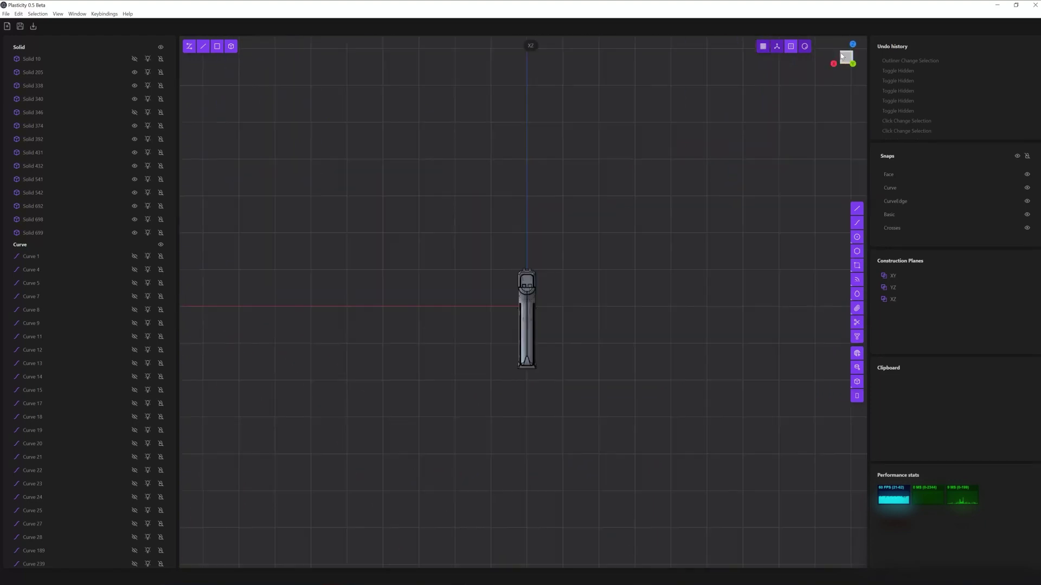
{"action": "left_click", "coordinate": [838, 66]}
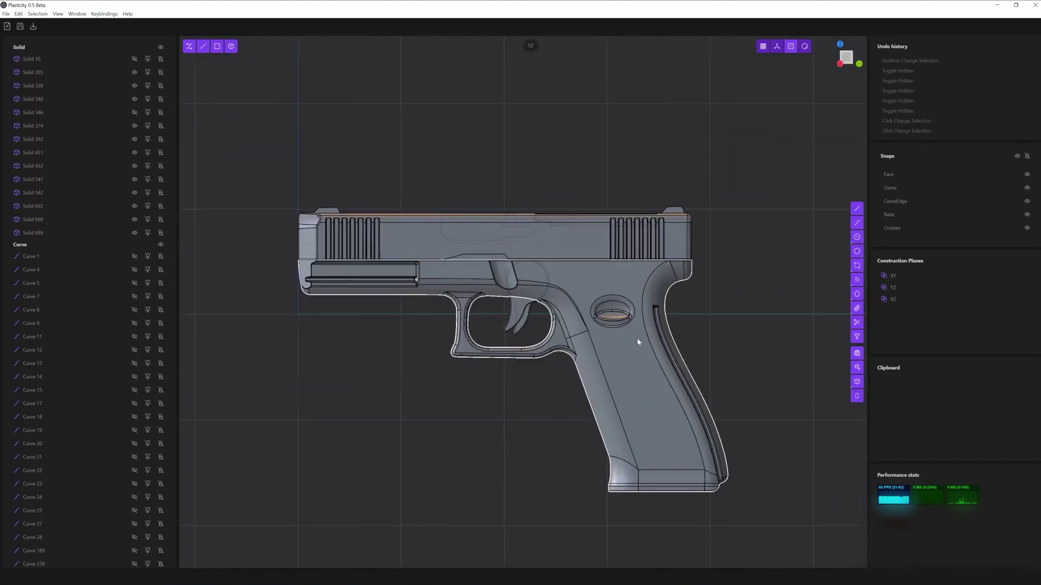
{"action": "scroll", "coordinate": [636, 337], "scroll_direction": "up", "scroll_amount": 3}
{"action": "middle_click_drag", "start_coordinate": [636, 337], "coordinate": [483, 496]}
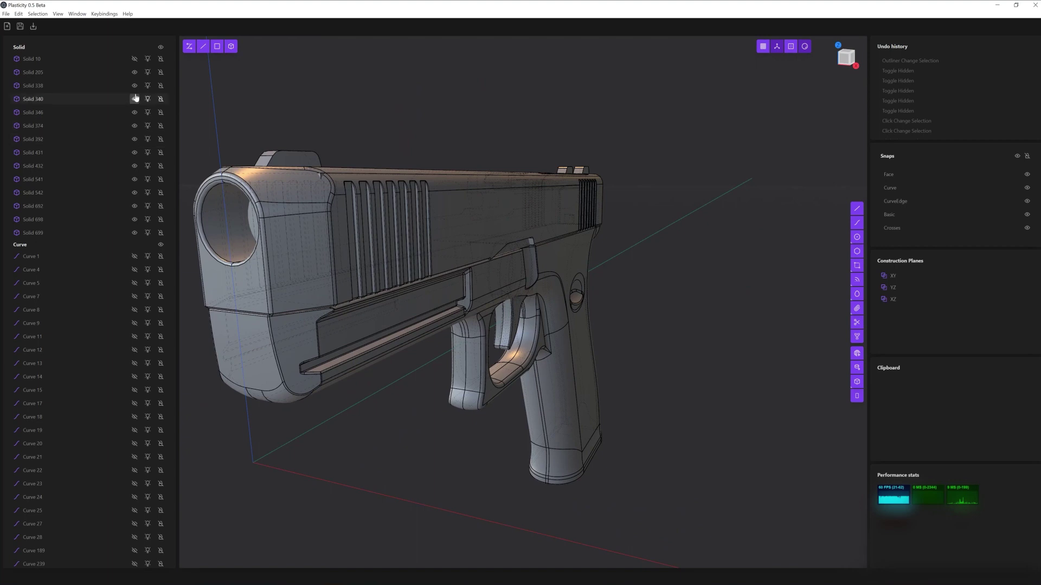
{"action": "mouse_move", "coordinate": [650, 369]}
{"action": "middle_mouse_down"}
{"action": "mouse_move", "coordinate": [301, 374]}
{"action": "mouse_move", "coordinate": [704, 379]}
{"action": "middle_mouse_up"}
{"action": "left_click", "coordinate": [804, 47]}
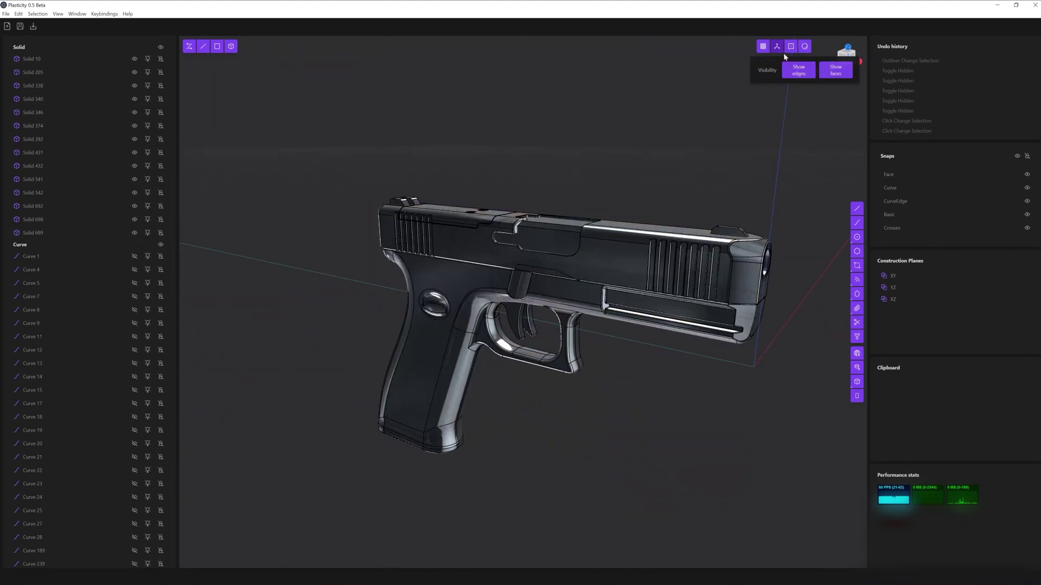
{"action": "left_click", "coordinate": [804, 47]}
{"action": "left_click", "coordinate": [804, 48]}
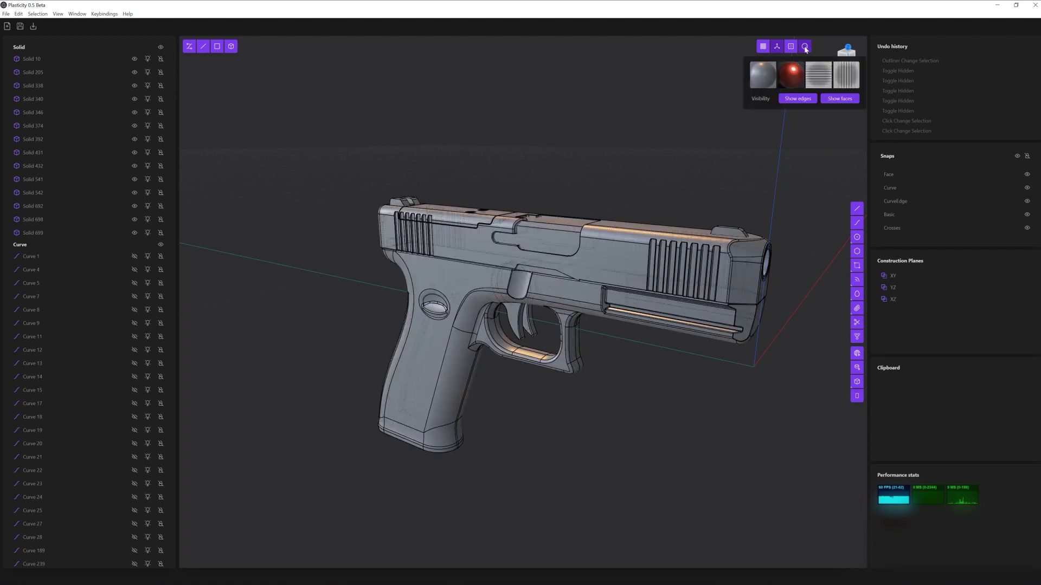
{"action": "left_click", "coordinate": [789, 76]}
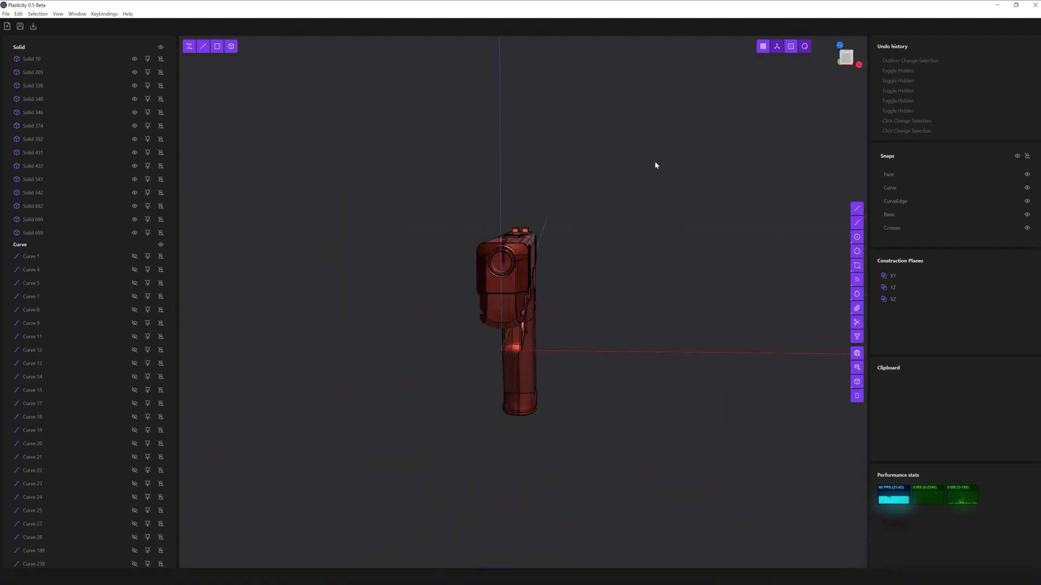